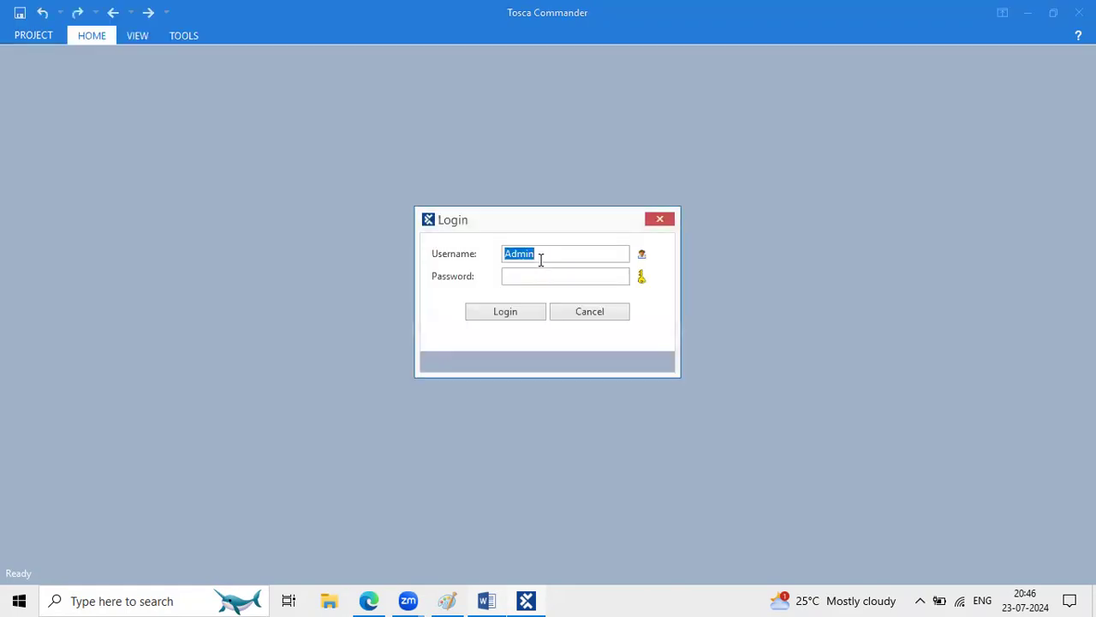
# - Log in to the Tosca workspace as Admin
pyautogui.click(519, 314)
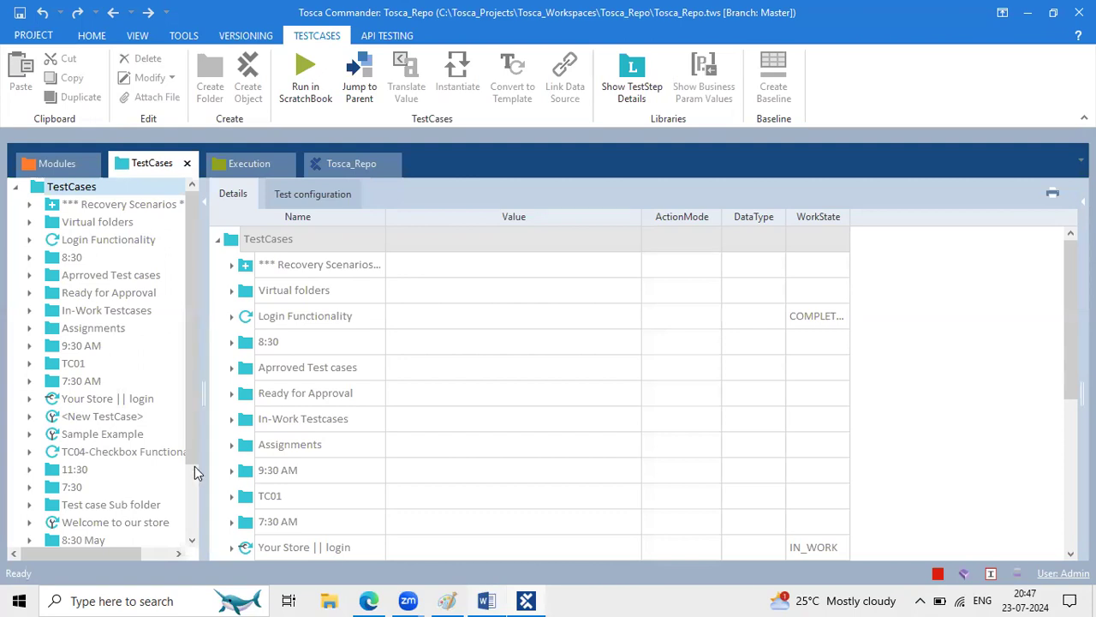
# - Open the "Your Store || login" test case, expand all its test steps, and review their values and action modes
pyautogui.scroll(-2, 451, 312)
pyautogui.click(451, 313)
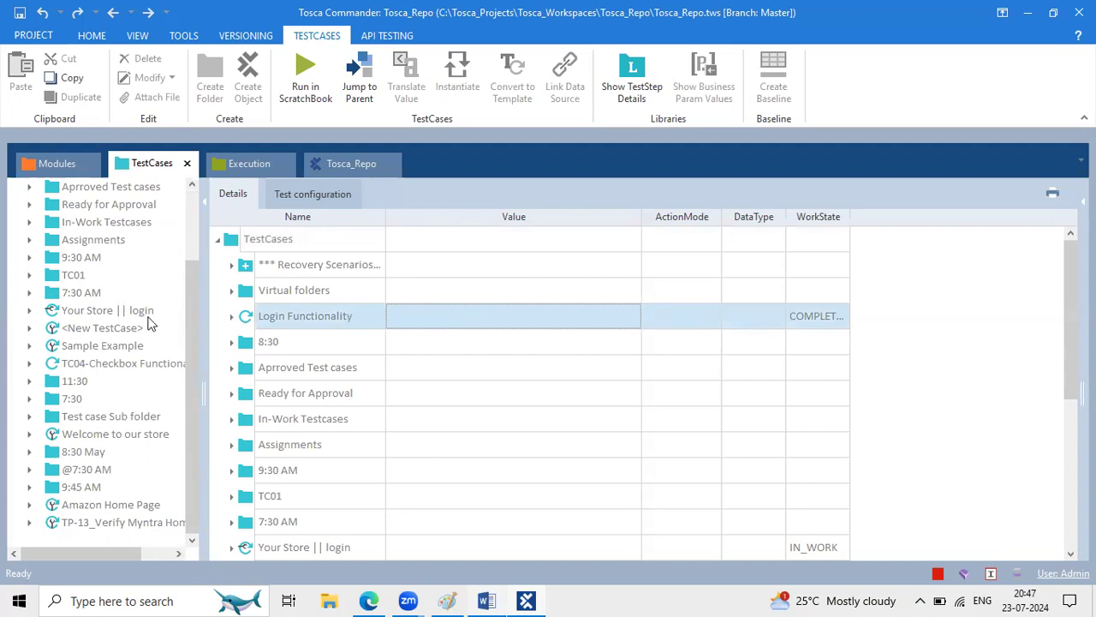
pyautogui.click(116, 311)
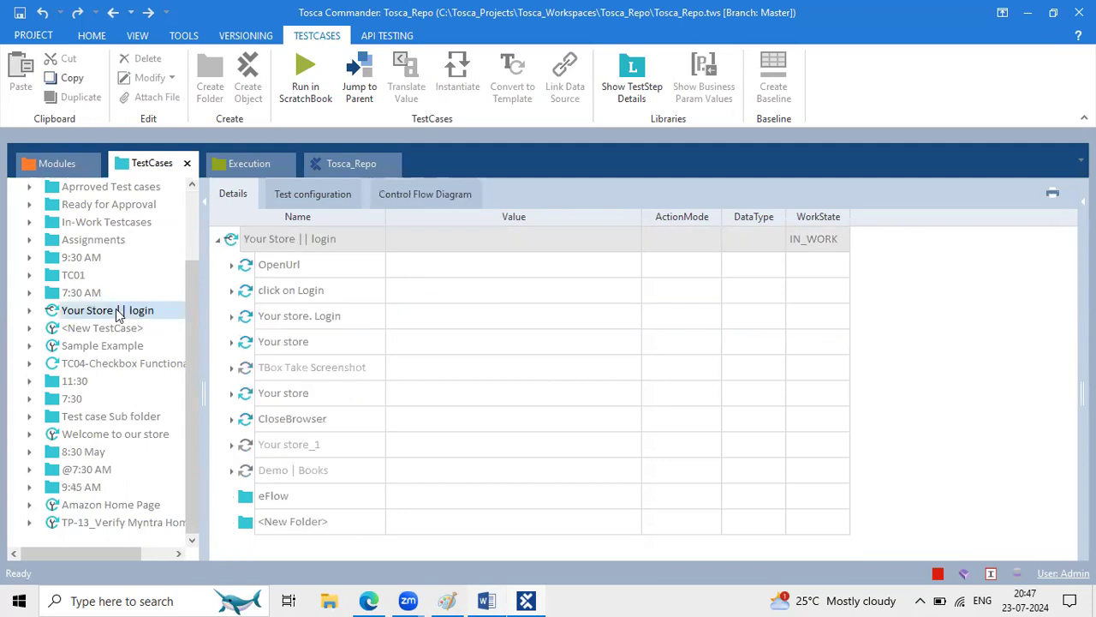
pyautogui.click(339, 240)
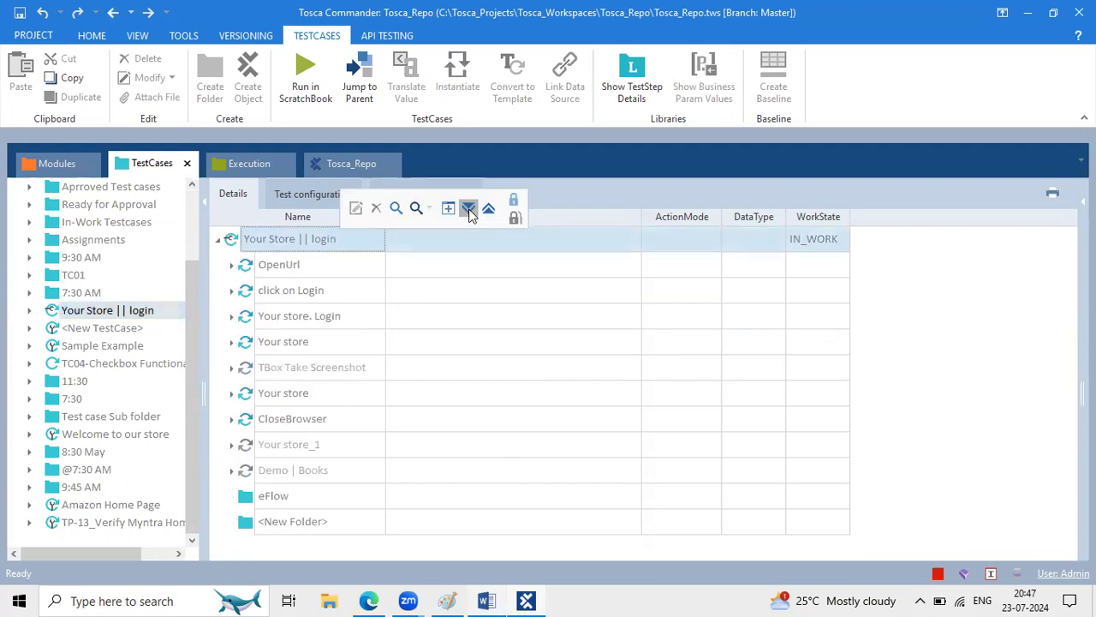
pyautogui.click(469, 210)
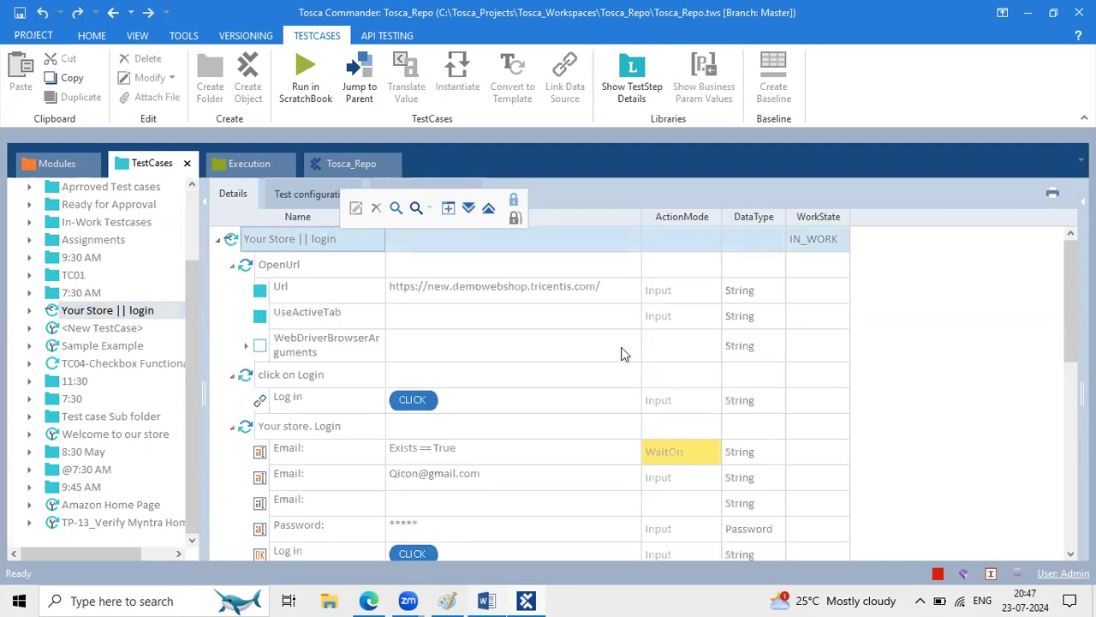
pyautogui.scroll(-1, 623, 354)
pyautogui.scroll(-2, 623, 354)
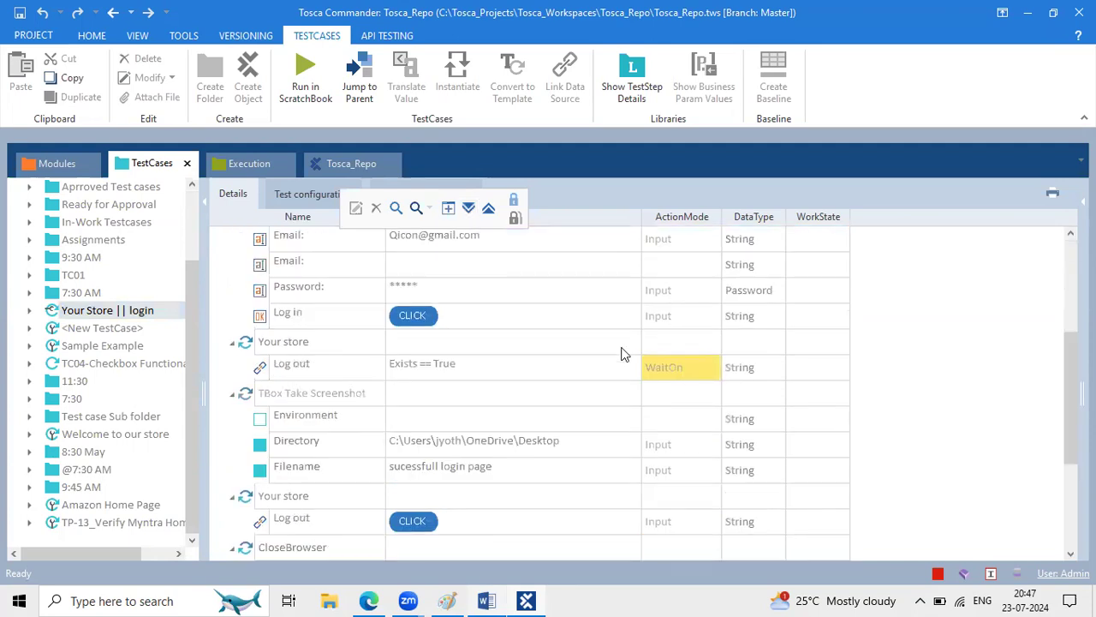
pyautogui.scroll(-2, 623, 353)
pyautogui.scroll(-1, 623, 354)
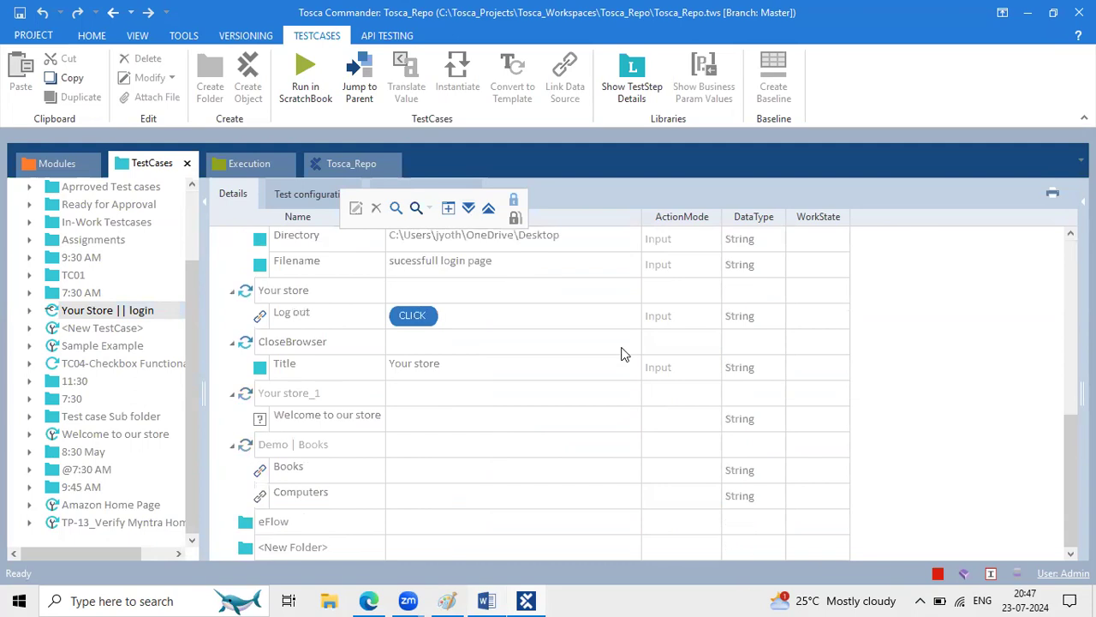
pyautogui.scroll(3, 623, 354)
pyautogui.scroll(3, 622, 354)
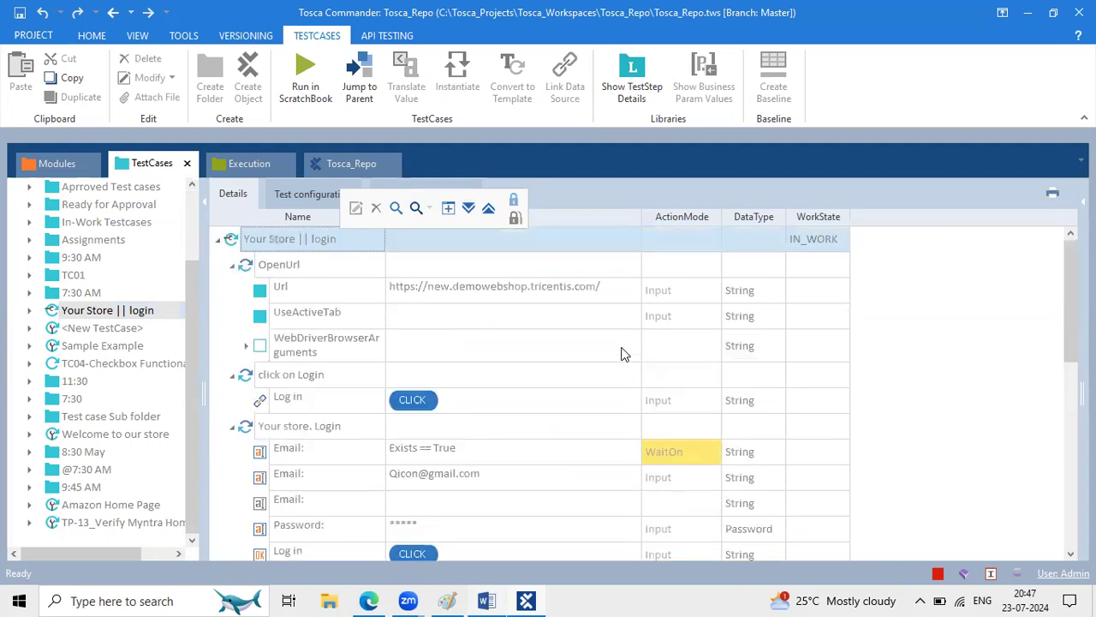
pyautogui.scroll(-1, 118, 512)
# - Open the "Amazon Home Page" test case, expand all its test steps, and review the verification values
pyautogui.click(106, 507)
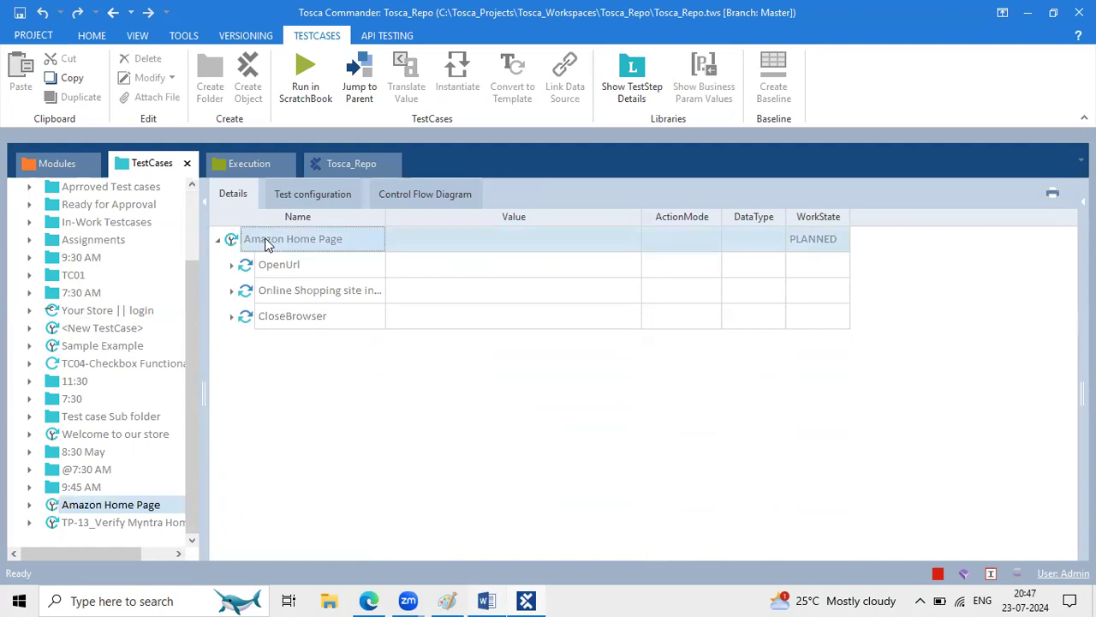
pyautogui.rightClick(292, 240)
pyautogui.click(394, 210)
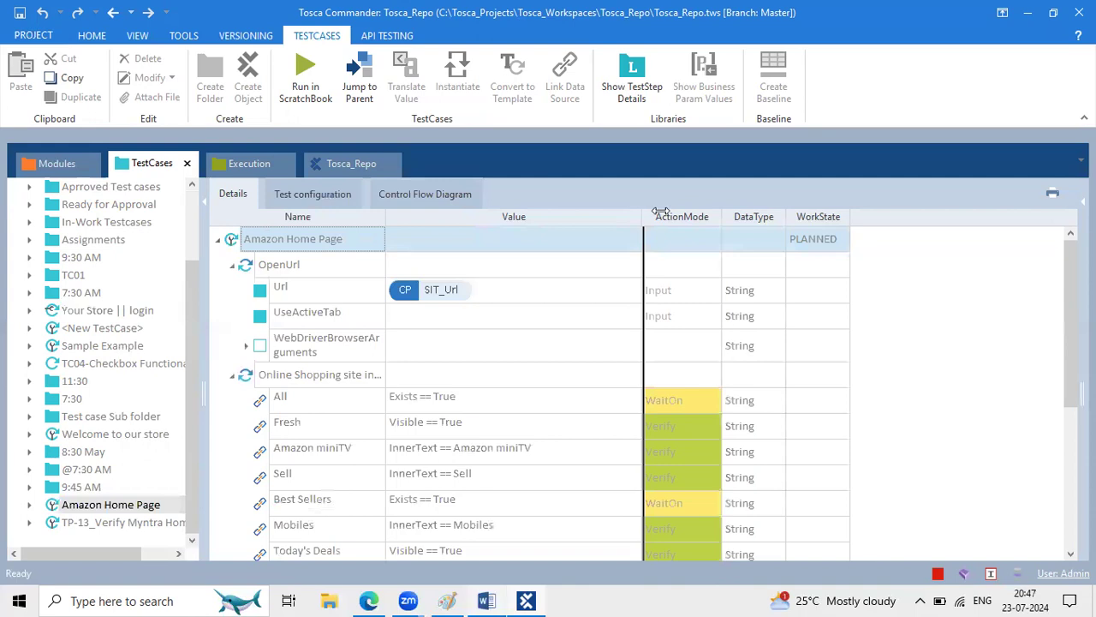
pyautogui.scroll(-3, 536, 410)
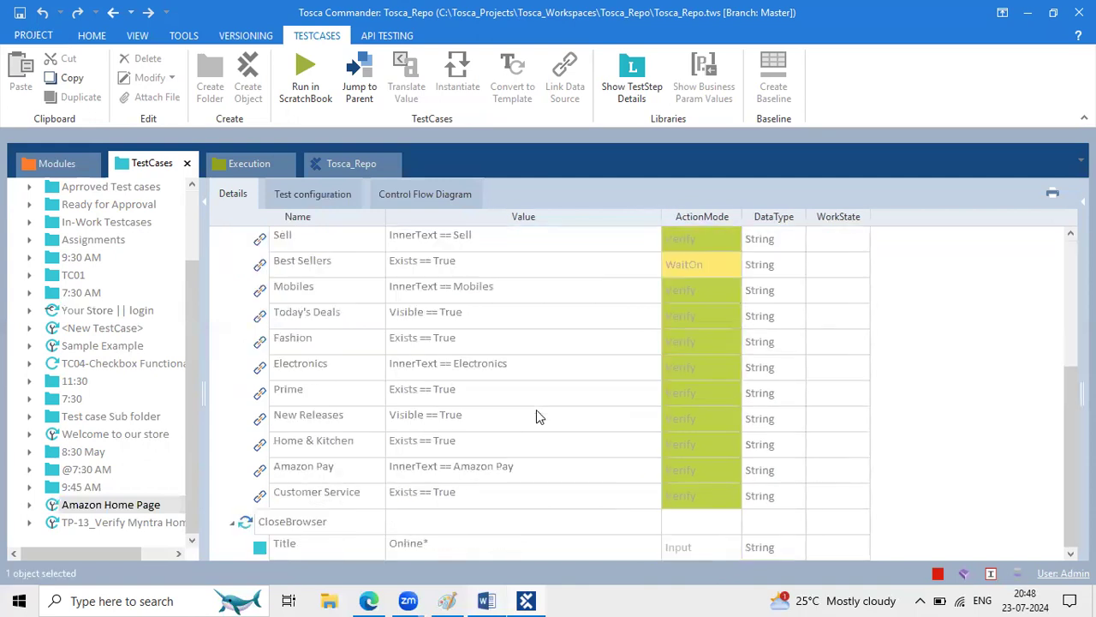
pyautogui.scroll(3, 536, 409)
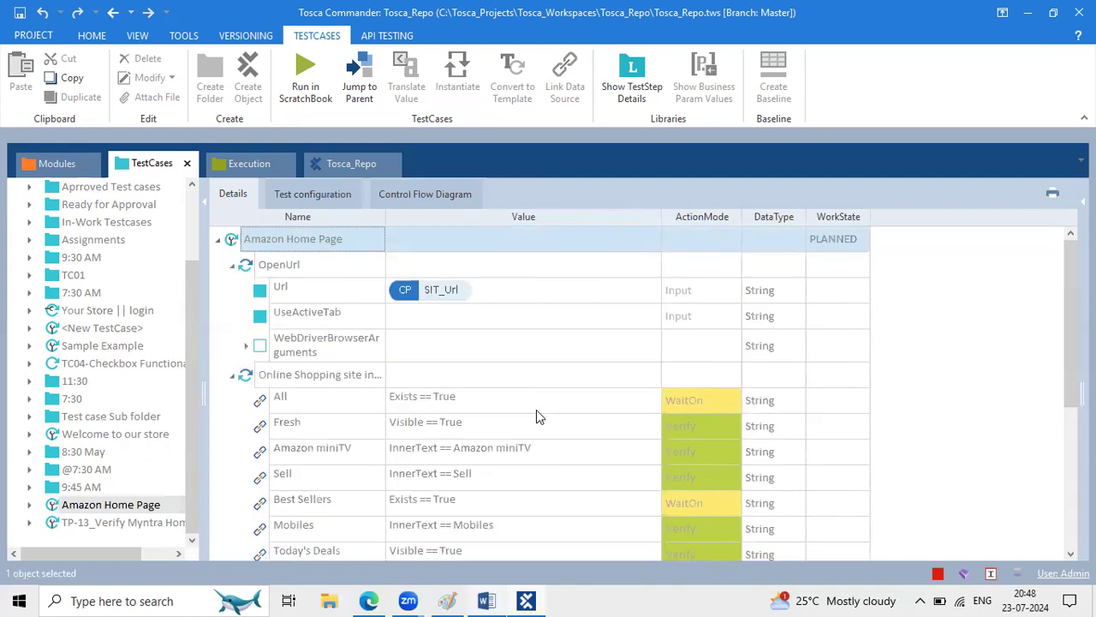
# - Open the TP-13 Myntra test case, expand all its test steps, and examine the URL, verifications and browser closing step
pyautogui.click(149, 522)
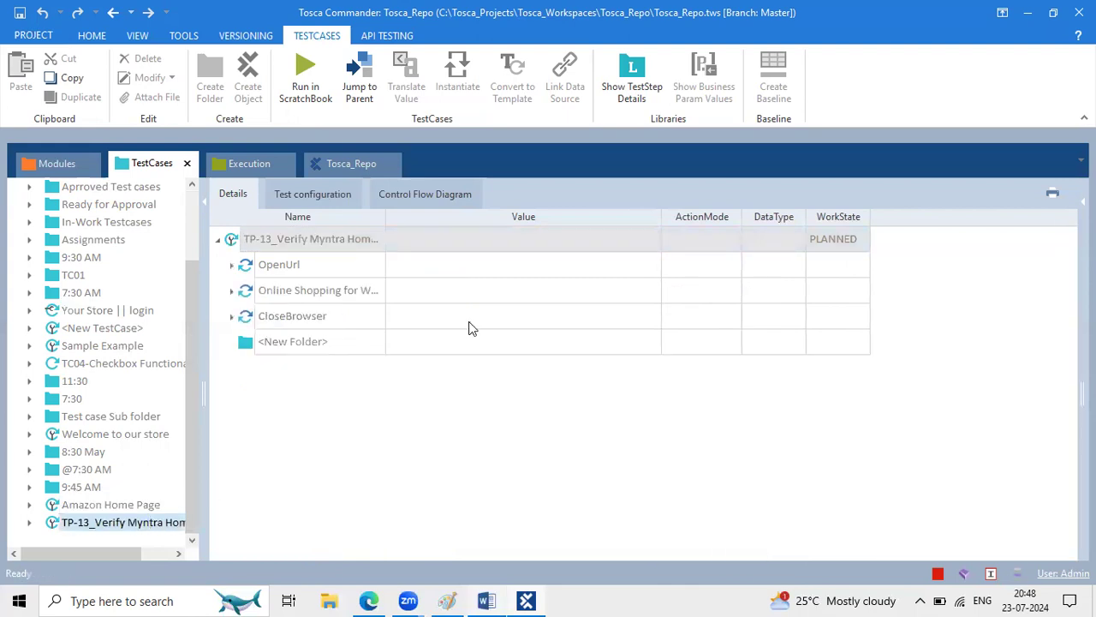
pyautogui.rightClick(257, 239)
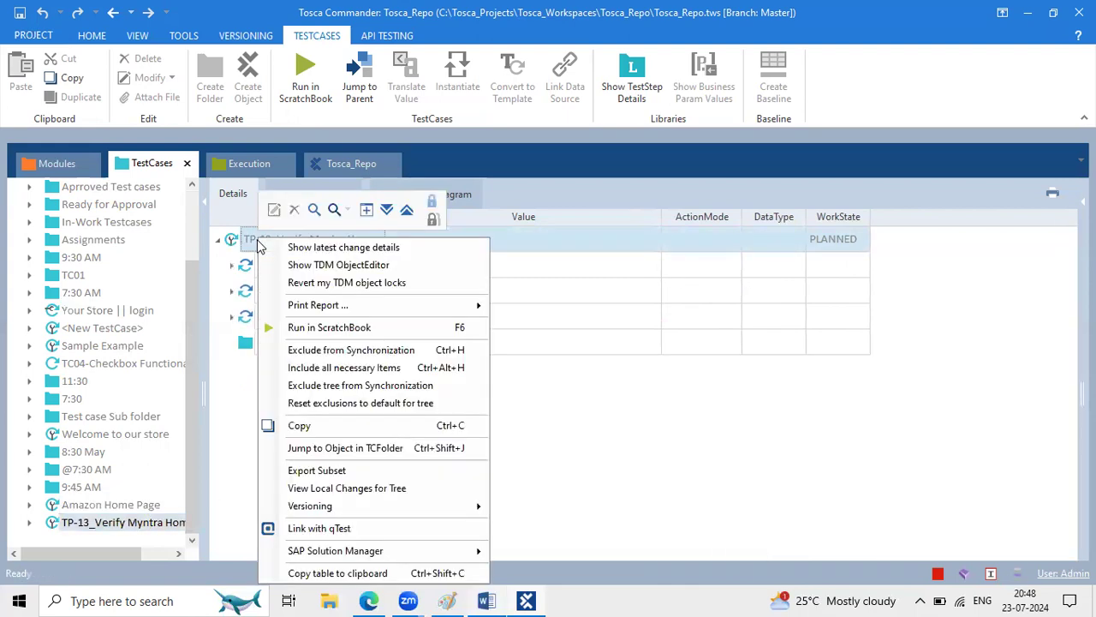
pyautogui.click(387, 210)
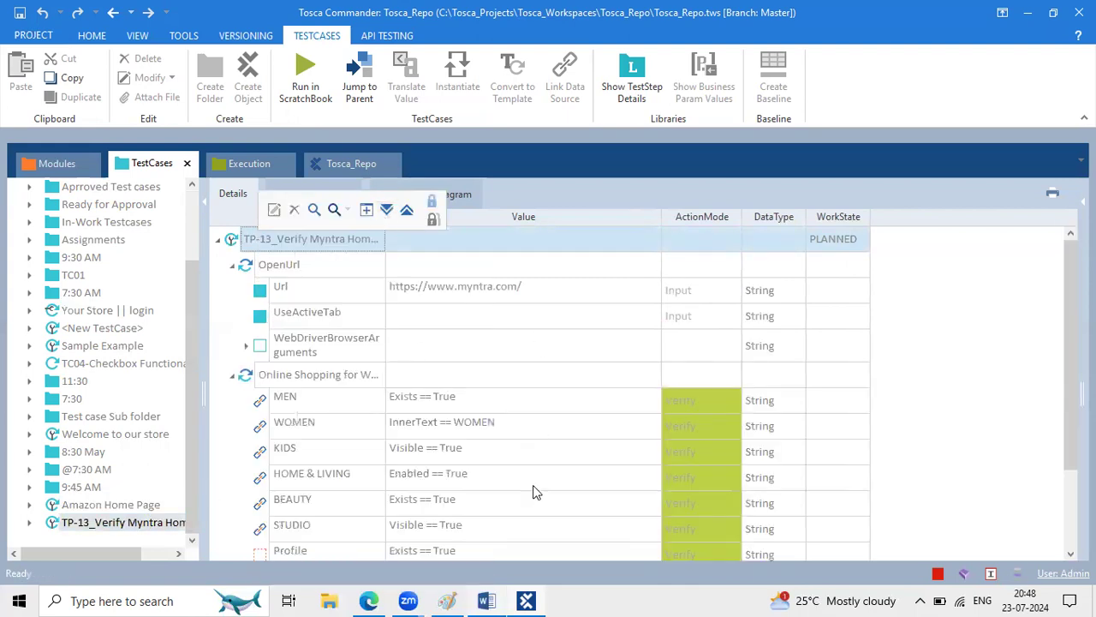
pyautogui.scroll(-2, 533, 488)
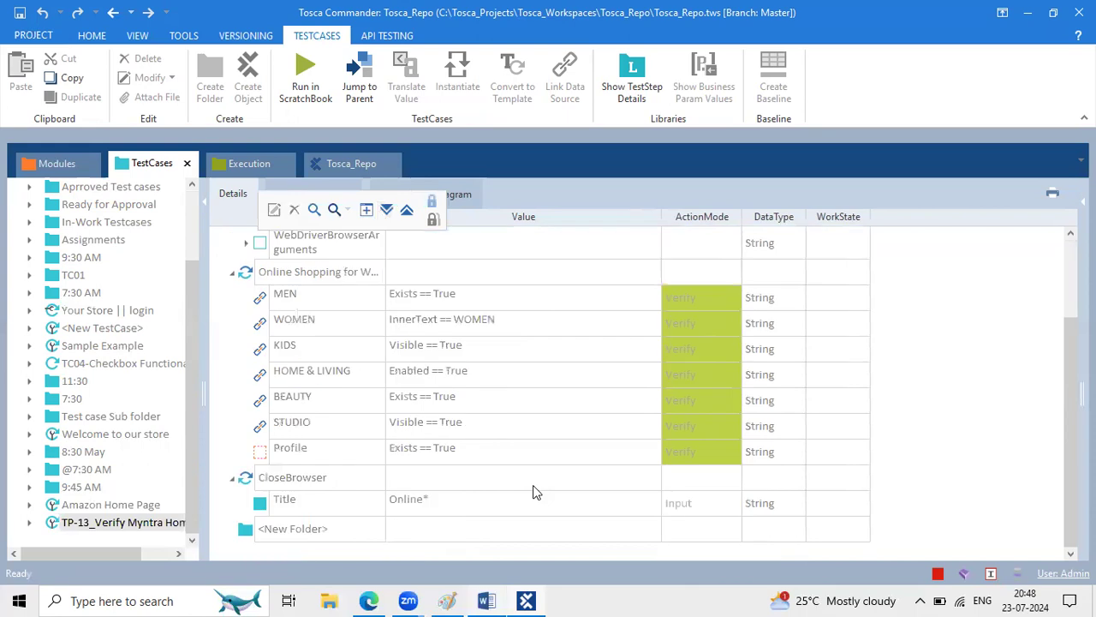
pyautogui.scroll(2, 533, 492)
pyautogui.scroll(-2, 532, 492)
pyautogui.scroll(2, 533, 493)
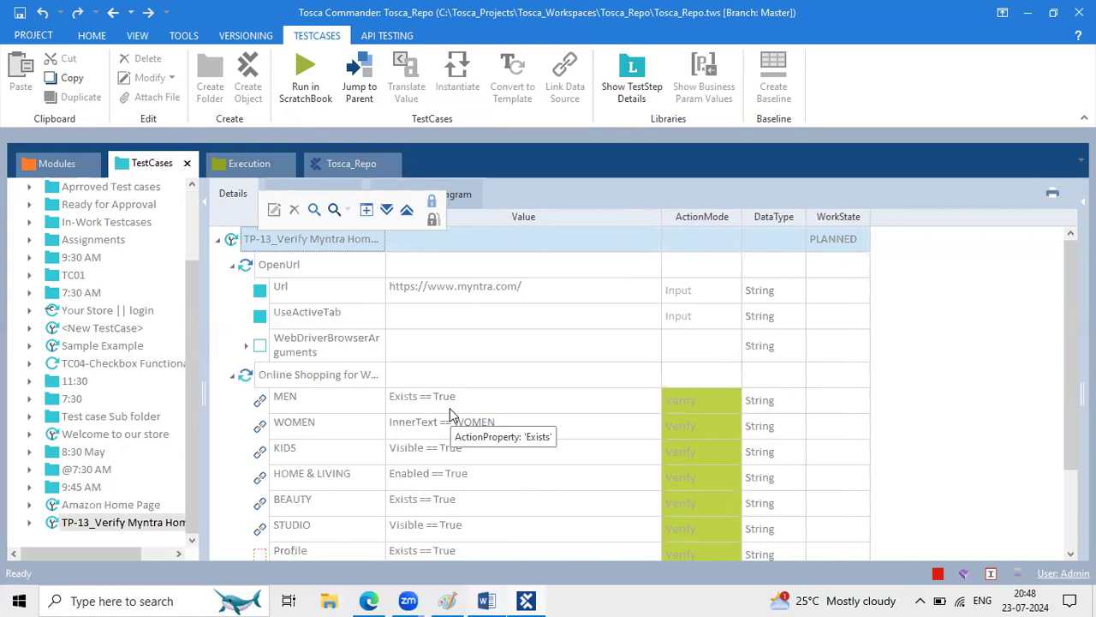
# - Switch to Edge and view the ICICI Bank home page in a maximized window
pyautogui.click(368, 601)
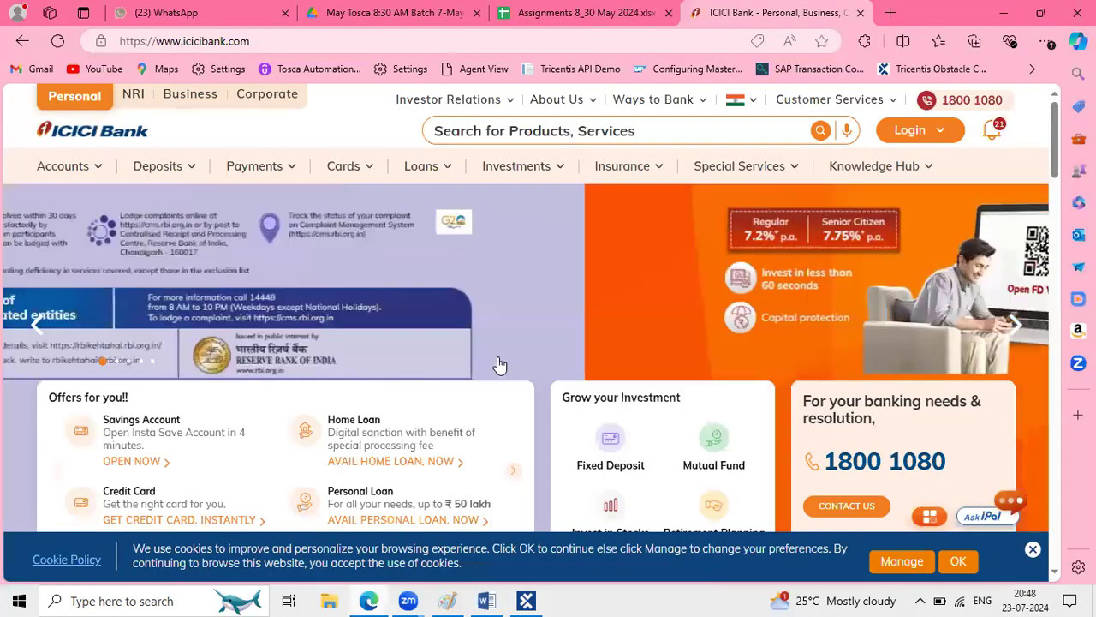
pyautogui.click(1053, 8)
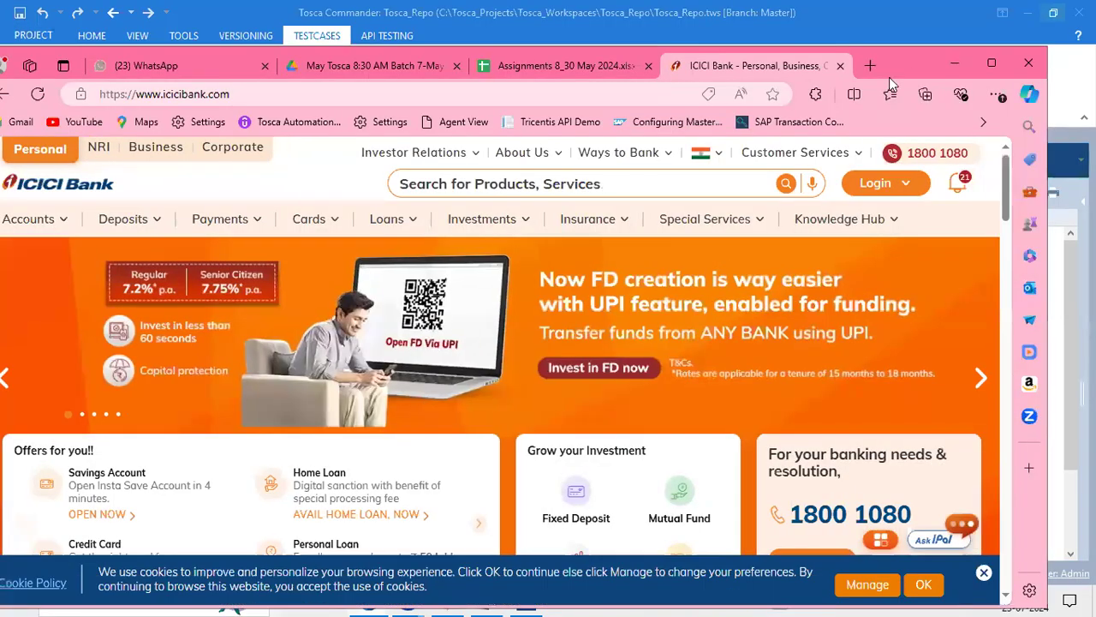
pyautogui.click(1003, 62)
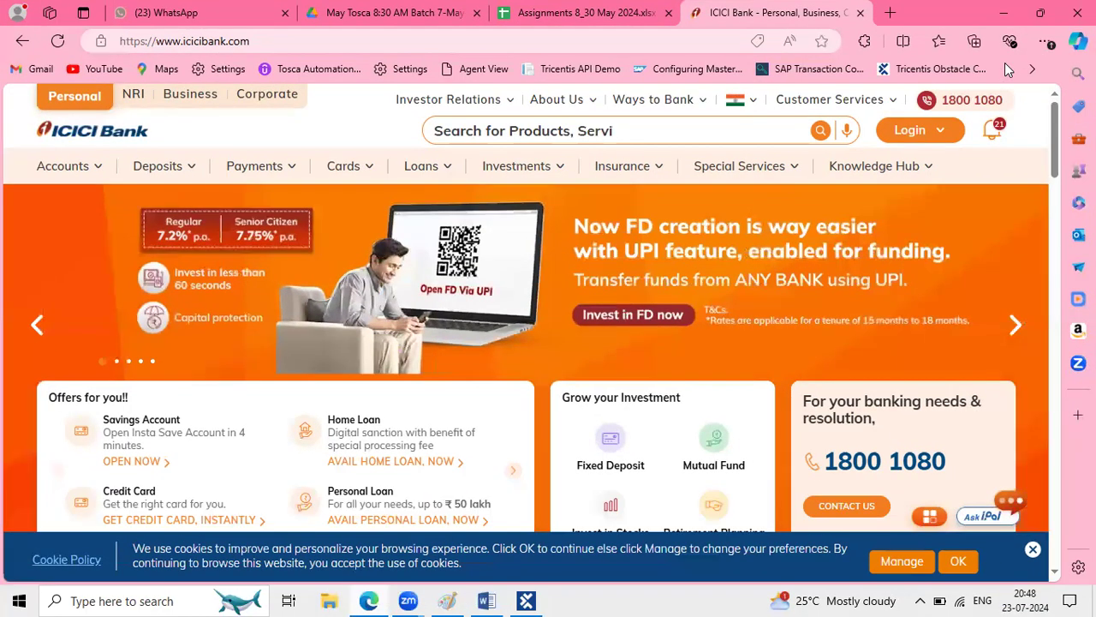
# - Switch to the Word notes and review the supported technologies listed under TRICENTIS TOSCA, from WEB to DB
pyautogui.click(486, 599)
pyautogui.scroll(5, 462, 274)
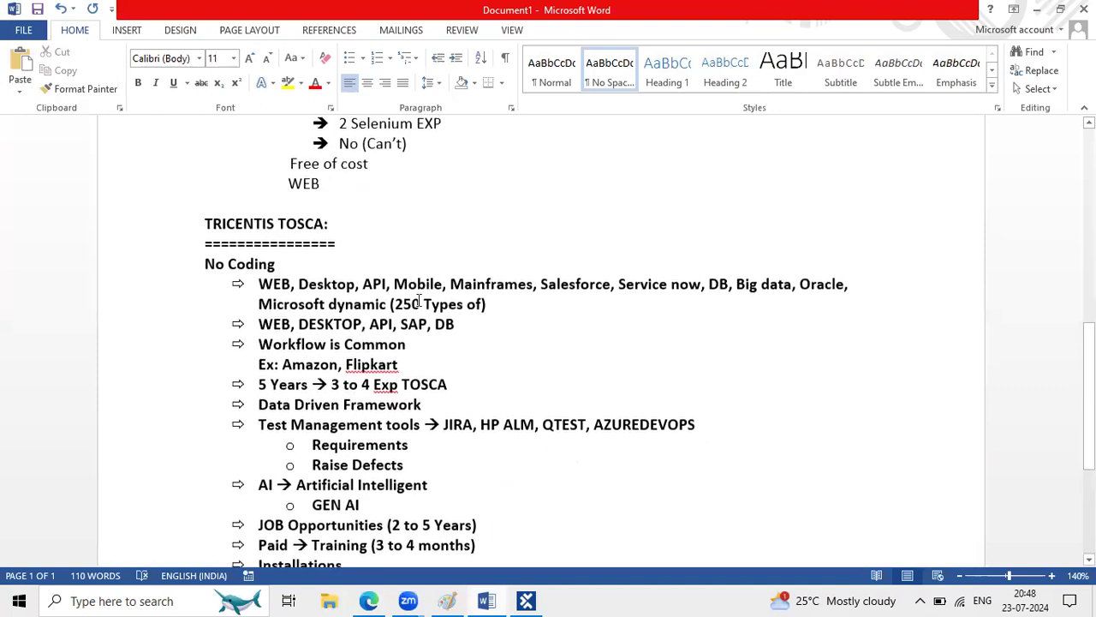
pyautogui.doubleClick(454, 324)
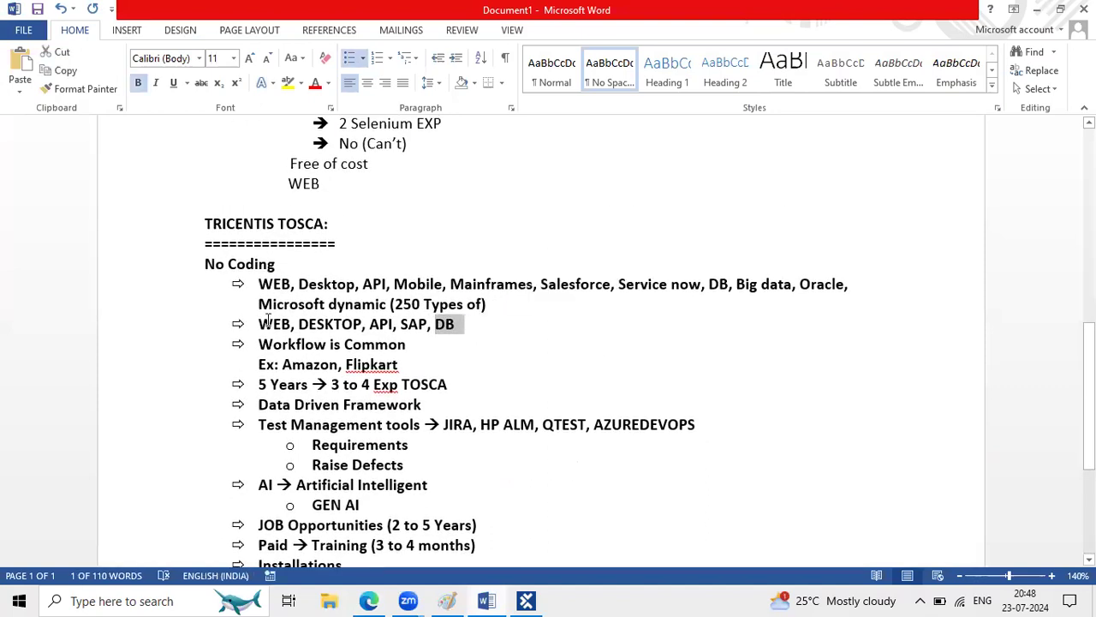
pyautogui.moveTo(259, 324); pyautogui.dragTo(284, 325)
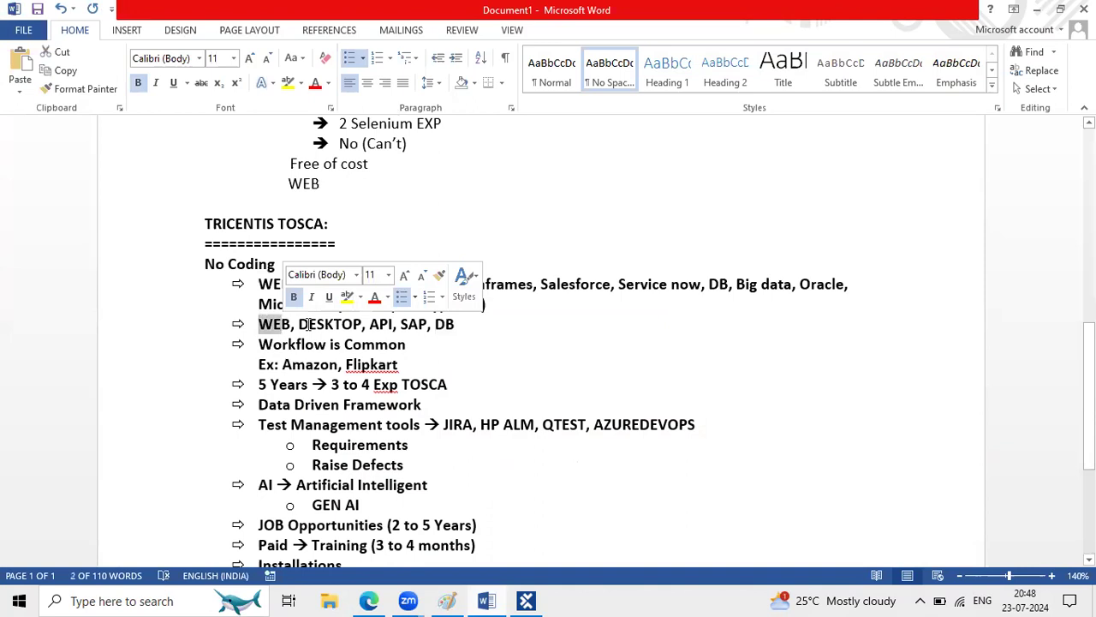
pyautogui.click(309, 325)
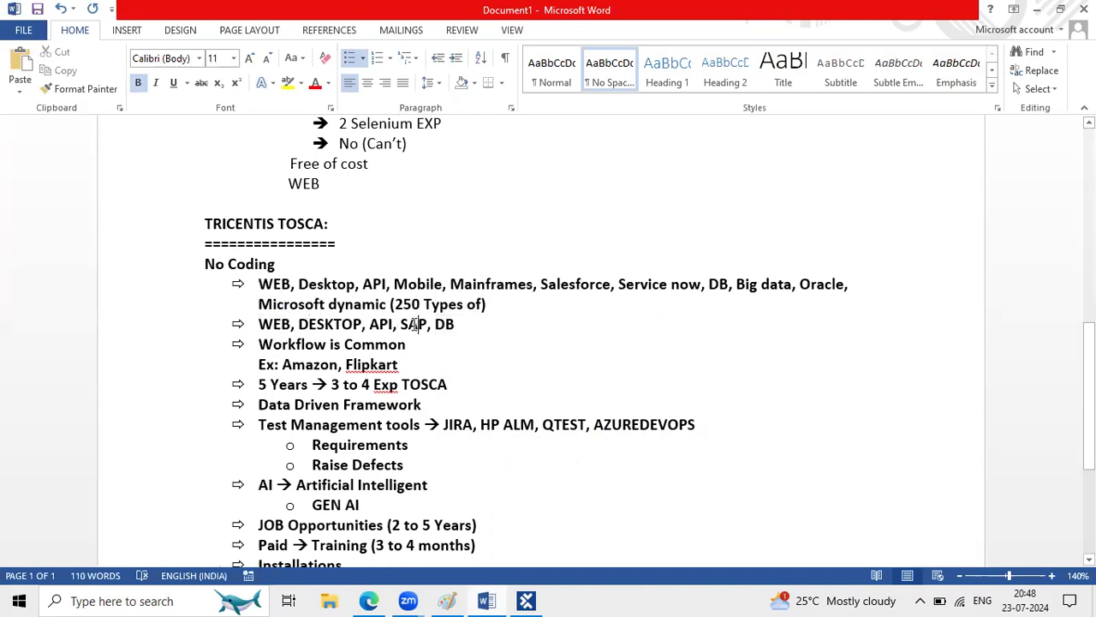
pyautogui.moveTo(427, 324); pyautogui.dragTo(371, 324)
pyautogui.click(477, 338)
pyautogui.scroll(-2, 477, 336)
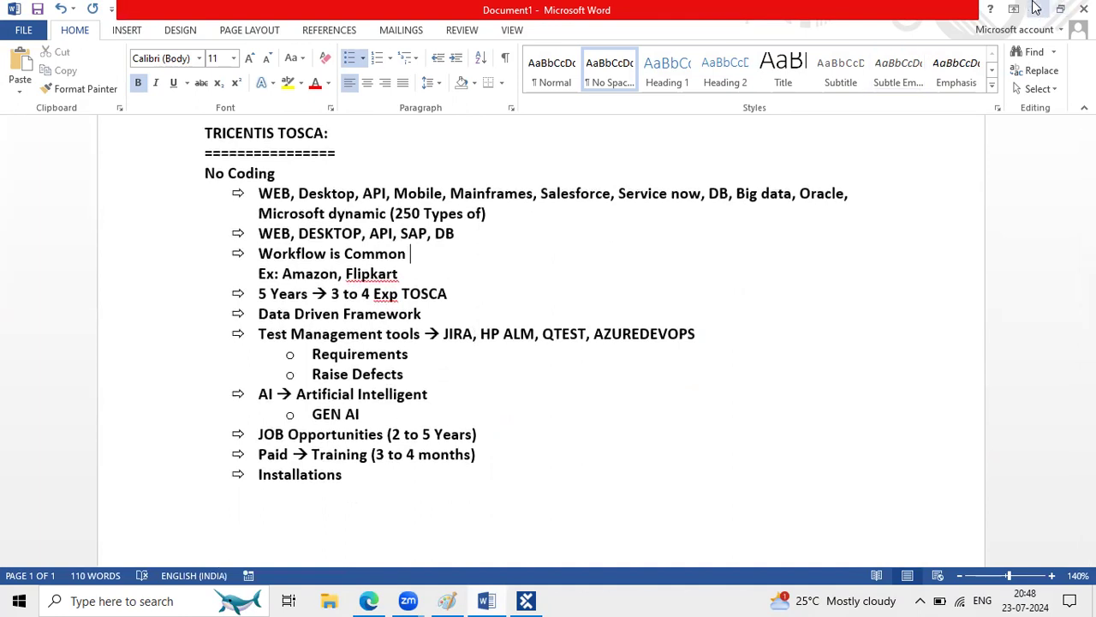
# - Minimize the browser and review the six ICICI test steps in the Word notes at 160% zoom
pyautogui.click(1037, 8)
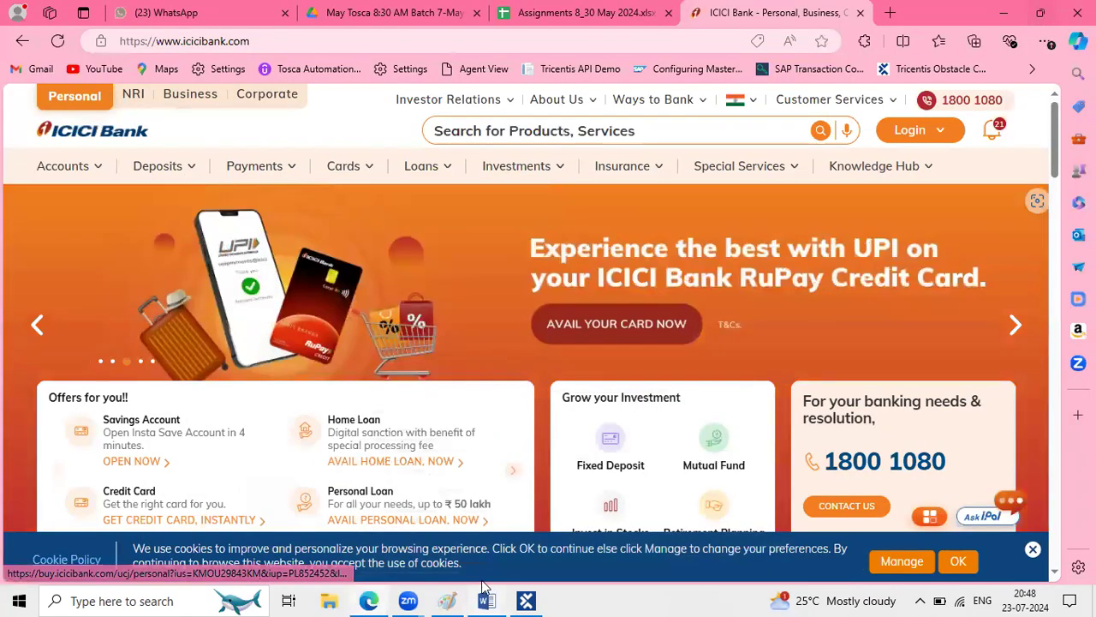
pyautogui.click(374, 599)
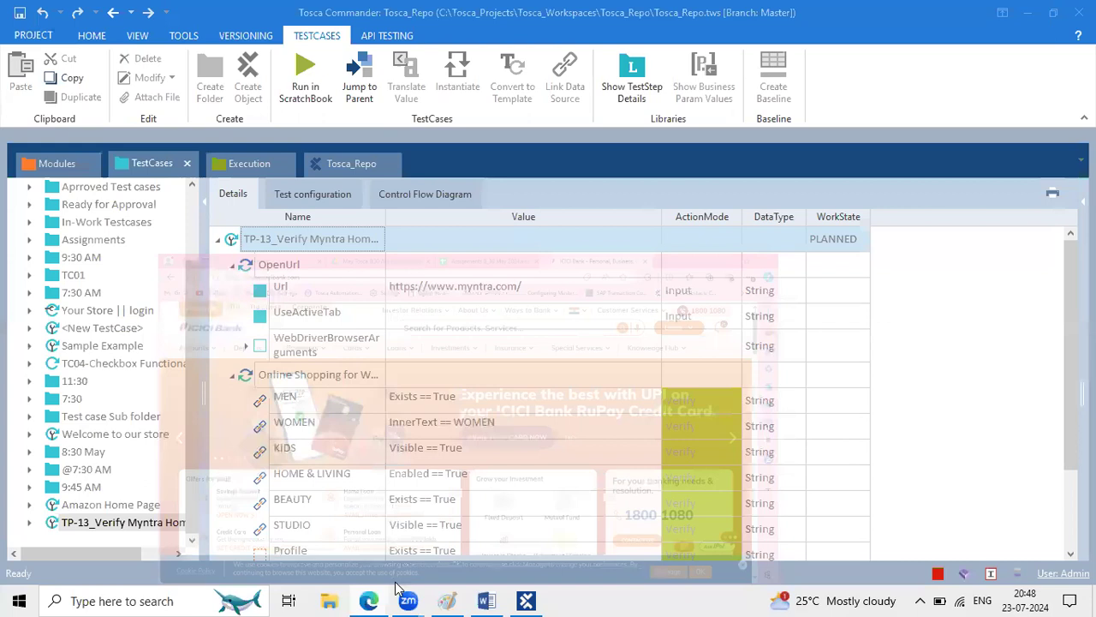
pyautogui.click(487, 600)
pyautogui.scroll(8, 421, 297)
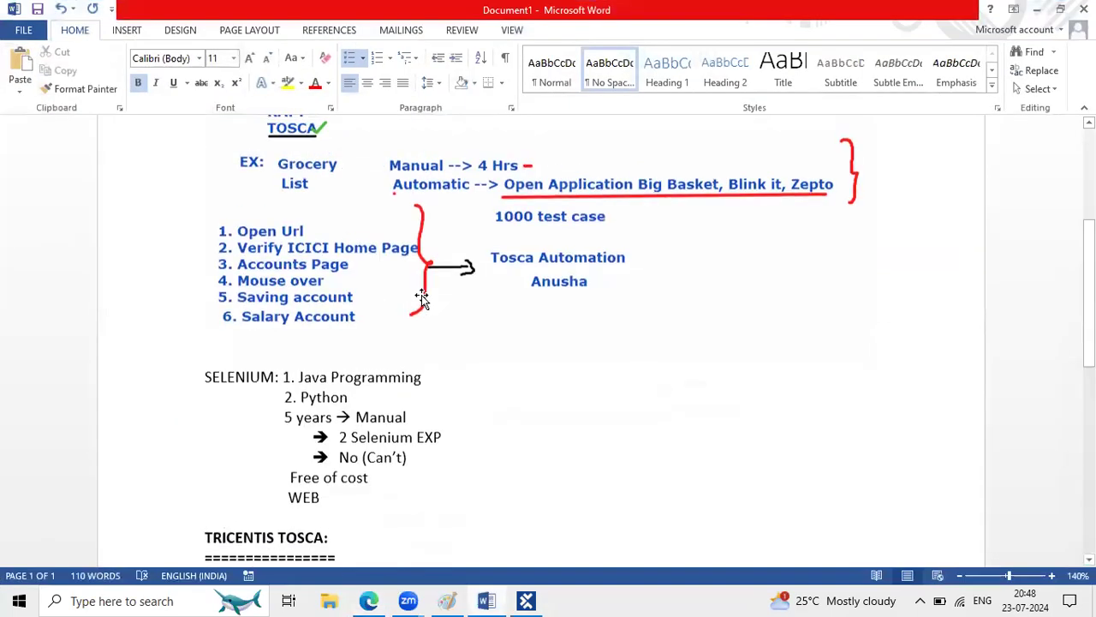
pyautogui.scroll(1, 421, 297)
pyautogui.keyDown('ctrl'); pyautogui.scroll(2, 300, 310); pyautogui.keyUp('ctrl')
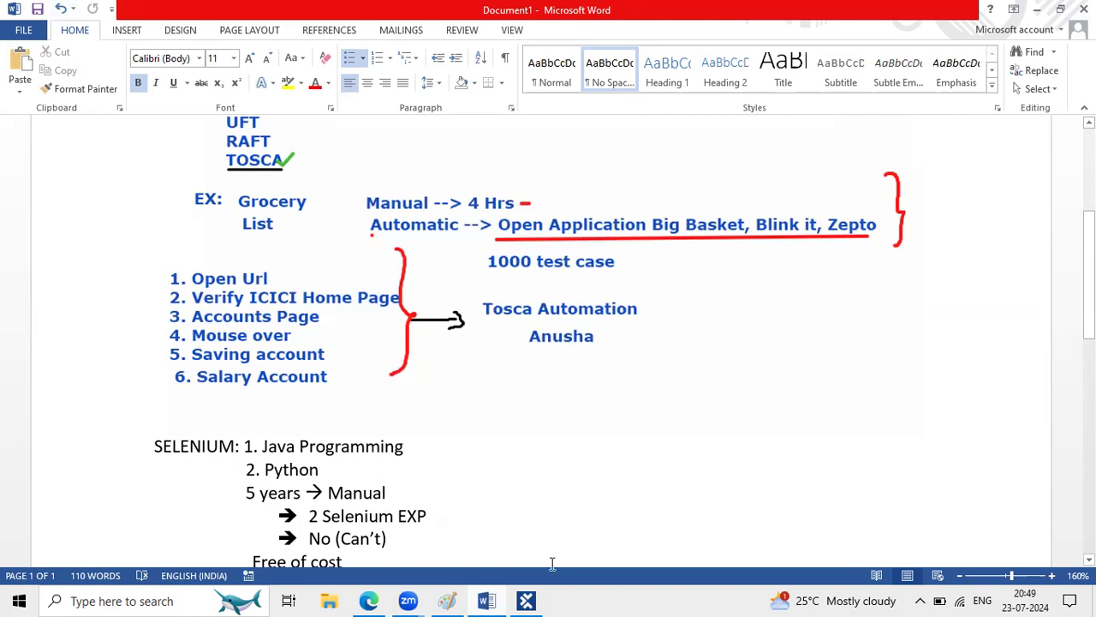
# - Switch to Tosca Commander and check out the top-level Modules folder
pyautogui.click(528, 600)
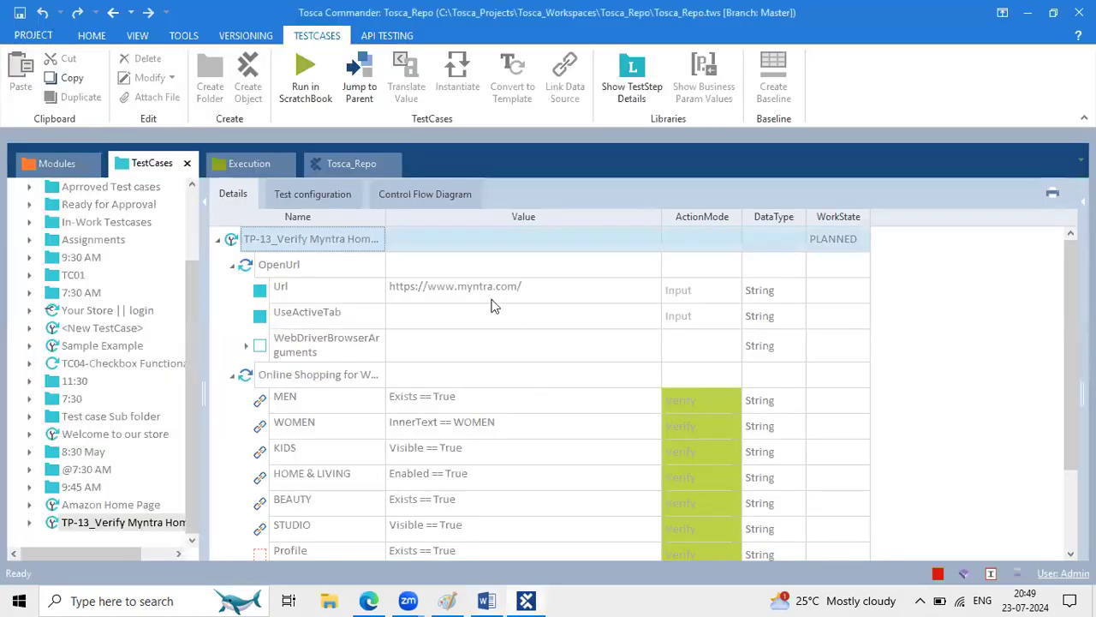
pyautogui.click(54, 165)
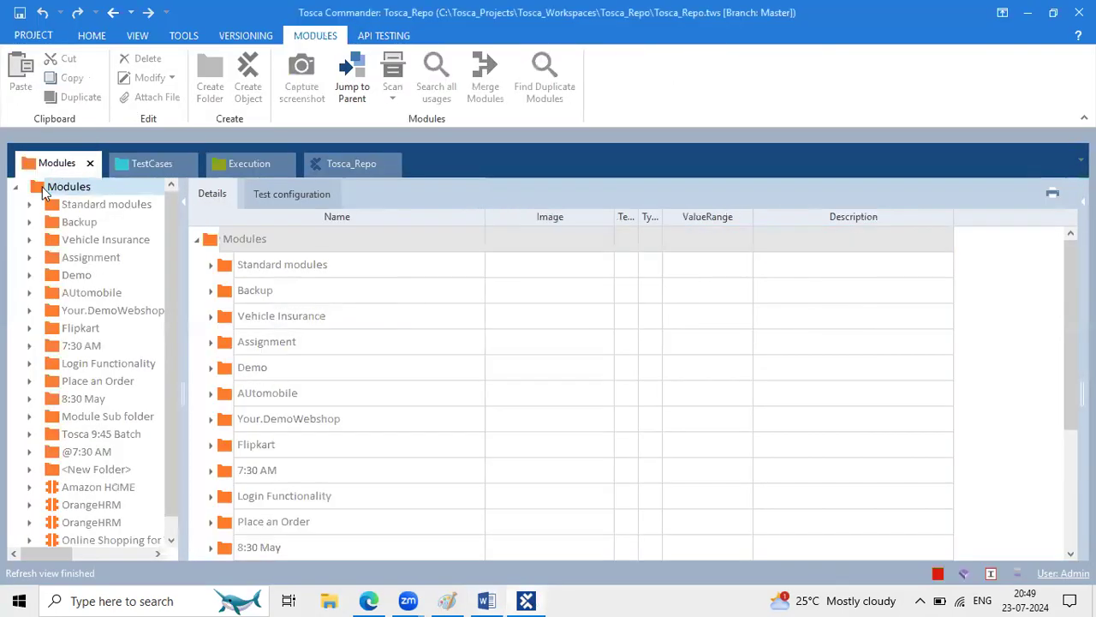
pyautogui.click(92, 36)
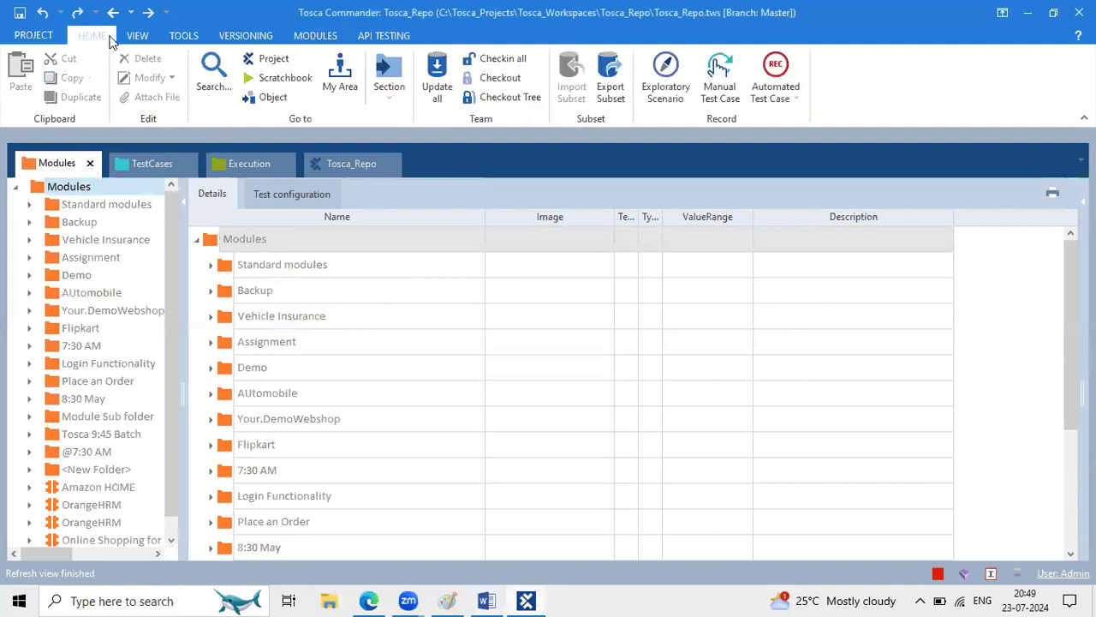
pyautogui.click(500, 77)
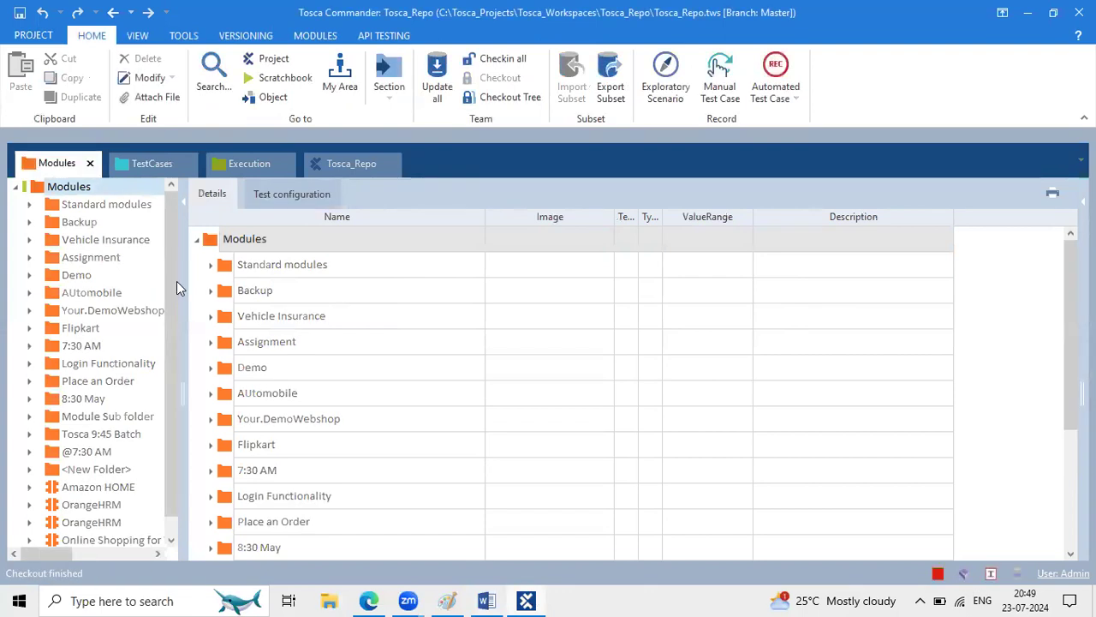
# - Check out the top-level TestCases folder
pyautogui.click(130, 165)
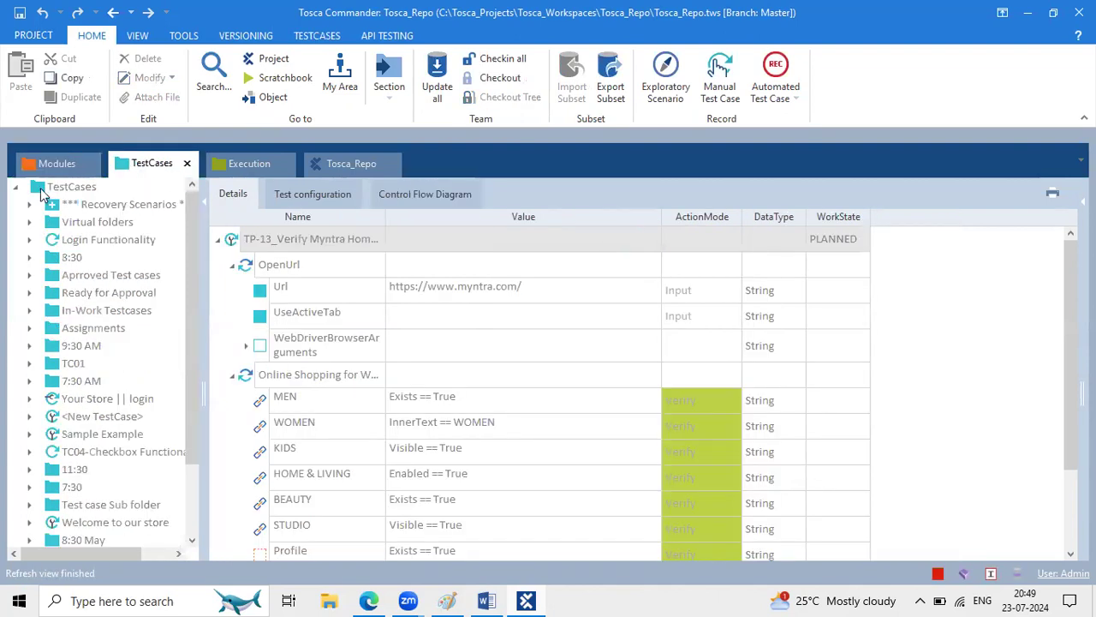
pyautogui.click(41, 188)
pyautogui.click(512, 78)
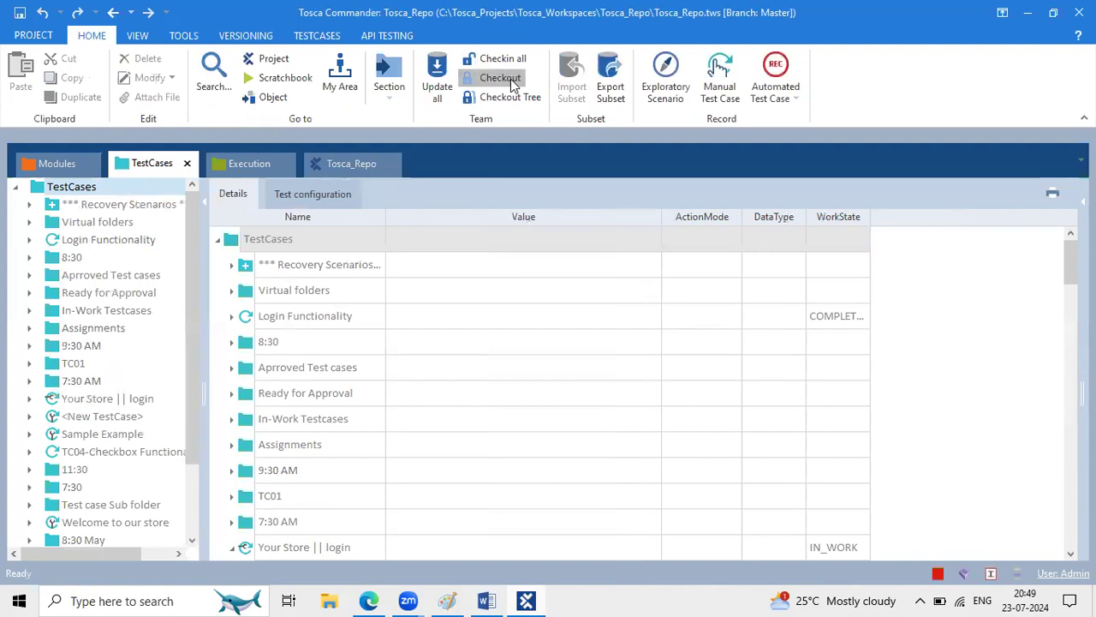
# - Create a new test case in the top-level TestCases folder and name it "ICICI ACCOUNTS Page"
pyautogui.rightClick(57, 185)
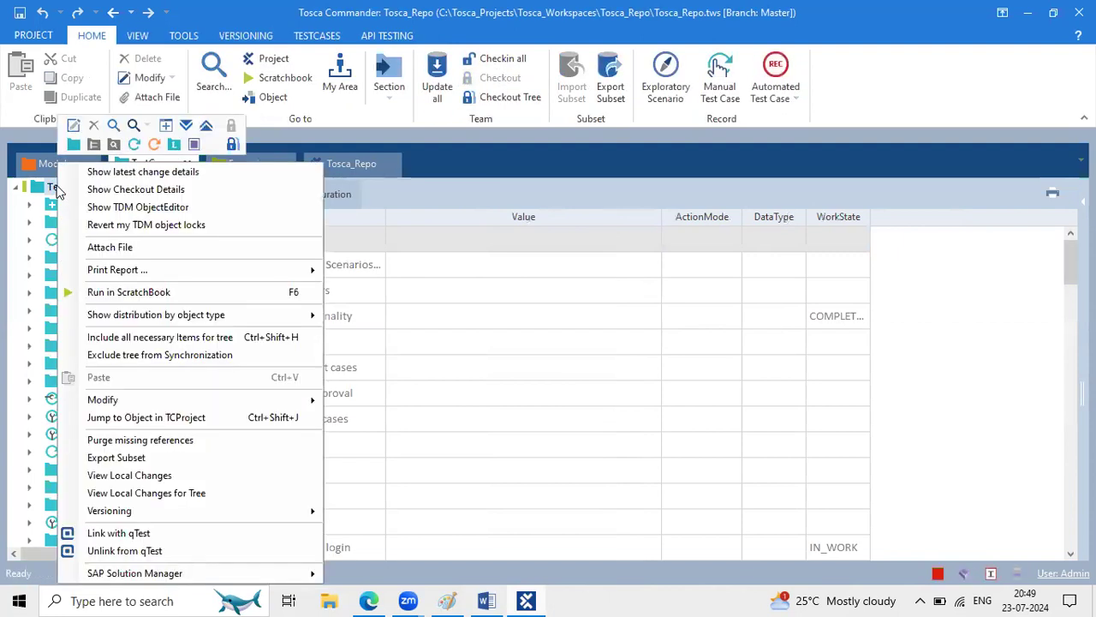
pyautogui.click(133, 144)
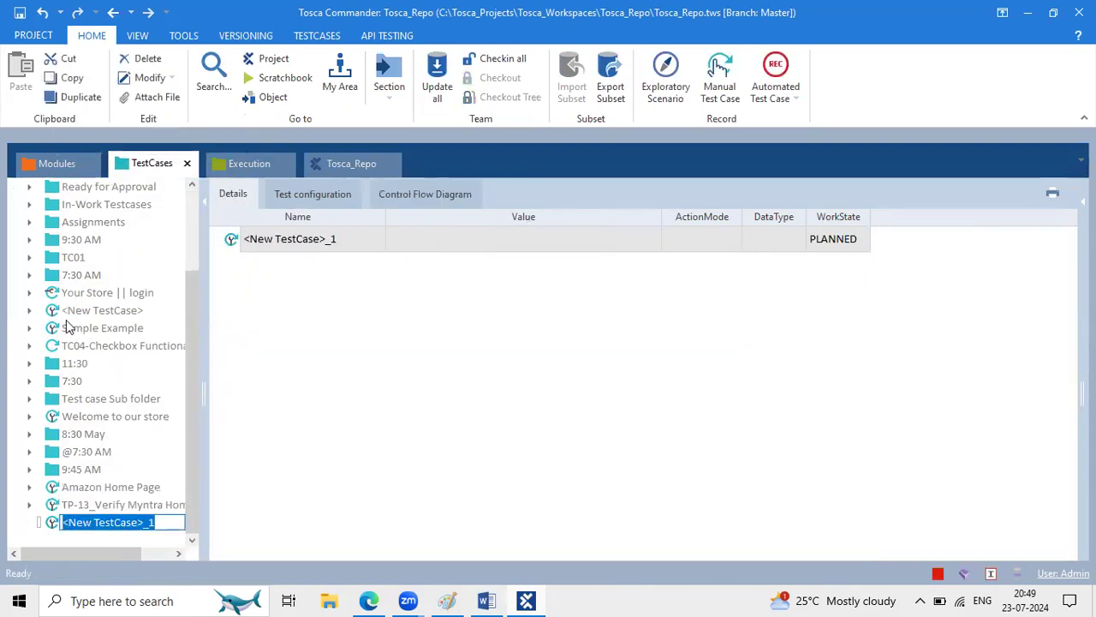
pyautogui.write('ICICI A')
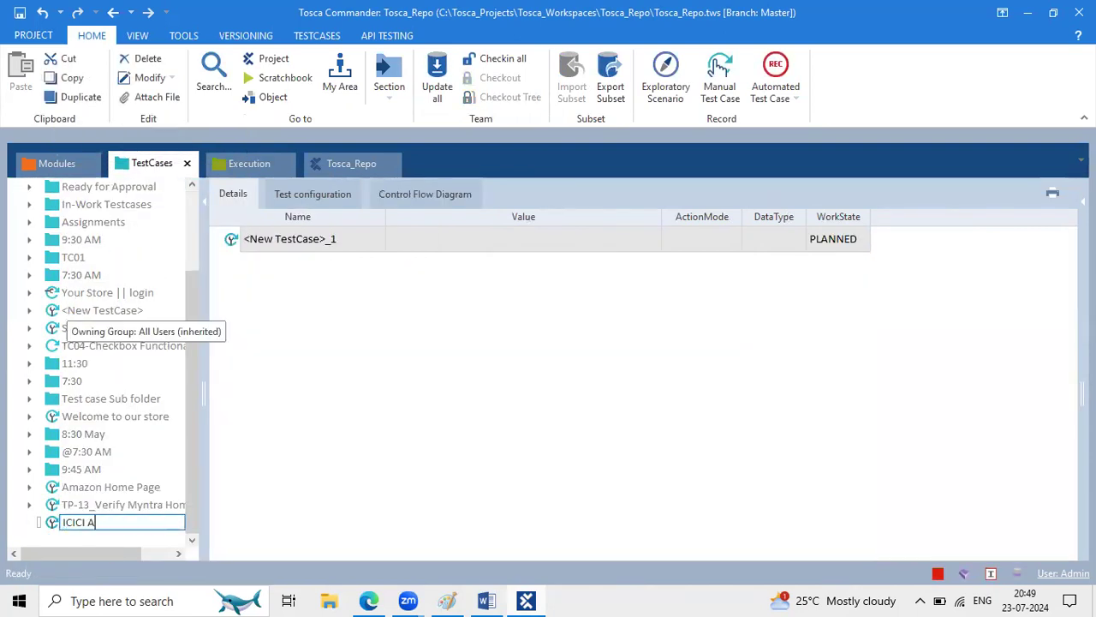
pyautogui.write('CCOUNTS Page')
pyautogui.press('Return')
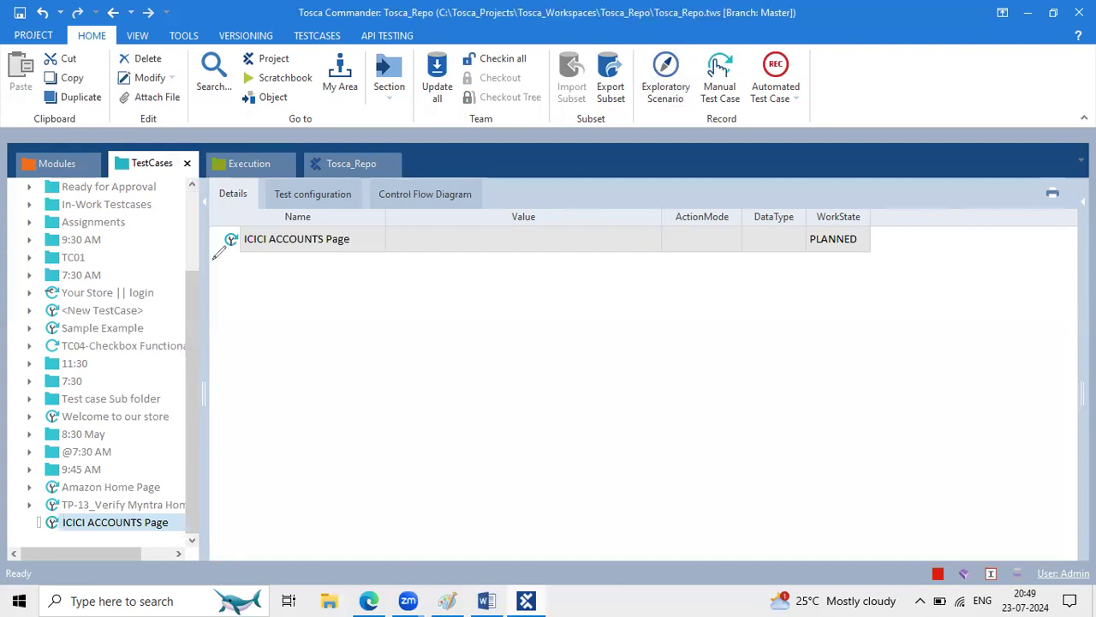
# - View the Modules section, the ICICI steps in the Word notes, and the ICICI Bank home page address in the browser
pyautogui.moveTo(159, 169)
pyautogui.mouseDown()
pyautogui.moveTo(120, 143)
pyautogui.moveTo(63, 169)
pyautogui.mouseUp()
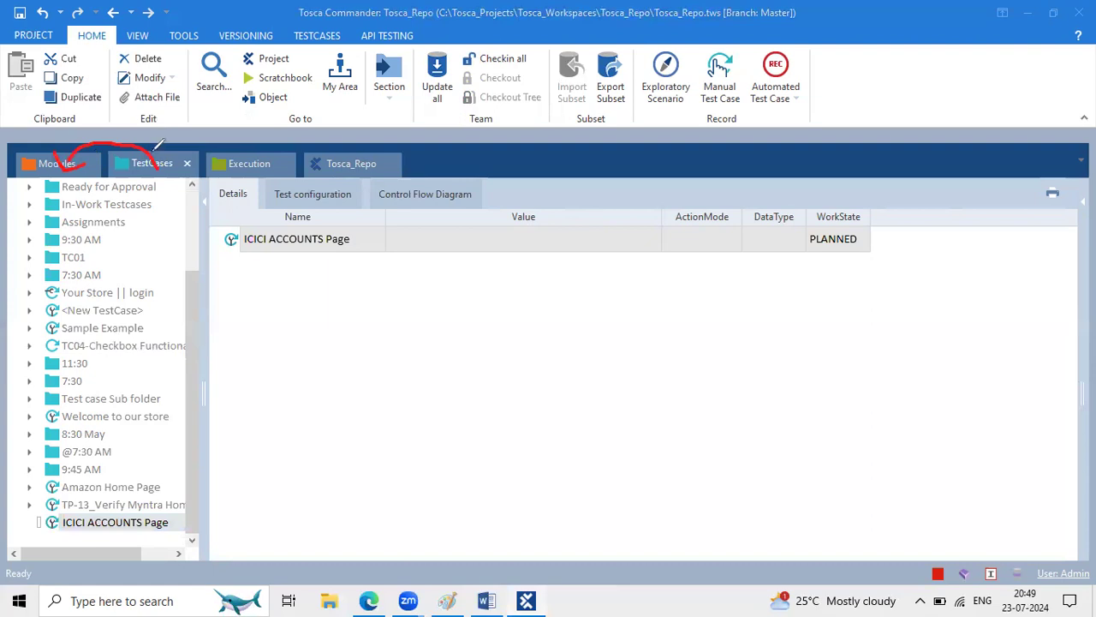
pyautogui.click(48, 163)
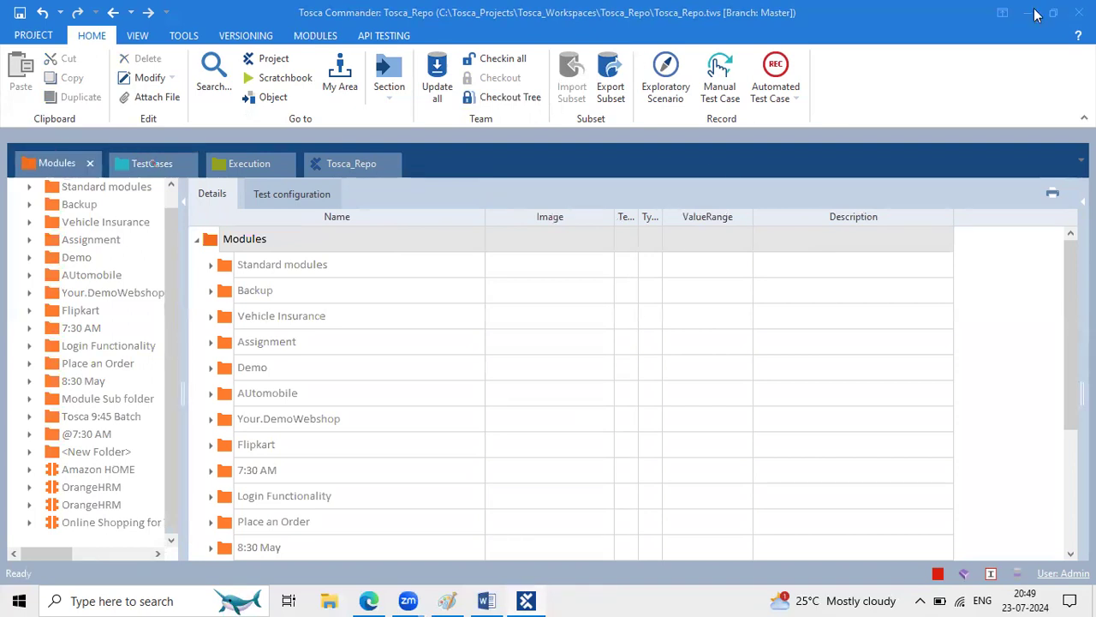
pyautogui.hotkey('alt', 'Tab')
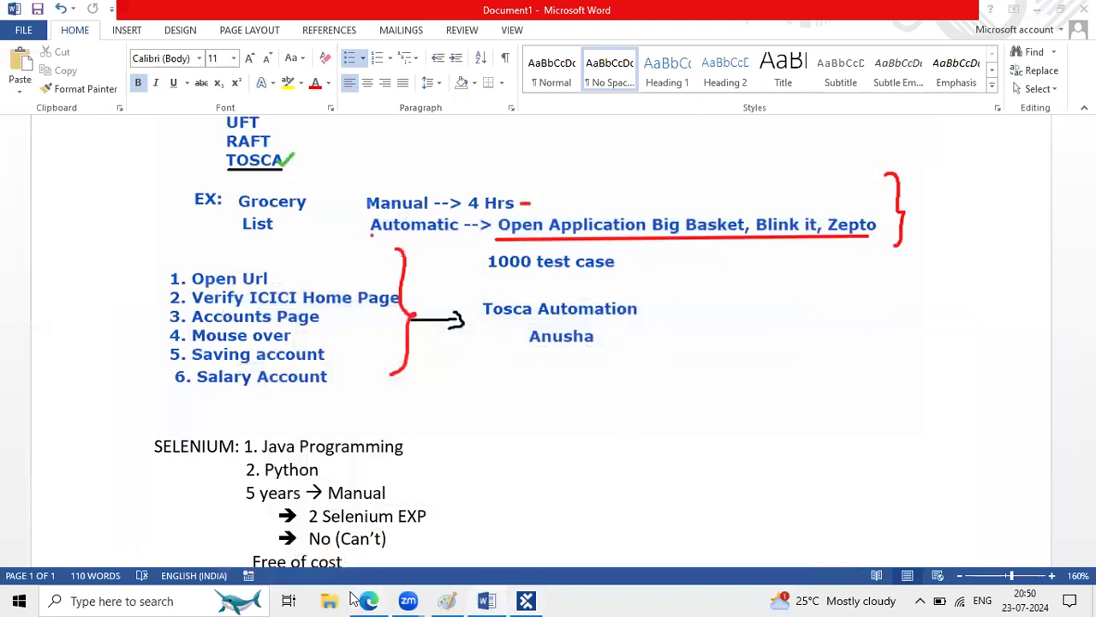
pyautogui.hotkey('alt', 'Tab')
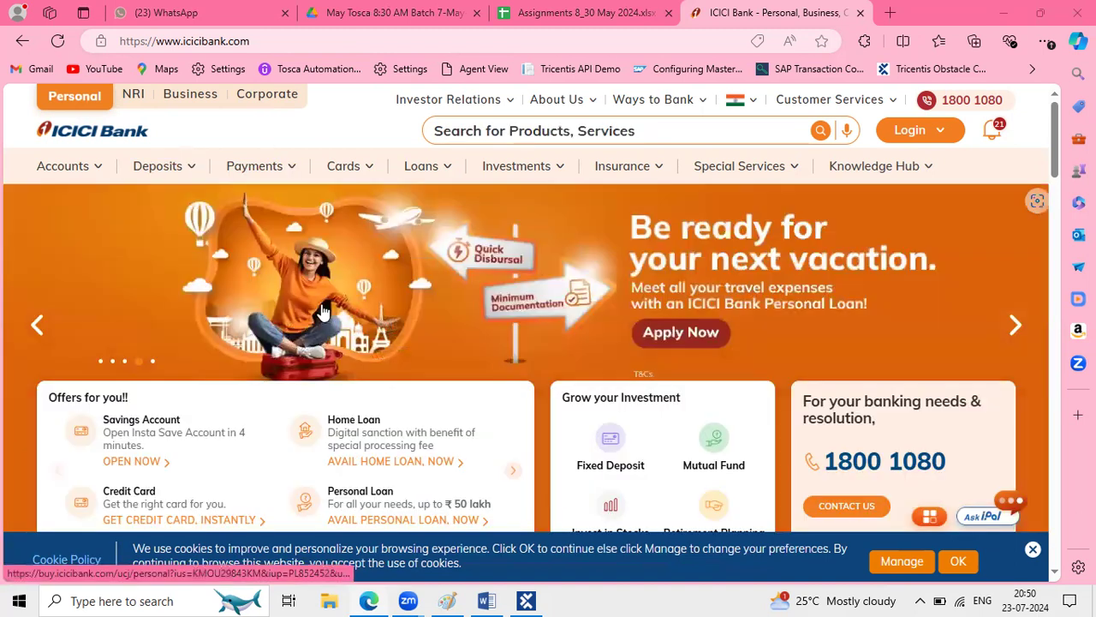
pyautogui.click(278, 42)
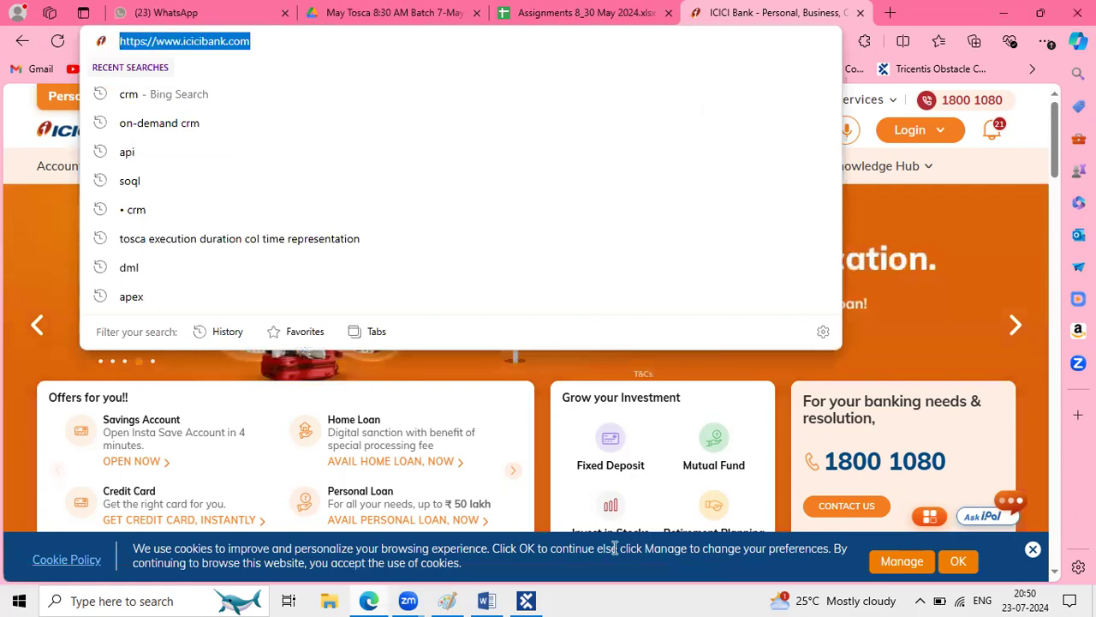
# - Switch back to Tosca Commander and select the ICICI ACCOUNTS Page test case in the TestCases section
pyautogui.click(531, 599)
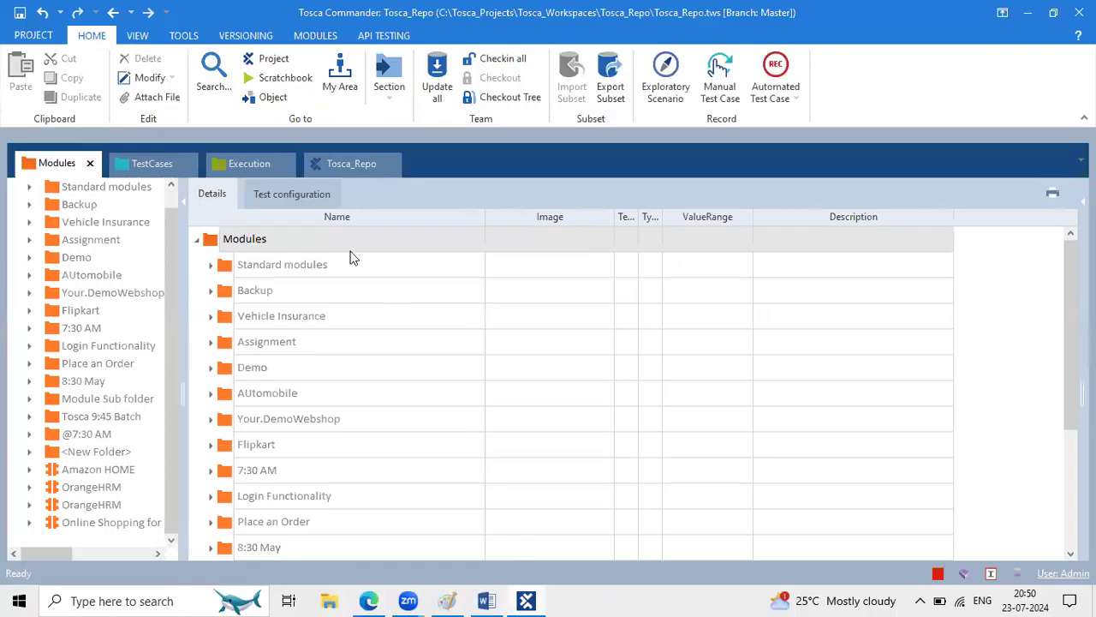
pyautogui.click(158, 167)
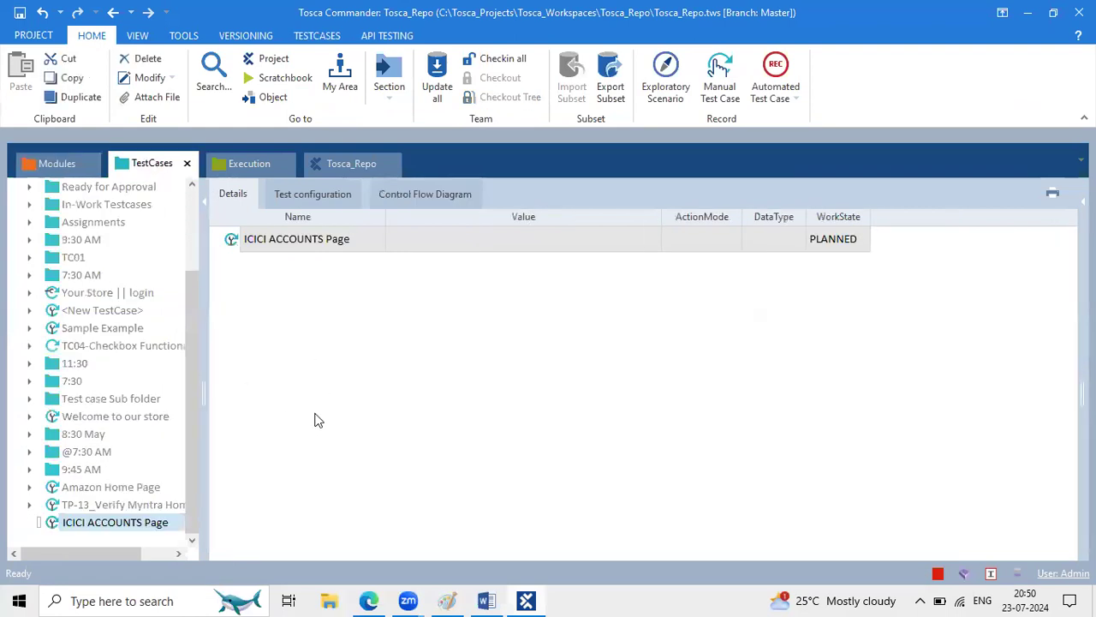
pyautogui.click(236, 243)
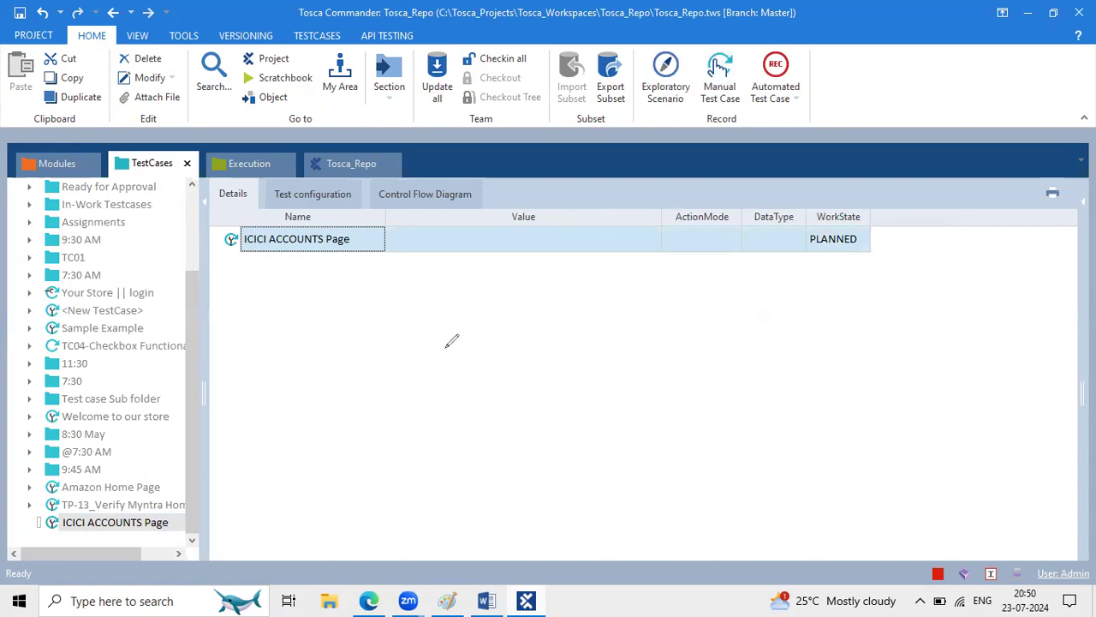
# - Annotate the empty area below the ICICI ACCOUNTS Page test case with two stick figures labelled P1 and P2
pyautogui.moveTo(303, 320)
pyautogui.mouseDown()
pyautogui.moveTo(319, 323)
pyautogui.moveTo(305, 315)
pyautogui.moveTo(316, 325)
pyautogui.moveTo(310, 369)
pyautogui.moveTo(309, 349)
pyautogui.moveTo(323, 346)
pyautogui.moveTo(323, 366)
pyautogui.mouseUp()
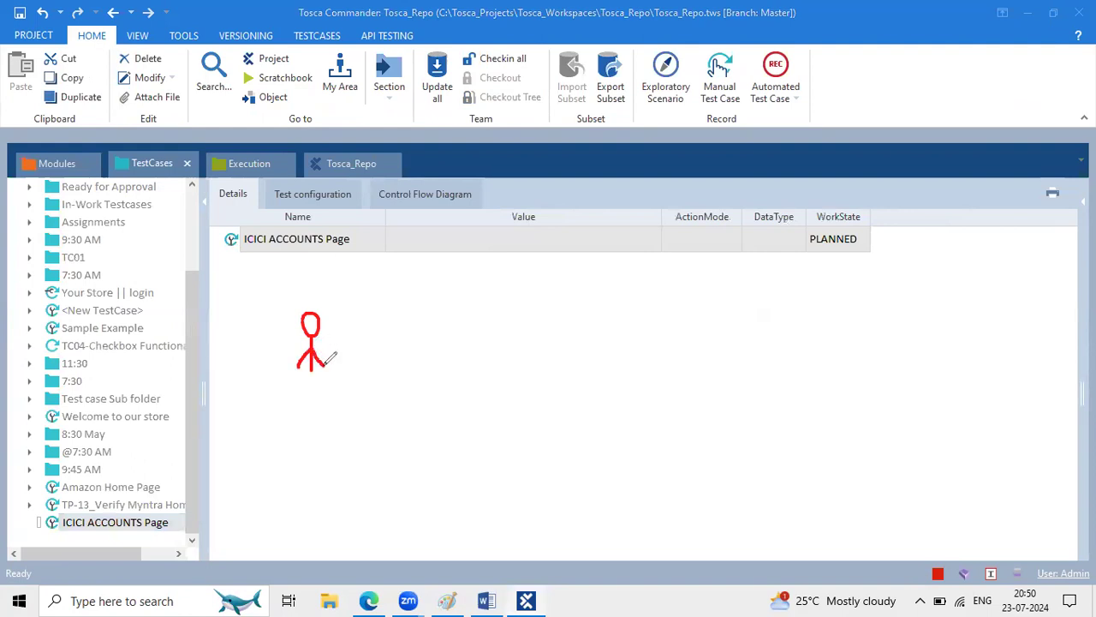
pyautogui.moveTo(595, 316)
pyautogui.mouseDown()
pyautogui.moveTo(610, 354)
pyautogui.moveTo(623, 351)
pyautogui.mouseUp()
pyautogui.moveTo(581, 277)
pyautogui.mouseDown()
pyautogui.moveTo(586, 295)
pyautogui.moveTo(597, 291)
pyautogui.mouseUp()
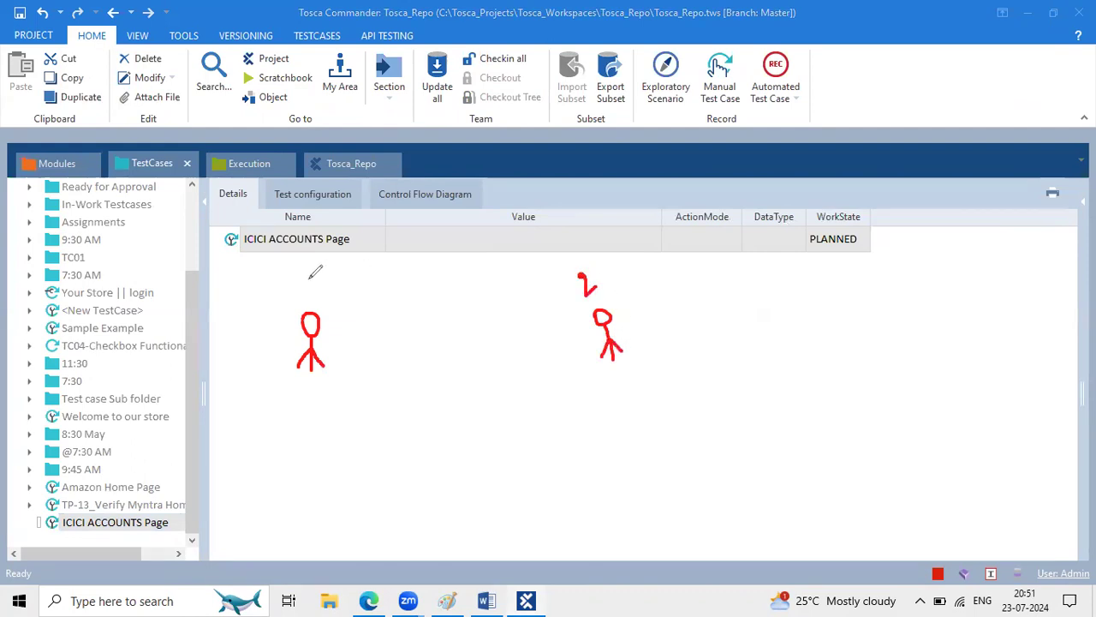
pyautogui.moveTo(309, 280)
pyautogui.mouseDown()
pyautogui.moveTo(312, 302)
pyautogui.moveTo(276, 274)
pyautogui.moveTo(289, 300)
pyautogui.mouseUp()
pyautogui.moveTo(572, 273)
pyautogui.mouseDown()
pyautogui.moveTo(562, 288)
pyautogui.moveTo(576, 303)
pyautogui.moveTo(583, 278)
pyautogui.moveTo(574, 290)
pyautogui.mouseUp()
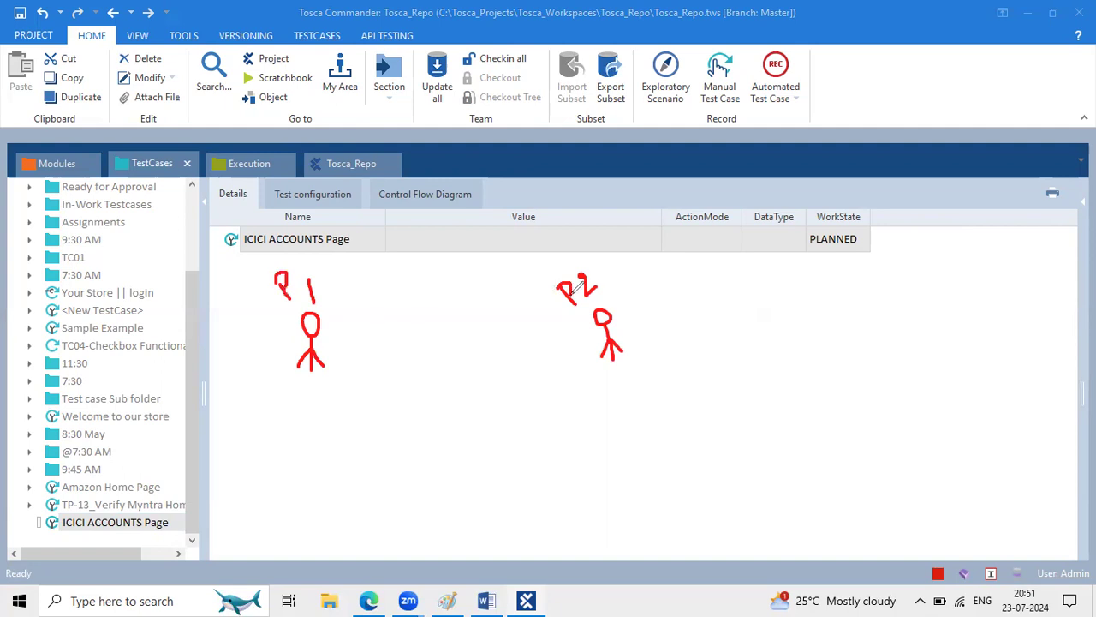
# - Draw a plus sign and a box linked by two-way arrows between the two stick figures, and clear all annotations
pyautogui.moveTo(449, 267)
pyautogui.mouseDown()
pyautogui.moveTo(449, 283)
pyautogui.moveTo(460, 273)
pyautogui.moveTo(449, 289)
pyautogui.mouseUp()
pyautogui.moveTo(444, 378); pyautogui.dragTo(444, 400)
pyautogui.moveTo(445, 377)
pyautogui.mouseDown()
pyautogui.moveTo(446, 363)
pyautogui.moveTo(485, 374)
pyautogui.moveTo(486, 392)
pyautogui.moveTo(447, 393)
pyautogui.mouseUp()
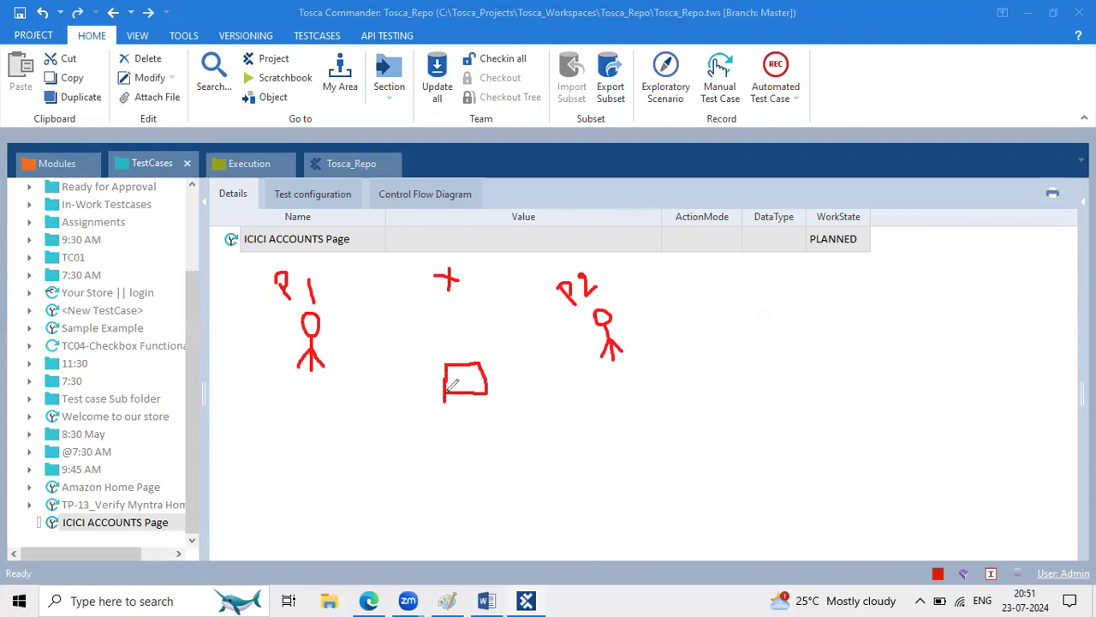
pyautogui.hotkey('ctrl', 'z')
pyautogui.moveTo(443, 377)
pyautogui.mouseDown()
pyautogui.moveTo(470, 378)
pyautogui.moveTo(471, 398)
pyautogui.moveTo(444, 400)
pyautogui.mouseUp()
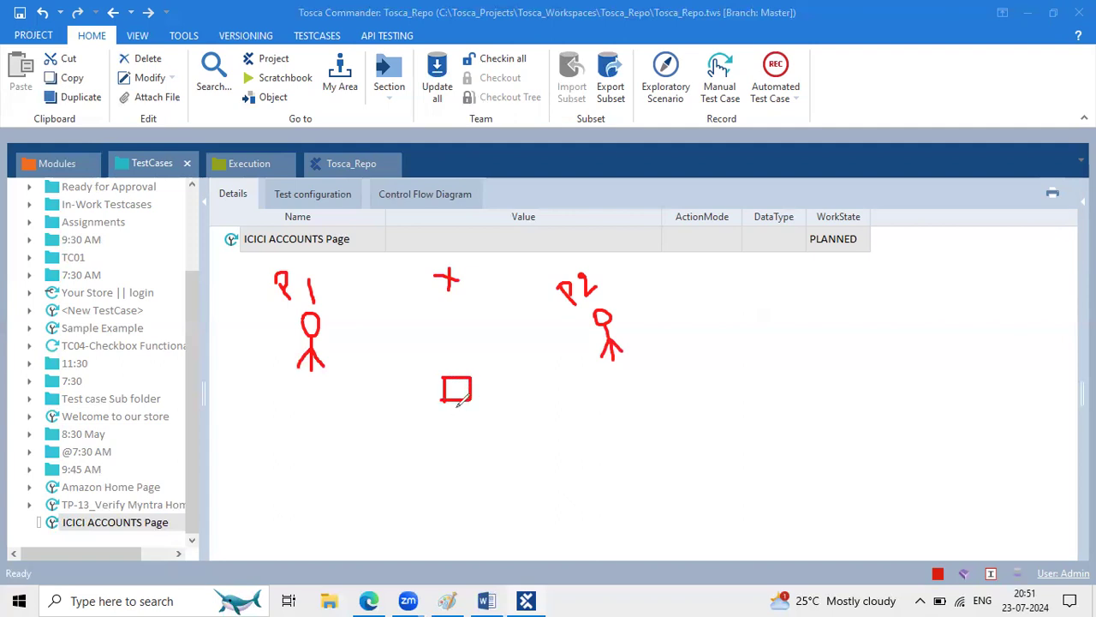
pyautogui.moveTo(344, 352)
pyautogui.mouseDown()
pyautogui.moveTo(436, 393)
pyautogui.moveTo(429, 398)
pyautogui.moveTo(531, 366)
pyautogui.moveTo(573, 336)
pyautogui.moveTo(583, 343)
pyautogui.mouseUp()
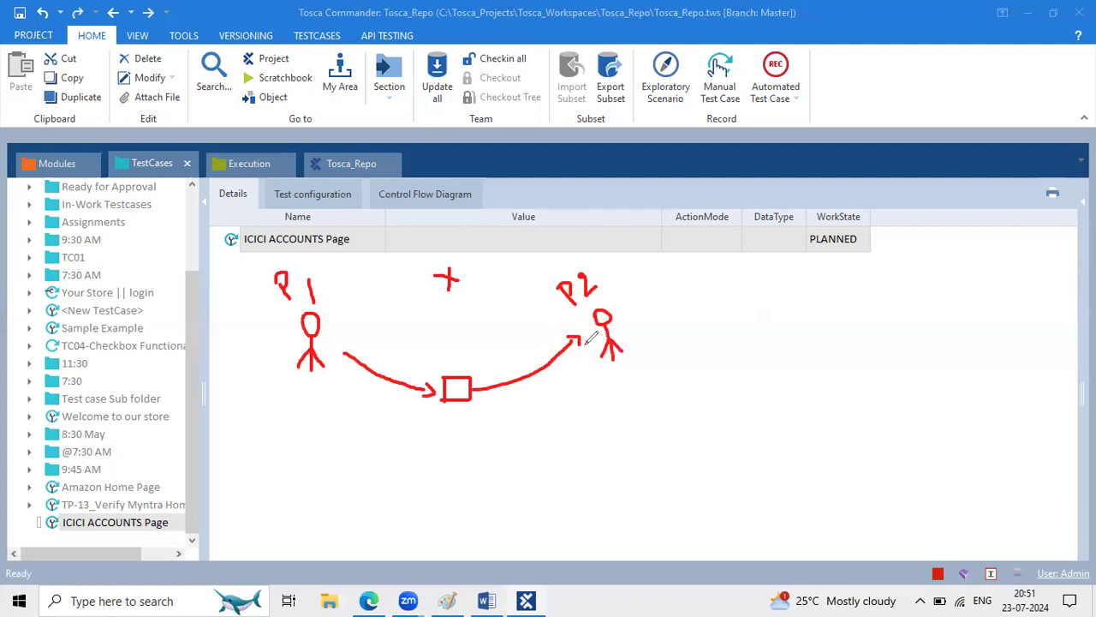
pyautogui.moveTo(591, 343)
pyautogui.mouseDown()
pyautogui.moveTo(555, 377)
pyautogui.moveTo(477, 404)
pyautogui.moveTo(489, 410)
pyautogui.moveTo(328, 367)
pyautogui.moveTo(345, 352)
pyautogui.mouseUp()
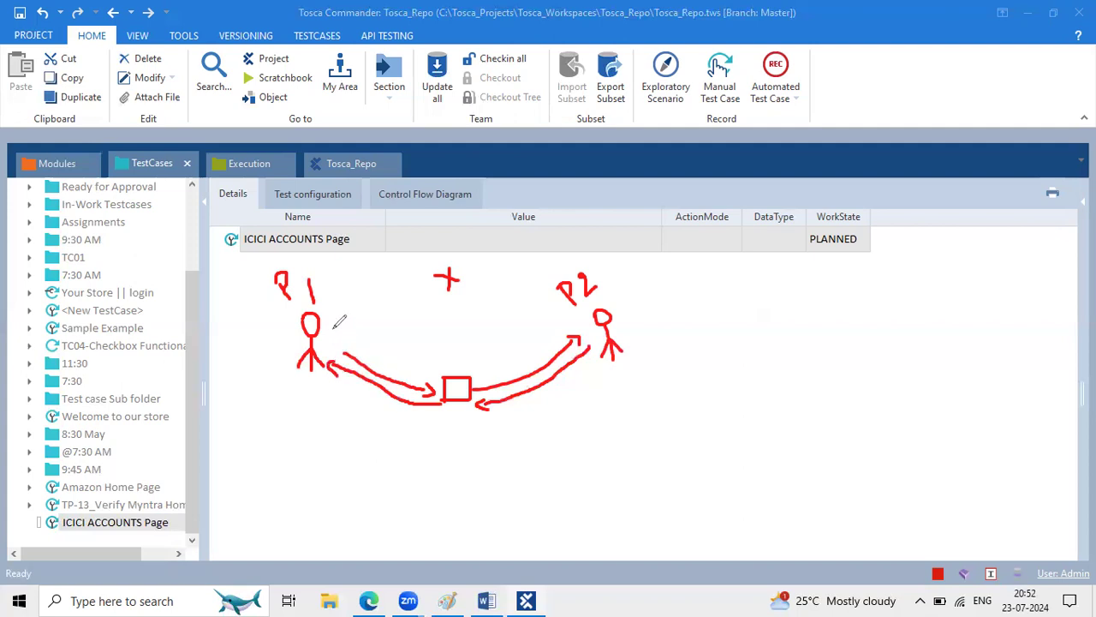
pyautogui.moveTo(323, 303); pyautogui.dragTo(336, 299)
pyautogui.moveTo(454, 345)
pyautogui.mouseDown()
pyautogui.moveTo(456, 374)
pyautogui.moveTo(467, 363)
pyautogui.mouseUp()
pyautogui.click(909, 100)
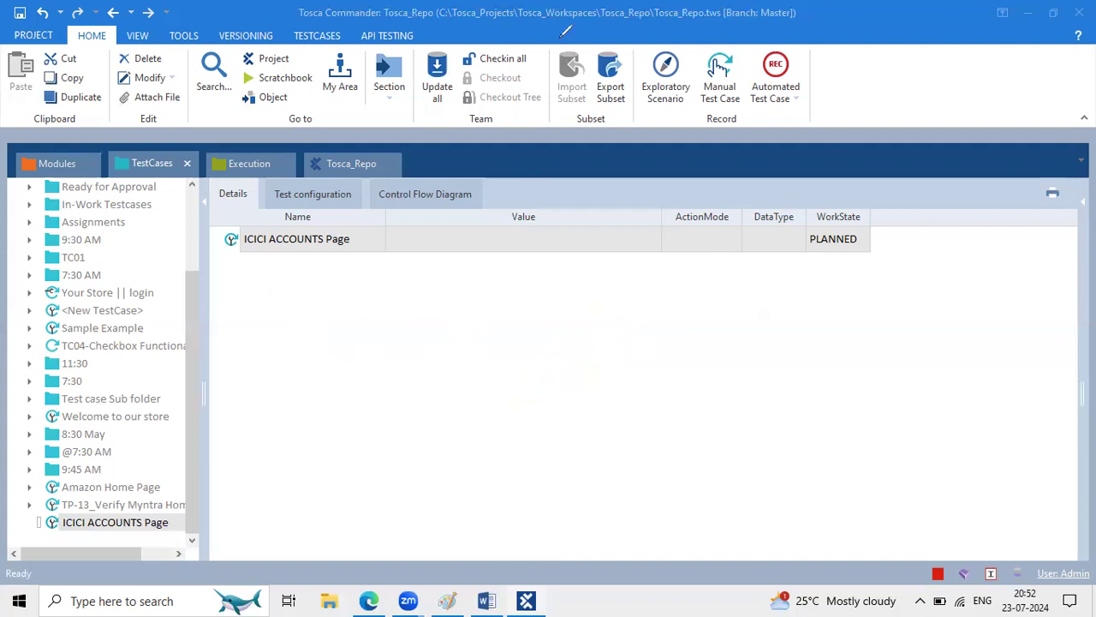
# - Switch to the browser and mark the ICICI Bank logo and the Accounts menu with red rectangles
pyautogui.click(368, 601)
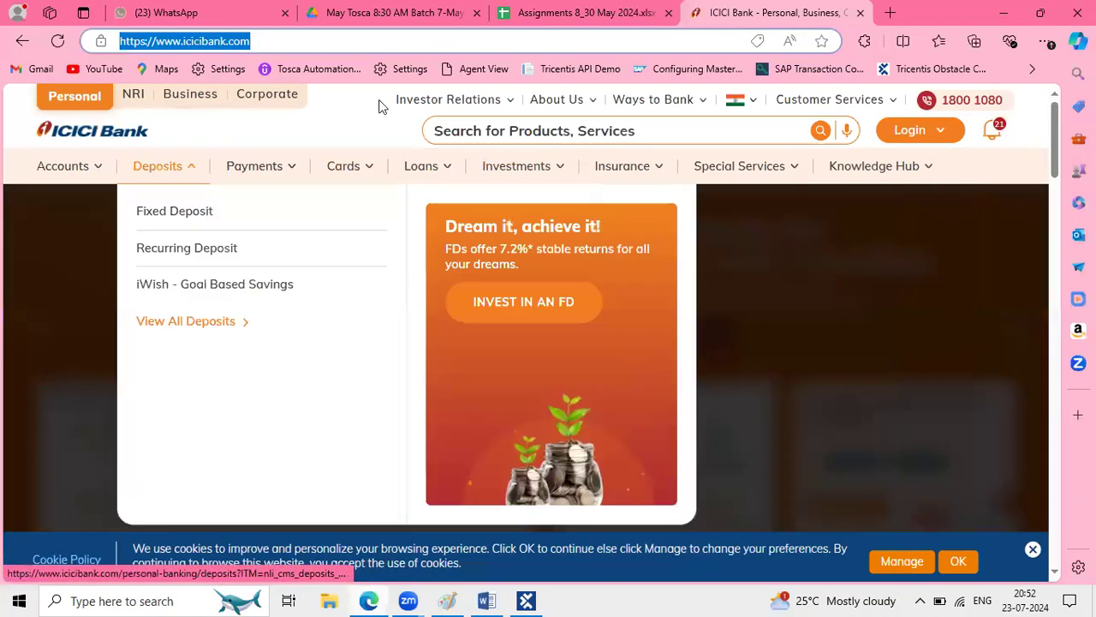
pyautogui.moveTo(254, 166)
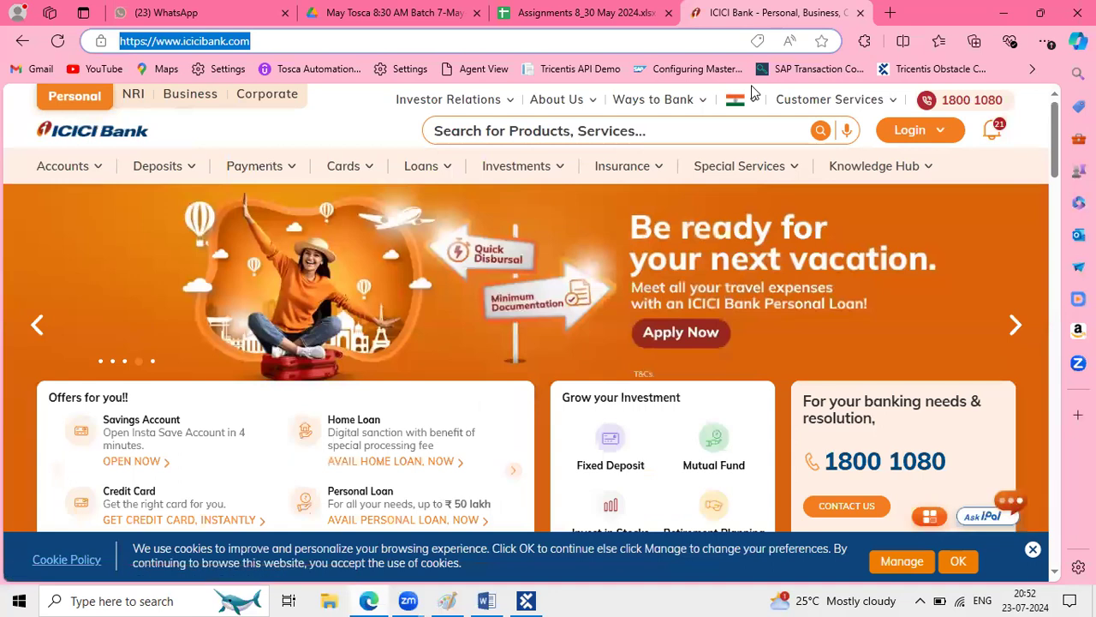
pyautogui.click(752, 86)
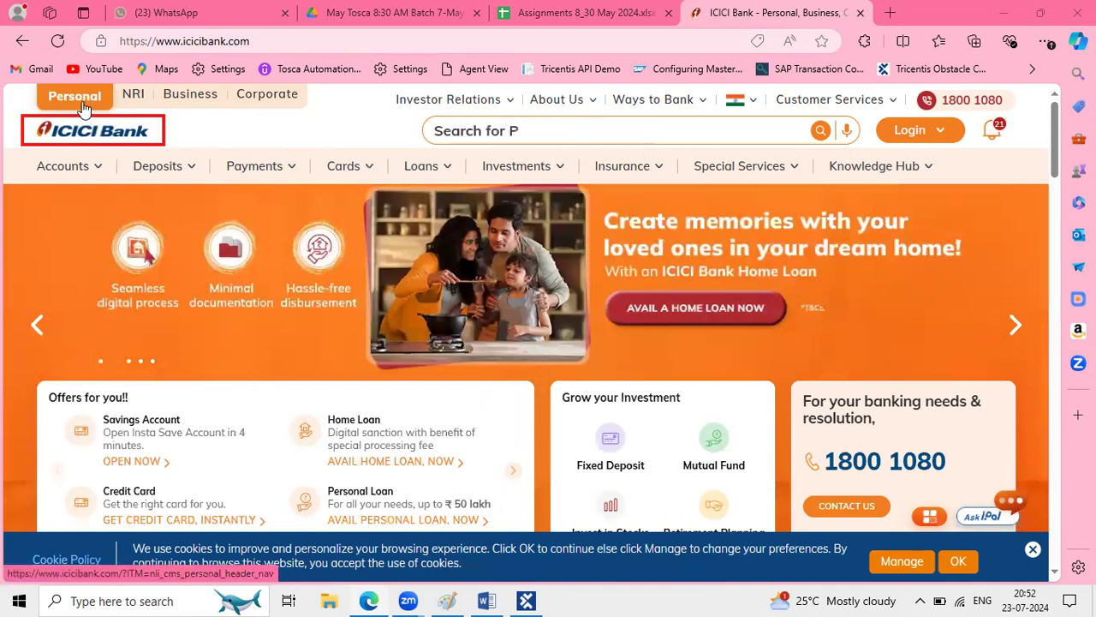
pyautogui.moveTo(69, 167)
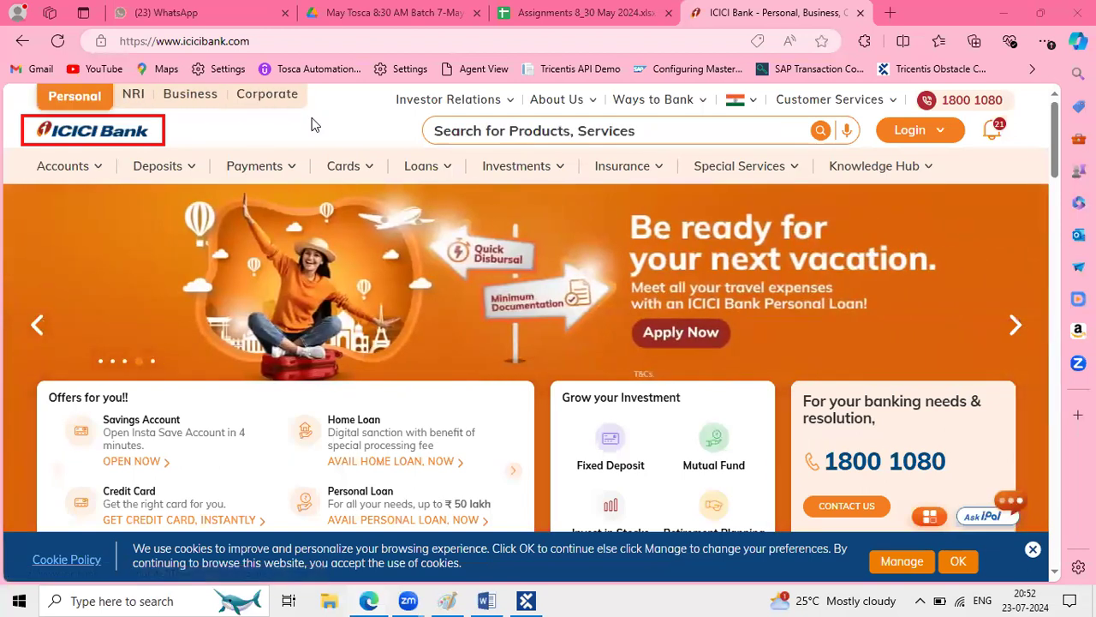
pyautogui.click(109, 167)
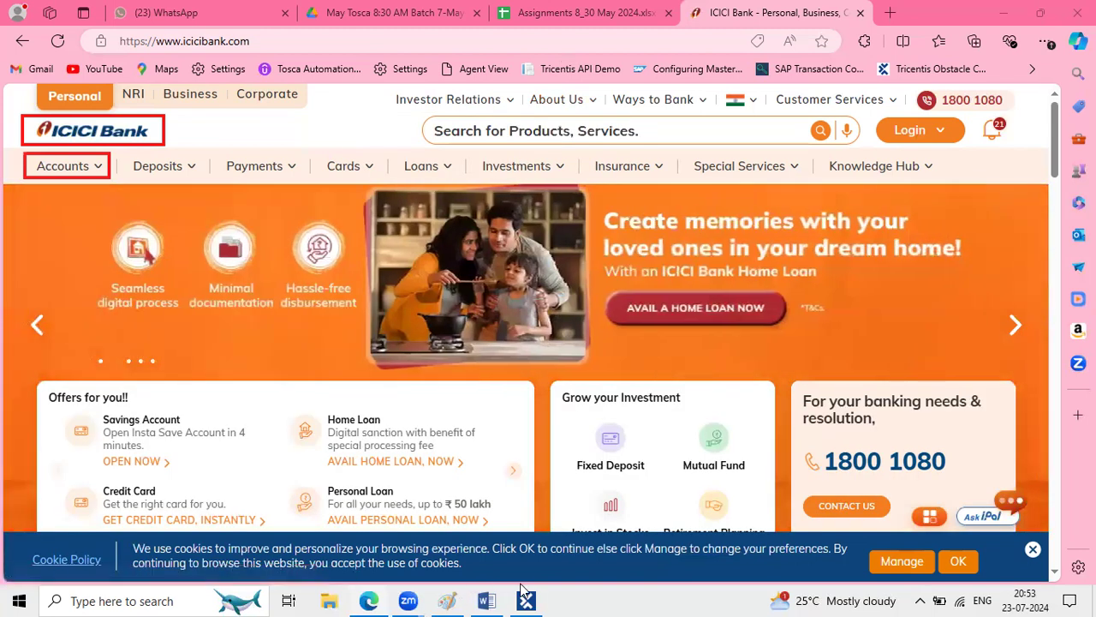
# - Switch to the Modules section in Tosca Commander, slightly widen its tree pane, and clear the red rectangles
pyautogui.click(526, 601)
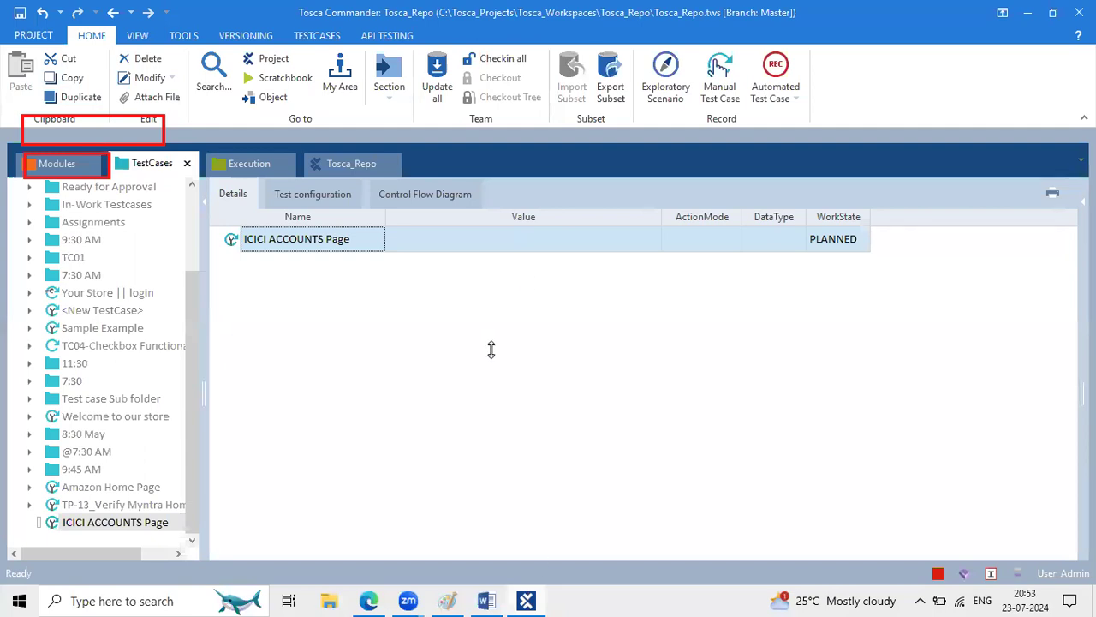
pyautogui.click(57, 163)
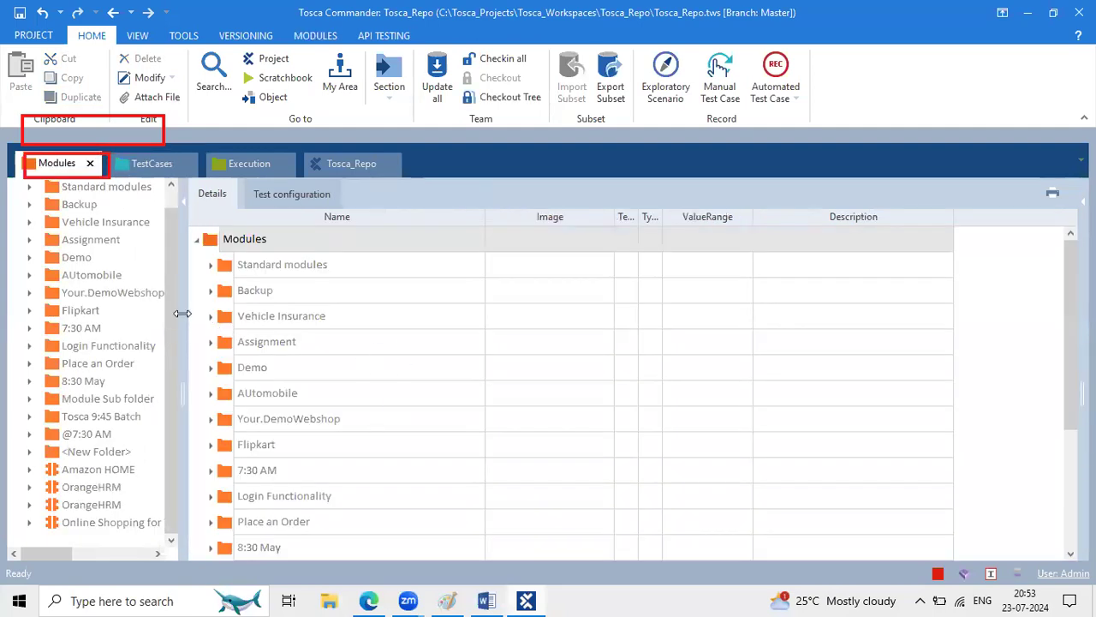
pyautogui.moveTo(181, 313); pyautogui.dragTo(193, 314)
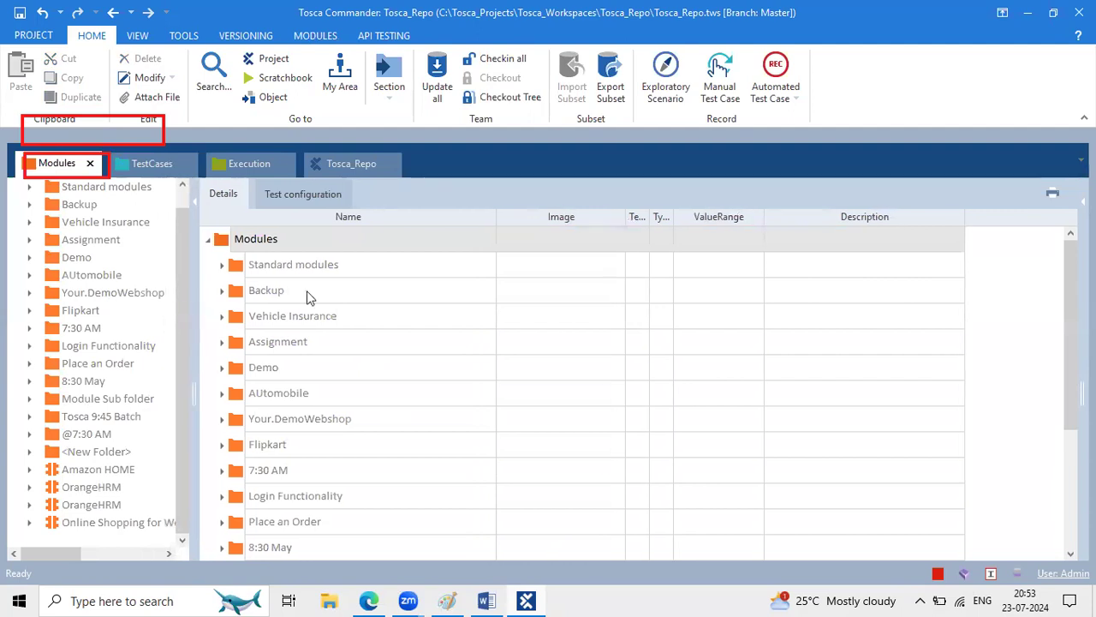
pyautogui.click(1028, 13)
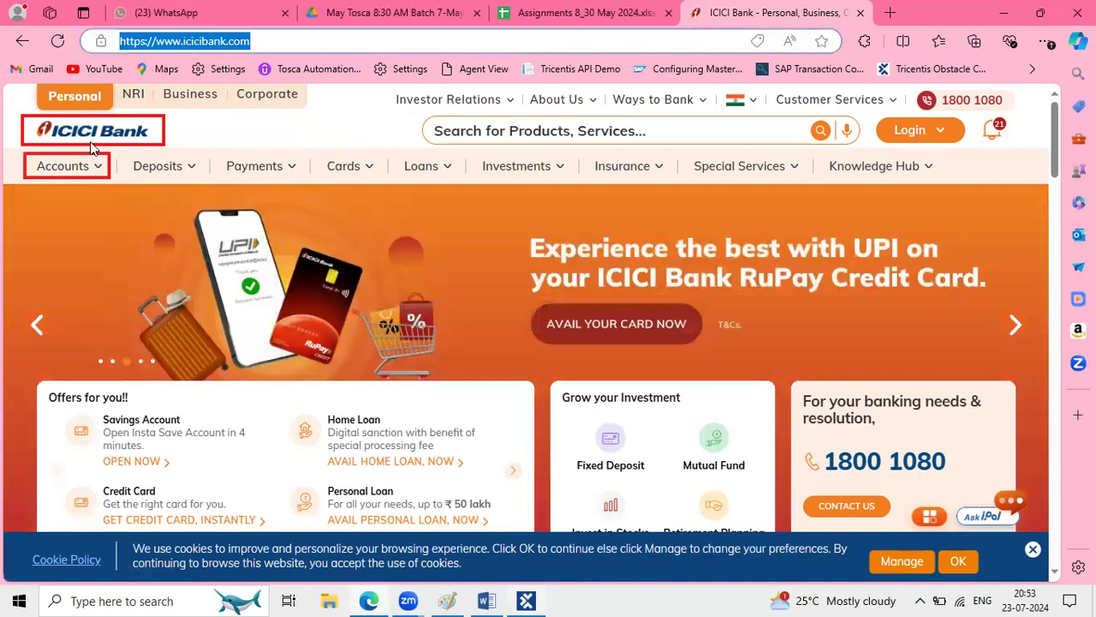
pyautogui.click(522, 600)
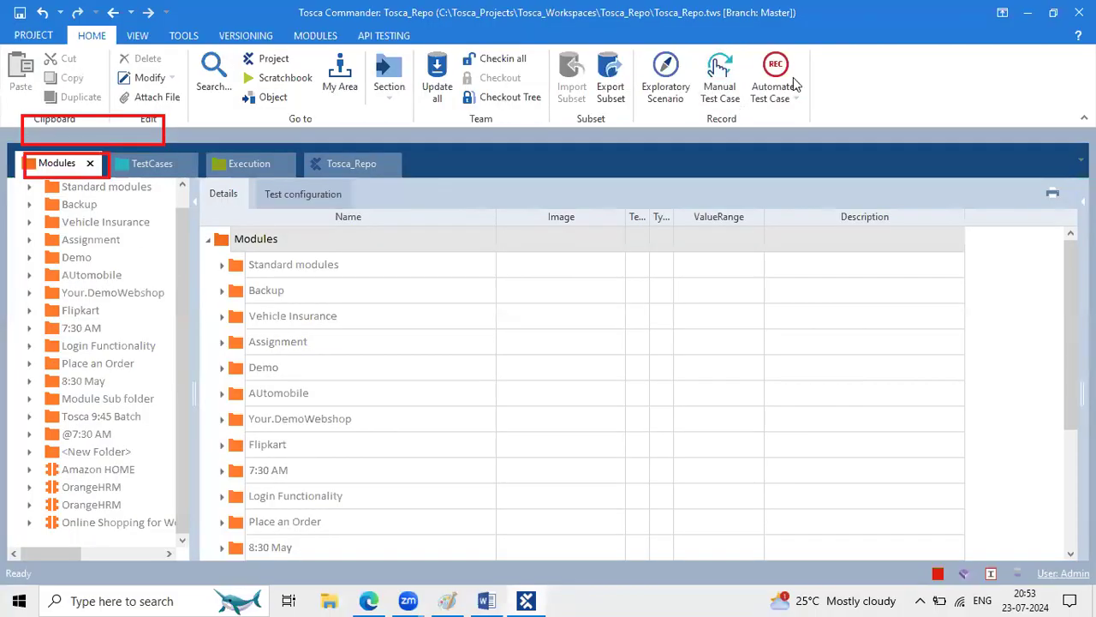
pyautogui.click(793, 78)
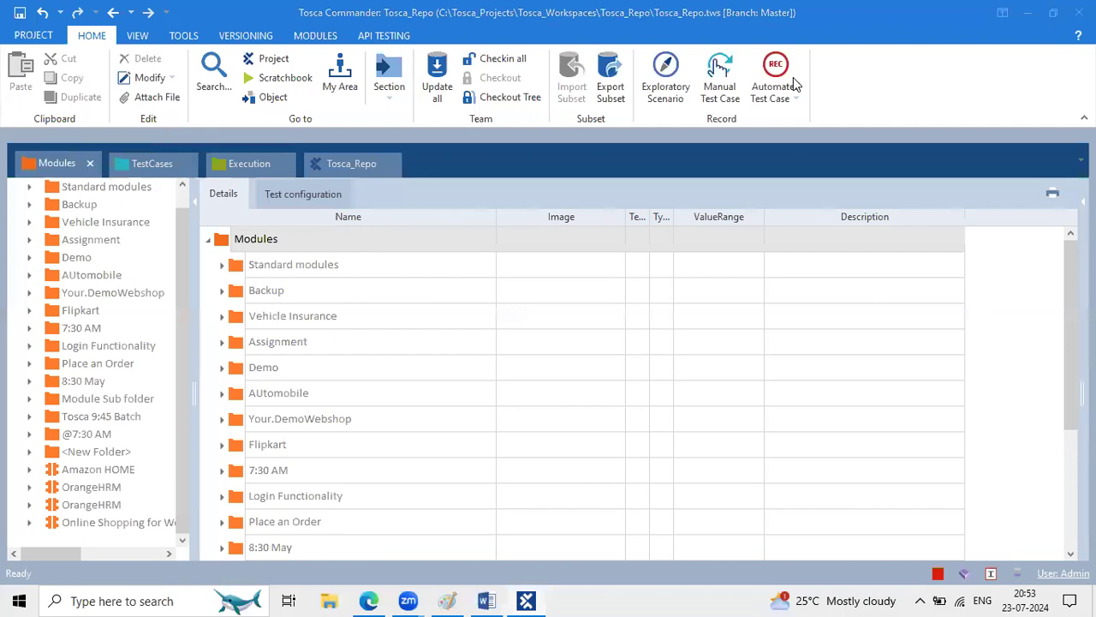
# - Draw an arrow from TestCases to Modules, look through the Modules tree, clear the annotation and return to the TestCases section
pyautogui.moveTo(161, 156)
pyautogui.mouseDown()
pyautogui.moveTo(94, 110)
pyautogui.moveTo(53, 163)
pyautogui.moveTo(73, 147)
pyautogui.mouseUp()
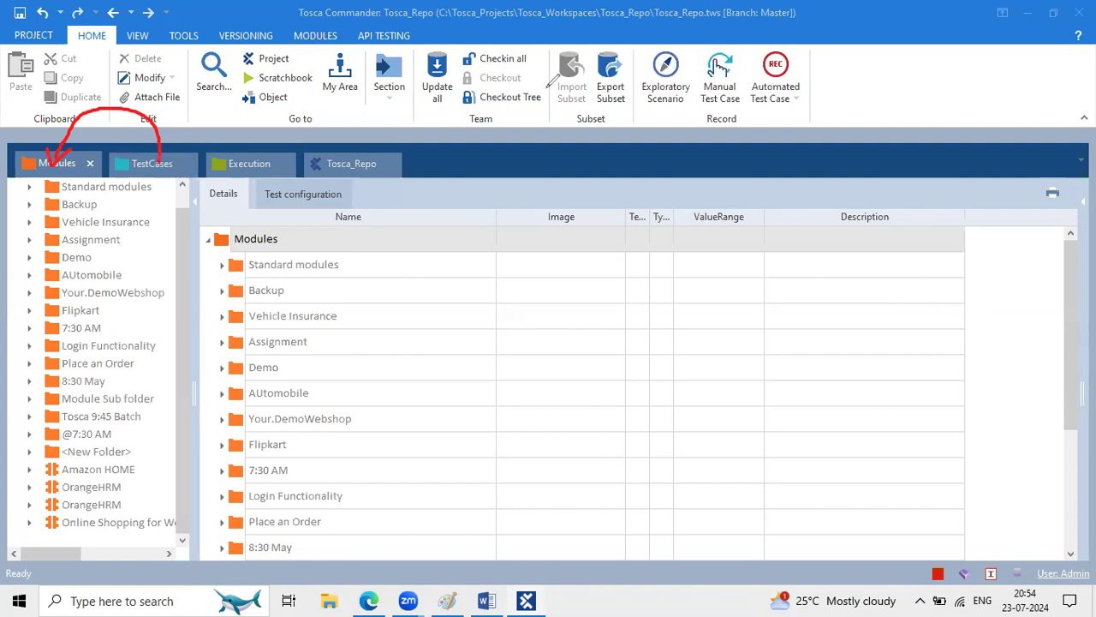
pyautogui.scroll(1, 116, 285)
pyautogui.scroll(-1, 116, 285)
pyautogui.scroll(1, 115, 286)
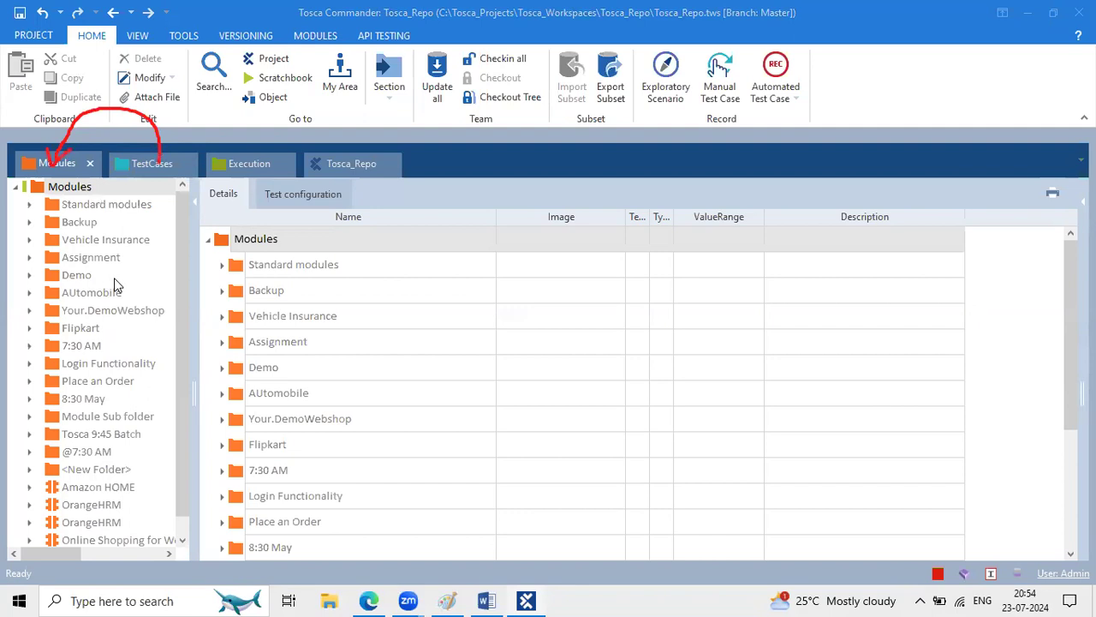
pyautogui.scroll(-1, 115, 285)
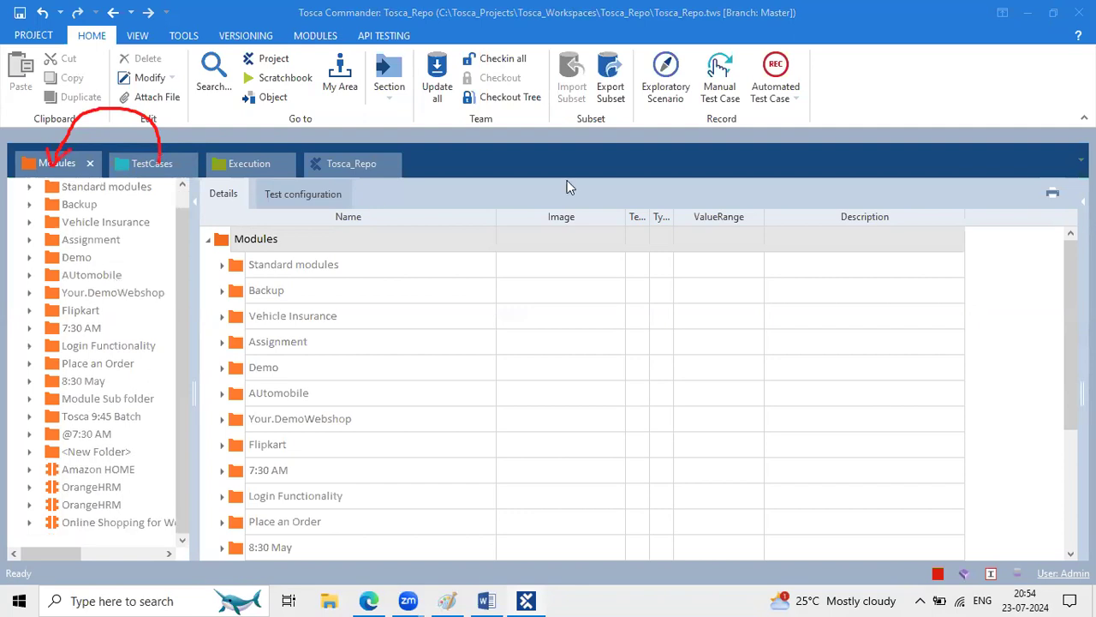
pyautogui.press('Escape')
pyautogui.click(150, 164)
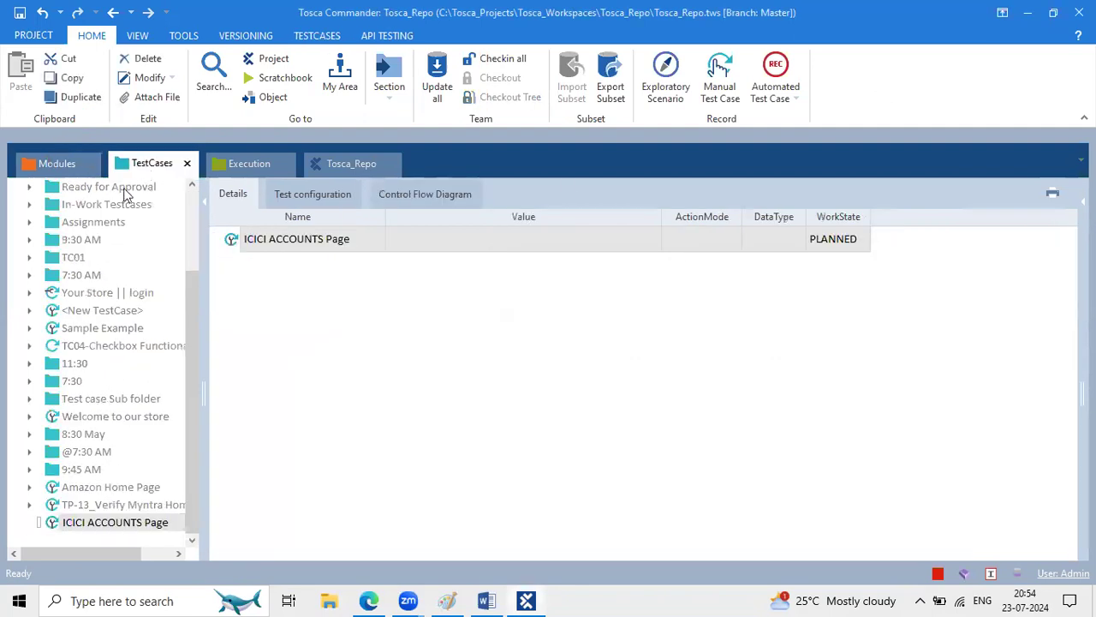
# - Select the ICICI ACCOUNTS Page test case, review the numbered scenario steps in the Word document, and return to Tosca Commander
pyautogui.click(238, 246)
pyautogui.click(489, 600)
pyautogui.scroll(1, 375, 308)
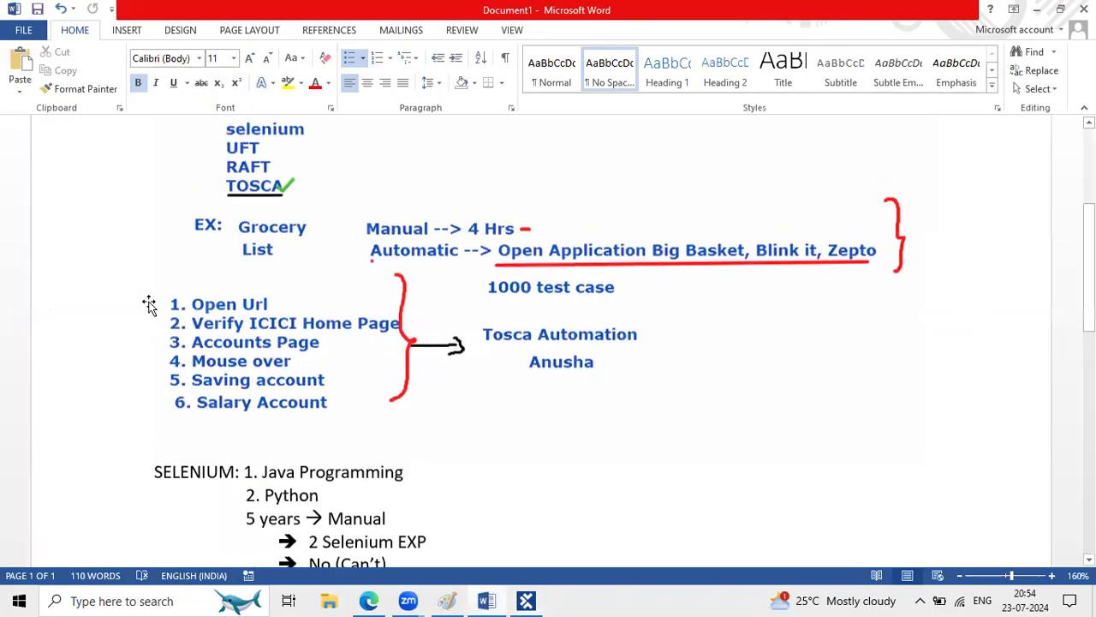
pyautogui.scroll(3, 140, 316)
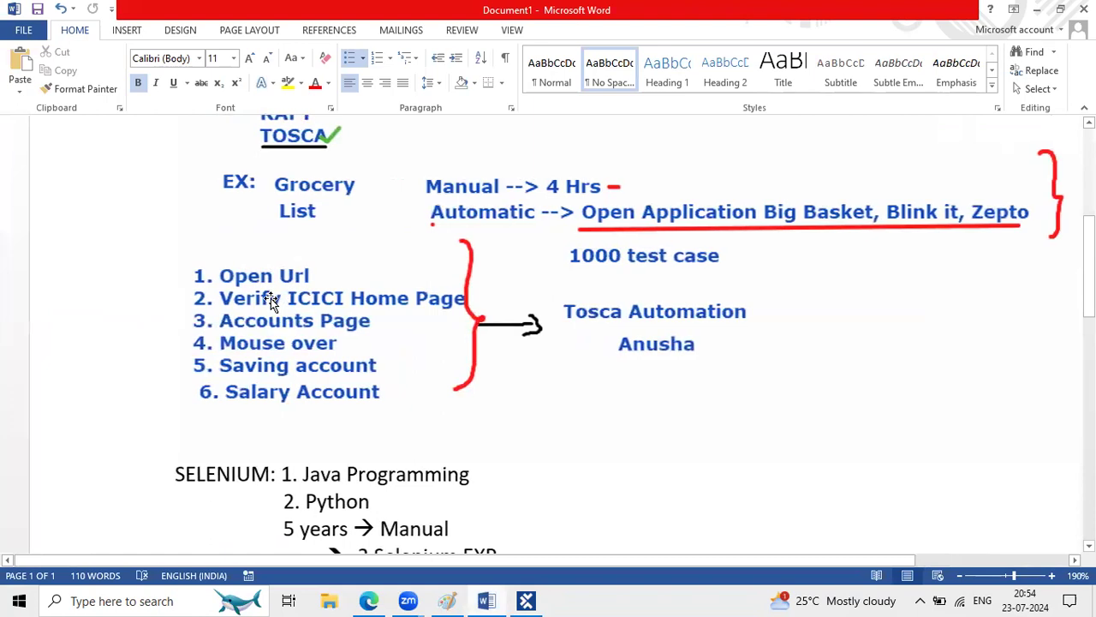
pyautogui.click(526, 601)
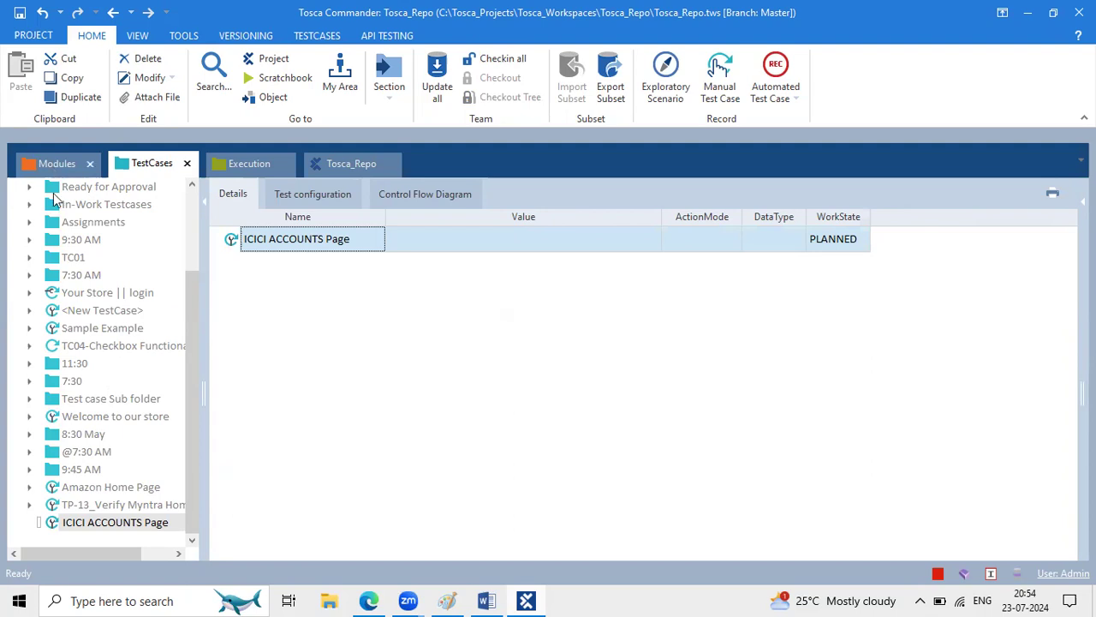
# - In the Modules section, open the Html folder under Standard modules > TBox XEngines and mark OpenUrl with a red rectangle
pyautogui.click(56, 163)
pyautogui.click(29, 187)
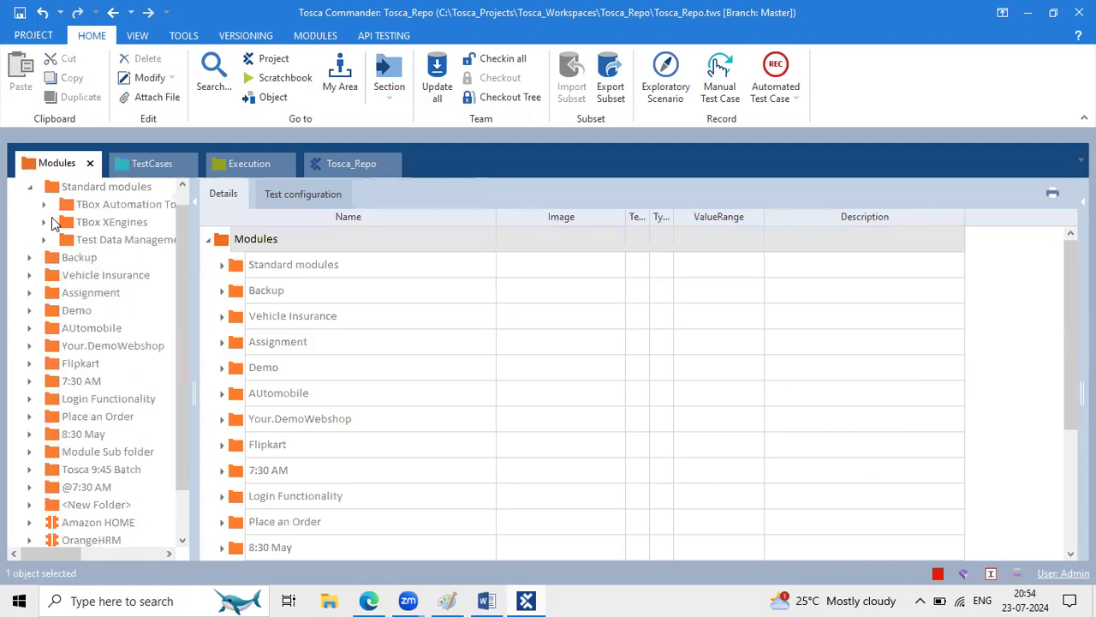
pyautogui.click(92, 225)
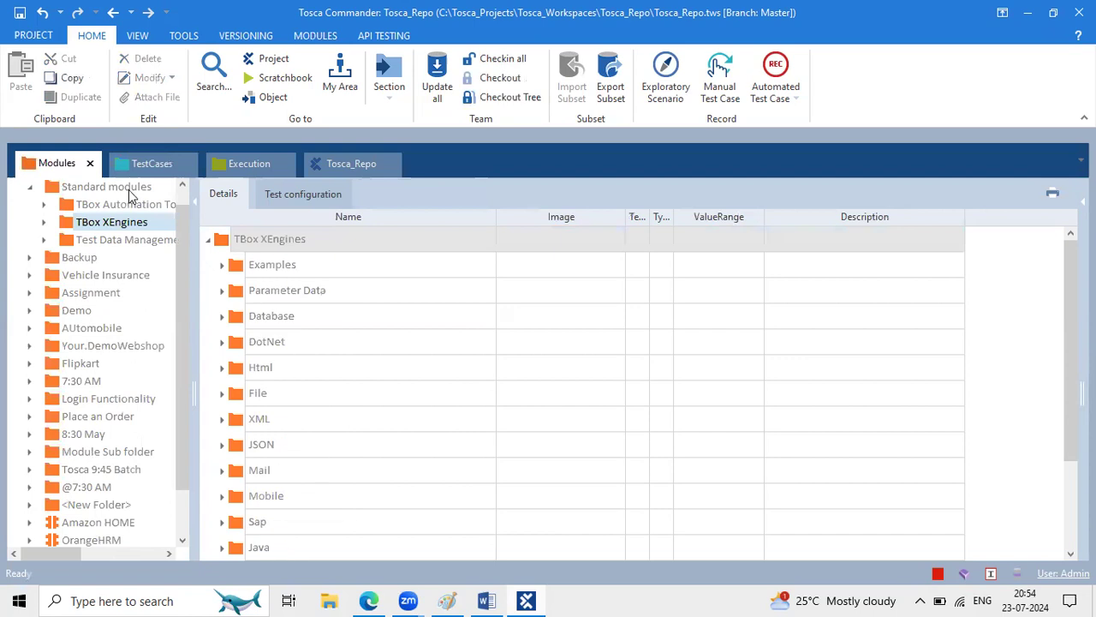
pyautogui.click(126, 188)
pyautogui.click(133, 223)
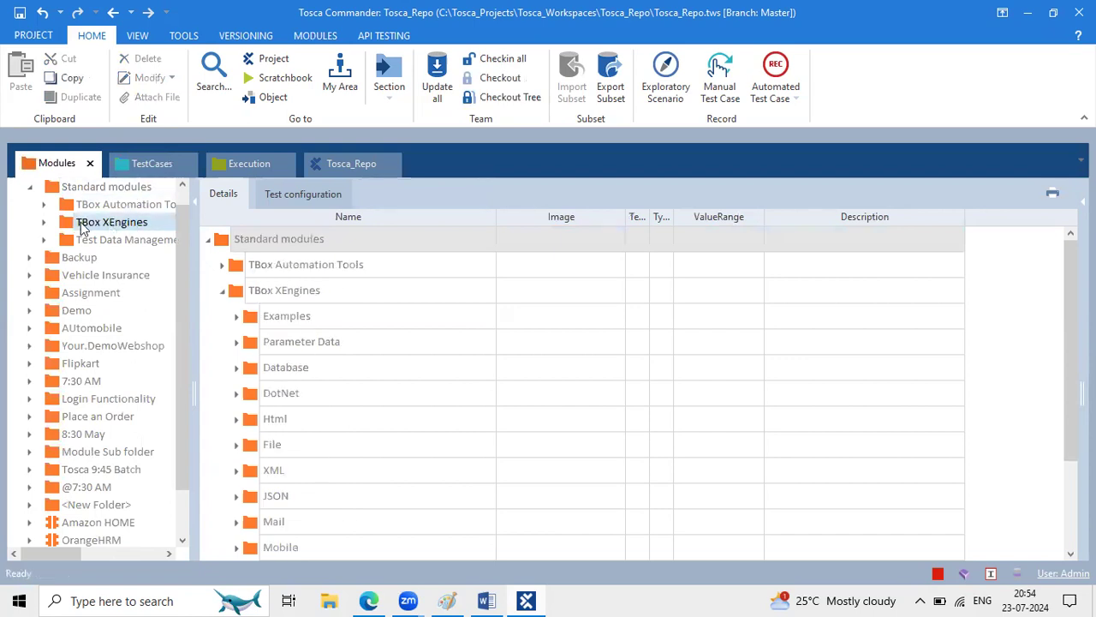
pyautogui.click(44, 222)
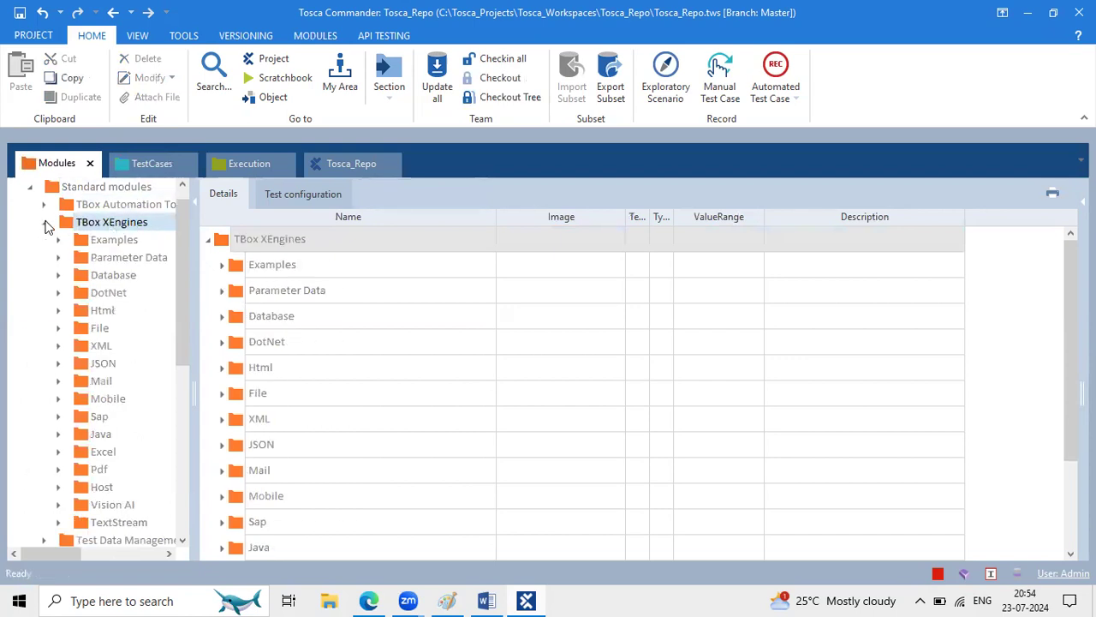
pyautogui.click(98, 312)
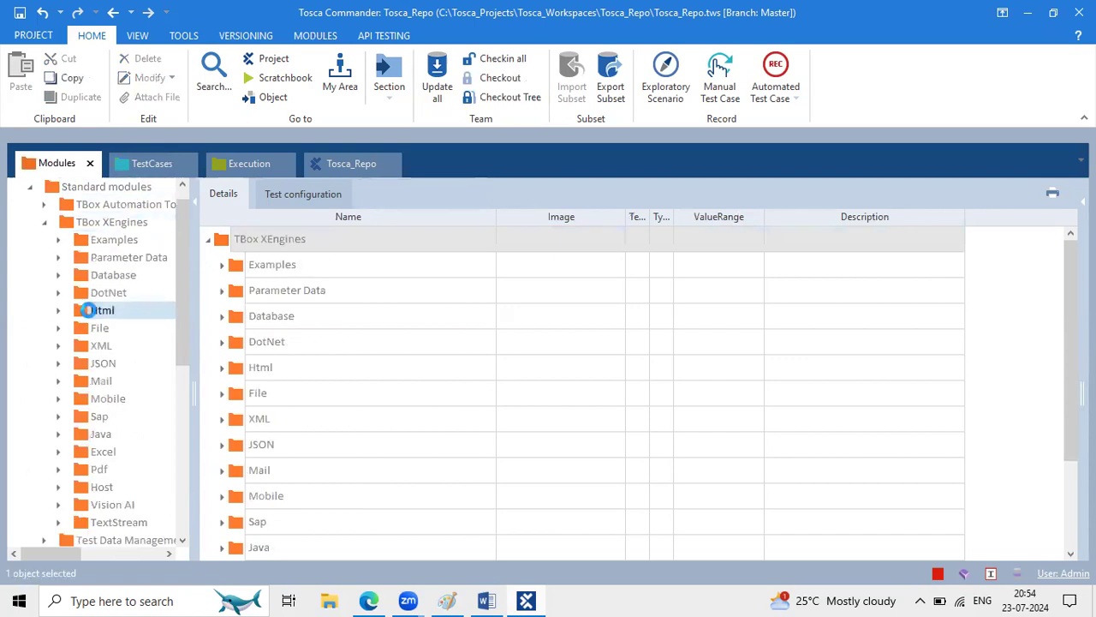
pyautogui.click(711, 81)
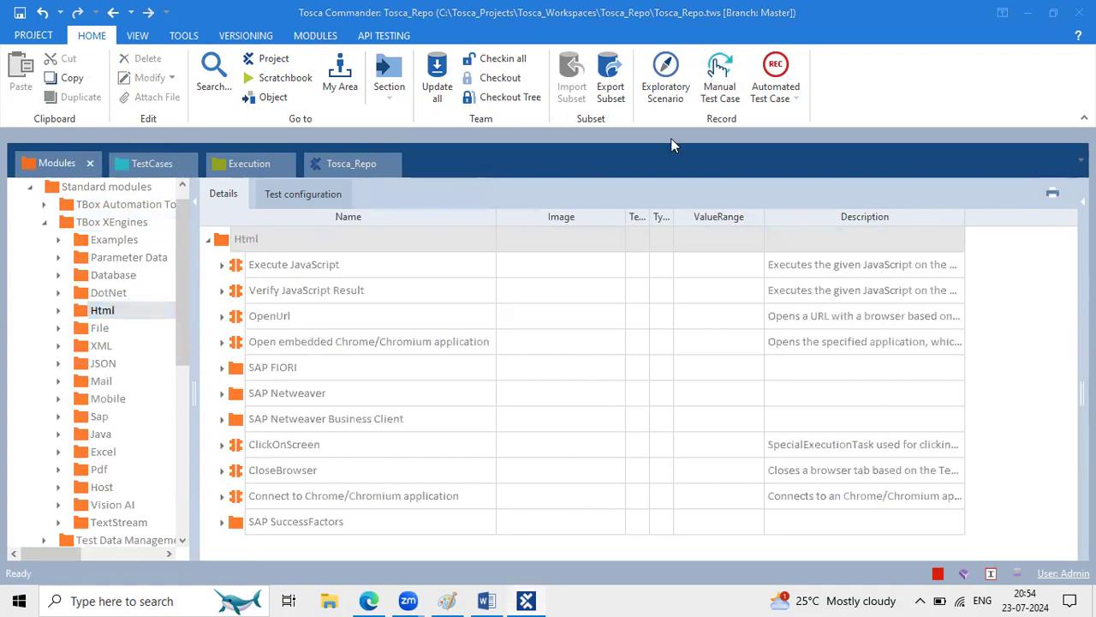
pyautogui.moveTo(212, 304); pyautogui.dragTo(330, 329)
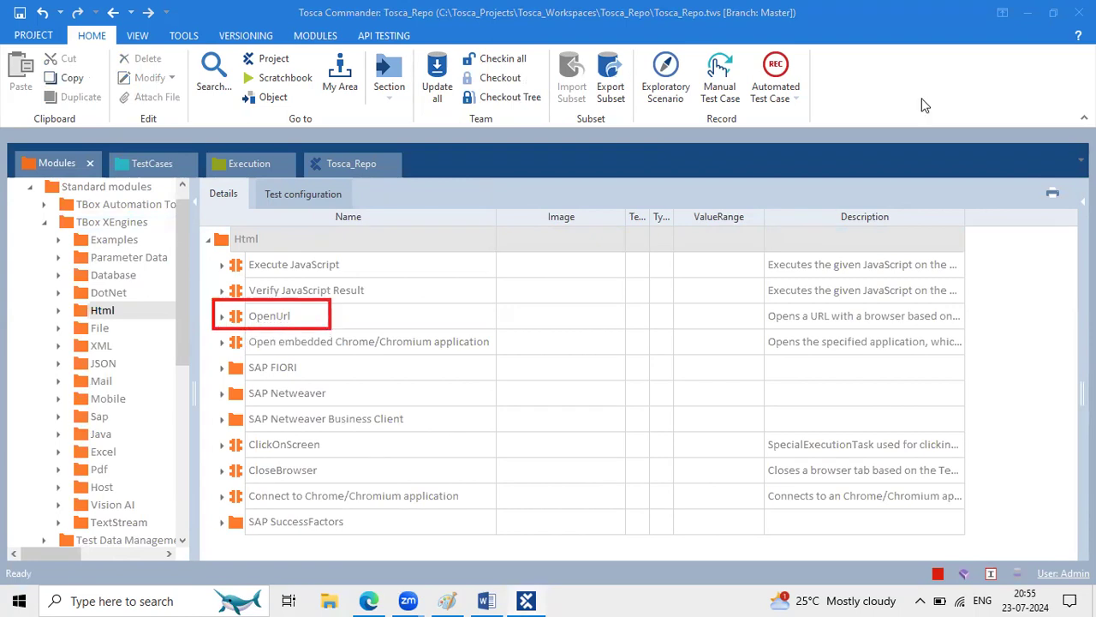
# - Add the OpenUrl module to the ICICI ACCOUNTS Page test case and slightly narrow the Name column
pyautogui.click(240, 317)
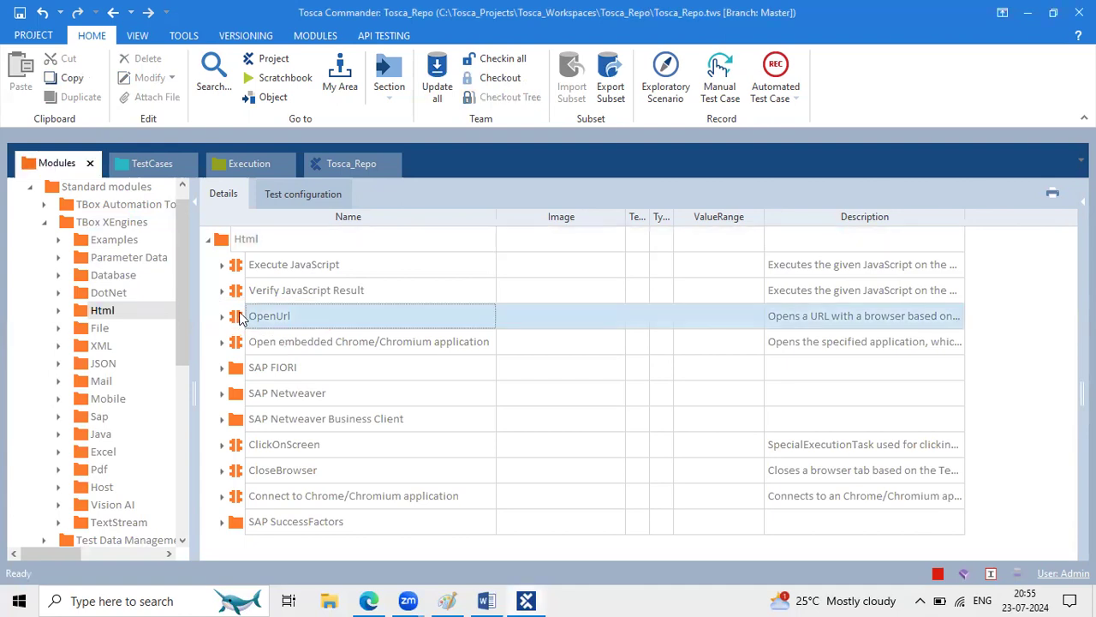
pyautogui.moveTo(240, 317); pyautogui.dragTo(235, 239)
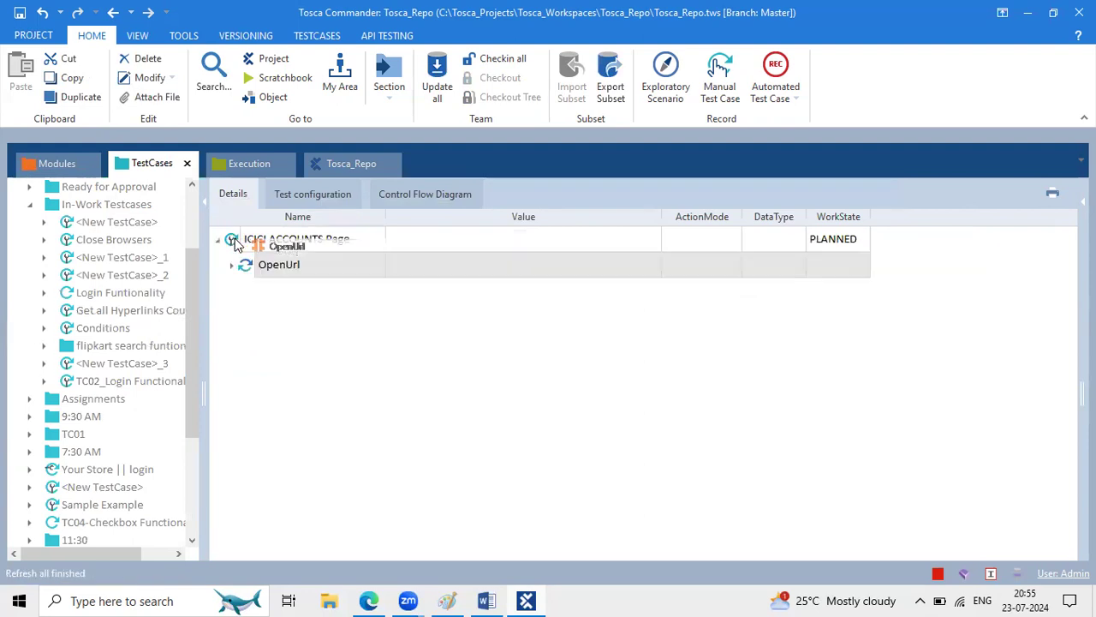
pyautogui.click(274, 265)
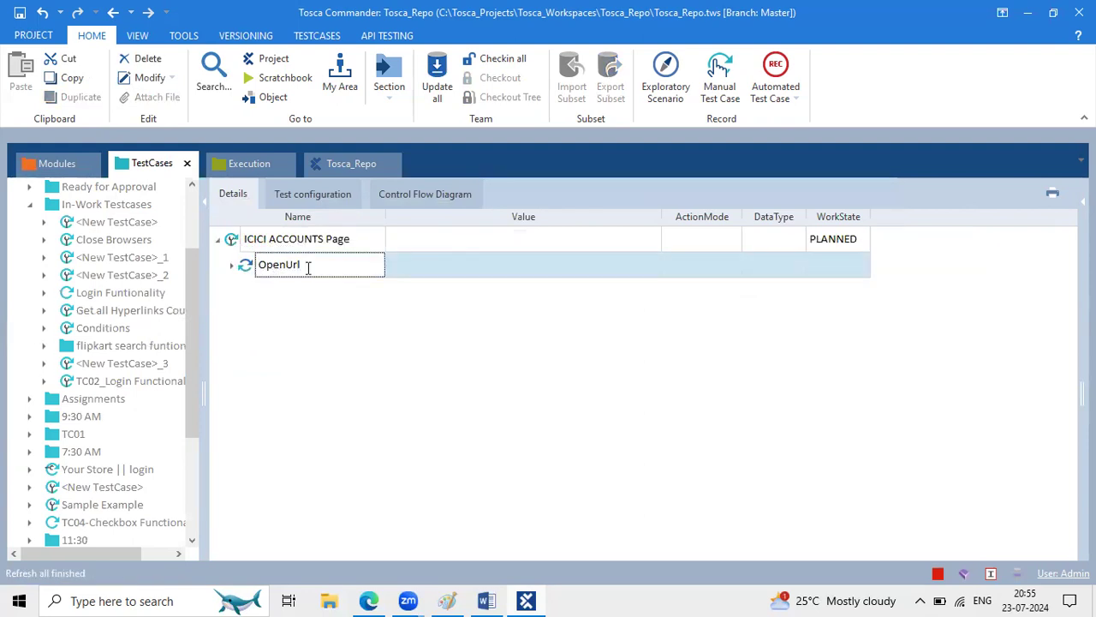
pyautogui.moveTo(309, 267); pyautogui.dragTo(261, 265)
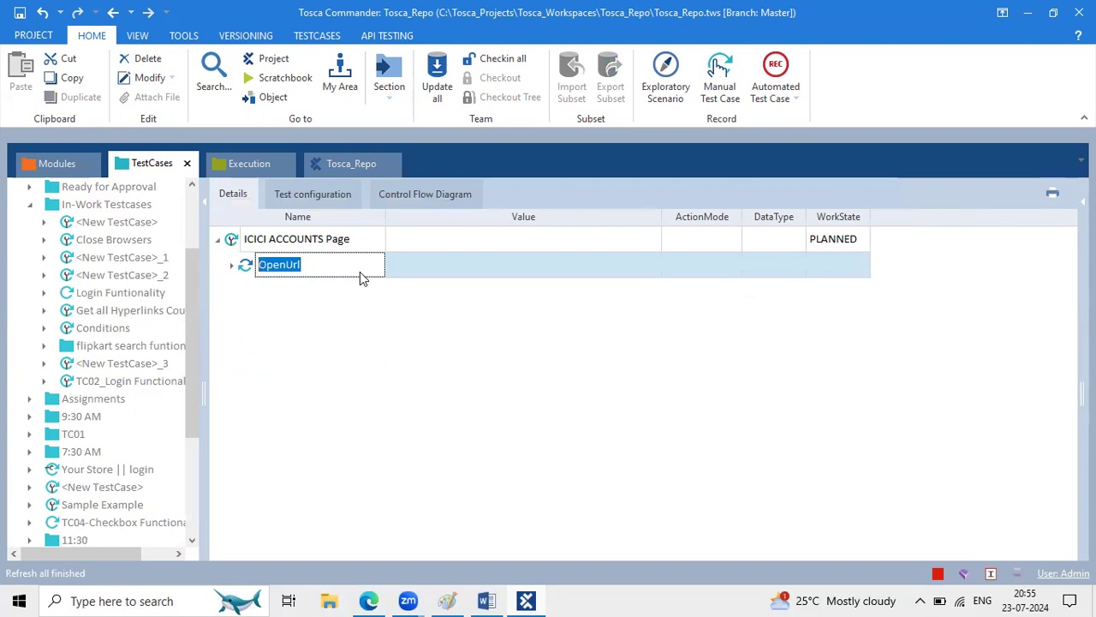
pyautogui.moveTo(337, 261); pyautogui.dragTo(261, 262)
pyautogui.moveTo(386, 218); pyautogui.dragTo(365, 218)
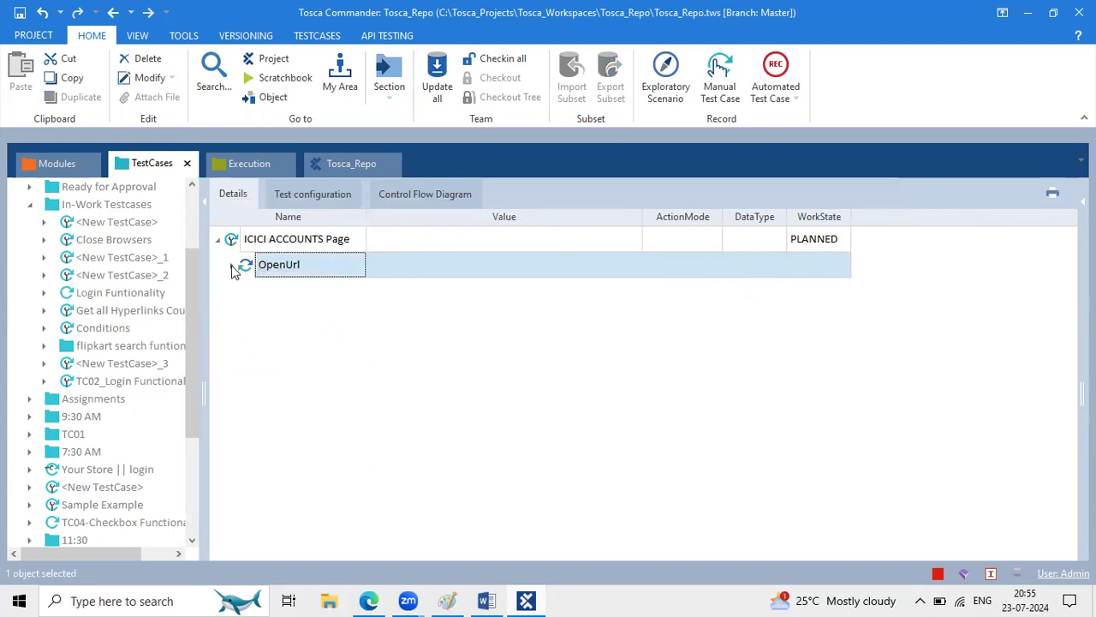
pyautogui.click(231, 265)
pyautogui.click(445, 296)
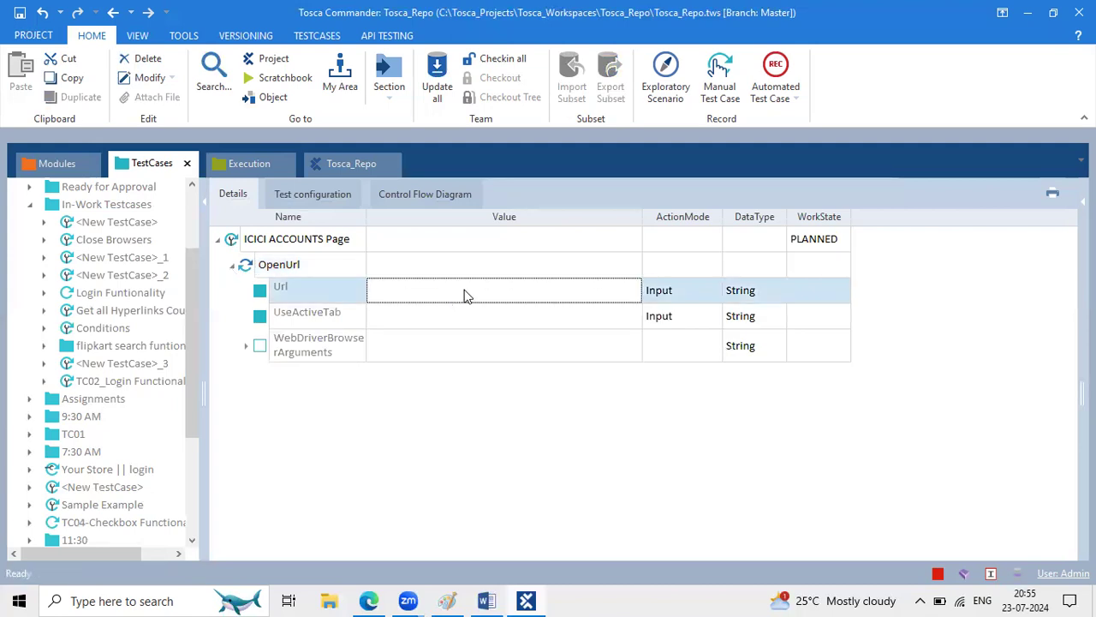
pyautogui.click(465, 289)
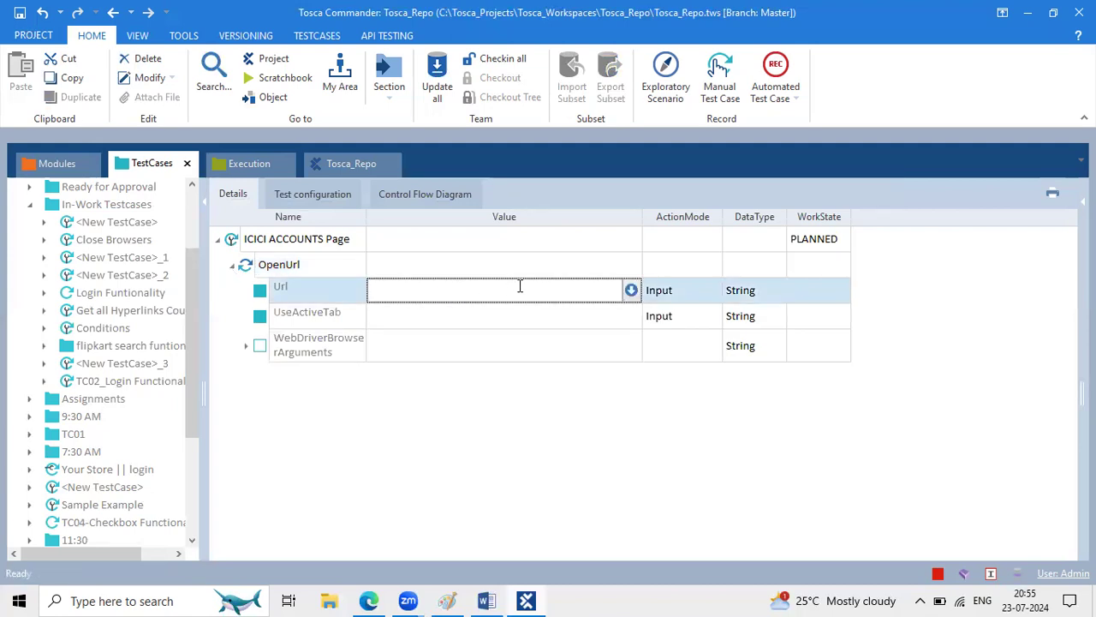
pyautogui.click(368, 601)
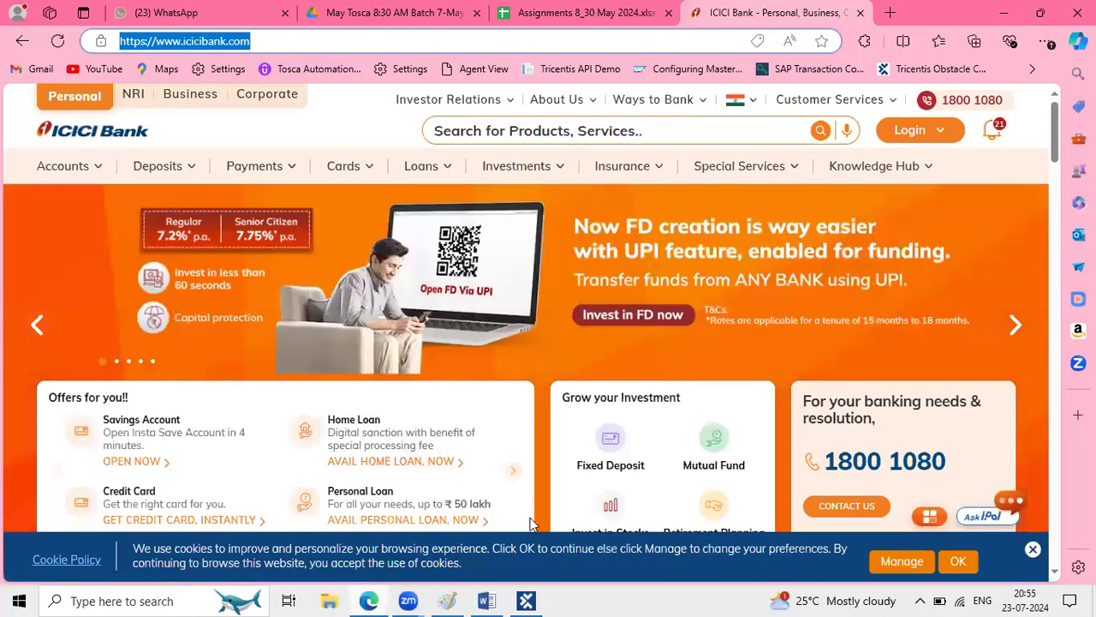
pyautogui.click(526, 600)
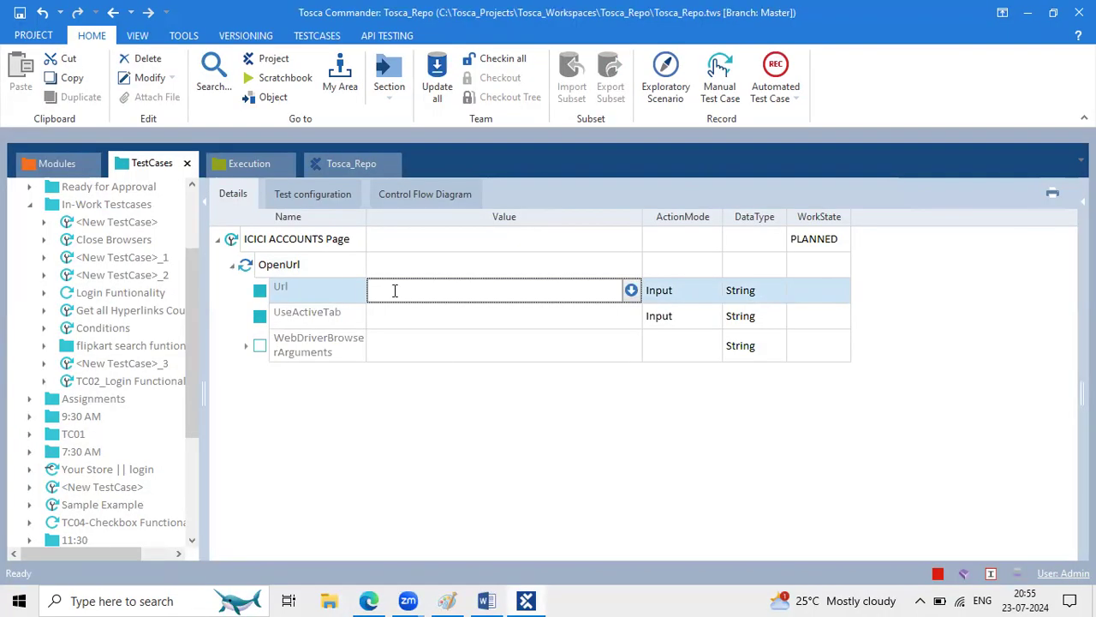
pyautogui.write('https://www.icicibank.com/')
pyautogui.click(452, 341)
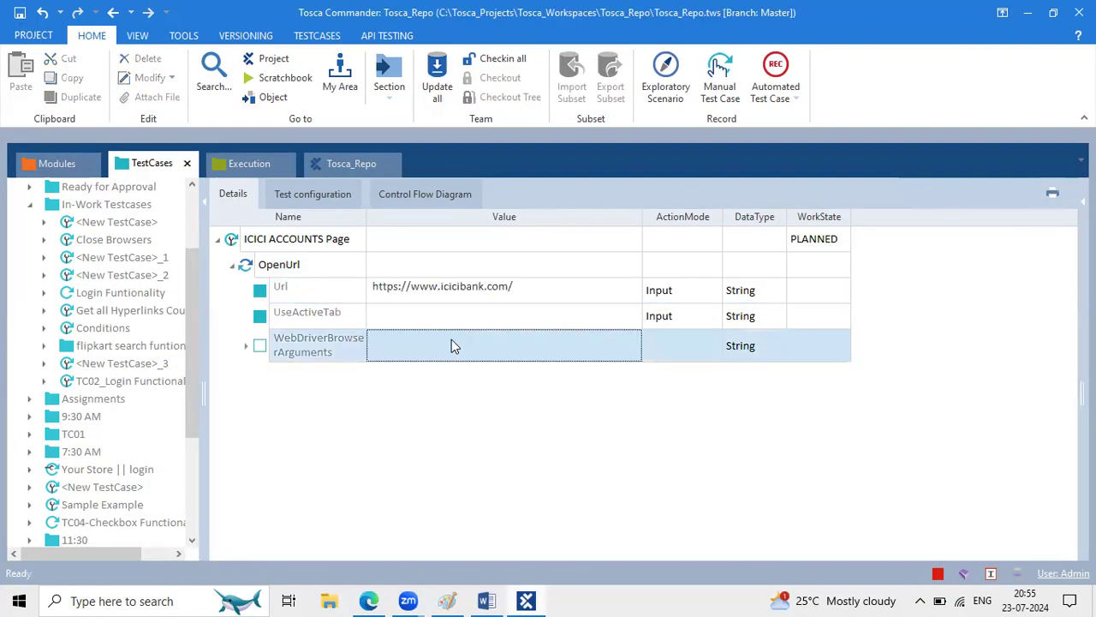
pyautogui.click(524, 290)
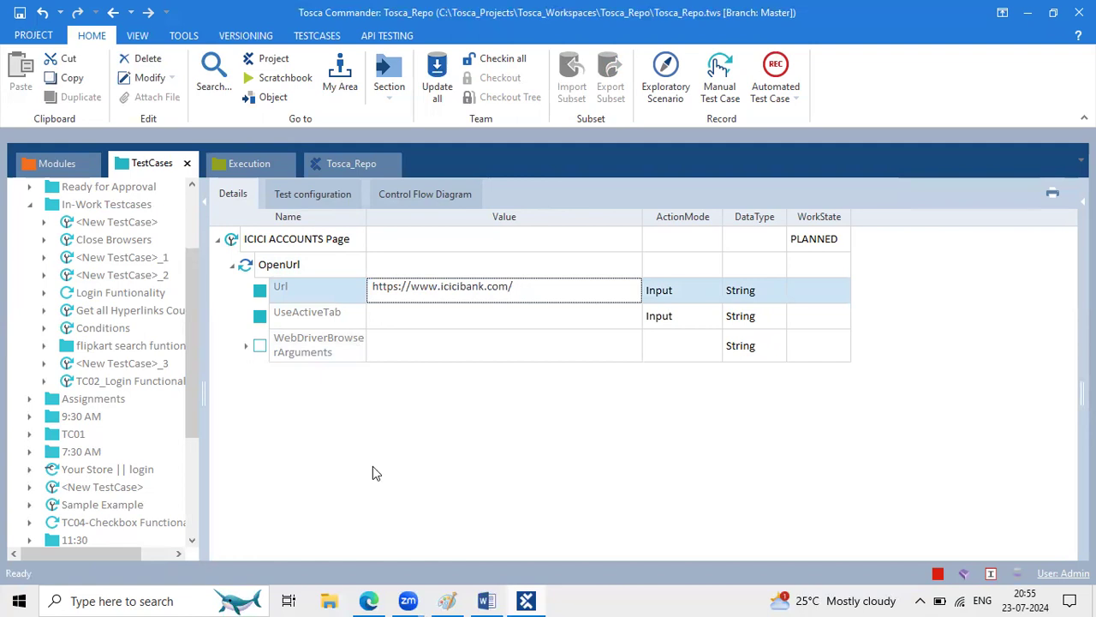
# - Check the scenario steps in Word, minimize it, and mark the ICICI Bank logo in the browser with a rectangle
pyautogui.click(487, 600)
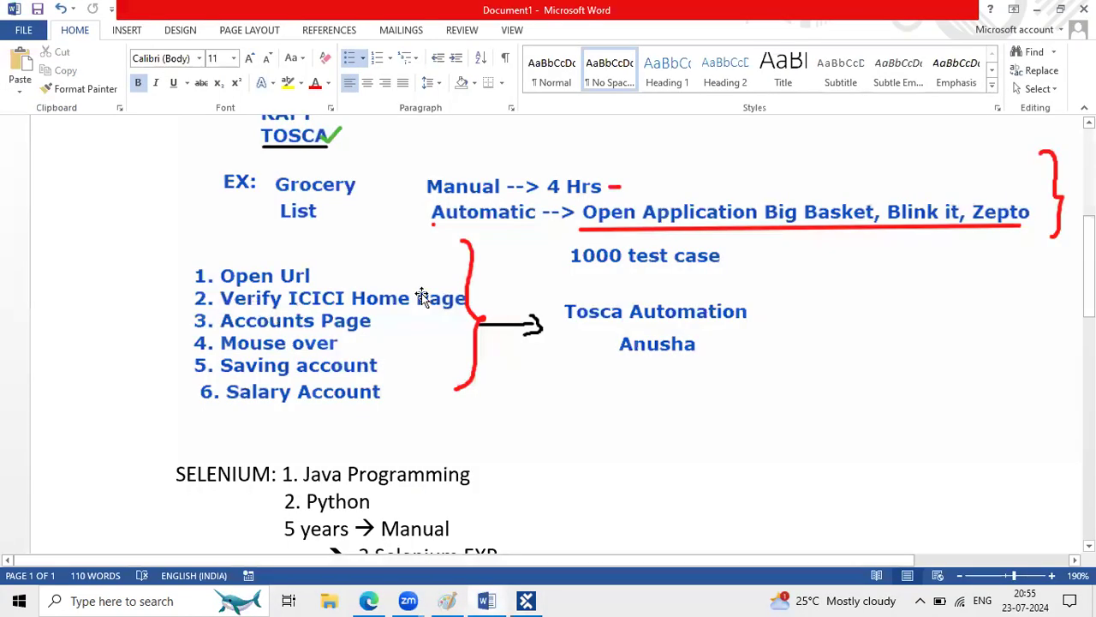
pyautogui.click(1037, 10)
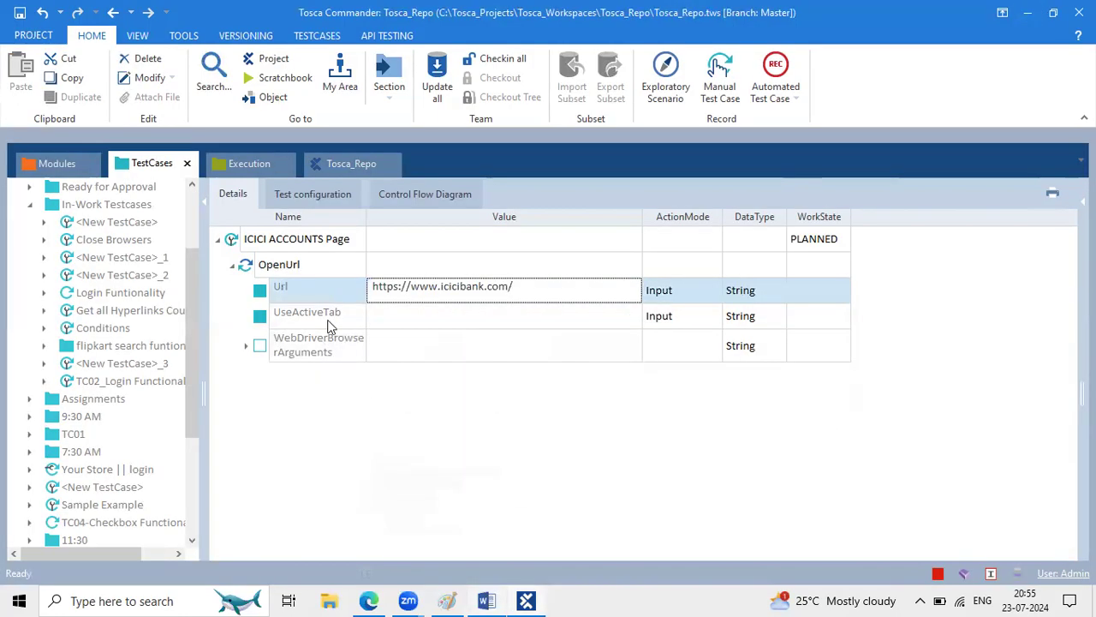
pyautogui.click(368, 600)
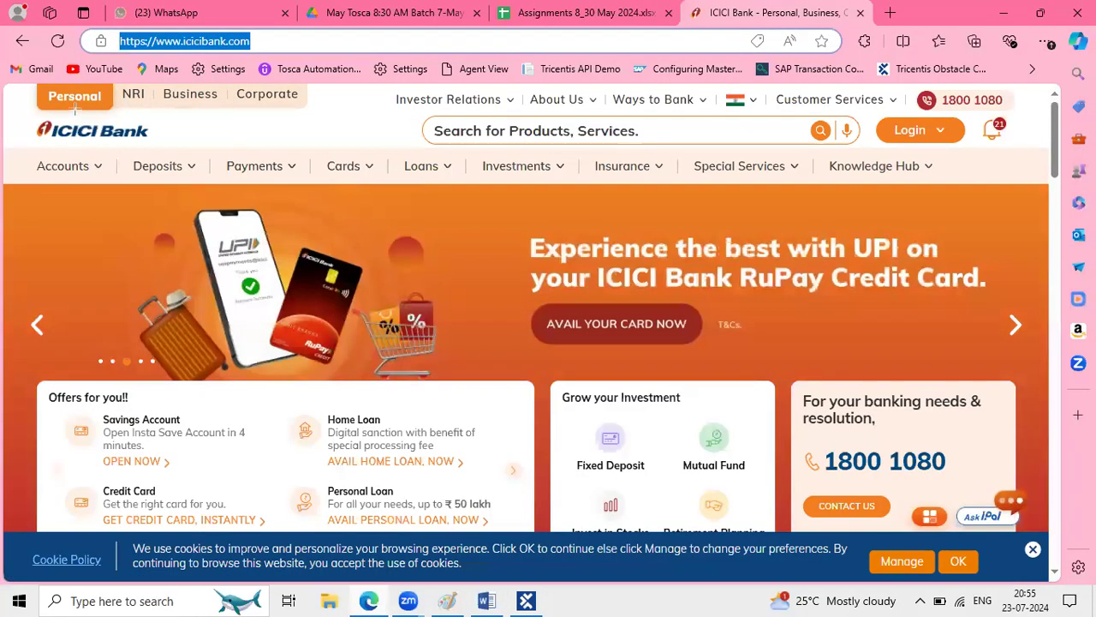
pyautogui.moveTo(28, 116)
pyautogui.mouseDown()
pyautogui.moveTo(179, 123)
pyautogui.moveTo(163, 147)
pyautogui.mouseUp()
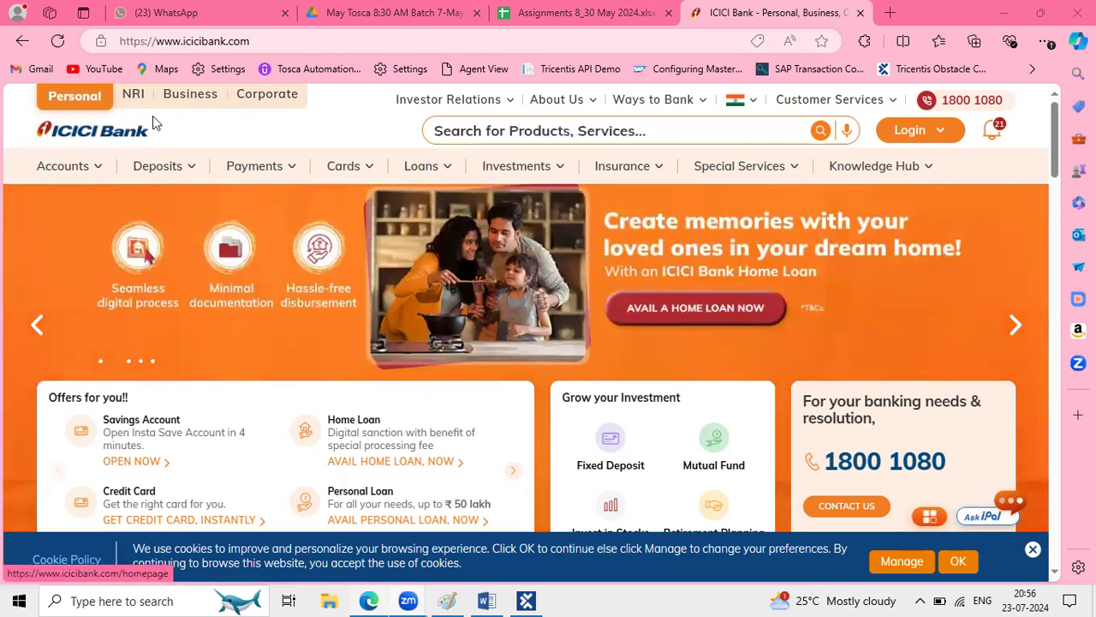
# - Return to the Modules section in Tosca Commander, collapse TBox XEngines and Standard modules, and select the root Modules folder
pyautogui.moveTo(524, 600)
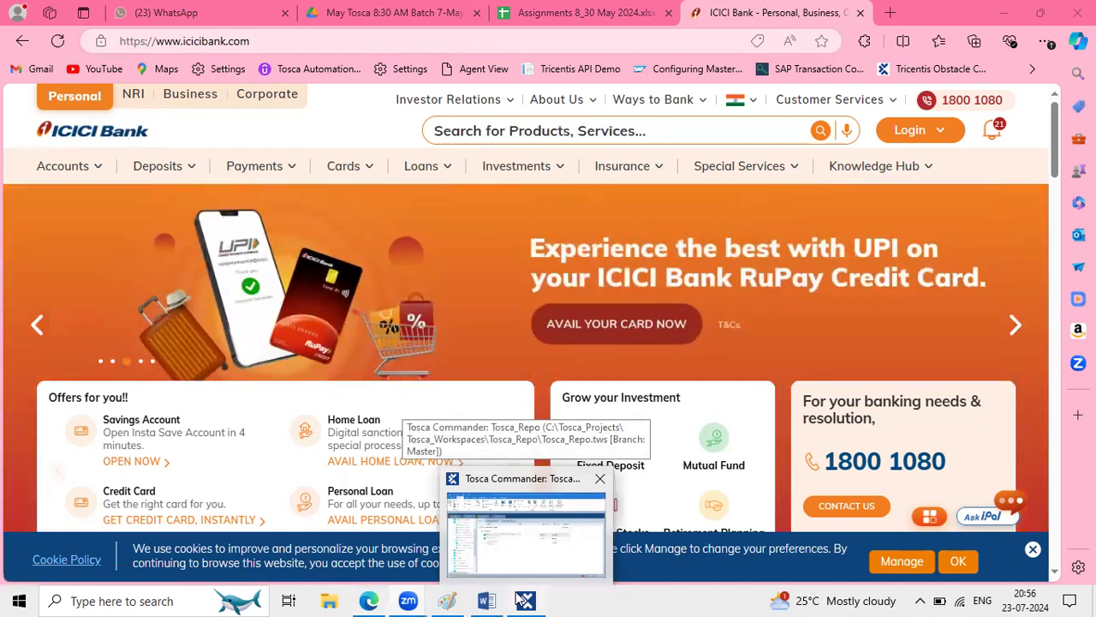
pyautogui.click(522, 527)
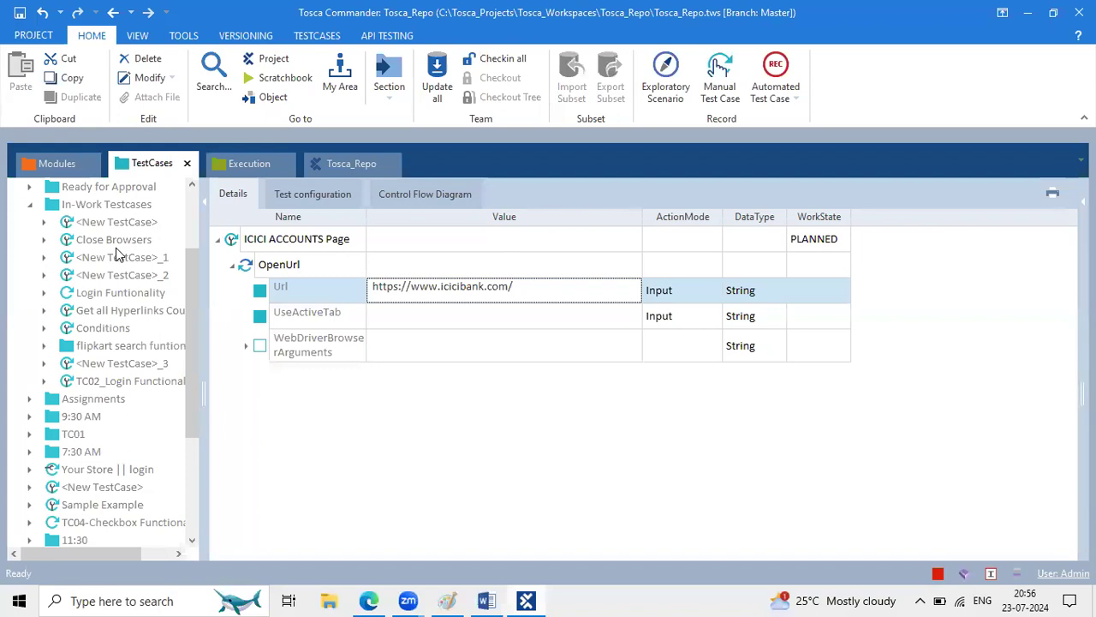
pyautogui.click(55, 167)
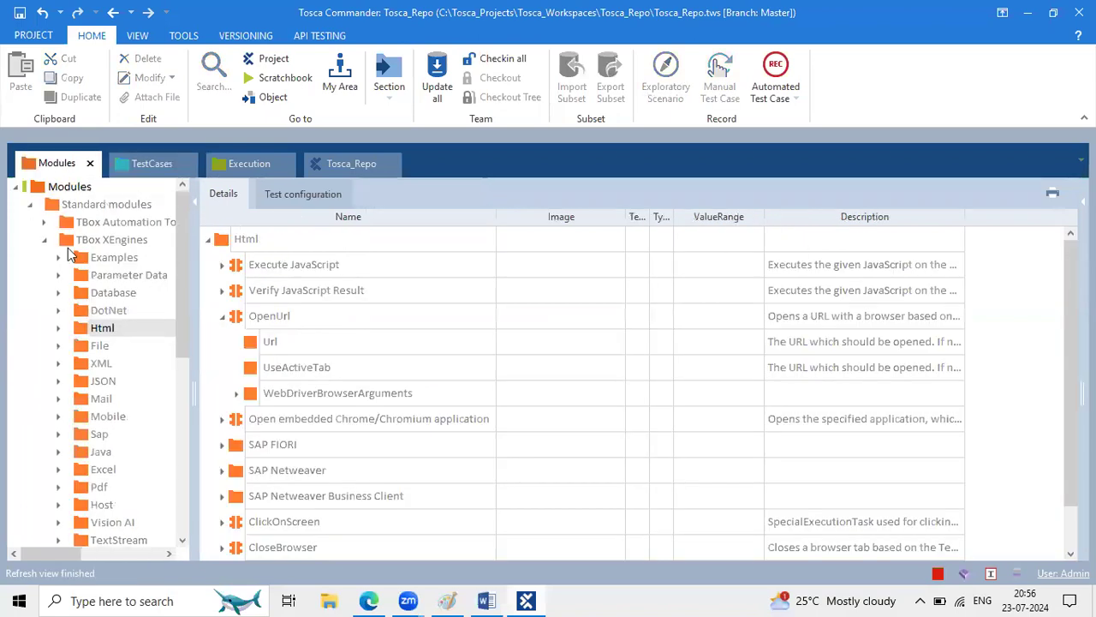
pyautogui.click(44, 240)
pyautogui.click(30, 204)
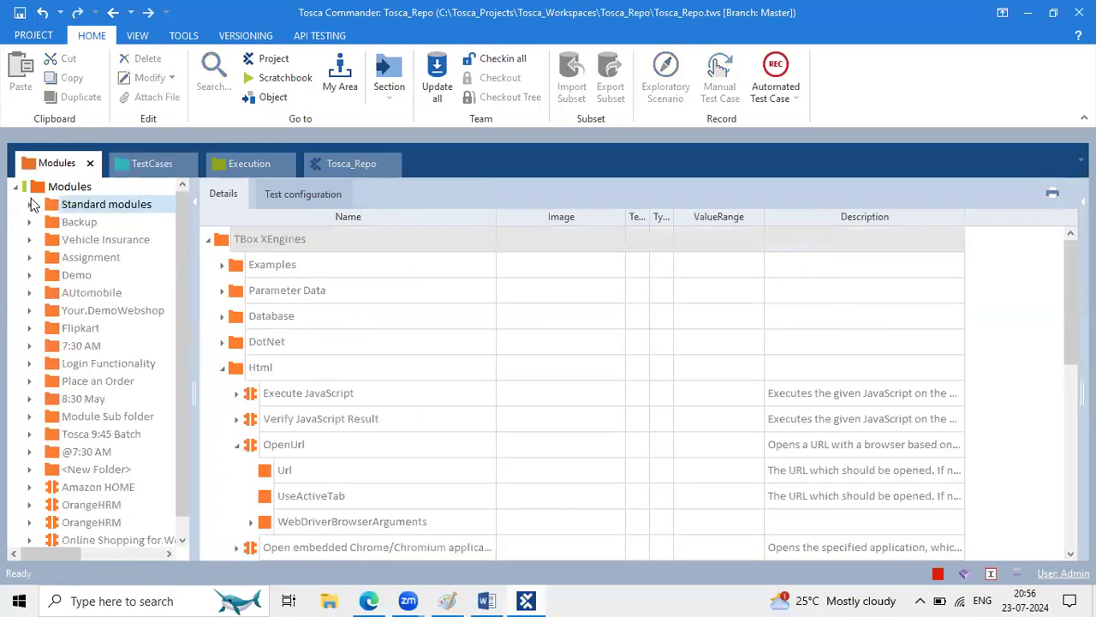
pyautogui.click(43, 188)
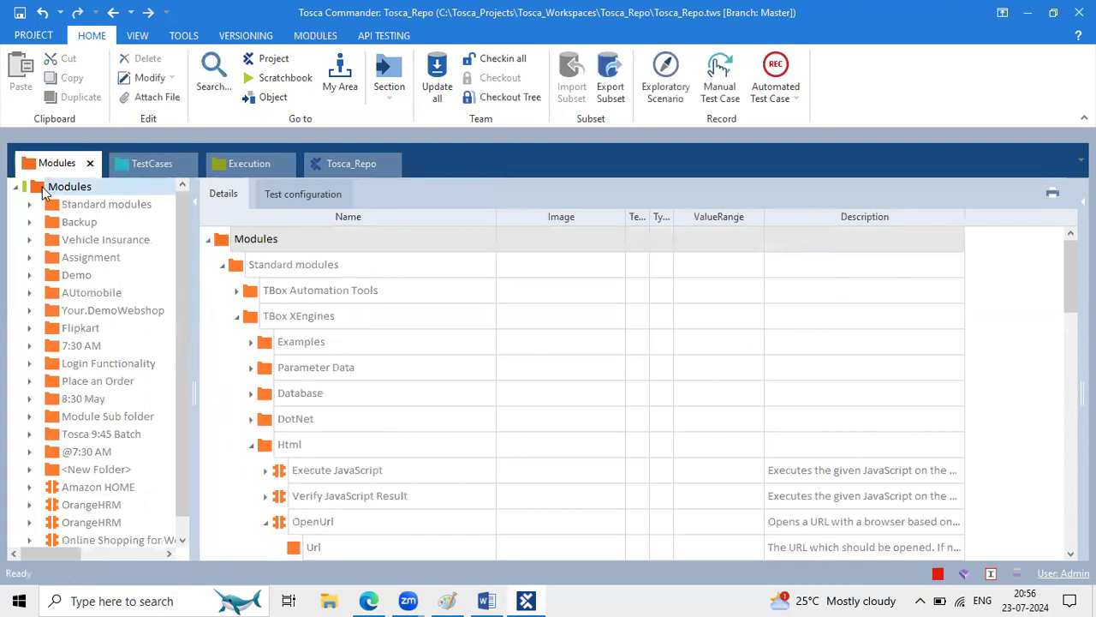
# - Start an Application scan from the root Modules folder and reposition the XScan window
pyautogui.rightClick(43, 191)
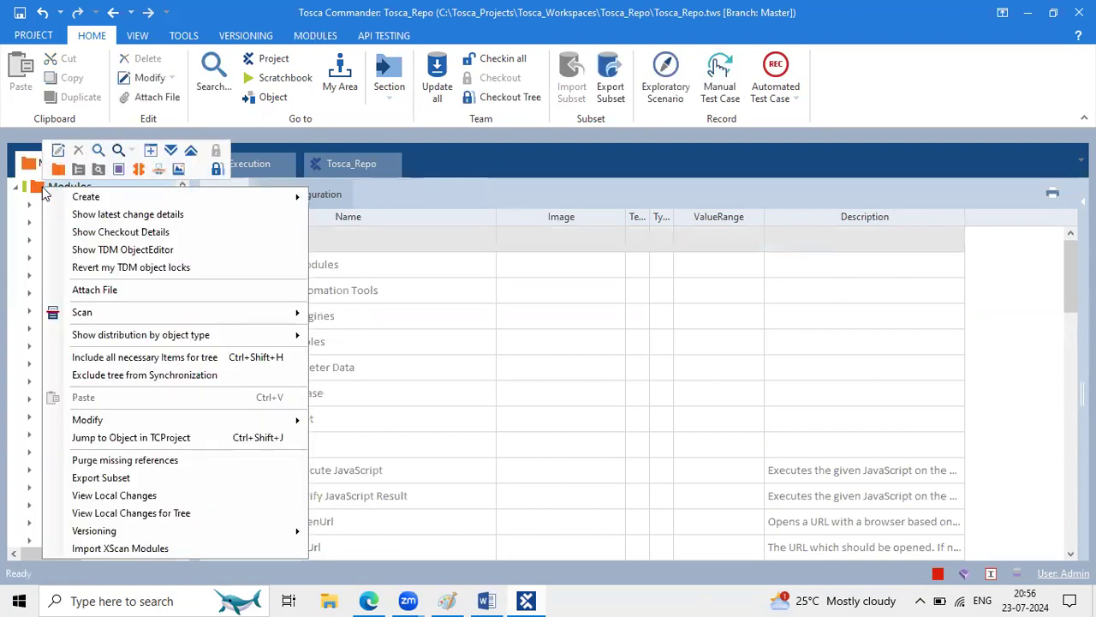
pyautogui.moveTo(126, 315)
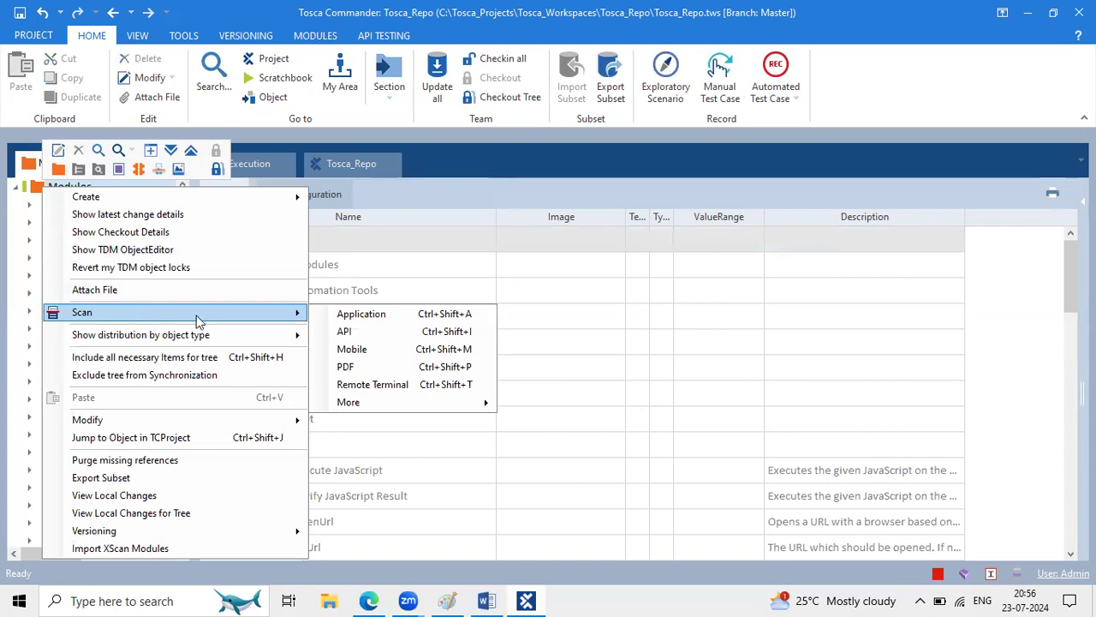
pyautogui.click(372, 314)
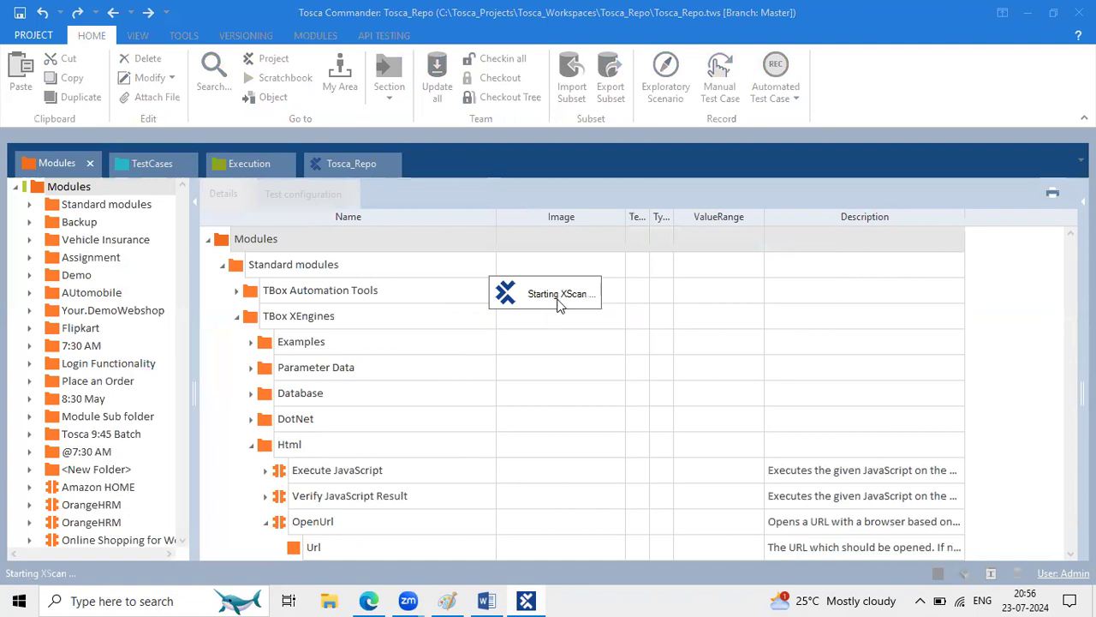
pyautogui.moveTo(572, 600)
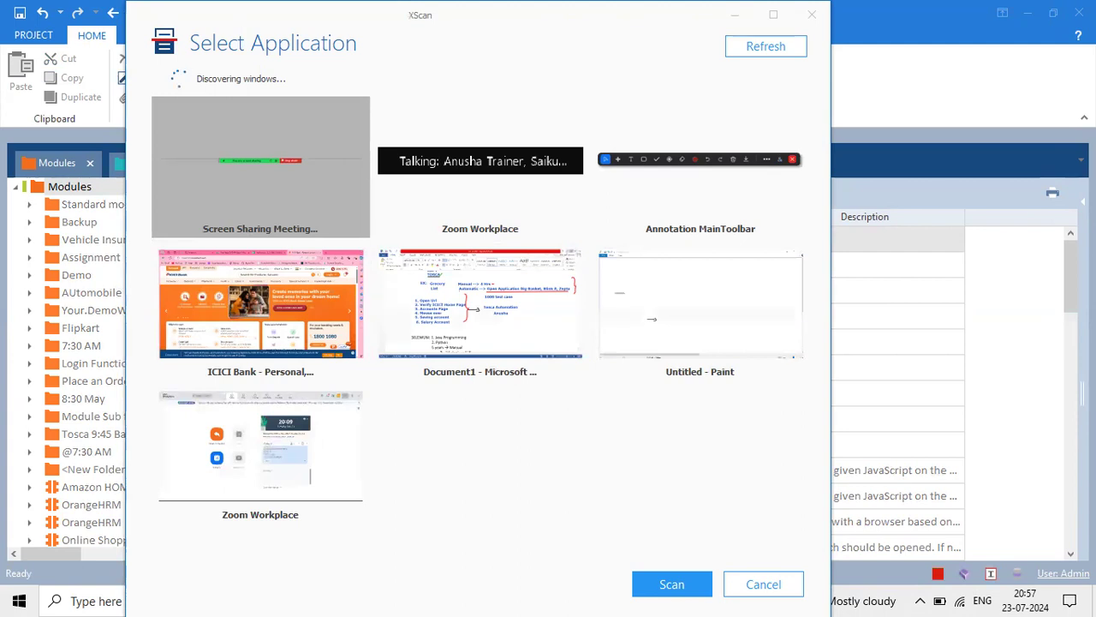
pyautogui.moveTo(491, 15); pyautogui.dragTo(443, 52)
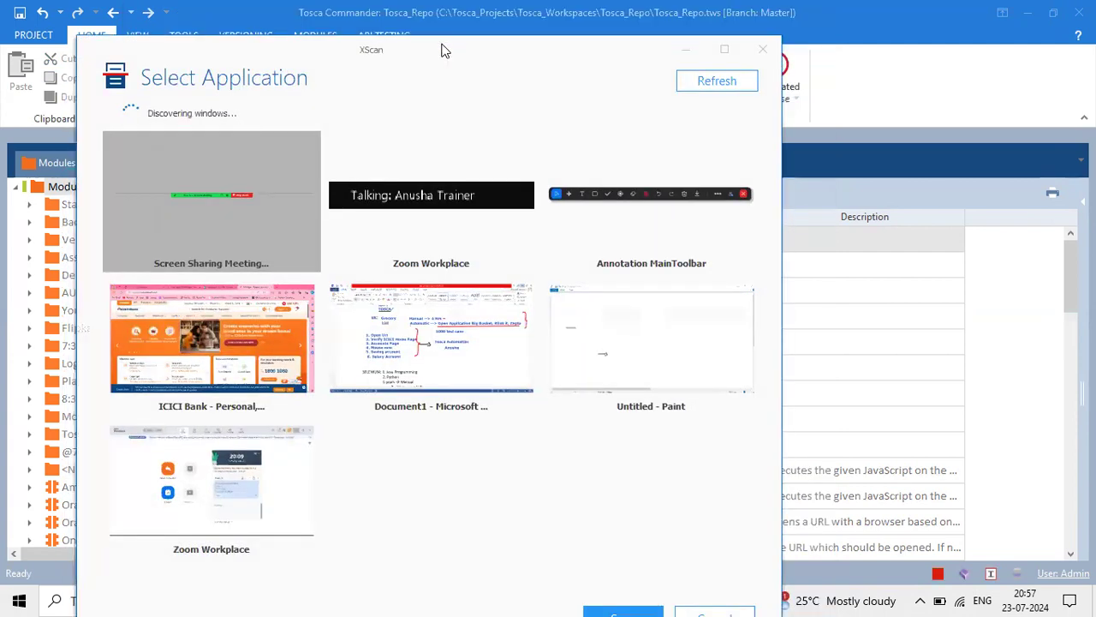
# - Scan the ICICI Bank browser window from the Select Application list, with the XScan window maximized
pyautogui.click(199, 345)
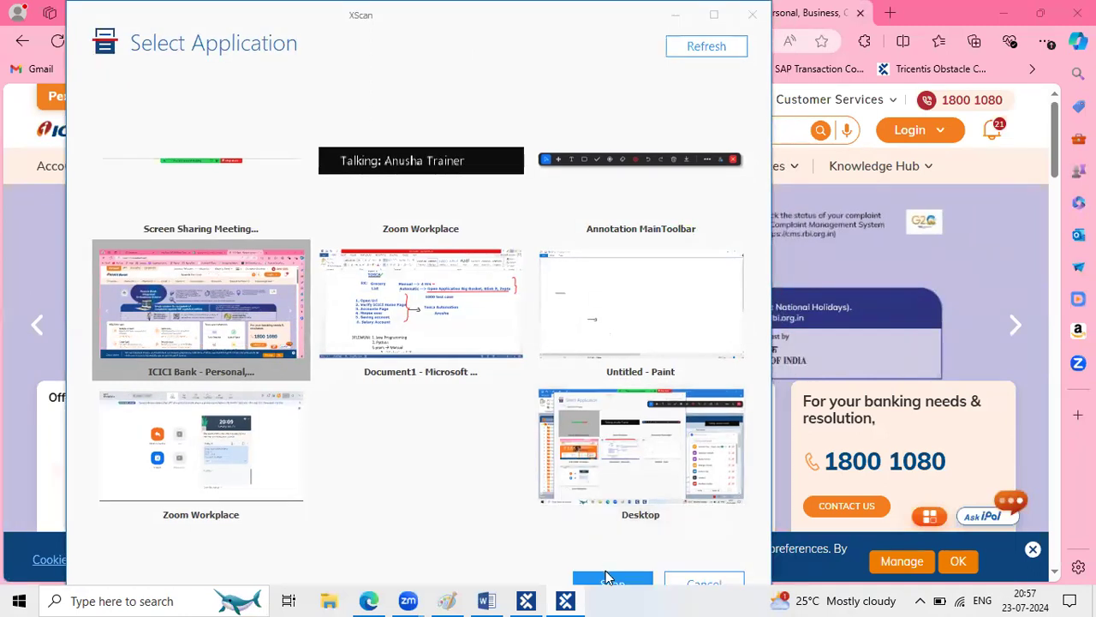
pyautogui.doubleClick(258, 27)
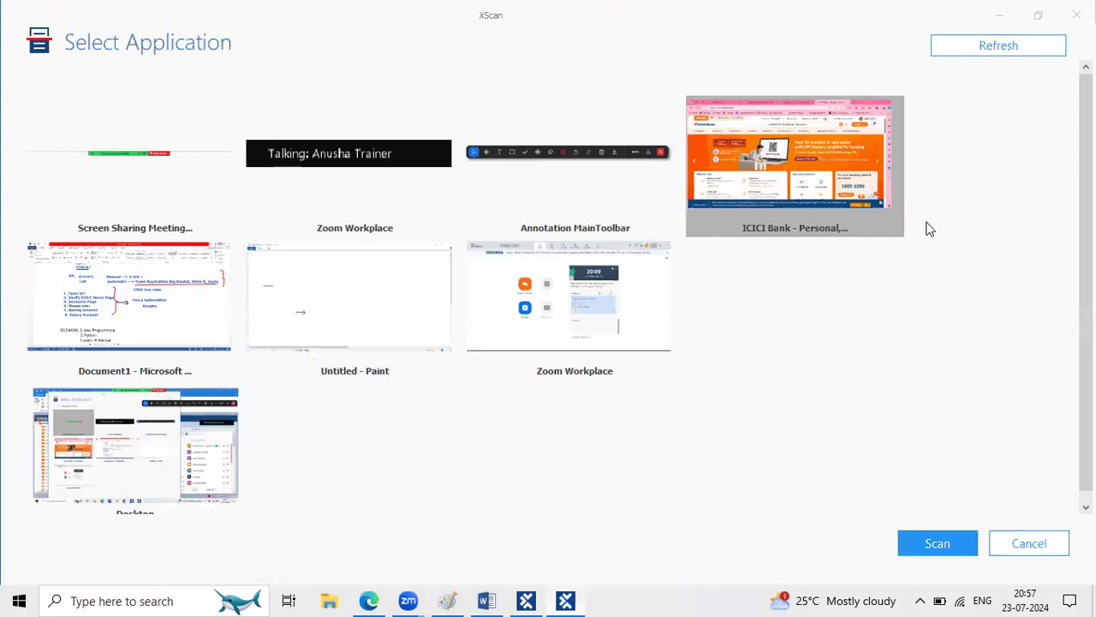
pyautogui.click(944, 540)
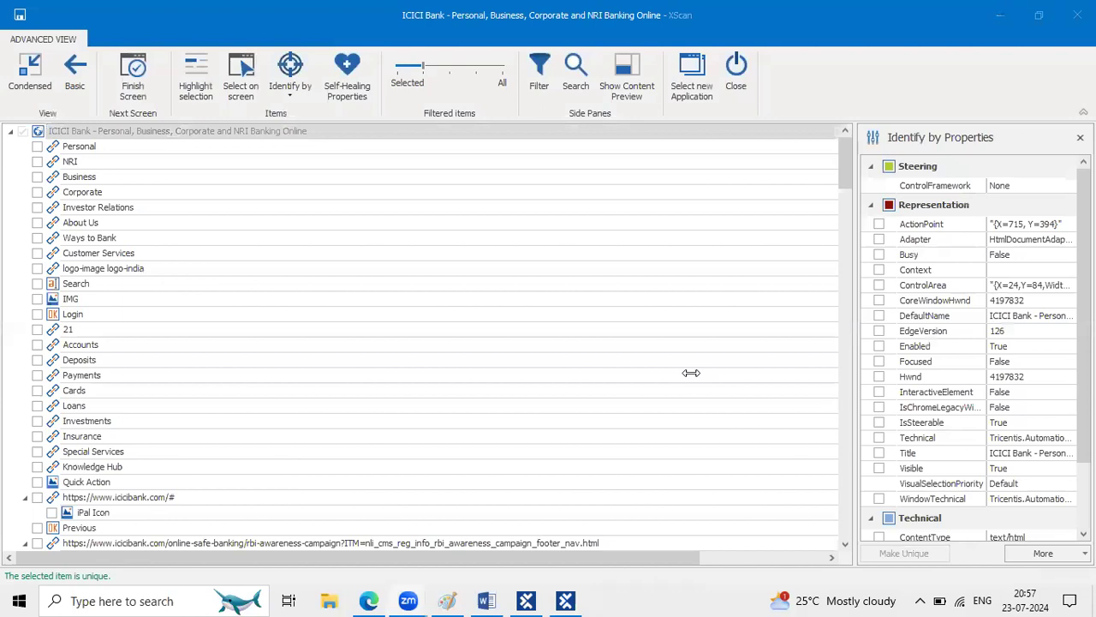
# - Select the Customer Services control and outline the scanned controls from Personal to Special Services with a rectangle
pyautogui.click(99, 253)
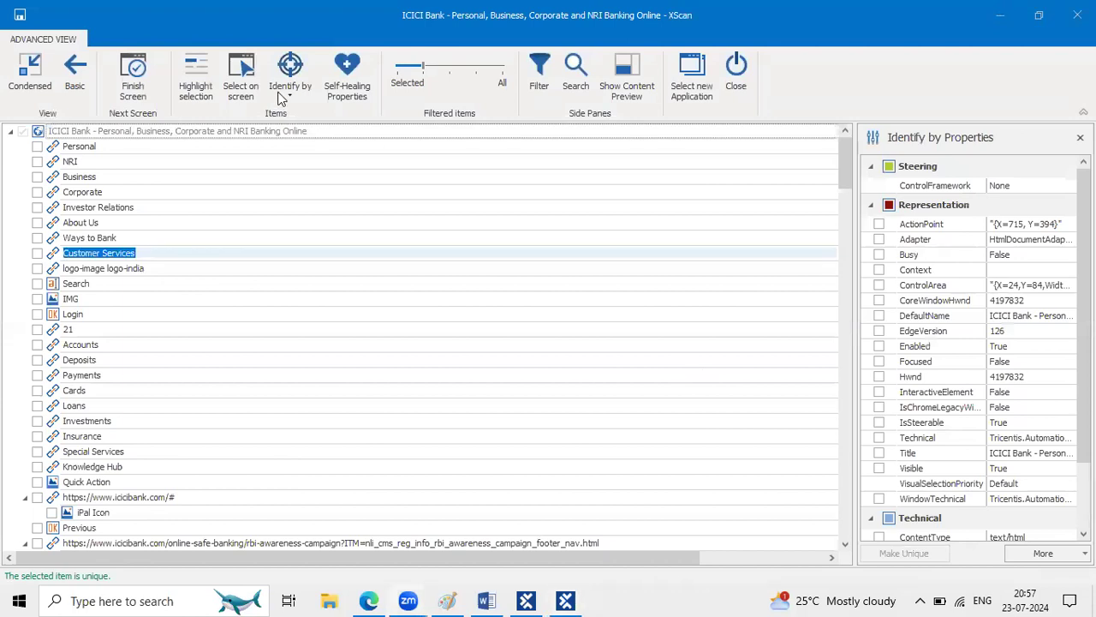
pyautogui.click(1039, 15)
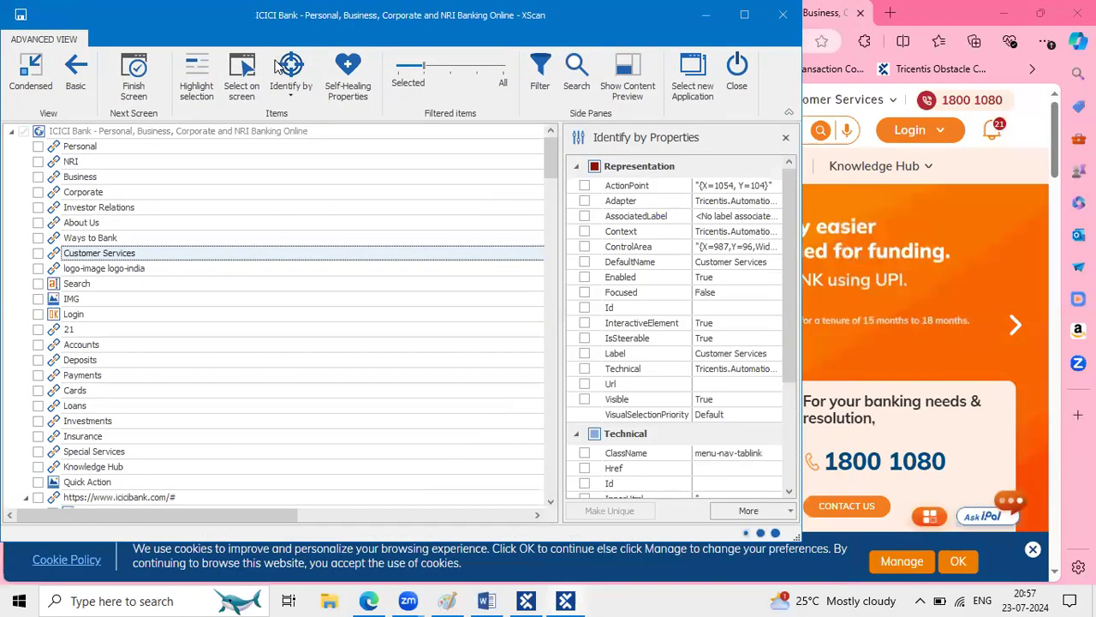
pyautogui.doubleClick(276, 24)
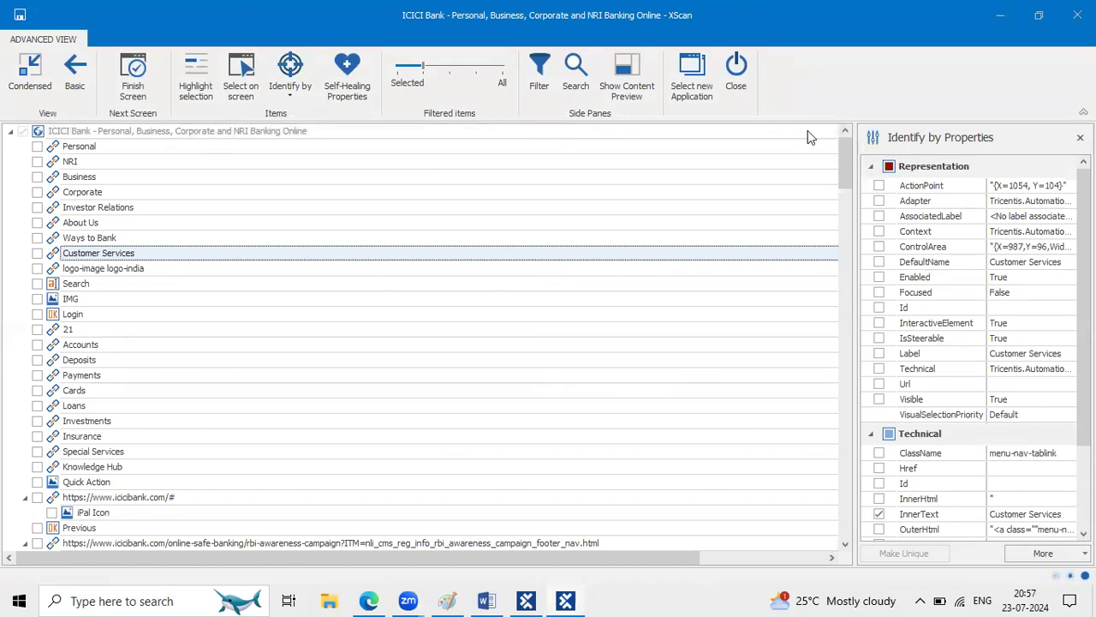
pyautogui.press('super+shift+s')
pyautogui.moveTo(18, 141); pyautogui.dragTo(187, 464)
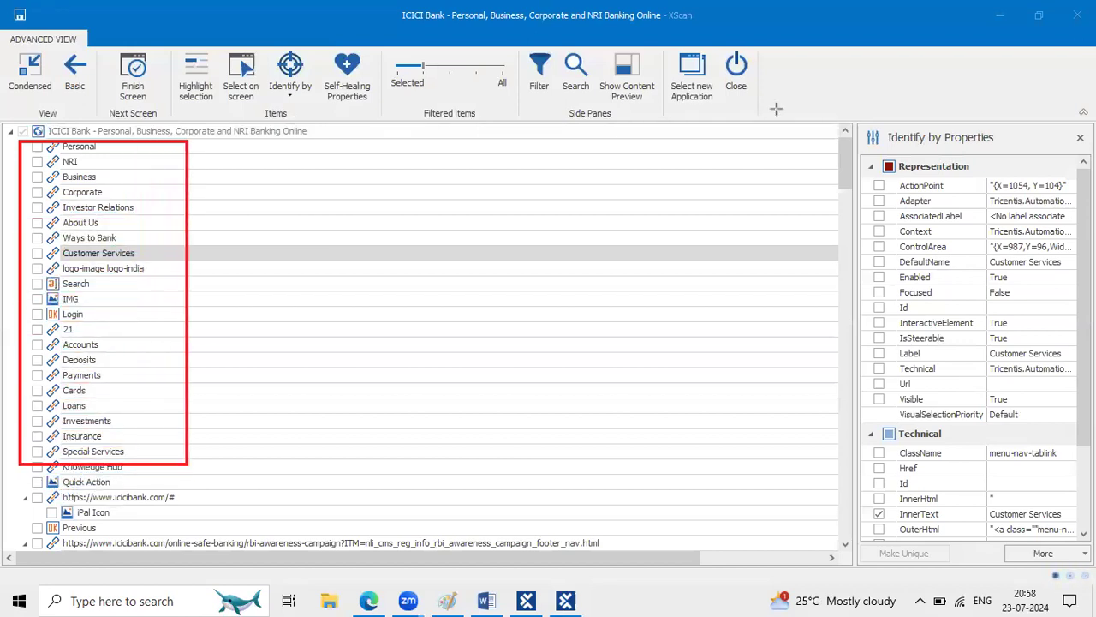
# - Look through the ICICI Bank home page in the browser from its header down to the footer links
pyautogui.click(373, 599)
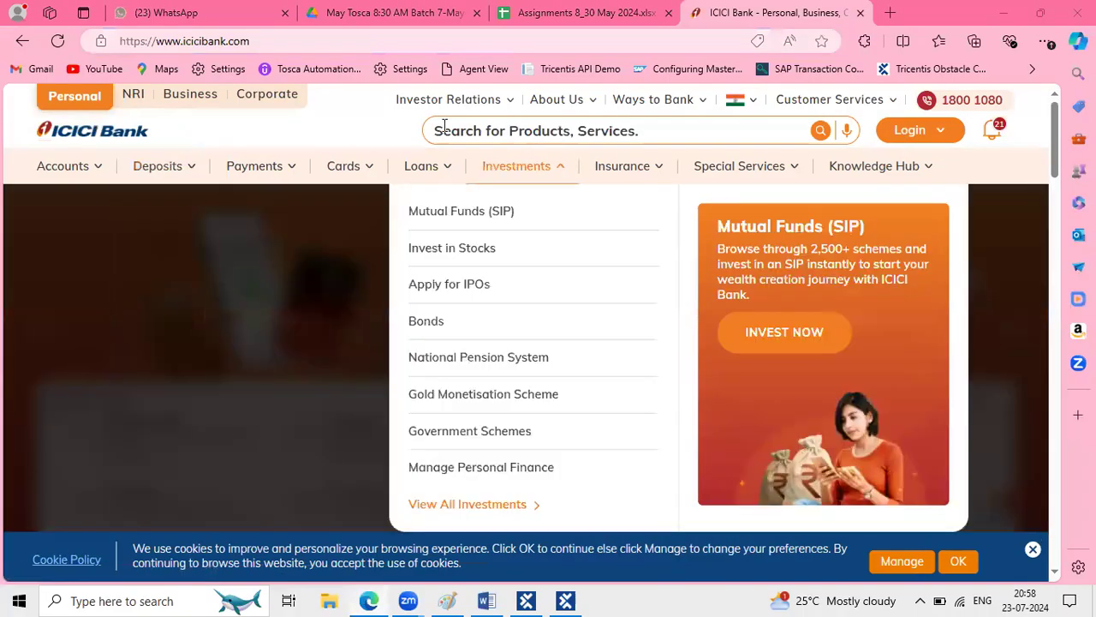
pyautogui.scroll(-10, 287, 467)
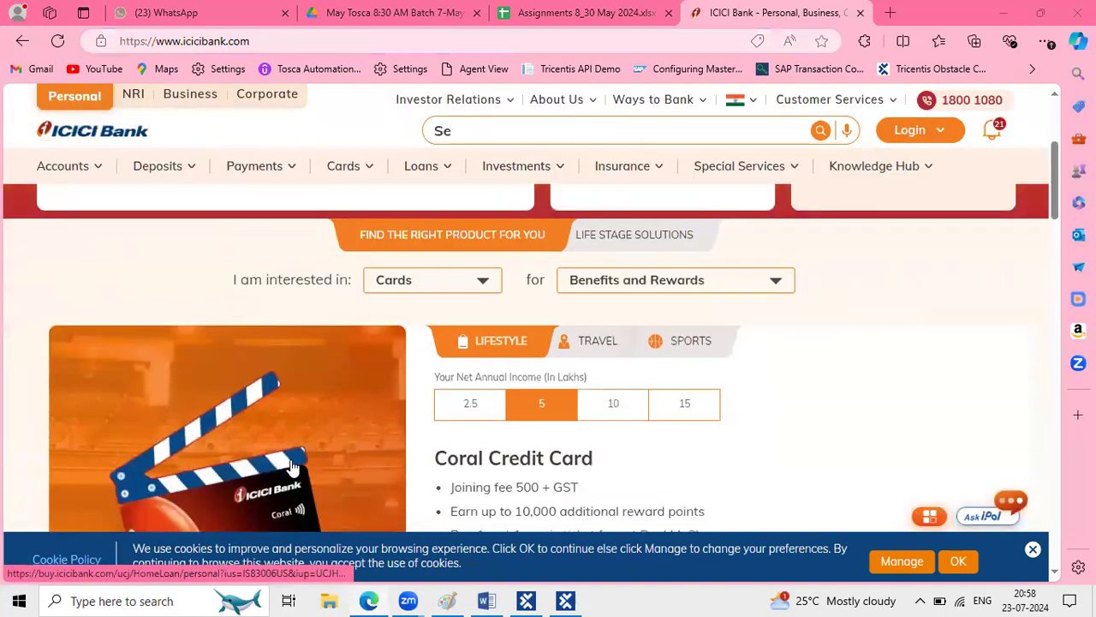
pyautogui.scroll(-10, 291, 467)
pyautogui.scroll(20, 292, 467)
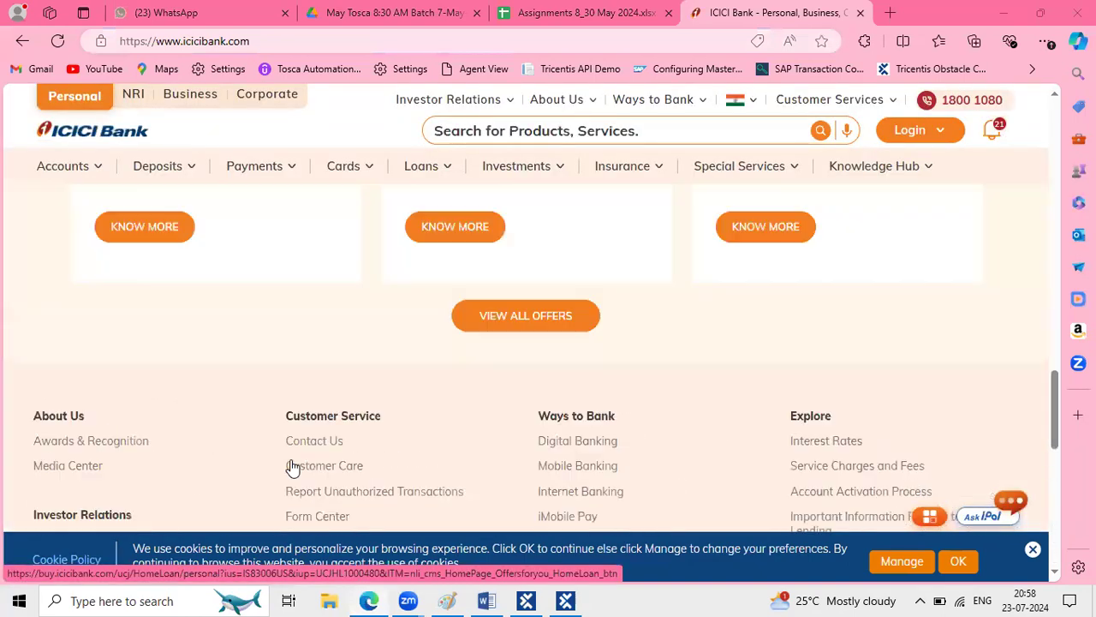
pyautogui.scroll(6, 291, 467)
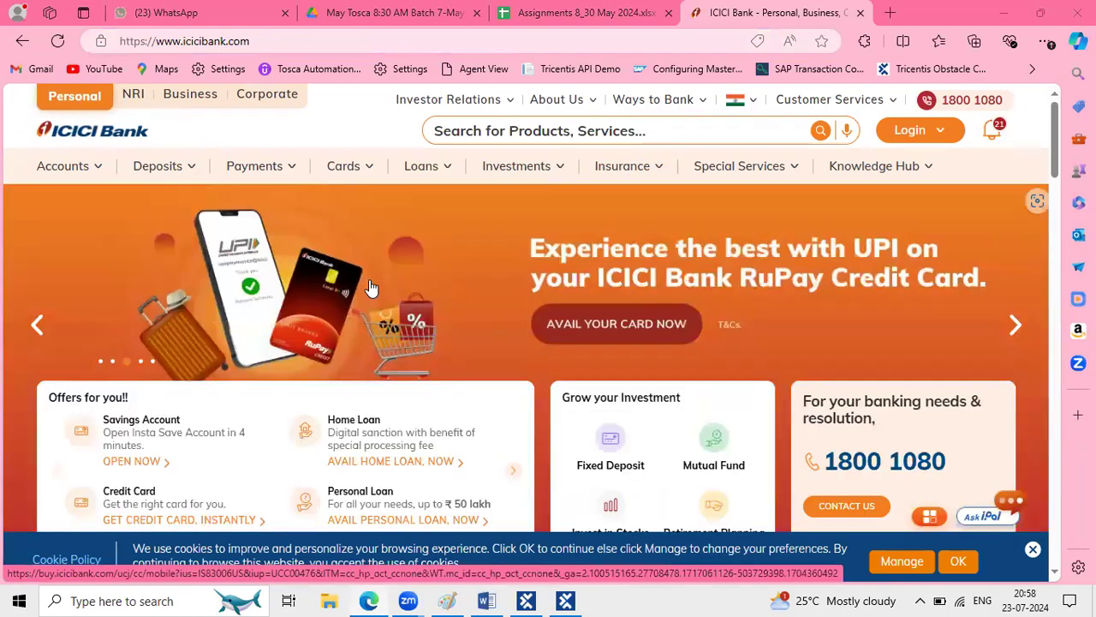
# - Return to XScan, restore its window to a smaller size and move it clear of the ICICI Bank logo
pyautogui.click(563, 599)
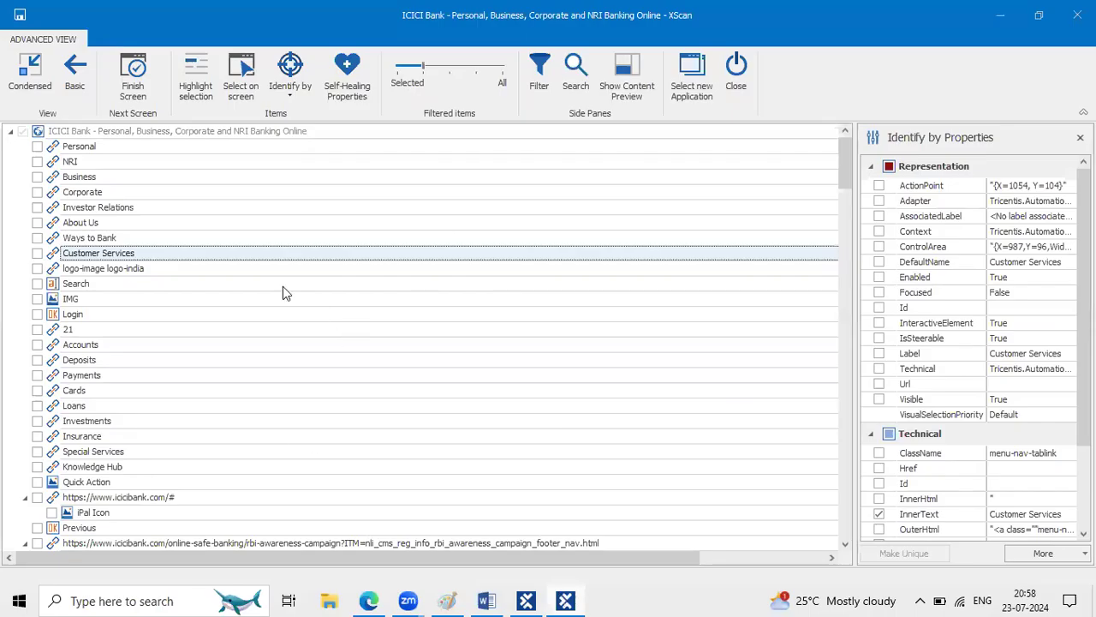
pyautogui.doubleClick(220, 24)
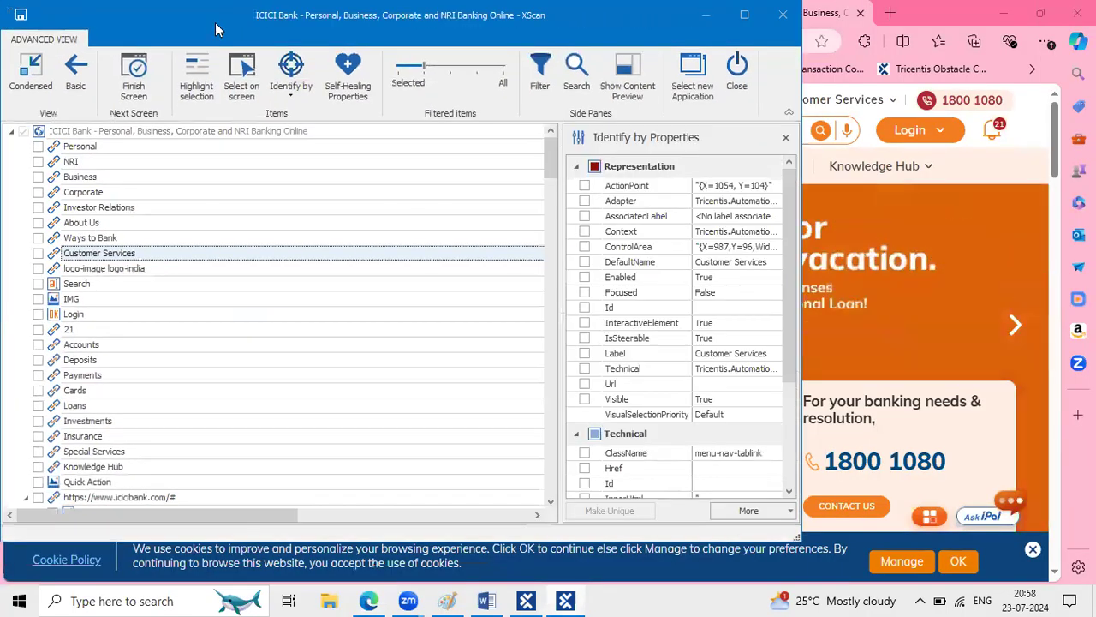
pyautogui.moveTo(215, 24); pyautogui.dragTo(525, 81)
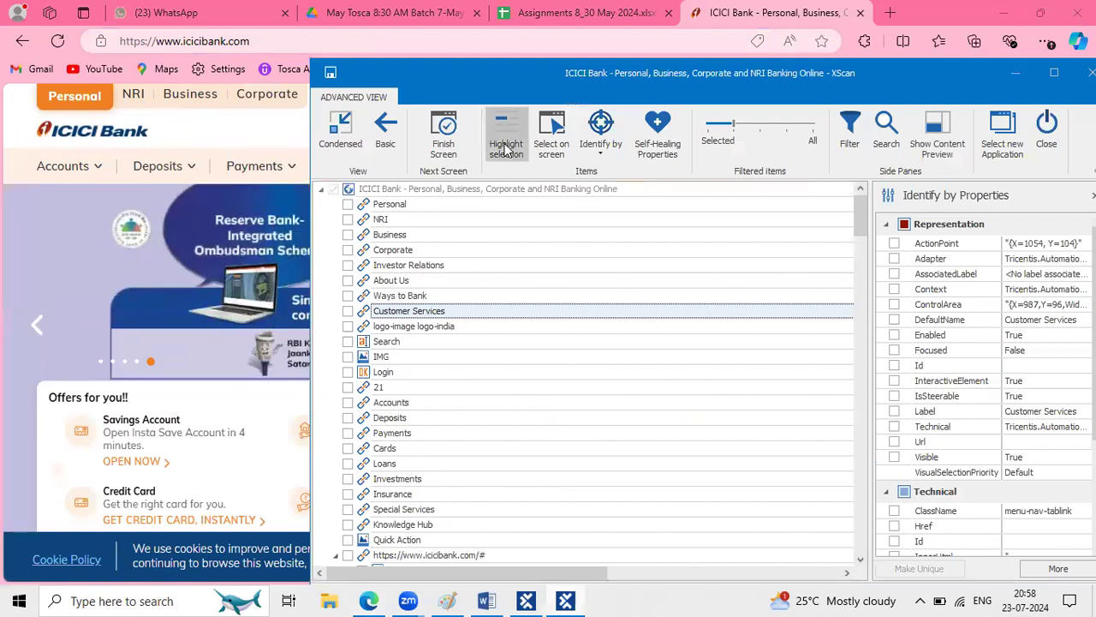
pyautogui.click(546, 146)
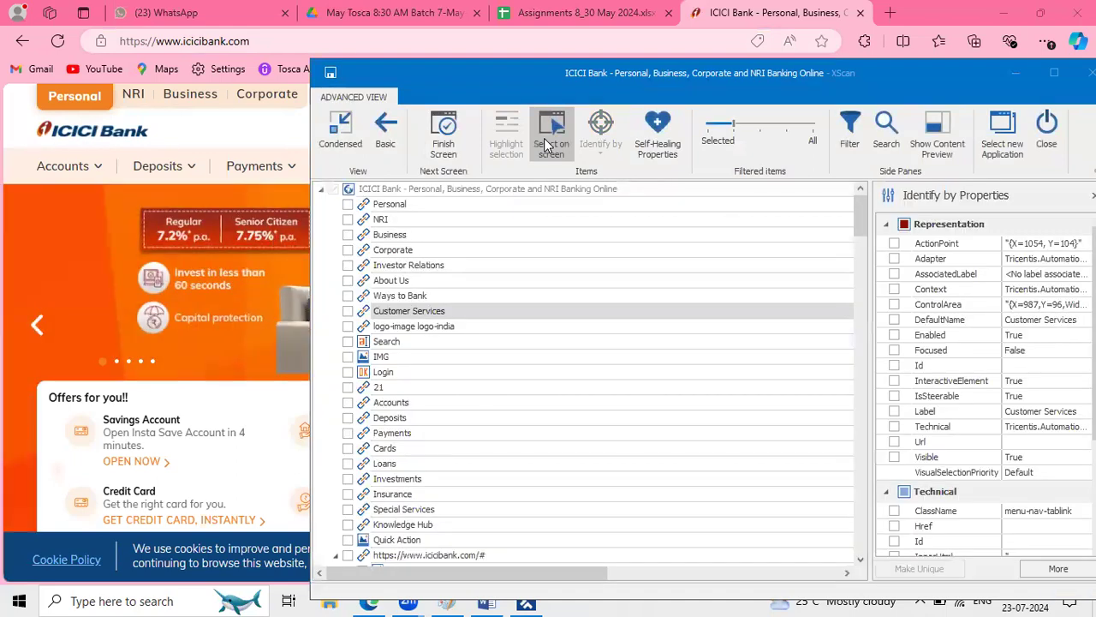
pyautogui.click(98, 131)
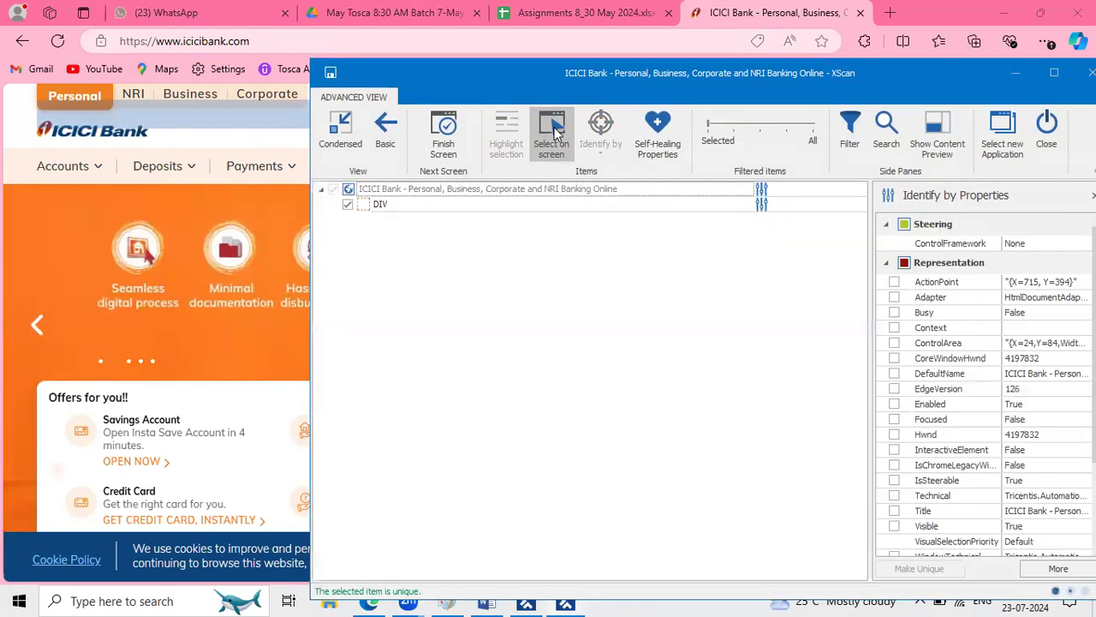
pyautogui.click(349, 206)
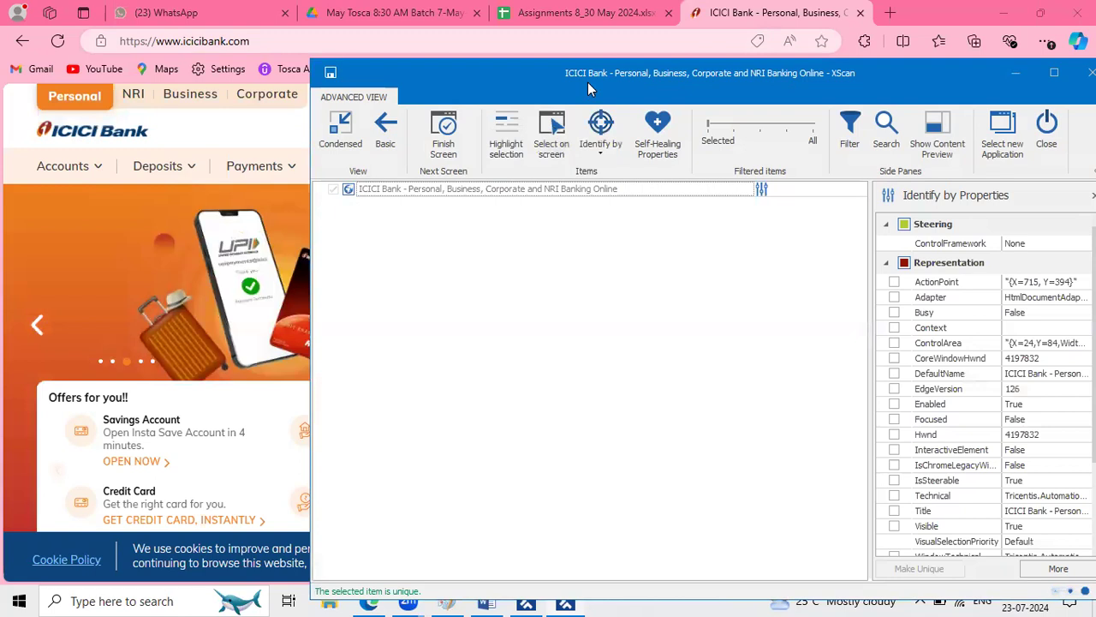
# - Reposition the XScan window and use Select on screen to add the ICICI Bank logo and the Accounts link
pyautogui.moveTo(588, 82); pyautogui.dragTo(521, 129)
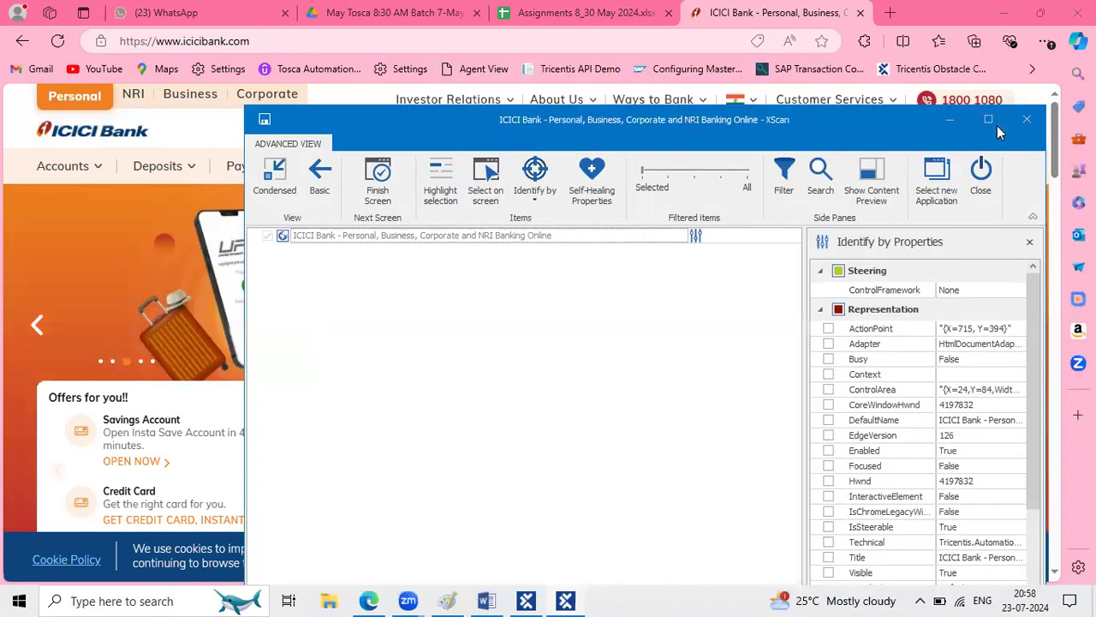
pyautogui.click(1047, 41)
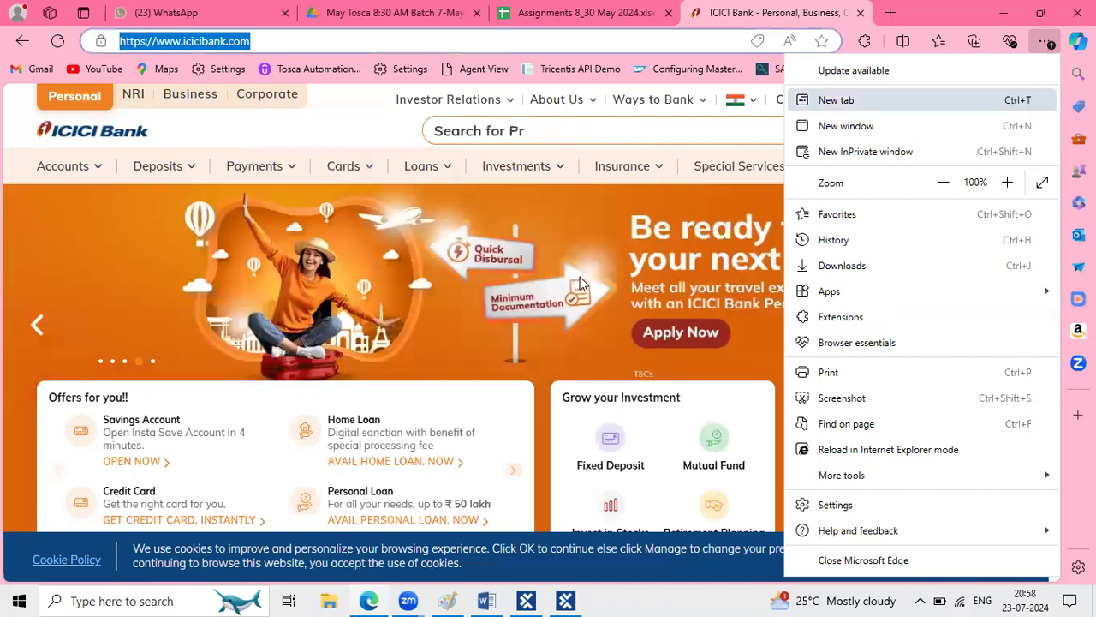
pyautogui.click(565, 601)
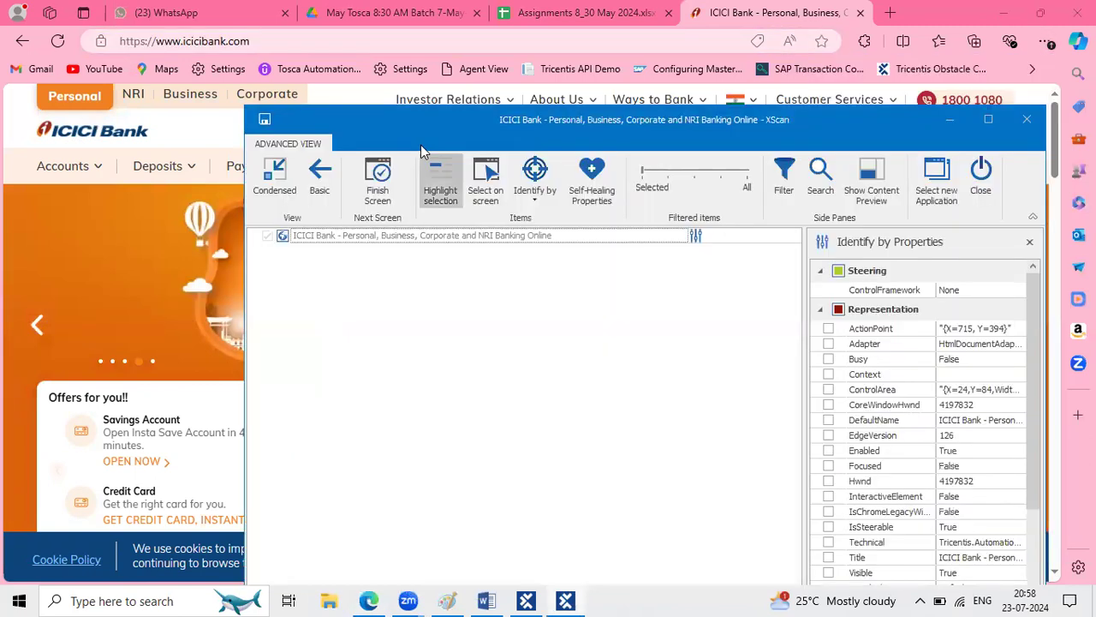
pyautogui.click(487, 184)
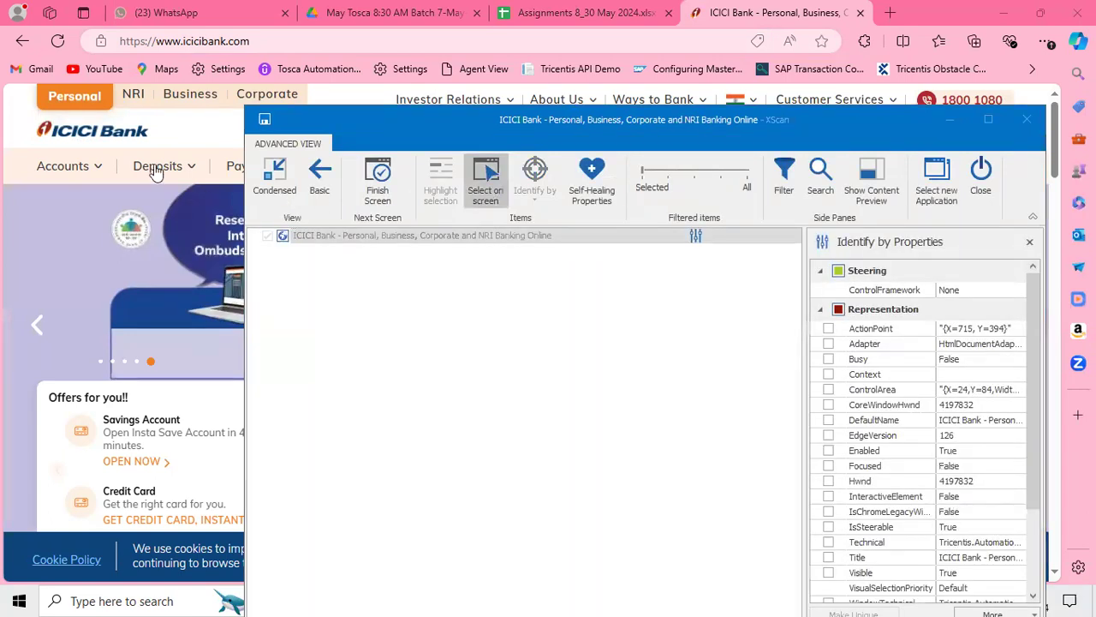
pyautogui.moveTo(128, 152)
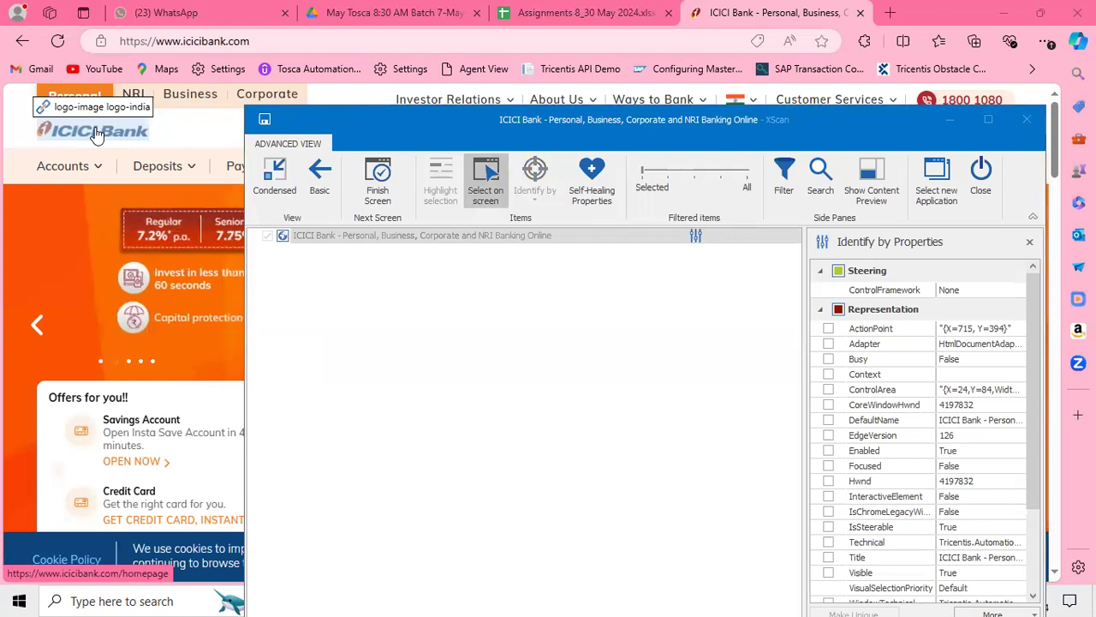
pyautogui.click(97, 135)
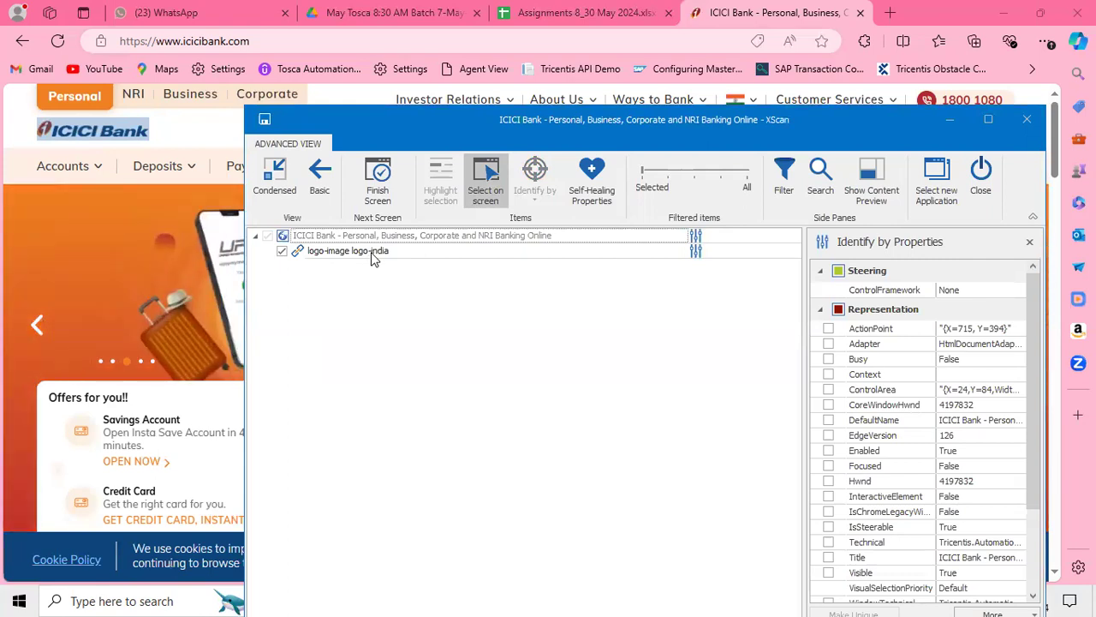
pyautogui.moveTo(52, 173)
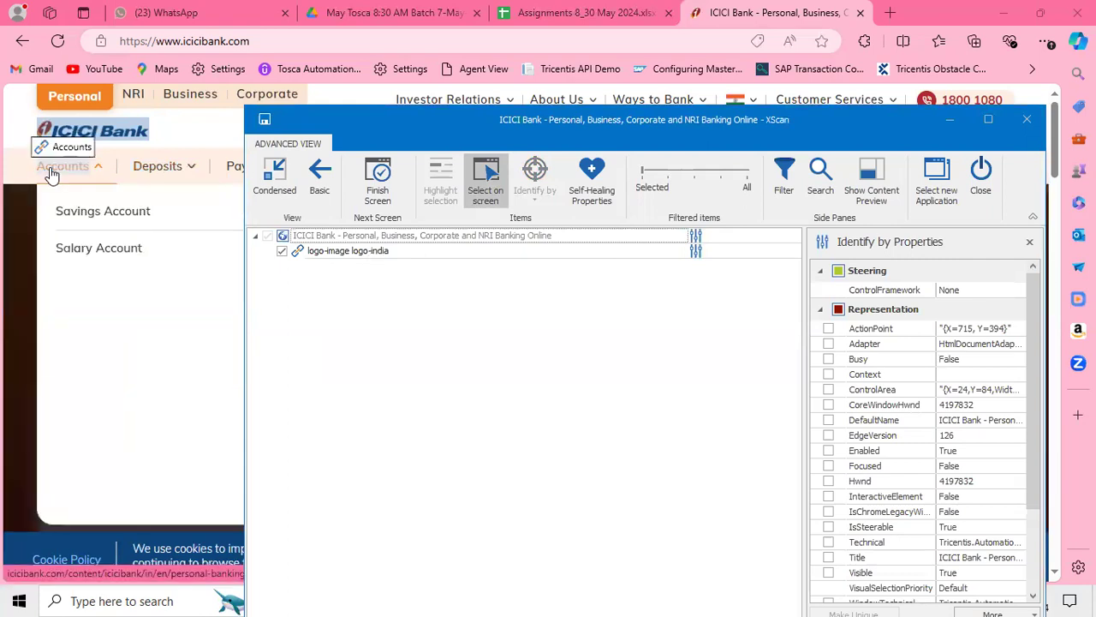
pyautogui.click(51, 174)
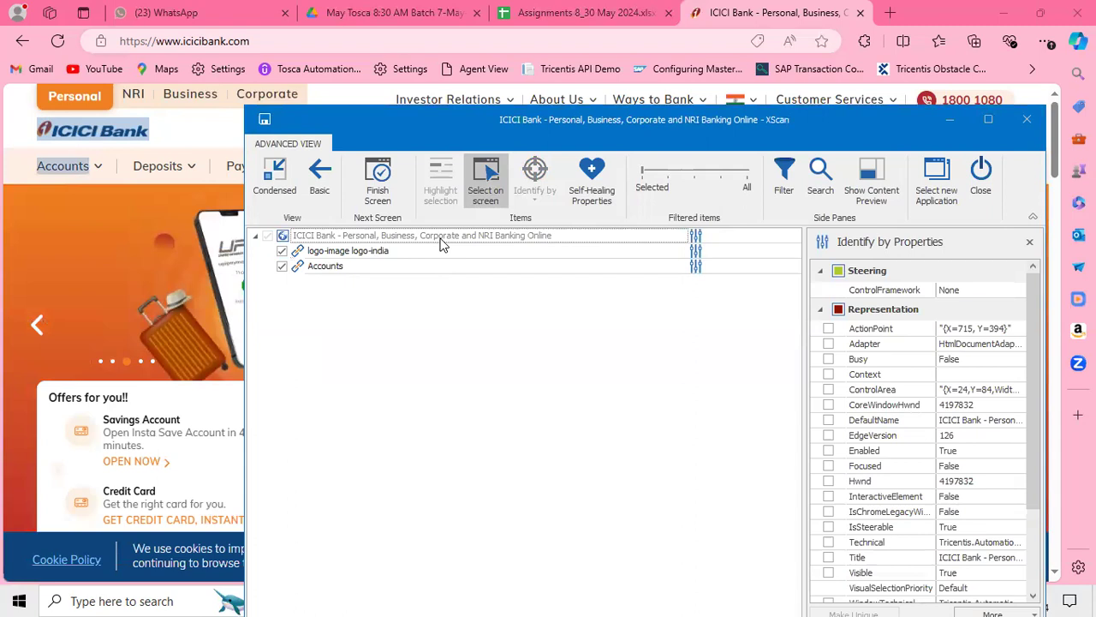
pyautogui.click(492, 184)
# - Try to add the Savings Account link from the page's Accounts menu with Select on screen
pyautogui.moveTo(73, 168)
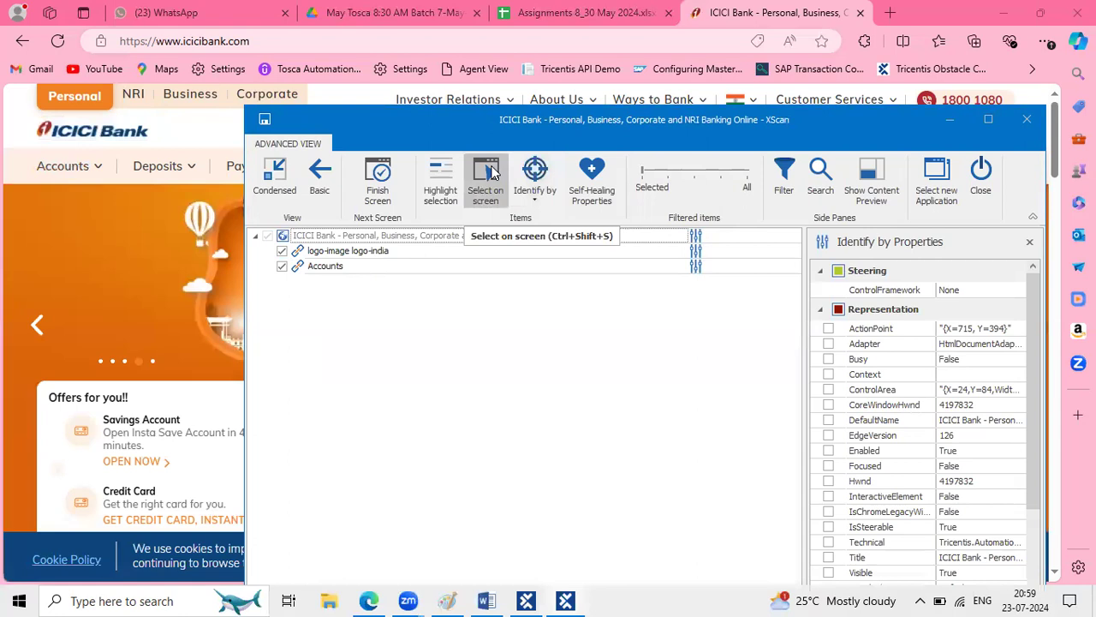
pyautogui.moveTo(554, 145); pyautogui.dragTo(578, 73)
pyautogui.moveTo(86, 166)
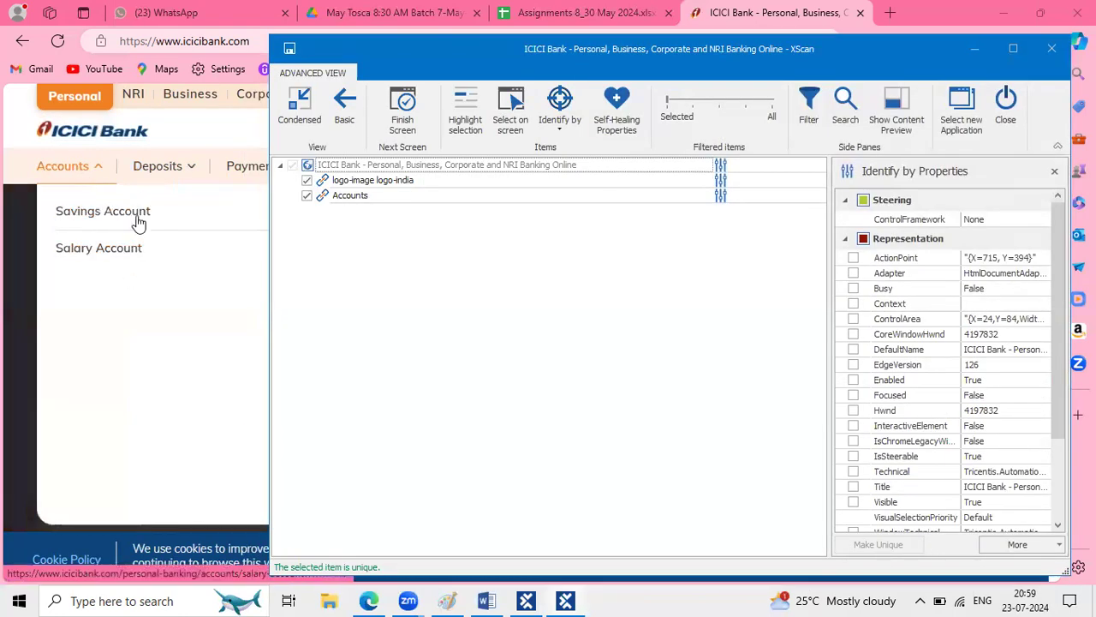
pyautogui.click(512, 101)
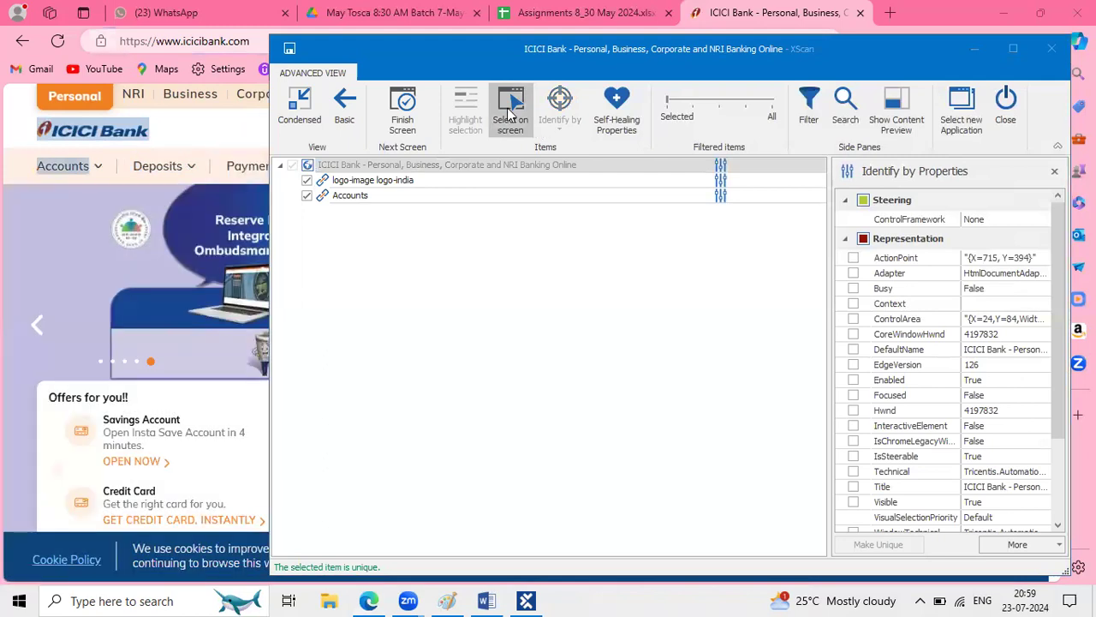
pyautogui.click(86, 166)
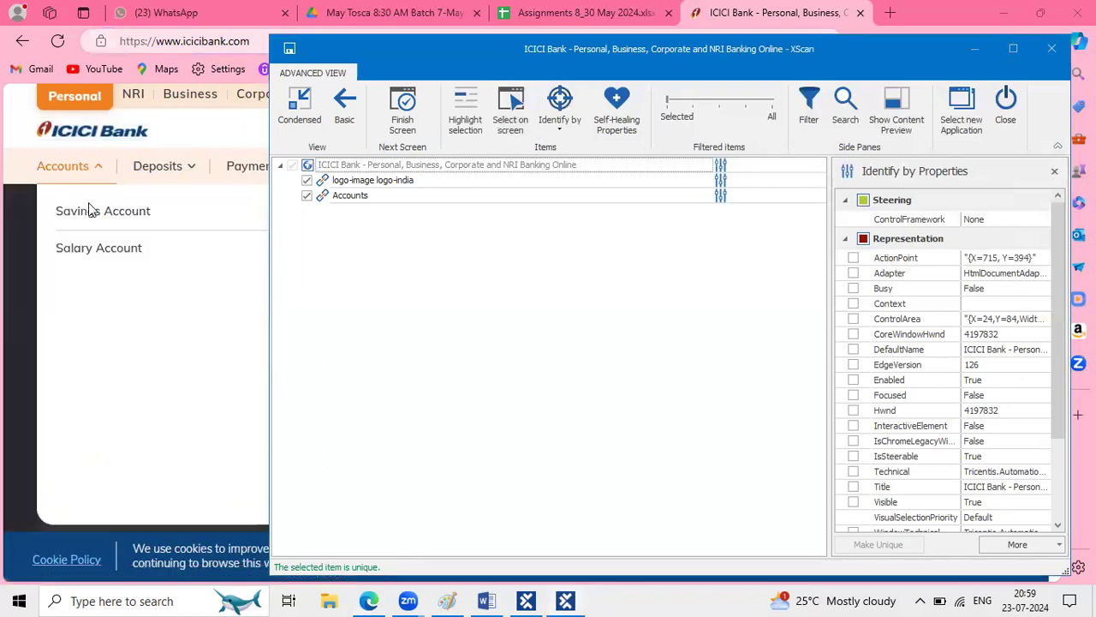
pyautogui.click(501, 117)
pyautogui.moveTo(117, 175)
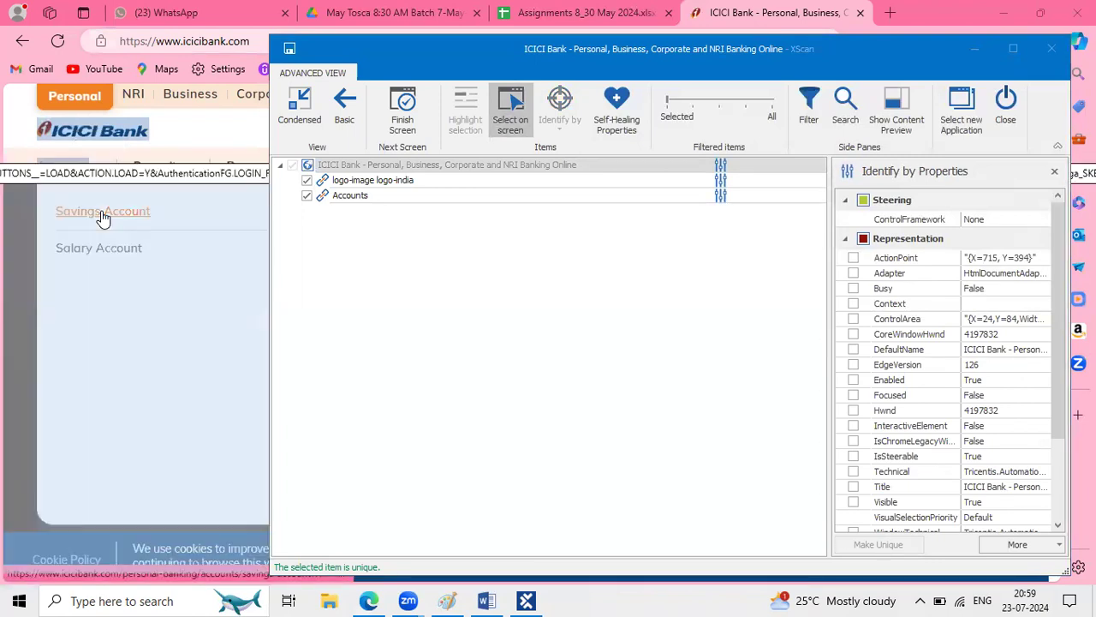
pyautogui.click(507, 134)
pyautogui.click(507, 134)
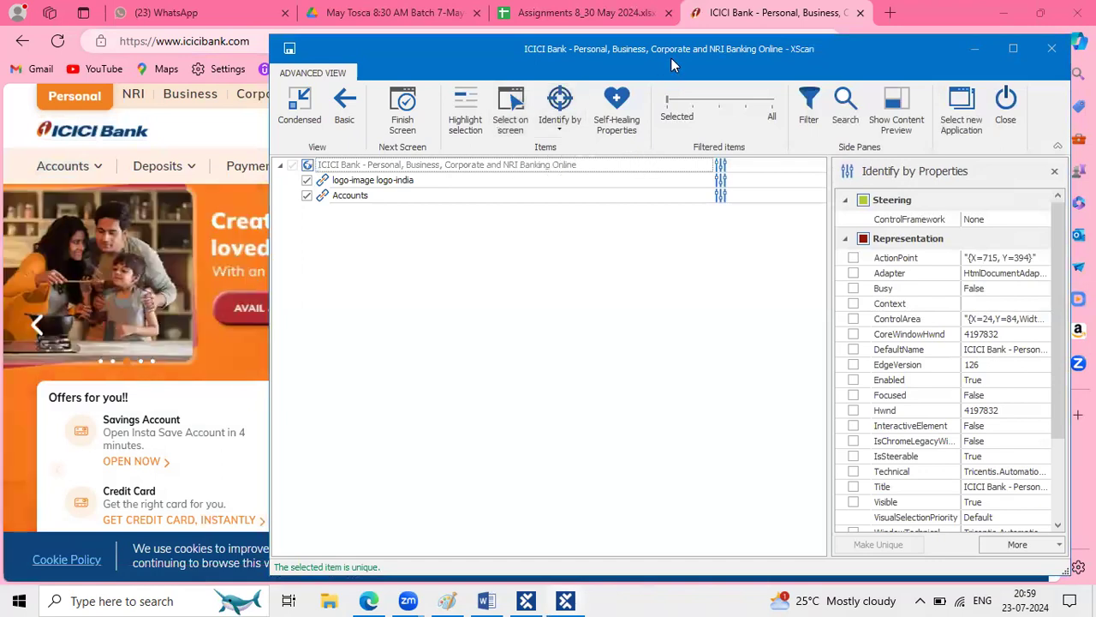
# - Circle the Filtered items setting and raise it one level from Selected toward All
pyautogui.moveTo(636, 57); pyautogui.dragTo(525, 67)
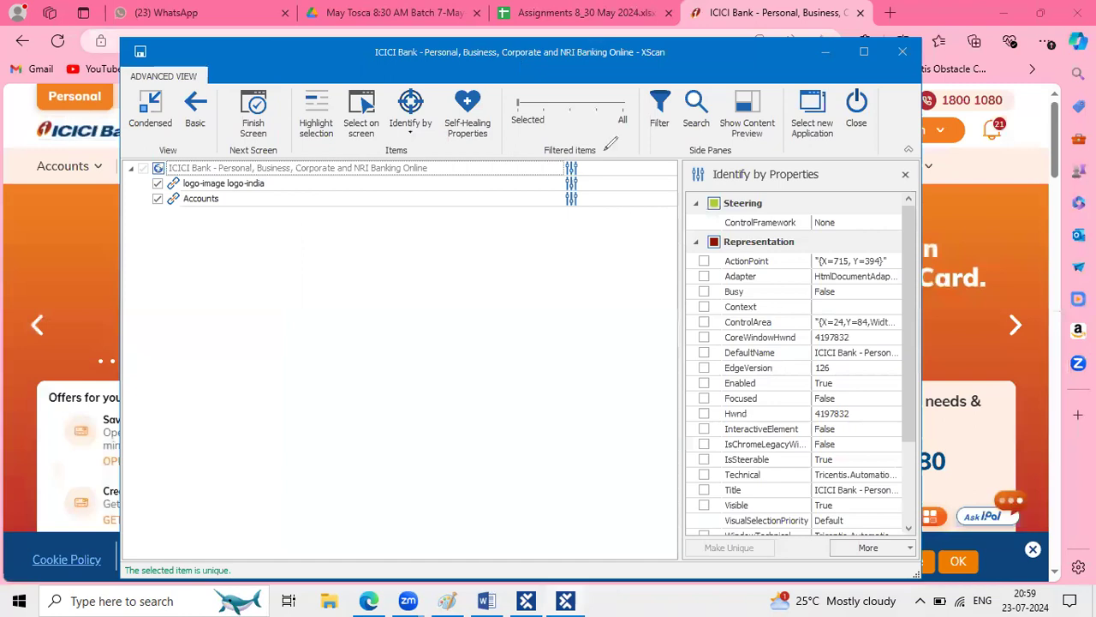
pyautogui.moveTo(605, 147)
pyautogui.mouseDown()
pyautogui.moveTo(561, 134)
pyautogui.moveTo(589, 156)
pyautogui.moveTo(557, 168)
pyautogui.mouseUp()
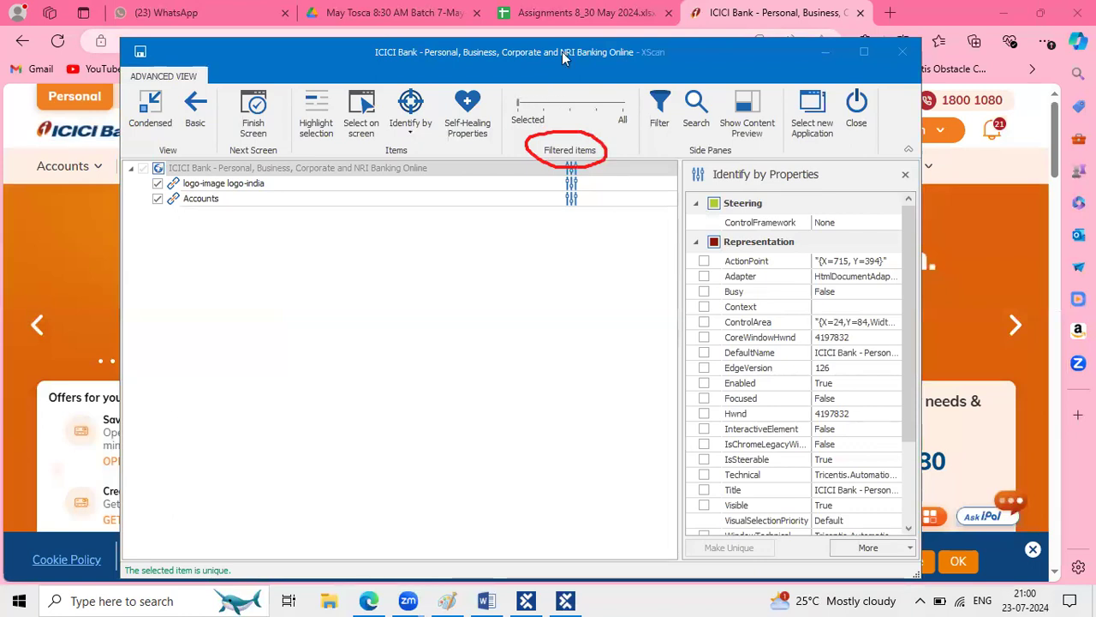
pyautogui.click(548, 106)
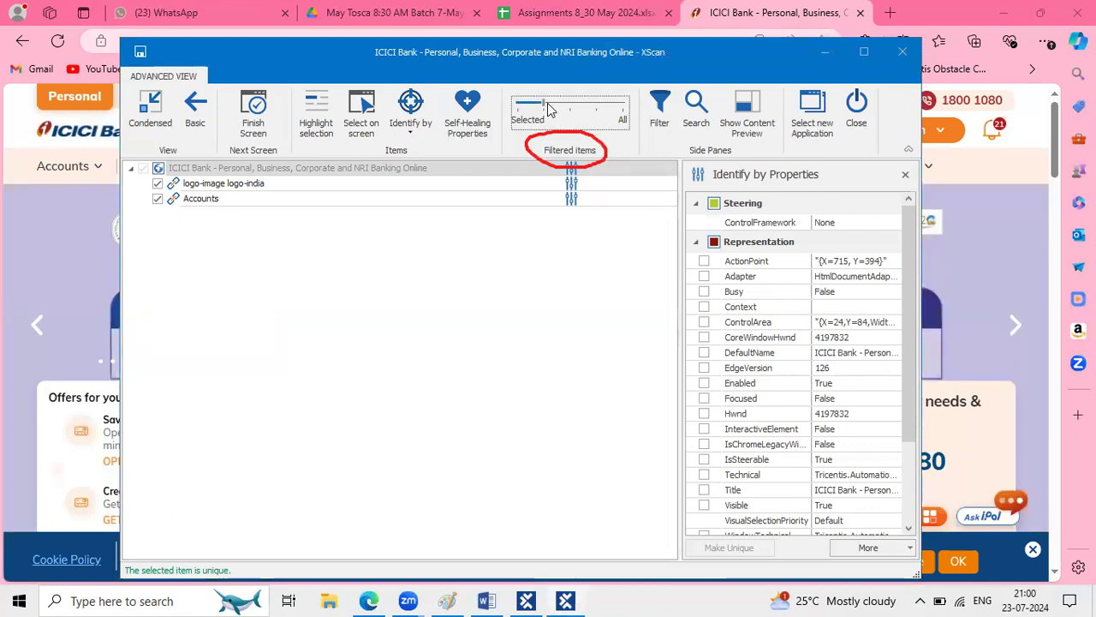
pyautogui.click(548, 106)
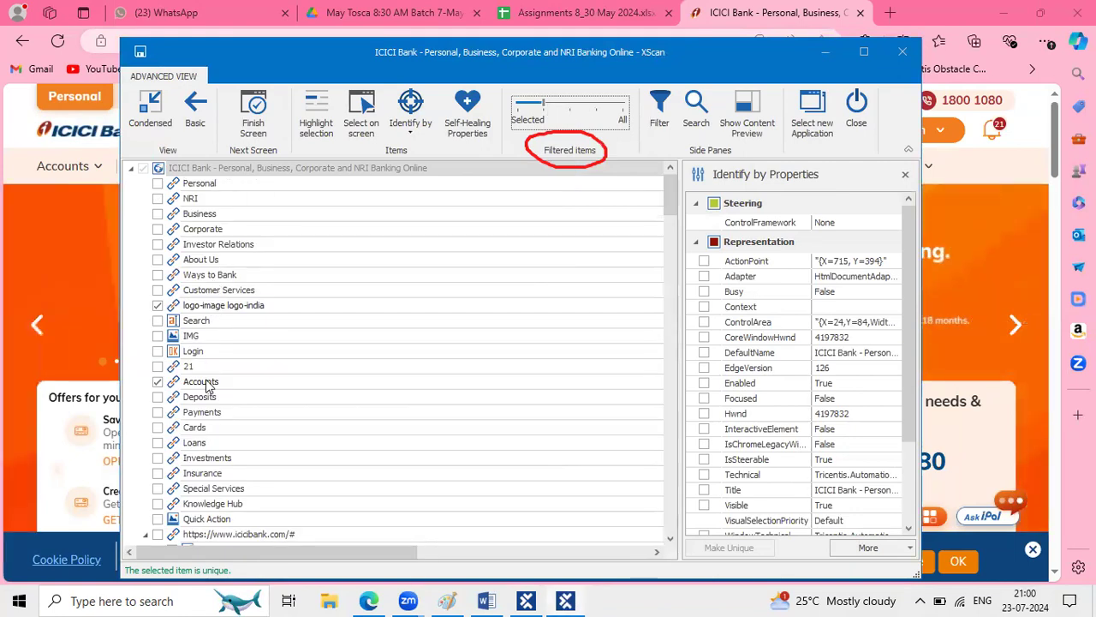
# - Show all page controls in the scan tree, starting from the Accounts link, and widen the tree area
pyautogui.click(206, 383)
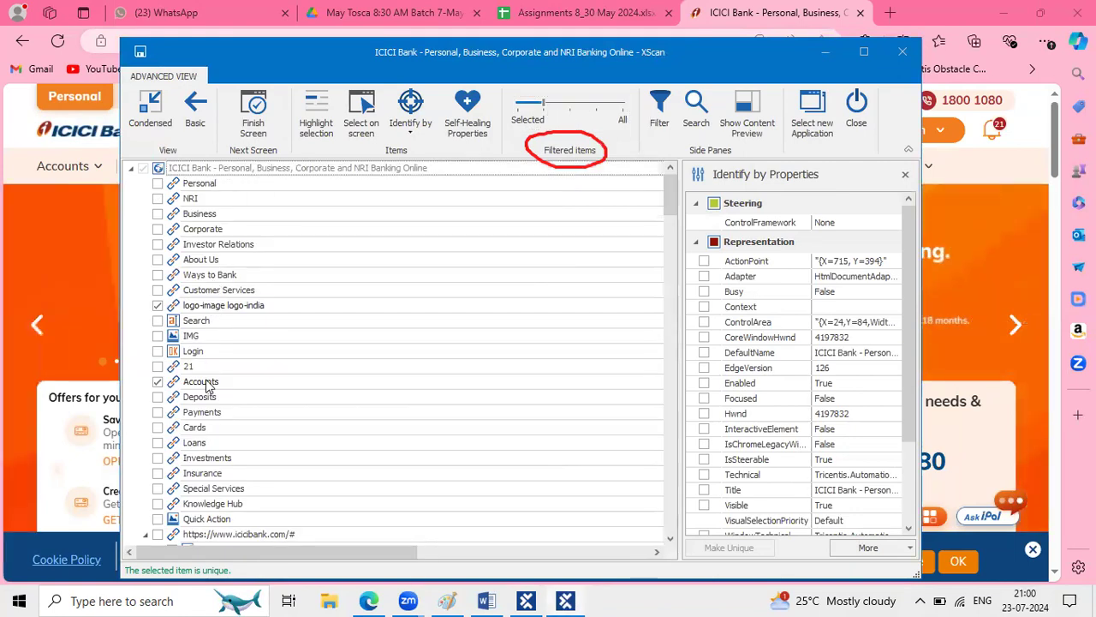
pyautogui.click(624, 110)
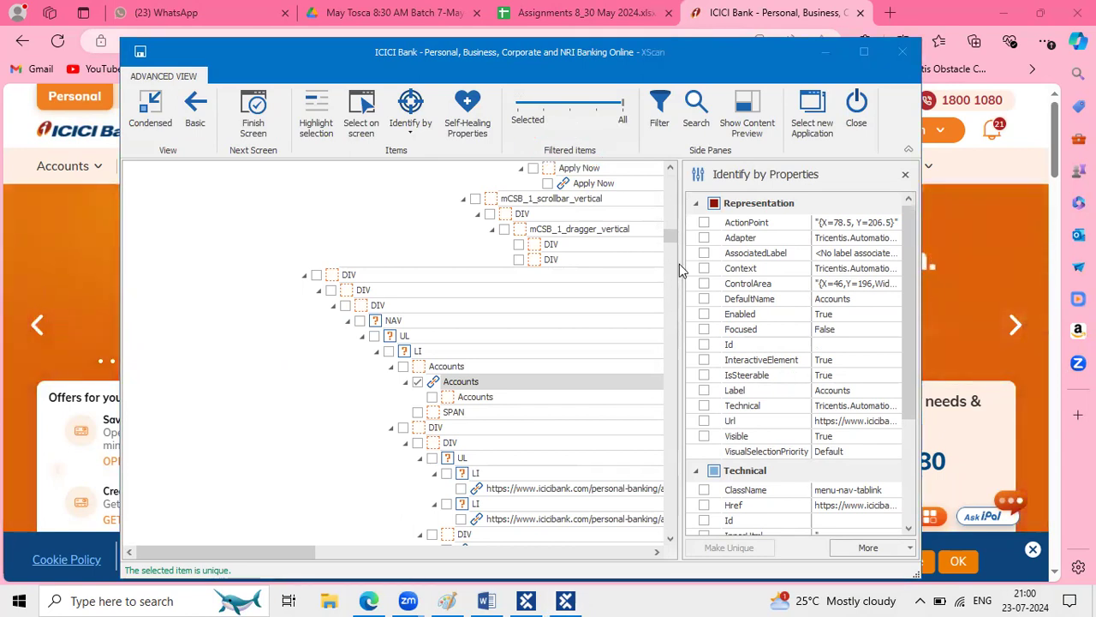
pyautogui.moveTo(679, 264); pyautogui.dragTo(786, 246)
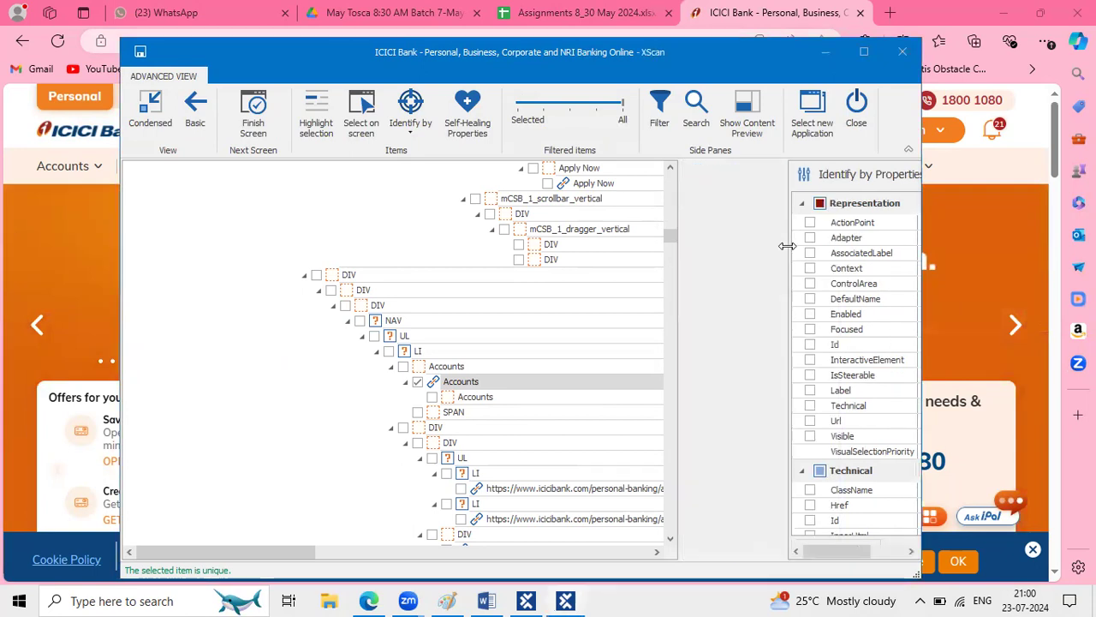
pyautogui.scroll(-4, 633, 343)
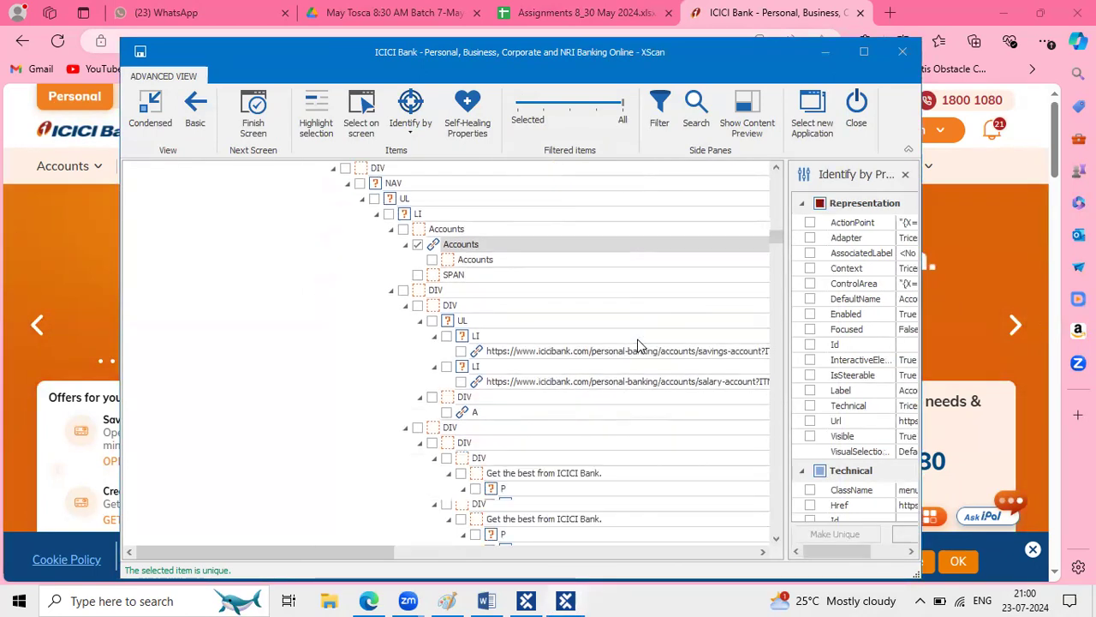
# - Include the savings-account and salary-account links nested below the Accounts link in the scan selection
pyautogui.click(503, 305)
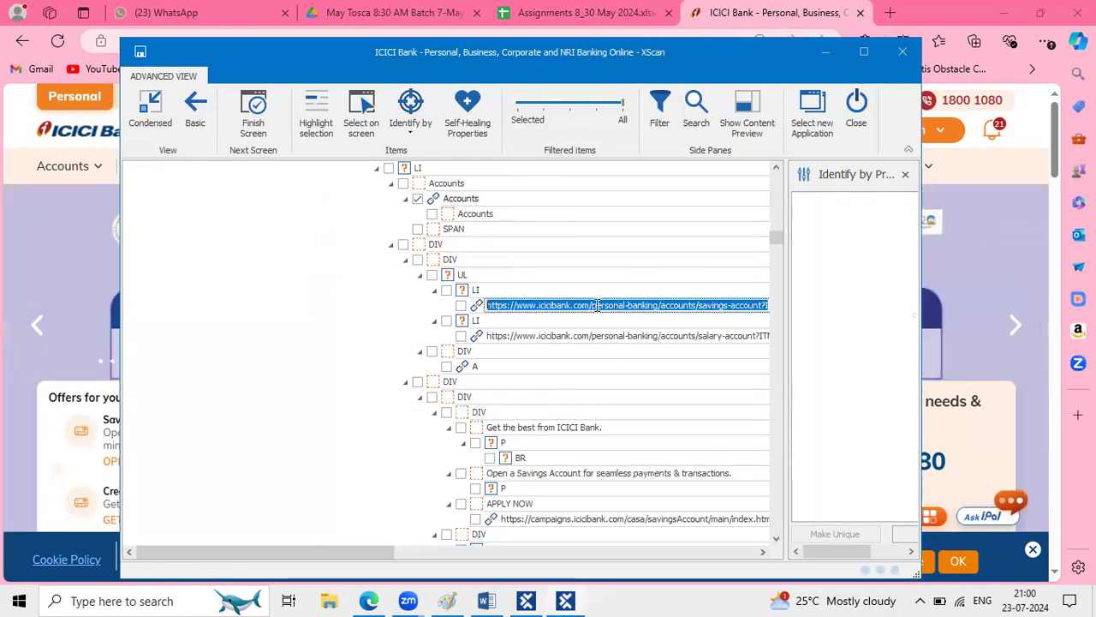
pyautogui.click(460, 306)
pyautogui.click(460, 306)
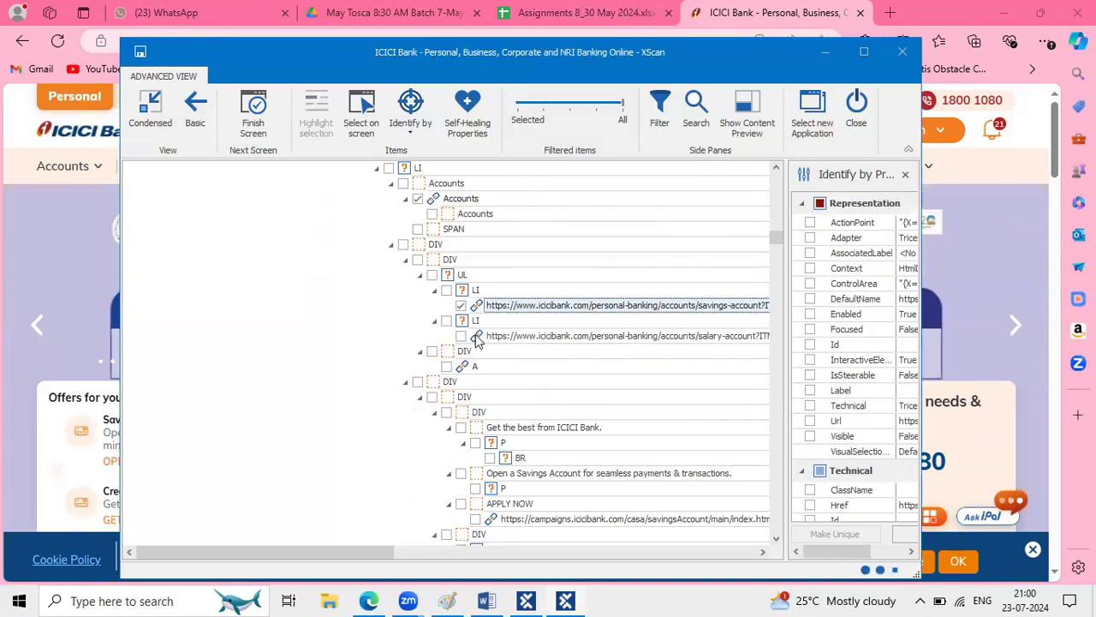
pyautogui.click(462, 338)
pyautogui.click(461, 337)
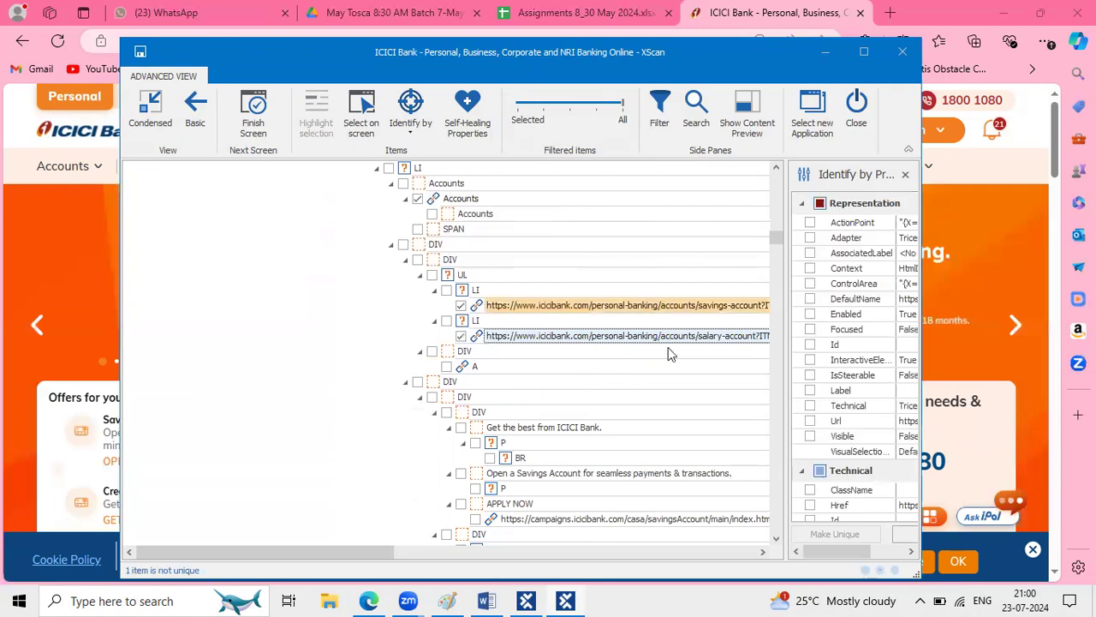
pyautogui.doubleClick(716, 337)
pyautogui.click(717, 337)
pyautogui.moveTo(716, 336); pyautogui.dragTo(752, 337)
pyautogui.click(733, 312)
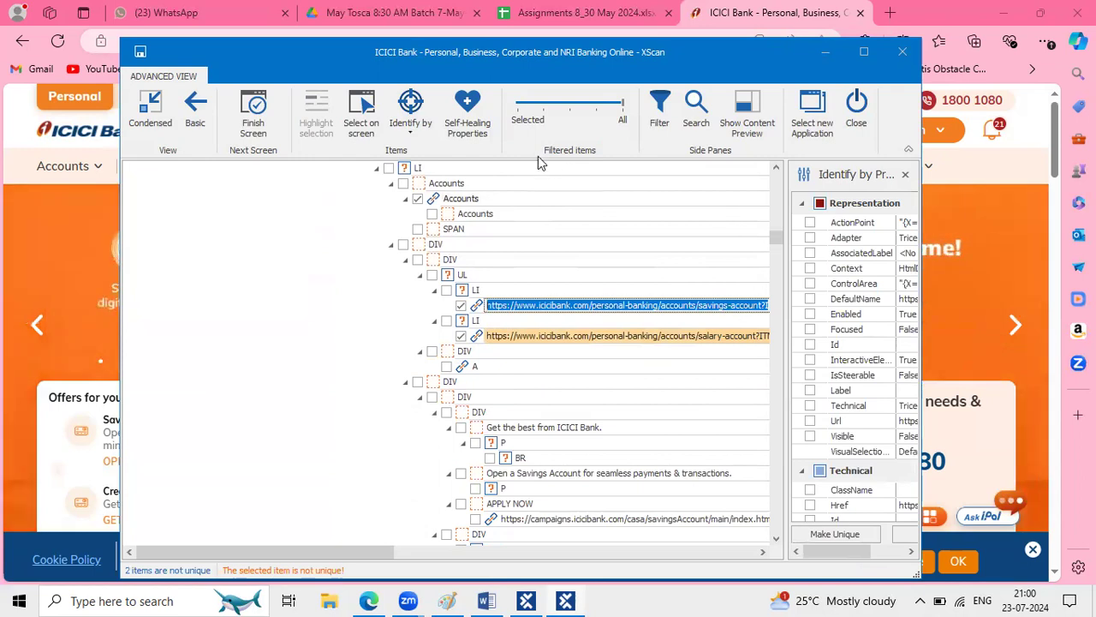
# - Limit the Filtered items setting to Selected and maximize the XScan window
pyautogui.click(541, 104)
pyautogui.moveTo(542, 109); pyautogui.dragTo(518, 109)
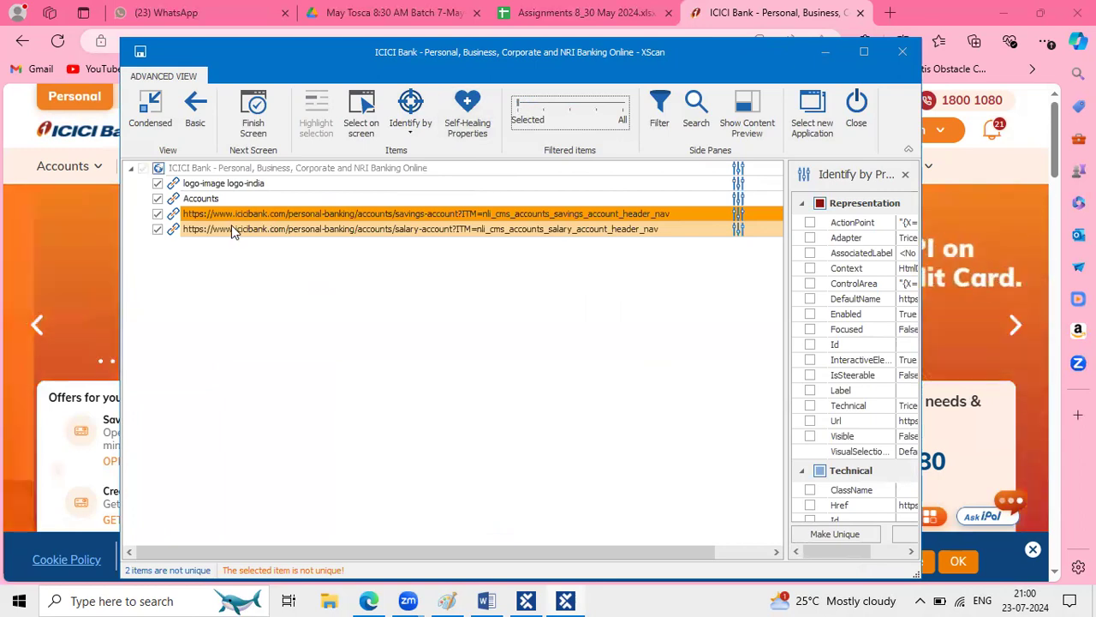
pyautogui.click(281, 295)
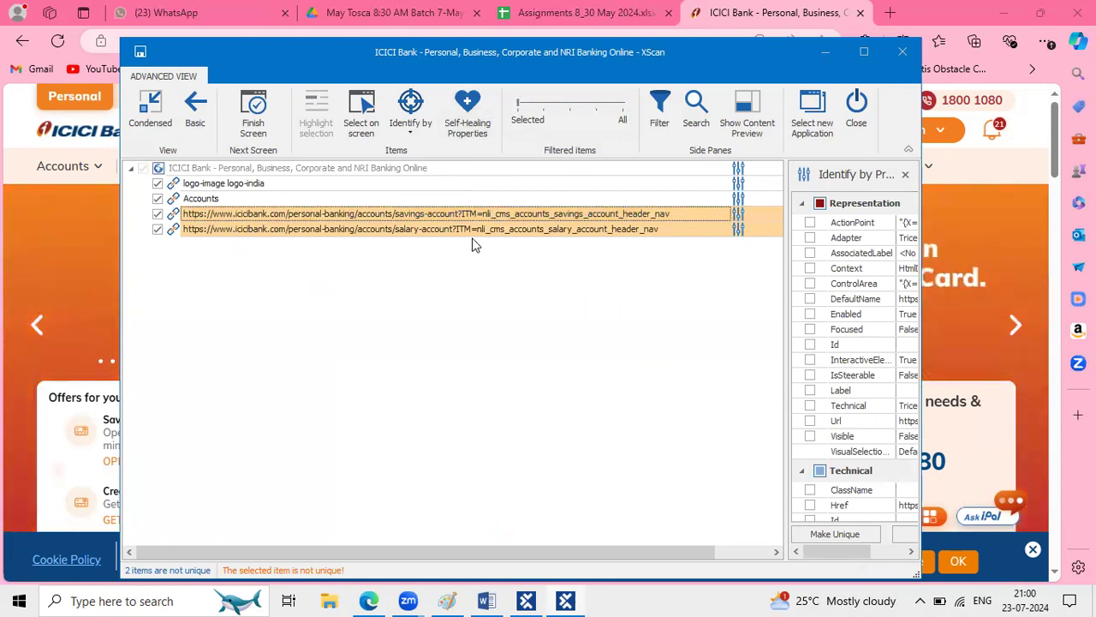
pyautogui.moveTo(383, 60); pyautogui.dragTo(383, 49)
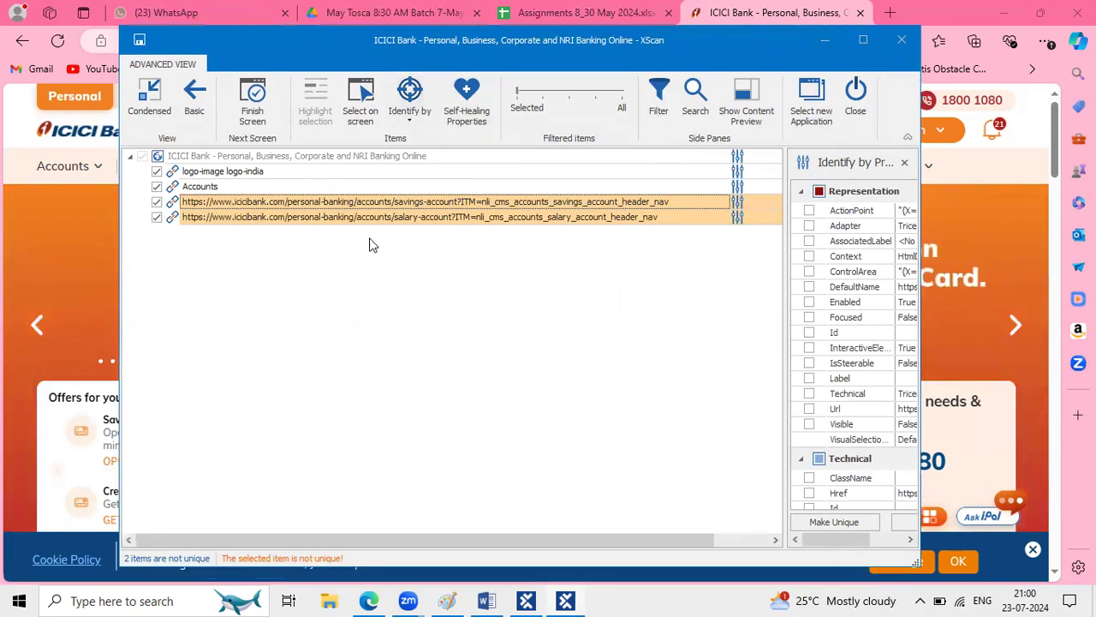
pyautogui.click(361, 202)
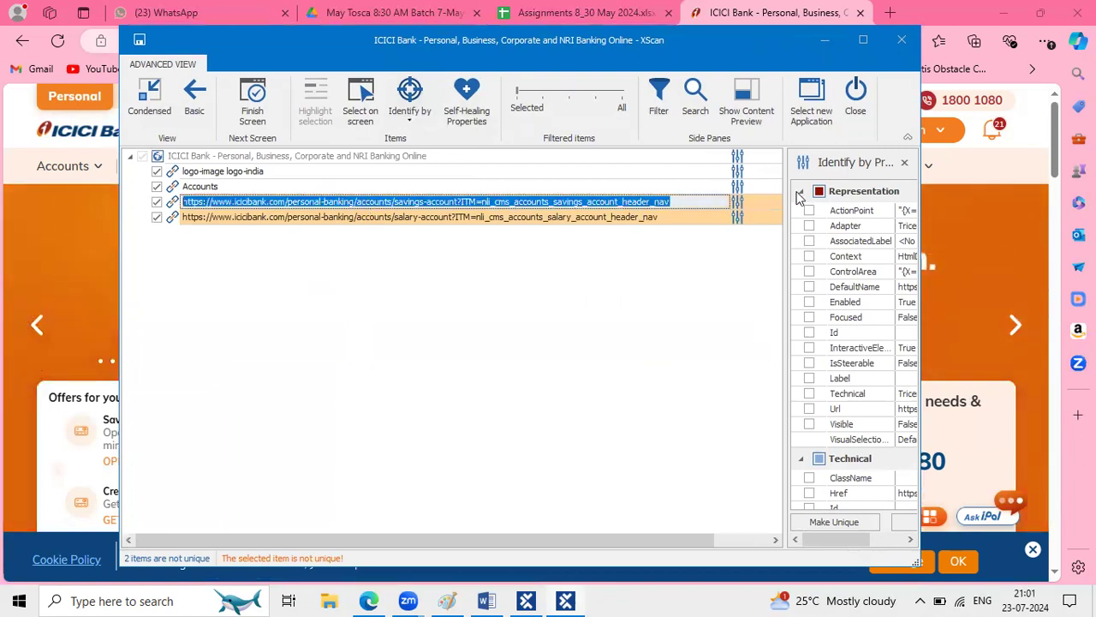
pyautogui.click(714, 329)
pyautogui.moveTo(786, 298); pyautogui.dragTo(694, 297)
pyautogui.doubleClick(359, 51)
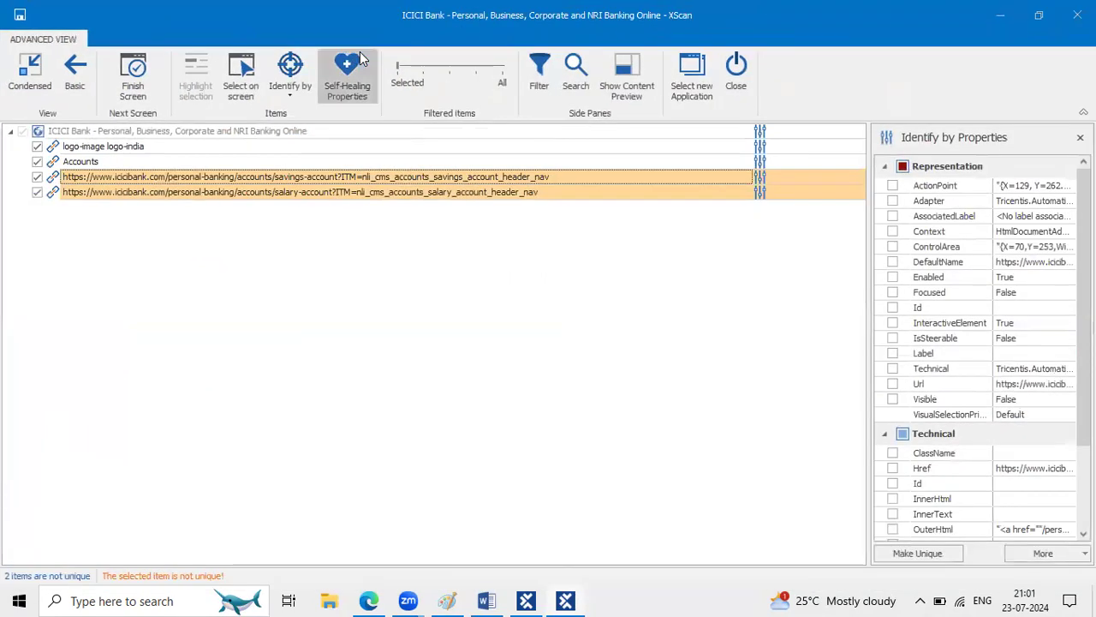
# - Check the uniqueness status of the logo, Accounts and savings-account items, marking the status message with a red box
pyautogui.click(188, 146)
pyautogui.moveTo(161, 146); pyautogui.dragTo(64, 147)
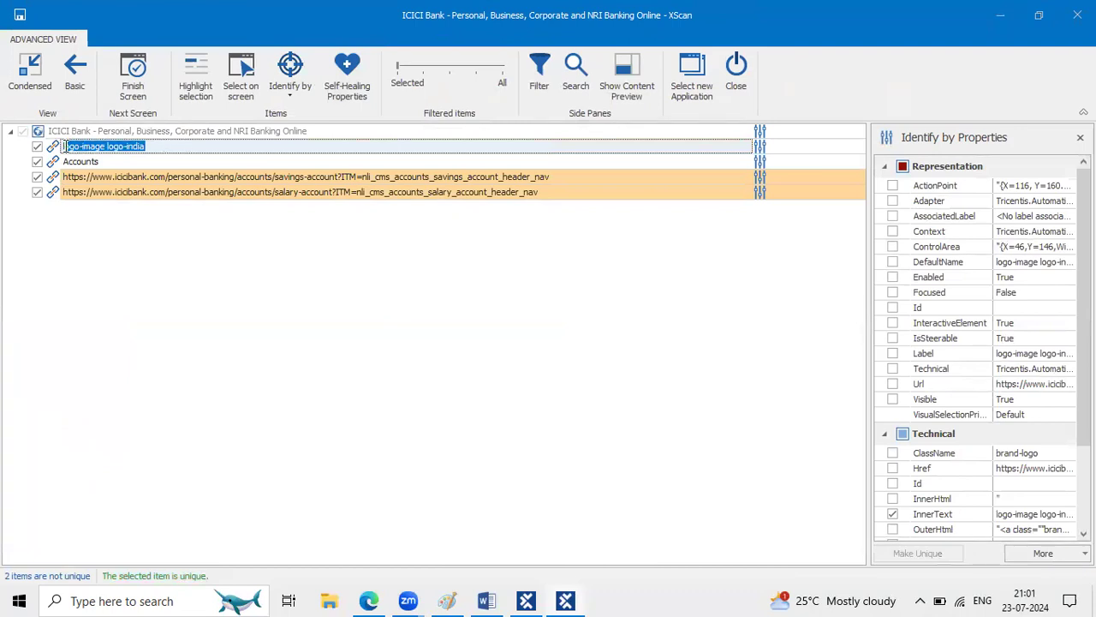
pyautogui.press('super+shift+s')
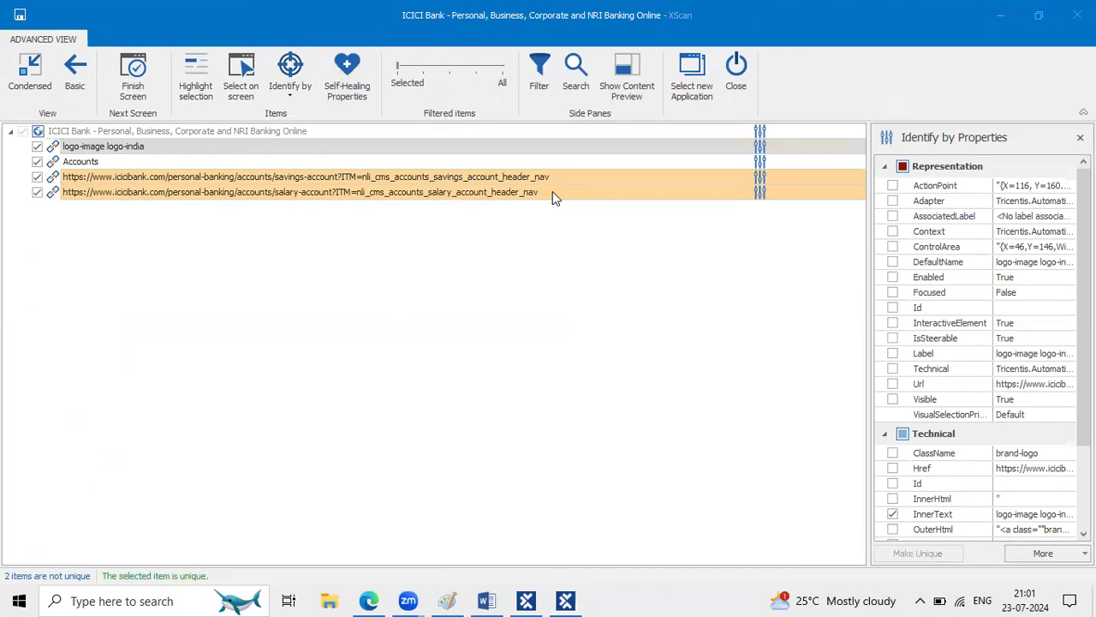
pyautogui.moveTo(96, 543); pyautogui.dragTo(226, 597)
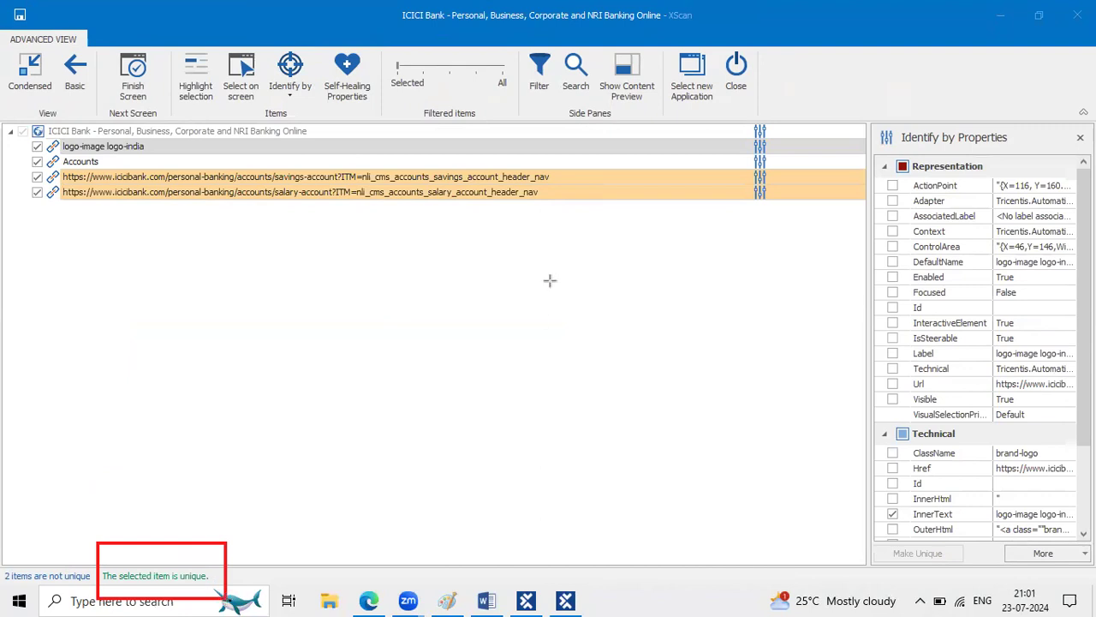
pyautogui.doubleClick(156, 160)
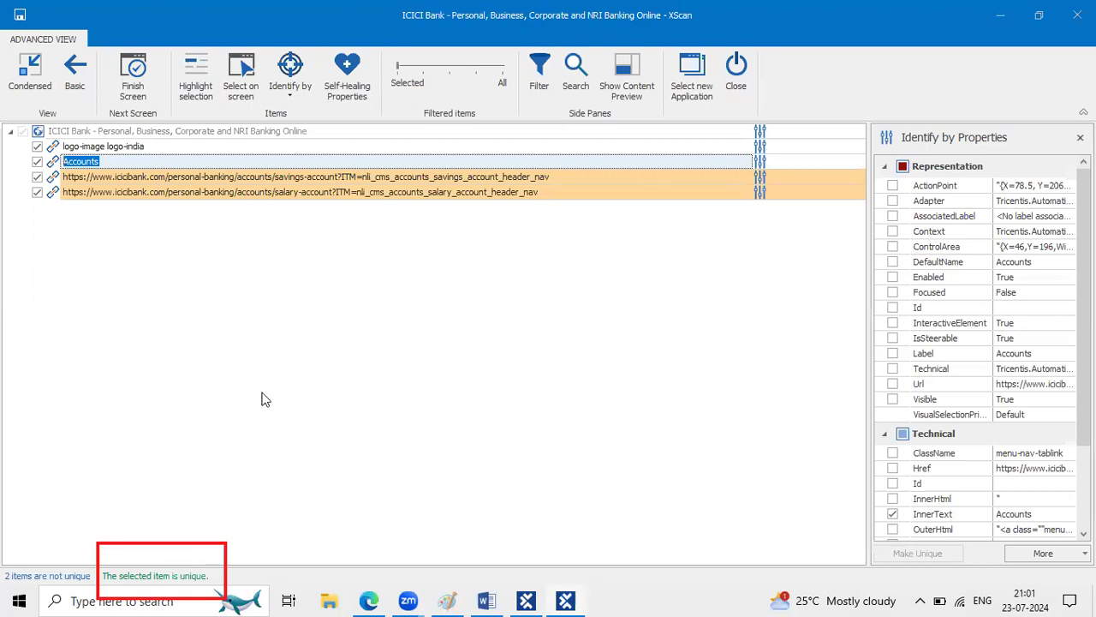
pyautogui.click(209, 177)
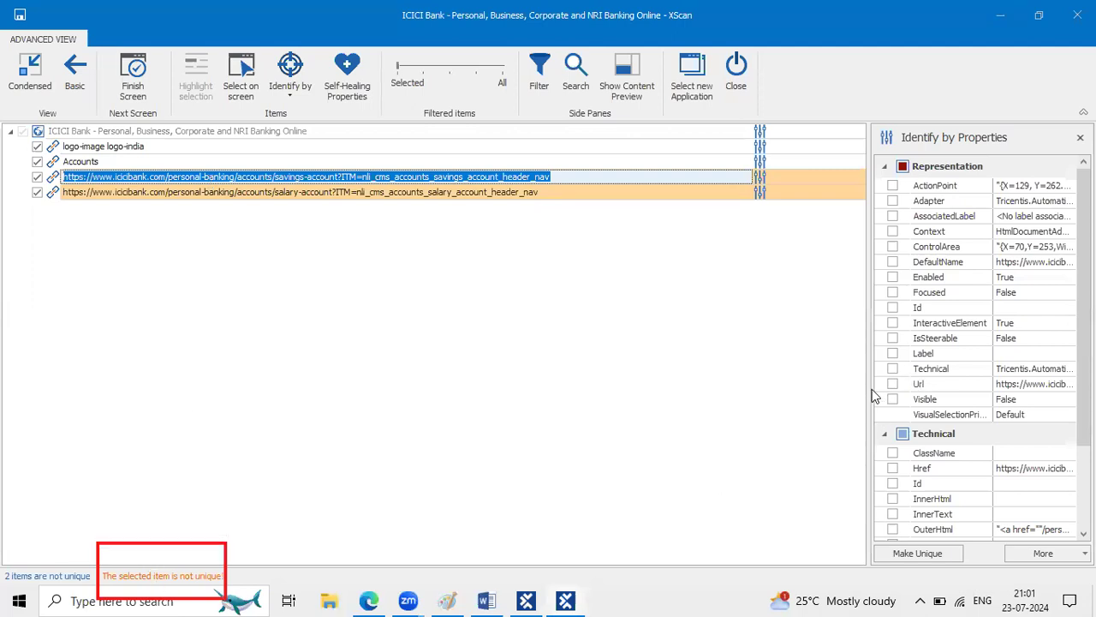
# - Widen the savings-account link's properties pane and mark its Technical section and Tag property, with an arrow linking Tag to the item
pyautogui.moveTo(869, 391); pyautogui.dragTo(680, 363)
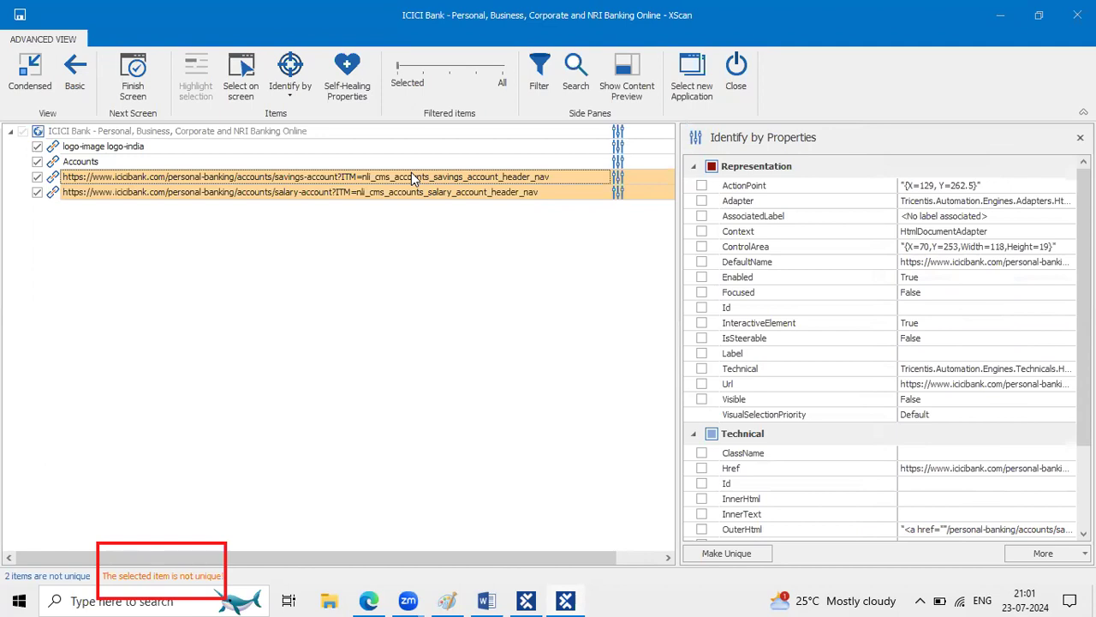
pyautogui.scroll(-2, 705, 458)
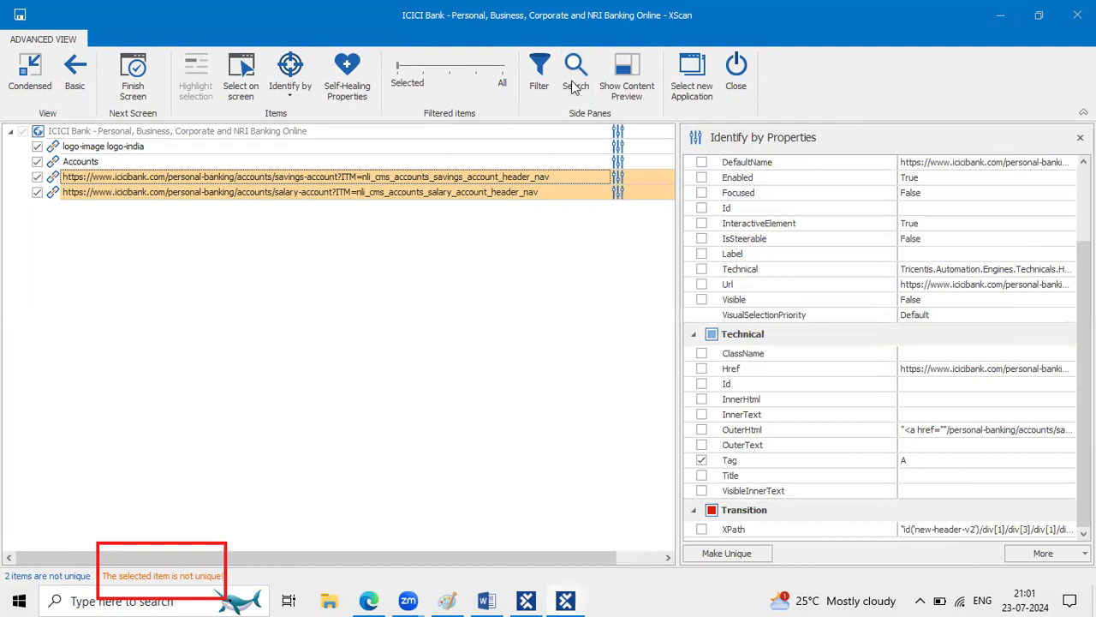
pyautogui.moveTo(684, 318); pyautogui.dragTo(802, 352)
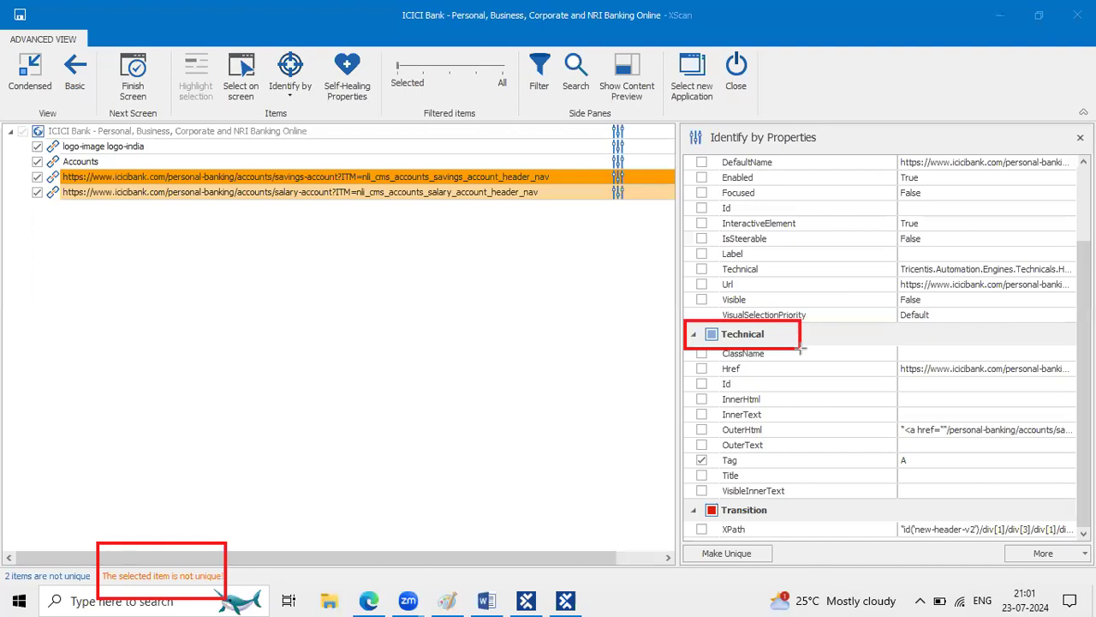
pyautogui.moveTo(686, 451)
pyautogui.mouseDown()
pyautogui.moveTo(716, 484)
pyautogui.moveTo(712, 469)
pyautogui.mouseUp()
pyautogui.moveTo(271, 175)
pyautogui.mouseDown()
pyautogui.moveTo(672, 463)
pyautogui.moveTo(688, 460)
pyautogui.mouseUp()
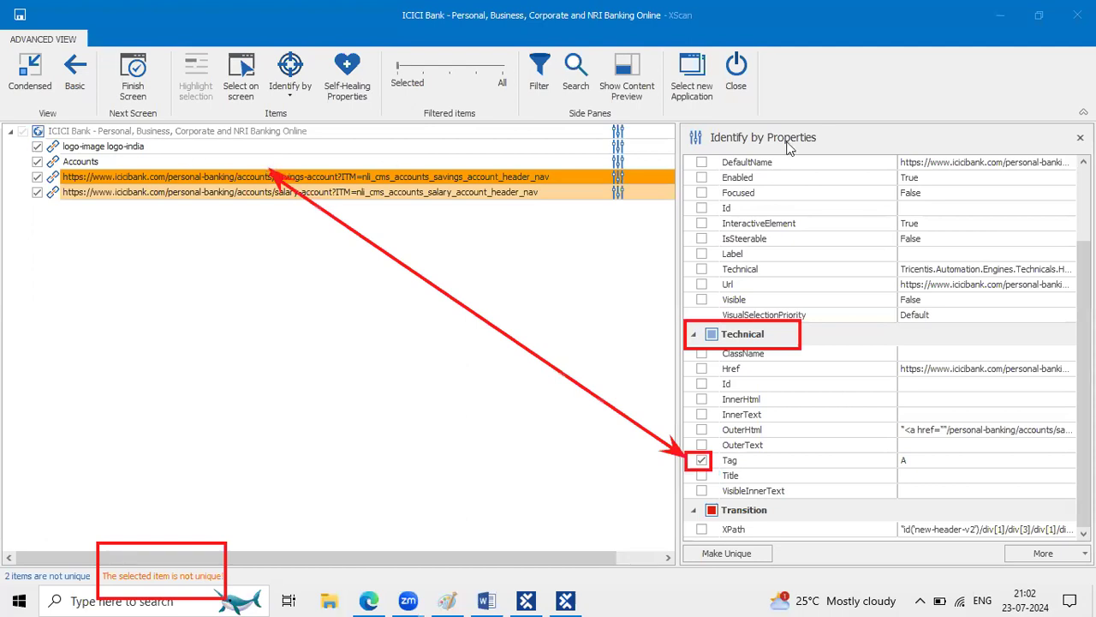
# - Examine the full Href value of the savings-account link, leaving it unchanged
pyautogui.click(937, 370)
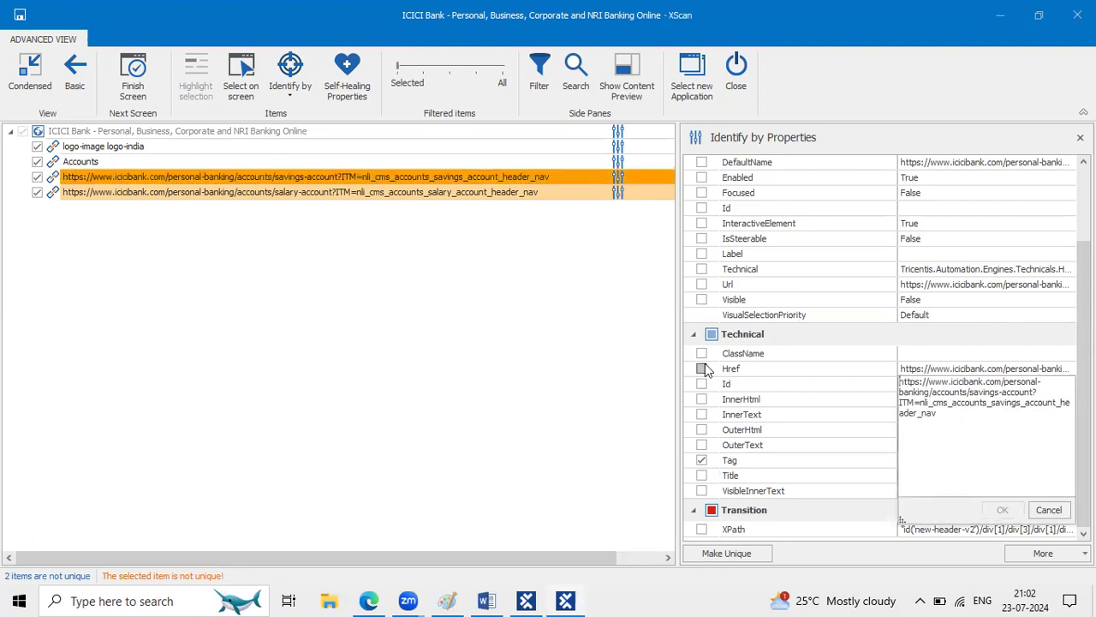
pyautogui.click(599, 447)
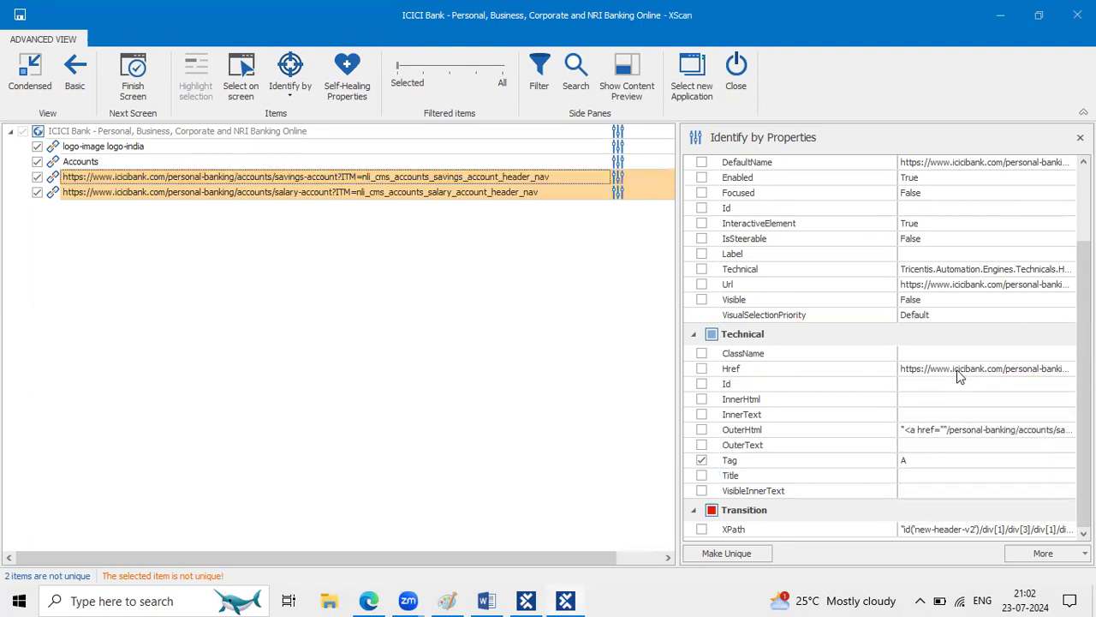
pyautogui.click(959, 375)
pyautogui.moveTo(937, 413); pyautogui.dragTo(899, 383)
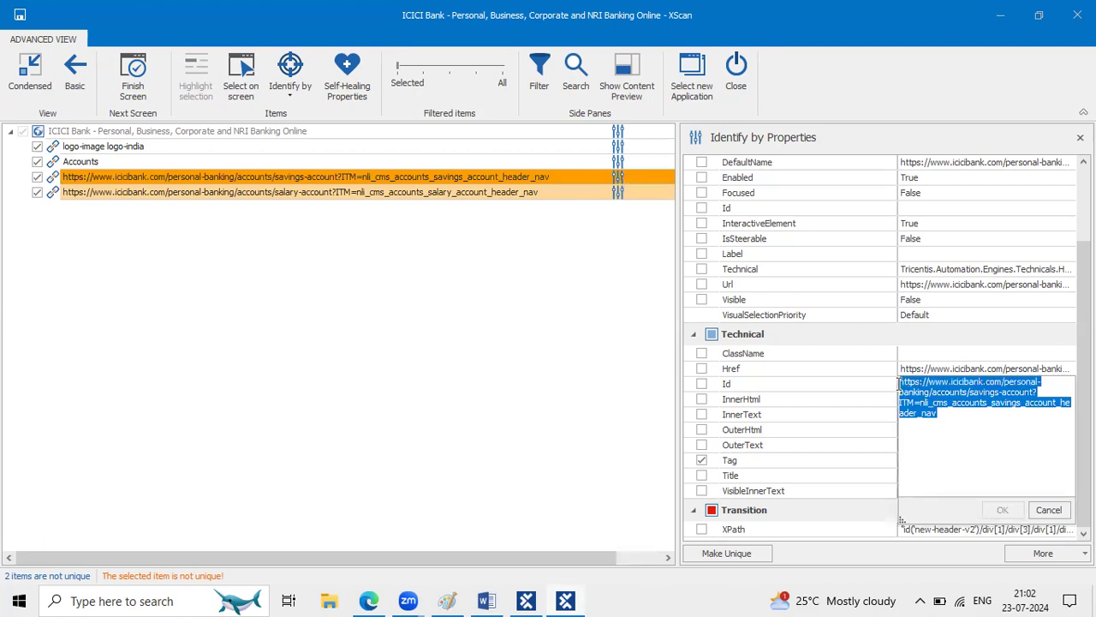
pyautogui.click(835, 335)
pyautogui.scroll(3, 835, 336)
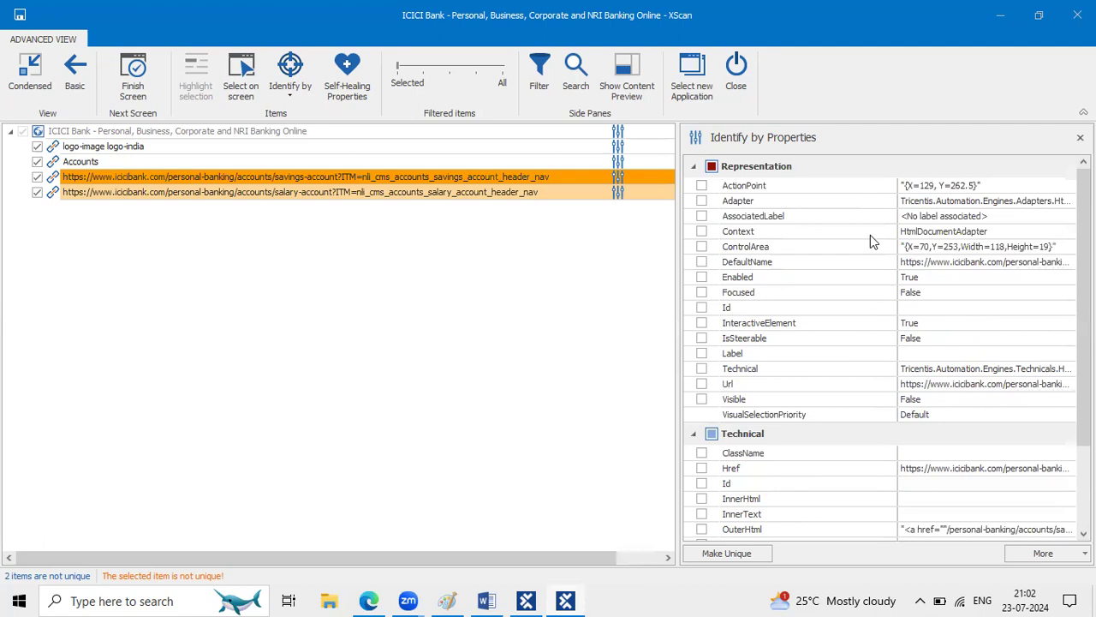
# - Identify the savings-account link by anchor, using the Accounts link as its anchor control
pyautogui.click(301, 178)
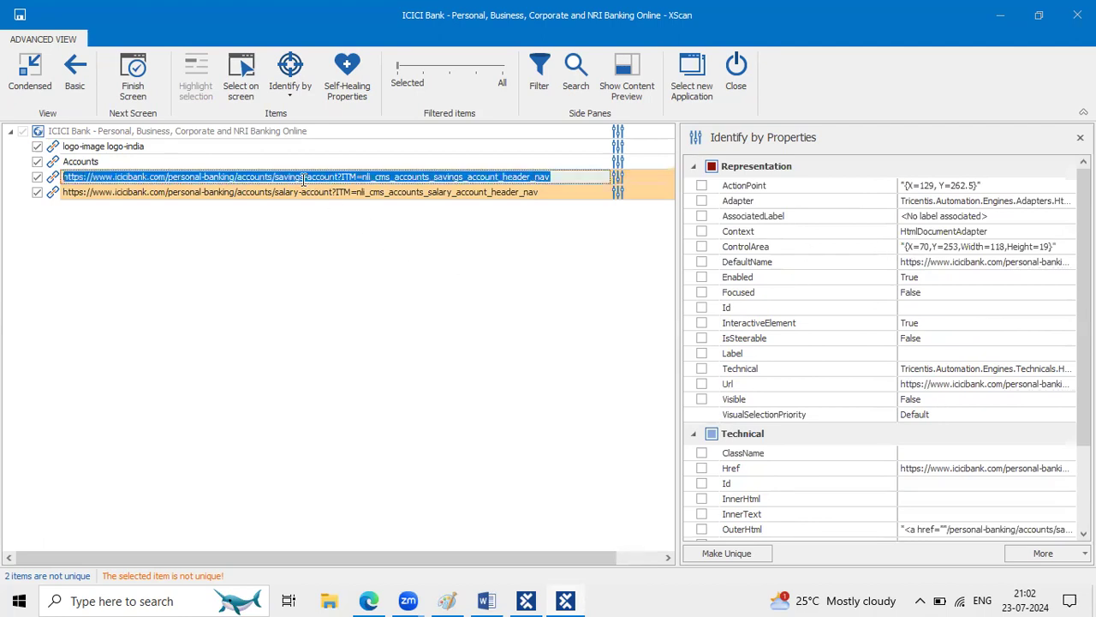
pyautogui.click(303, 75)
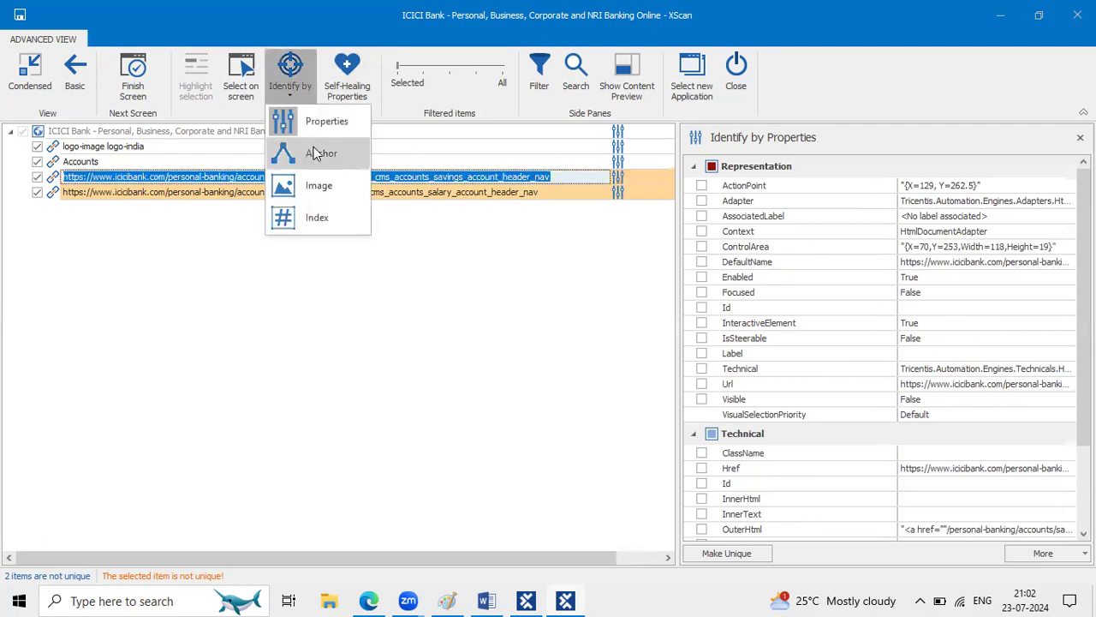
pyautogui.click(314, 152)
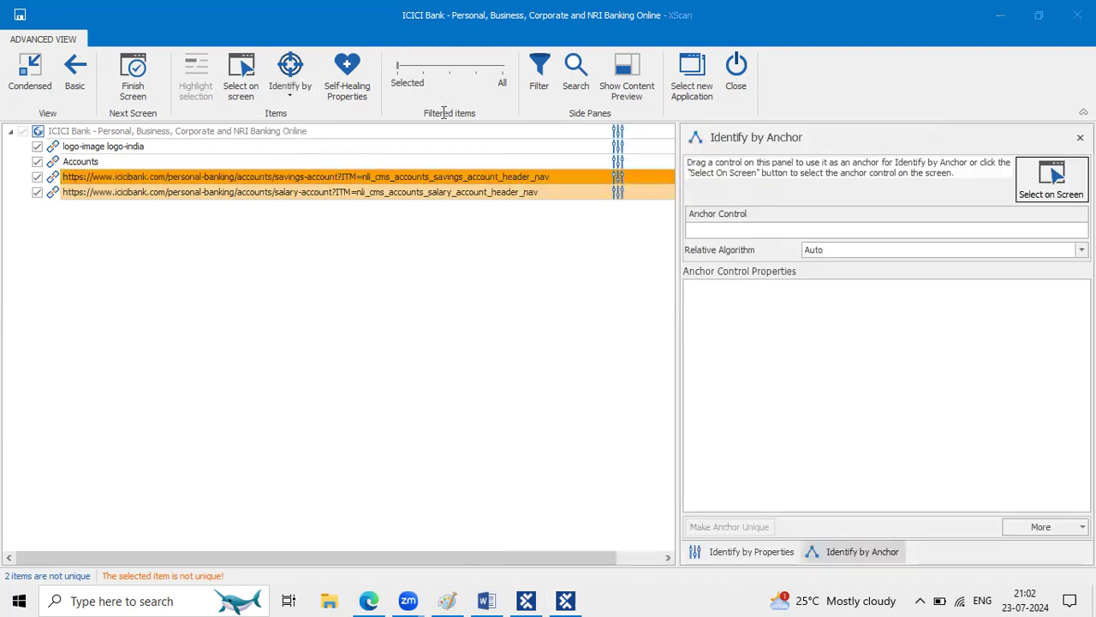
pyautogui.moveTo(77, 175); pyautogui.dragTo(724, 222)
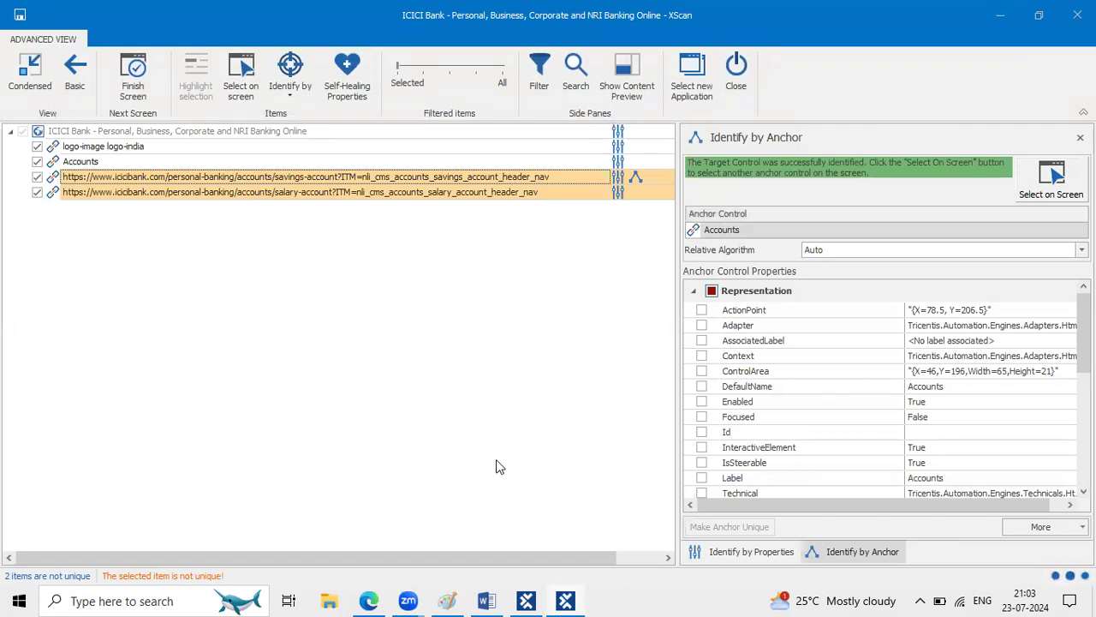
# - Box the scan's progress indicator, recheck the savings-account link's uniqueness and select the salary-account link
pyautogui.click(409, 600)
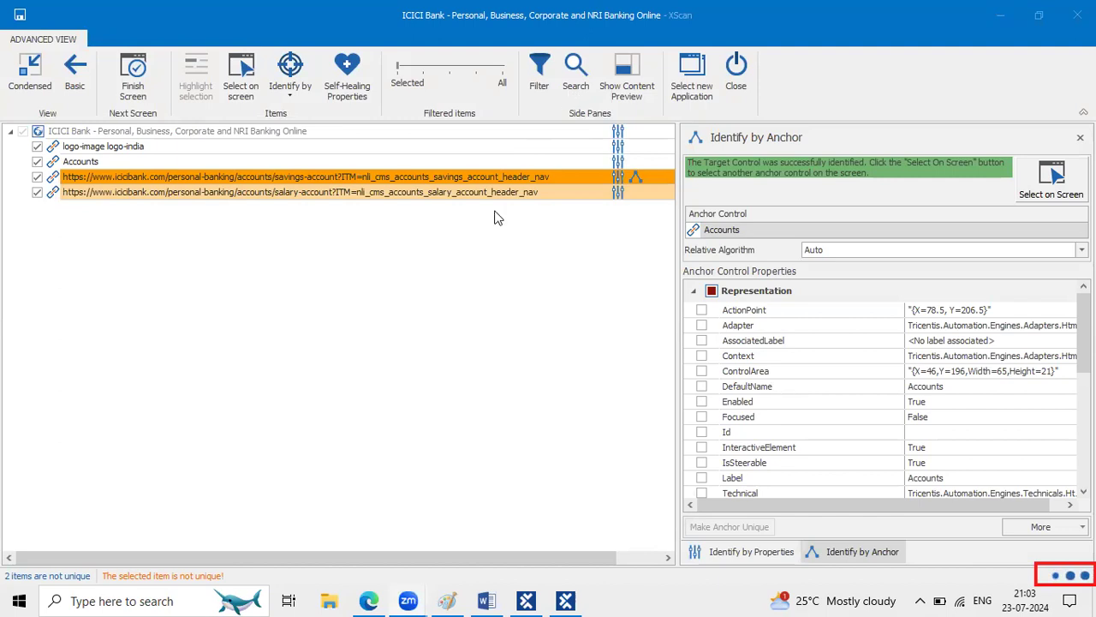
pyautogui.click(361, 179)
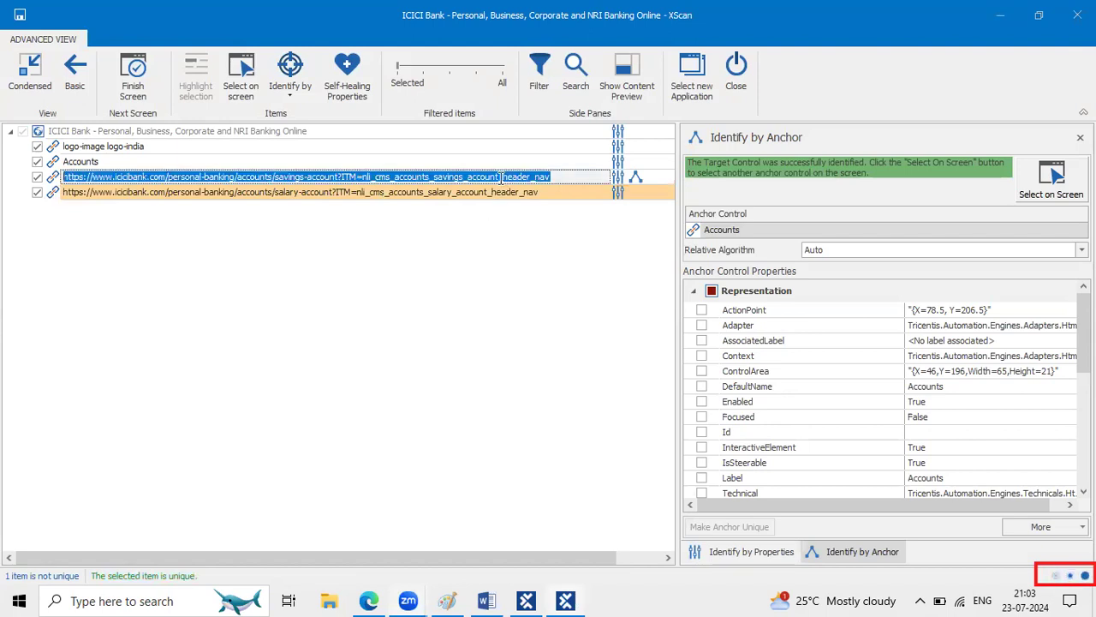
pyautogui.click(554, 308)
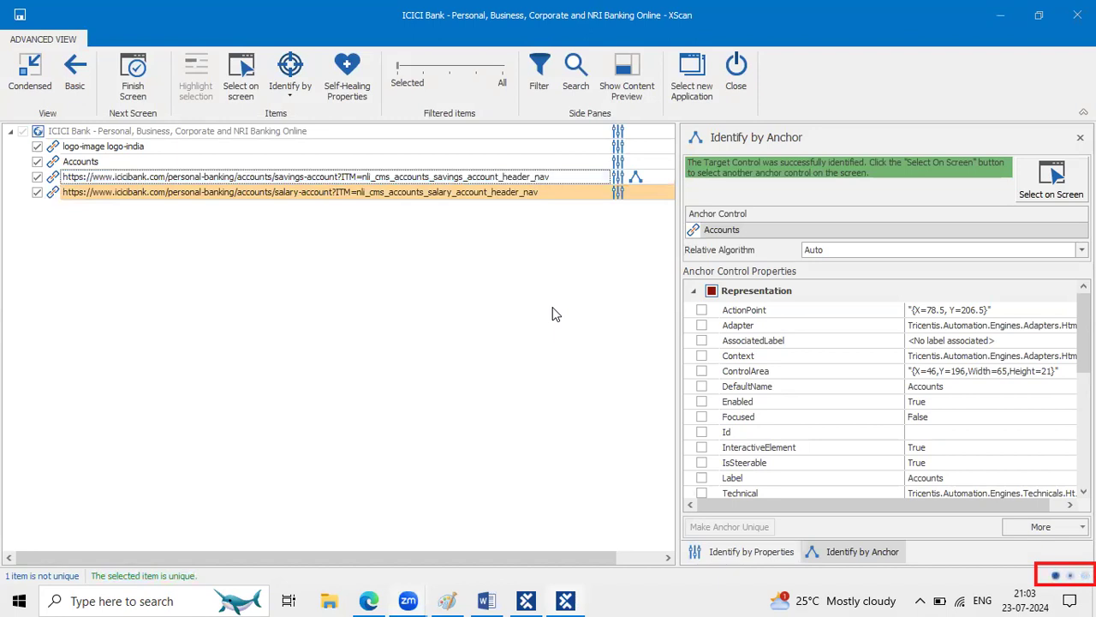
pyautogui.click(557, 177)
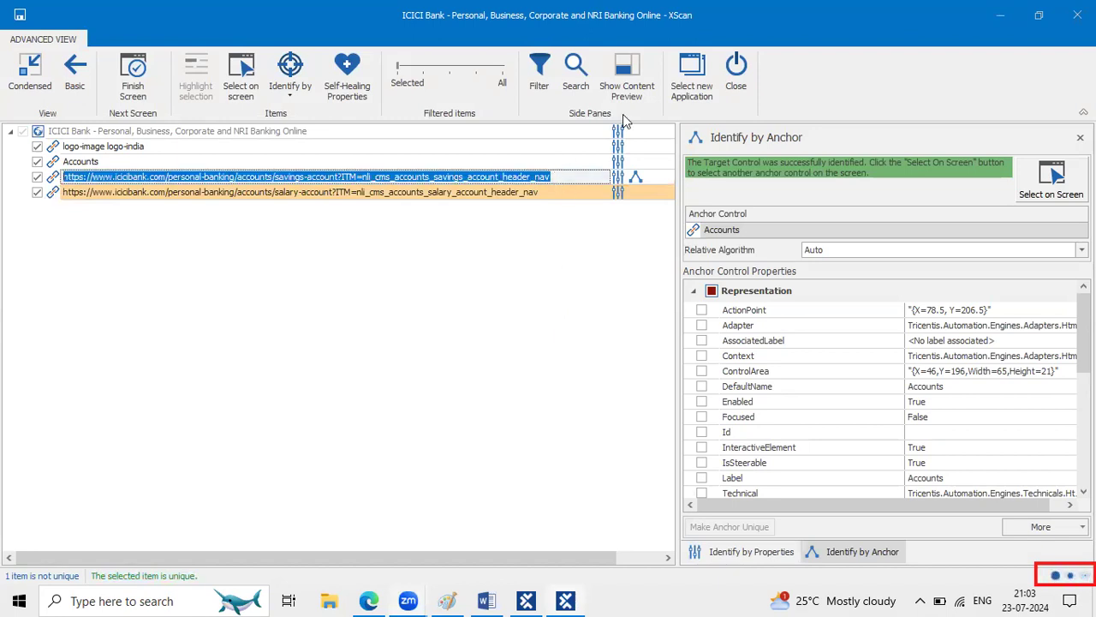
pyautogui.click(356, 193)
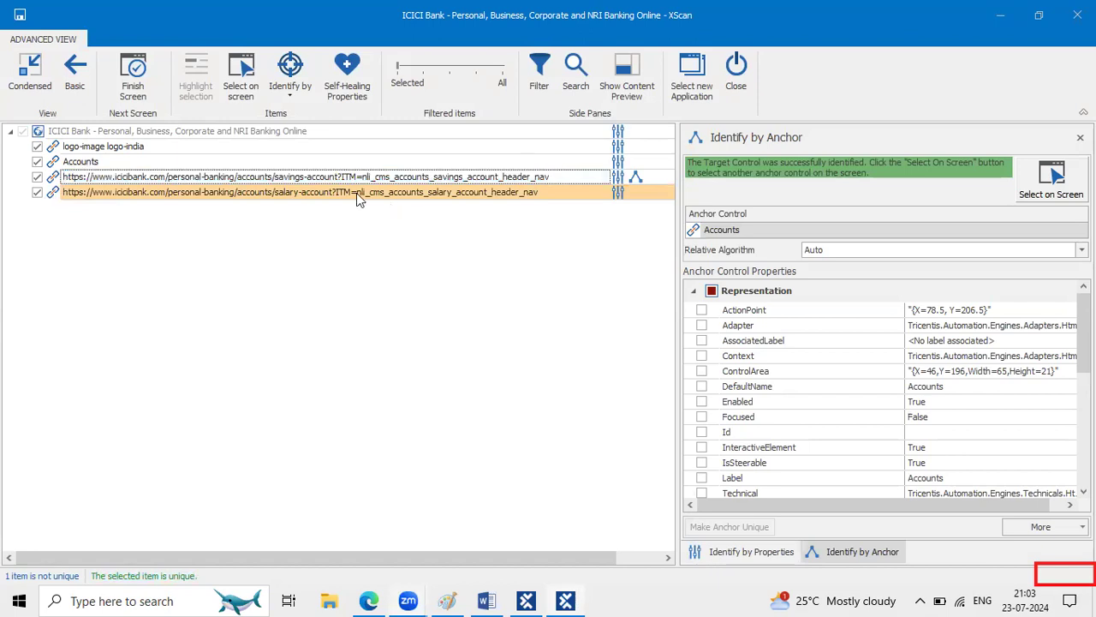
# - Identify the salary-account link by anchor, using the Accounts link as its anchor control
pyautogui.click(302, 80)
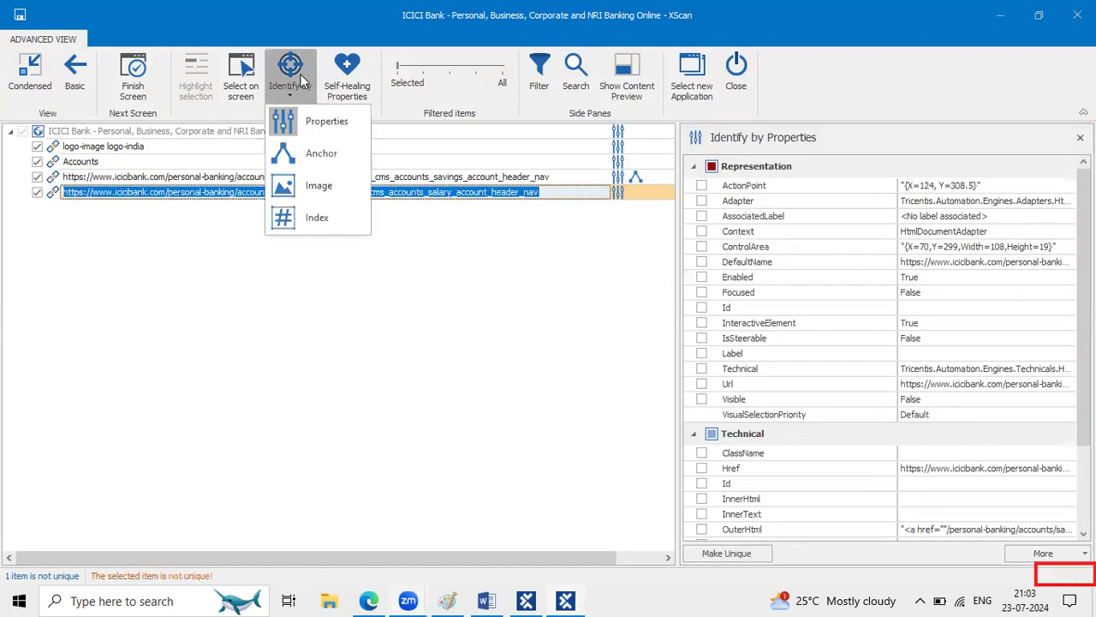
pyautogui.click(305, 153)
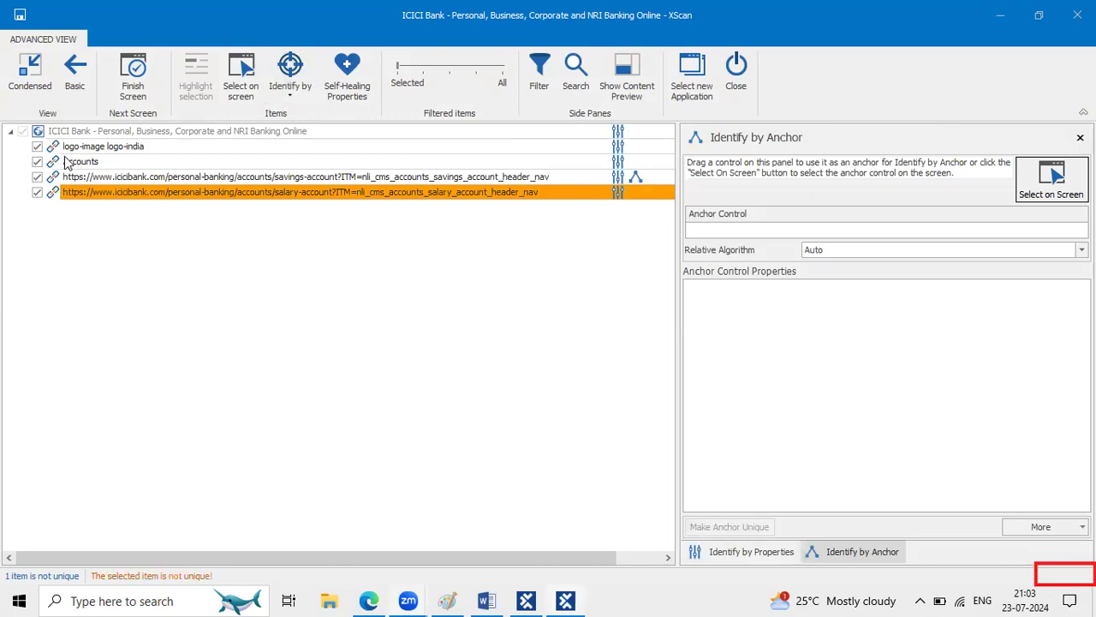
pyautogui.moveTo(68, 163); pyautogui.dragTo(687, 198)
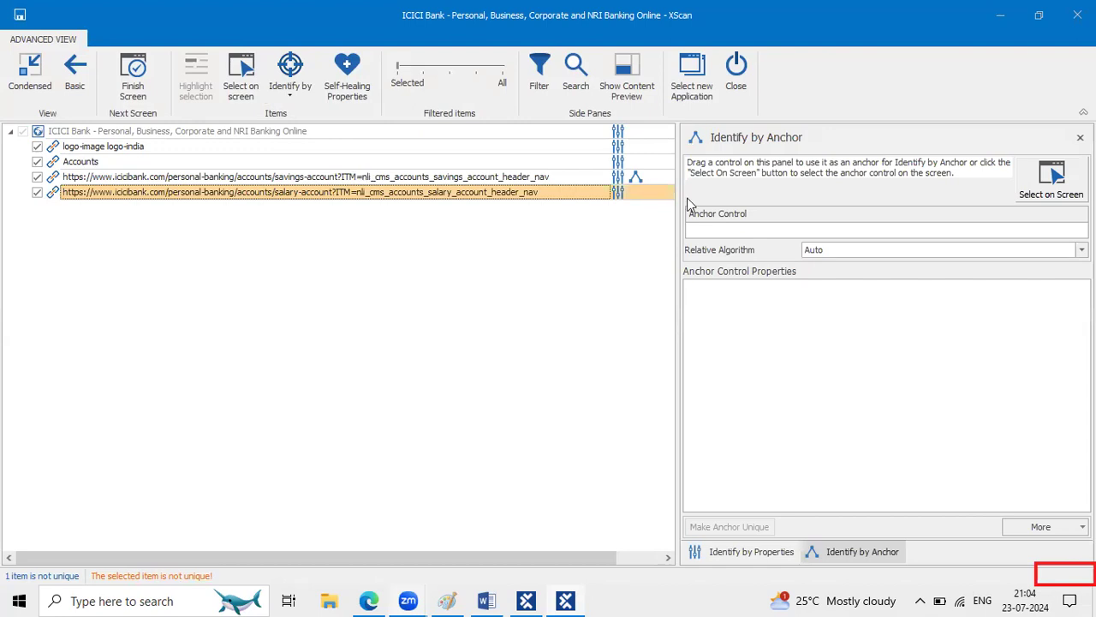
pyautogui.moveTo(83, 165); pyautogui.dragTo(717, 221)
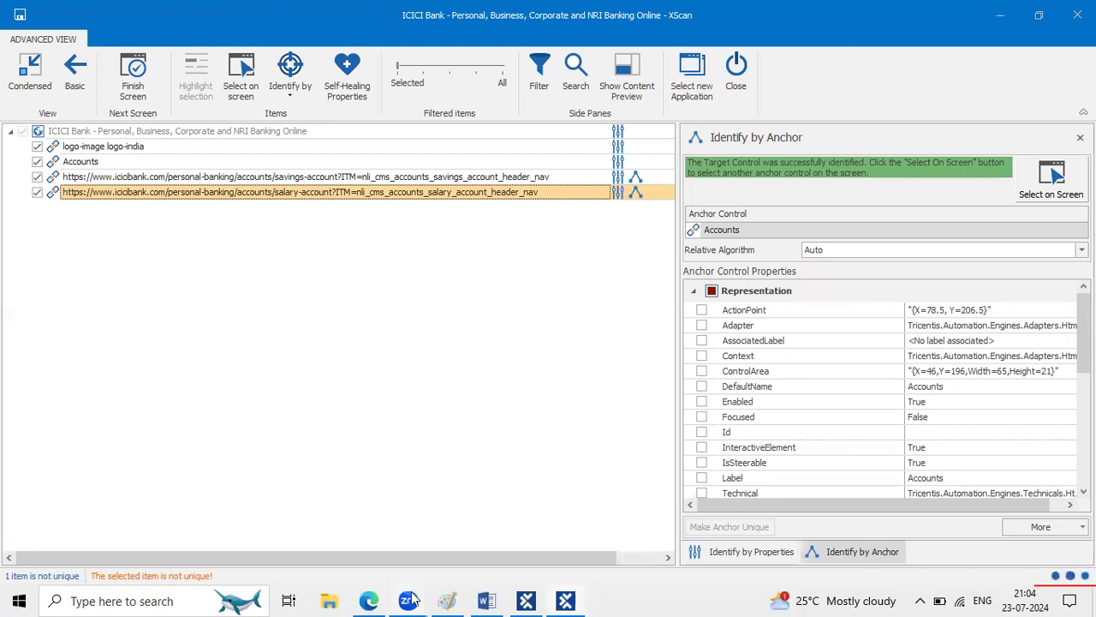
pyautogui.moveTo(409, 599)
pyautogui.click(483, 558)
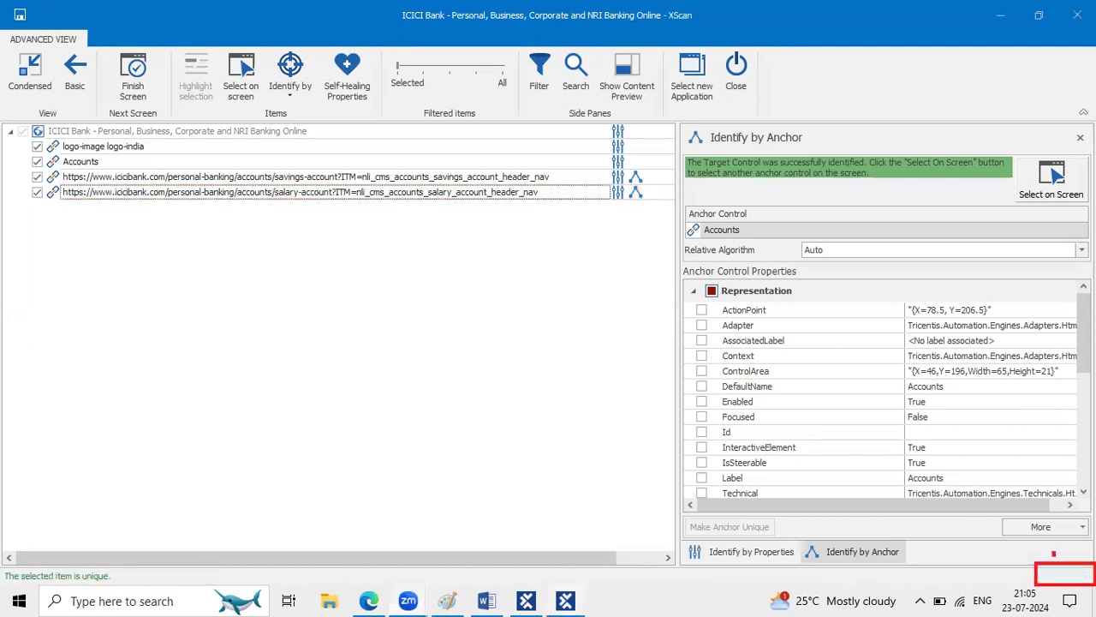
pyautogui.click(769, 374)
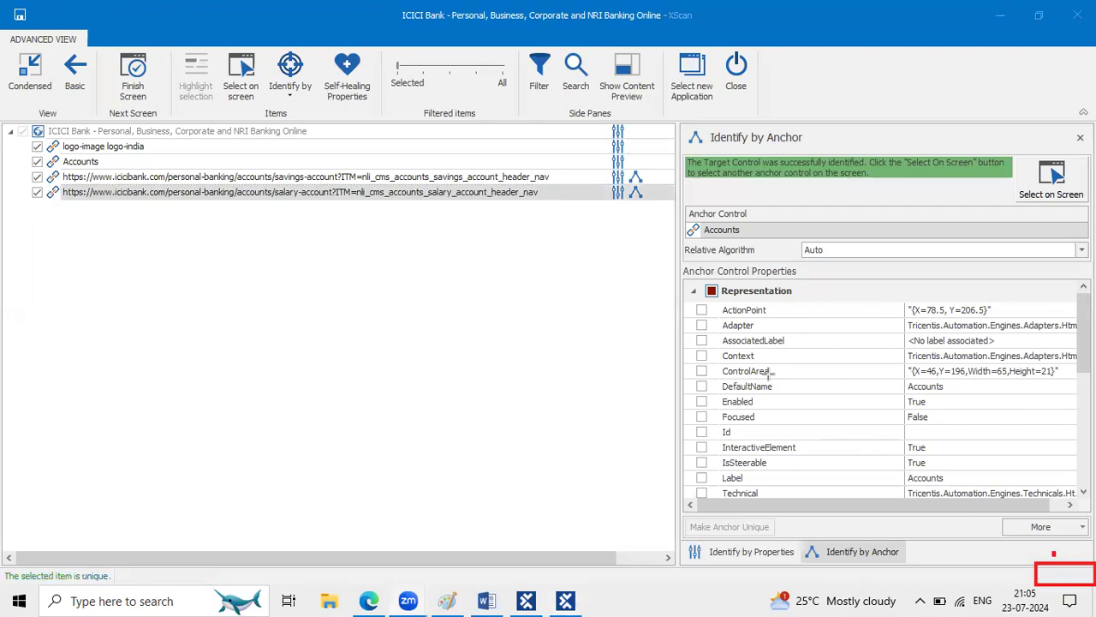
pyautogui.click(298, 249)
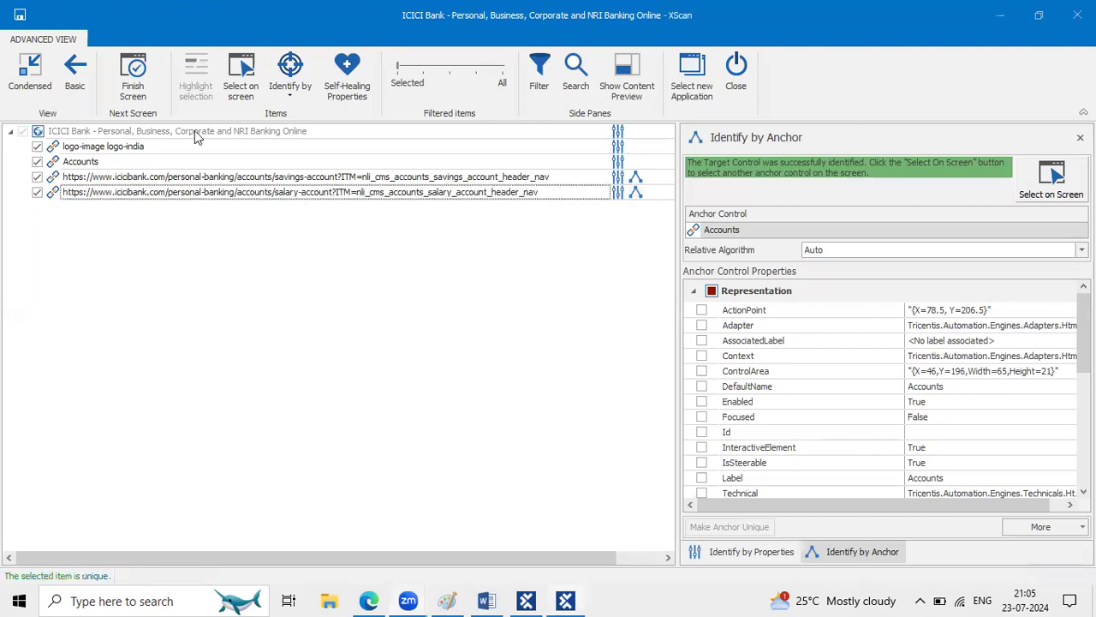
# - Save the scanned module, close the scan, and display the new ICICI Bank module in Tosca Commander
pyautogui.click(18, 19)
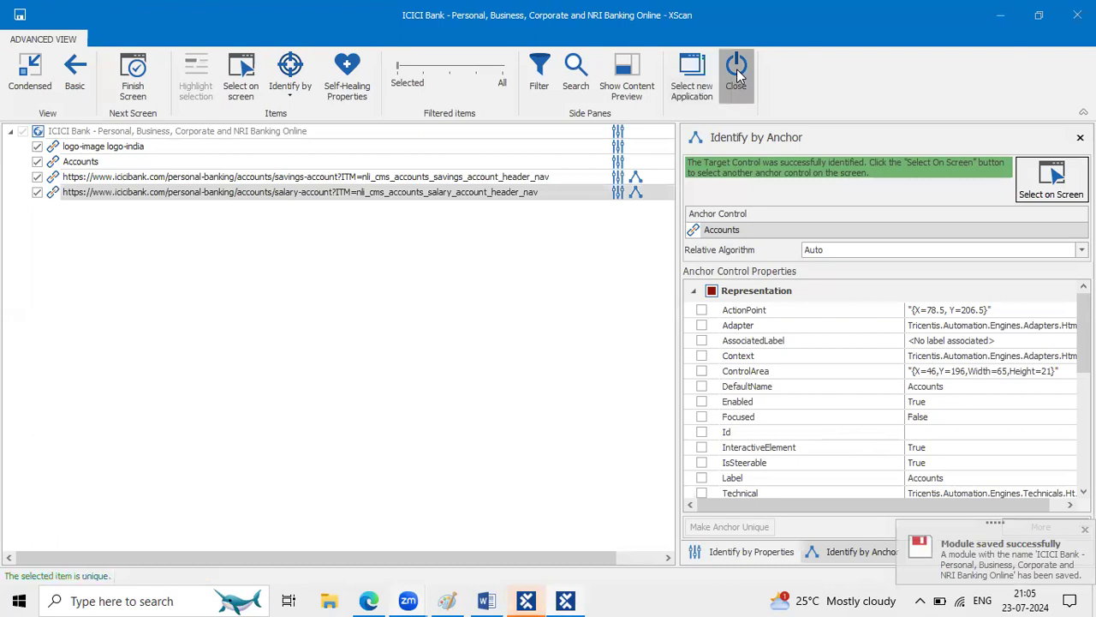
pyautogui.click(736, 69)
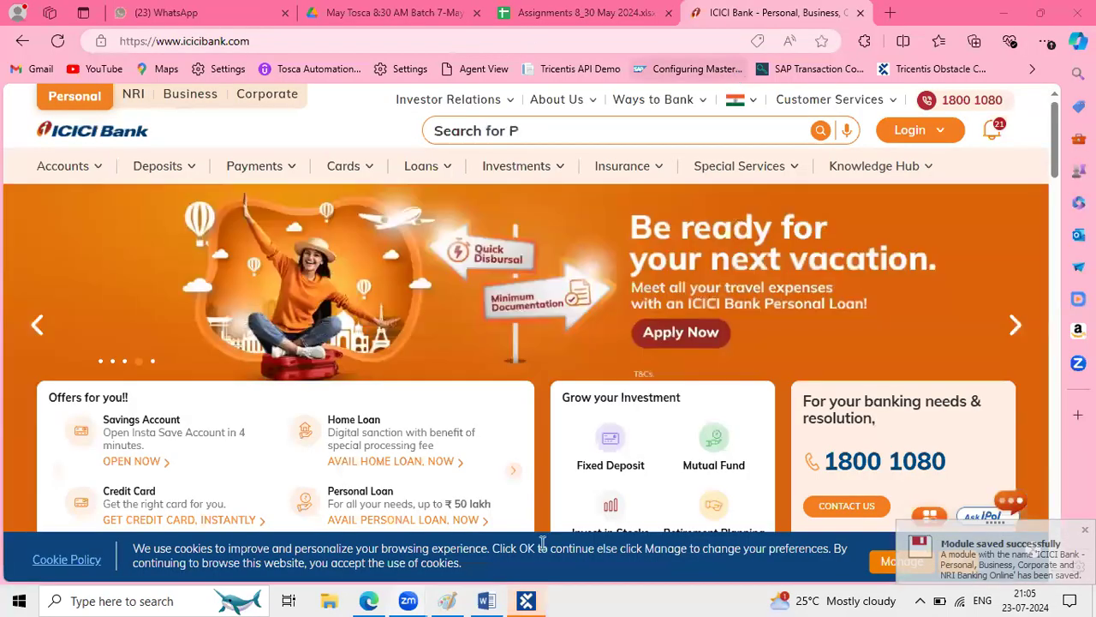
pyautogui.click(527, 601)
pyautogui.scroll(-2, 106, 411)
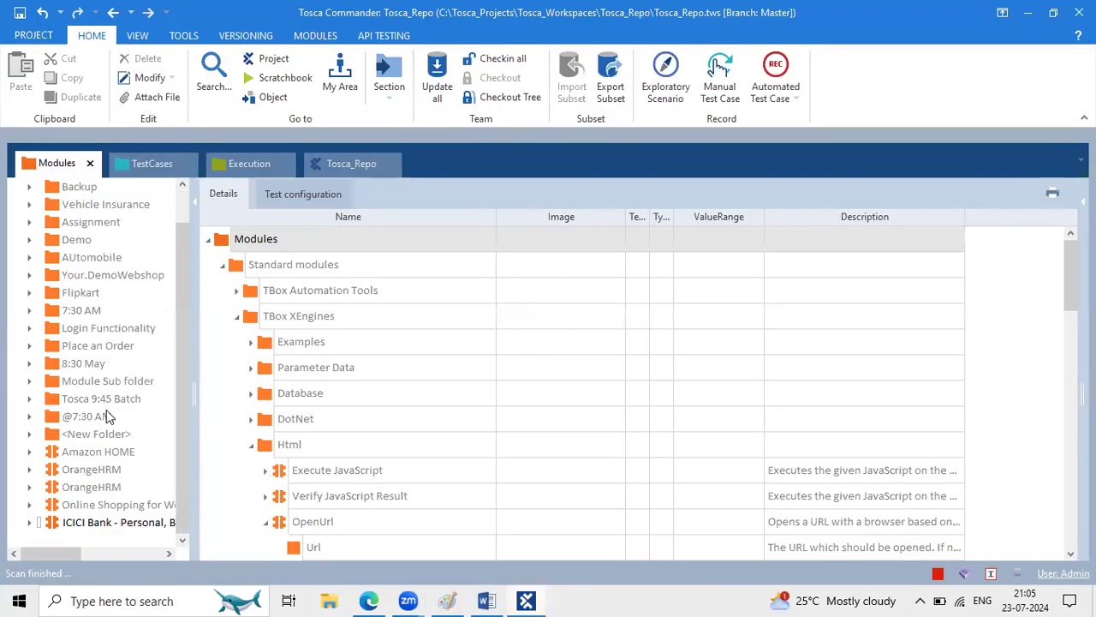
pyautogui.click(90, 526)
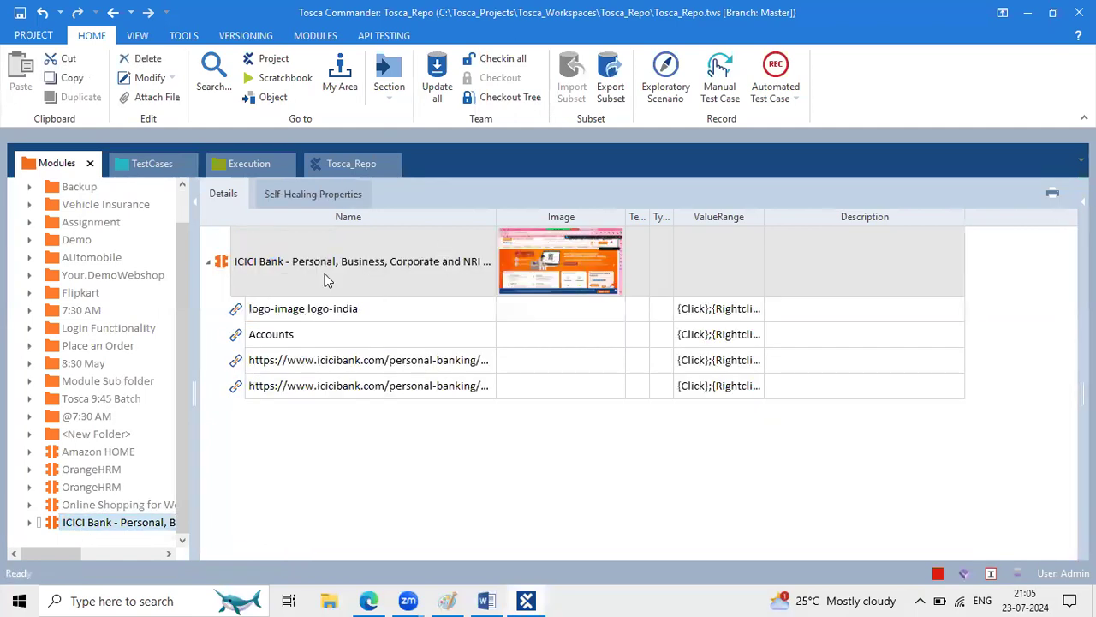
# - Examine the ICICI Bank module's full name against the title of the bank's page in the browser
pyautogui.click(326, 278)
pyautogui.click(430, 262)
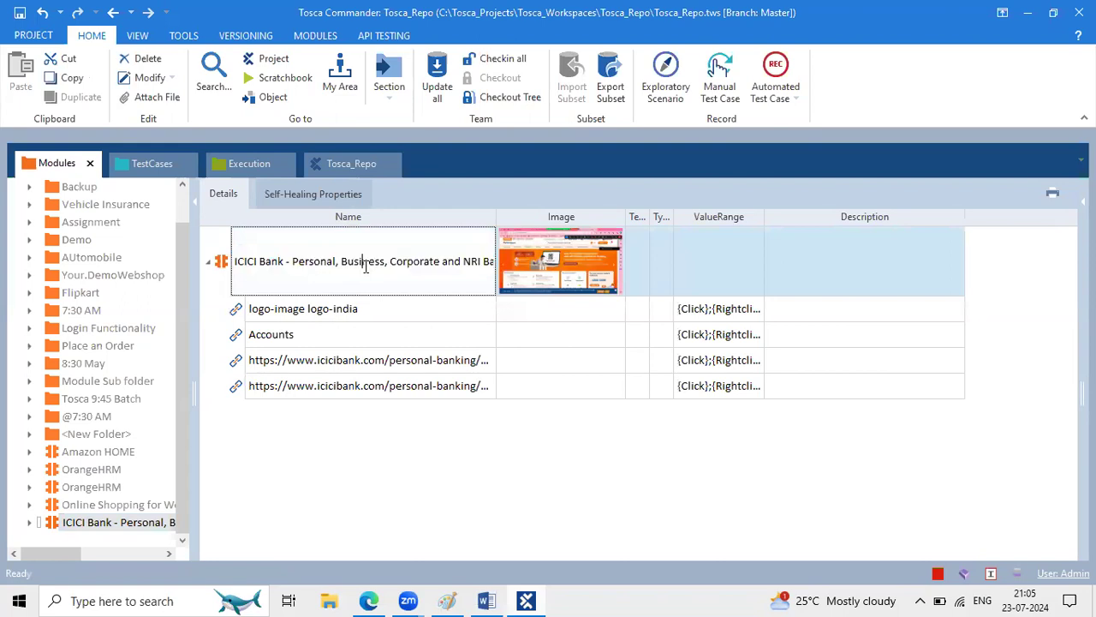
pyautogui.moveTo(496, 216); pyautogui.dragTo(557, 216)
pyautogui.click(531, 276)
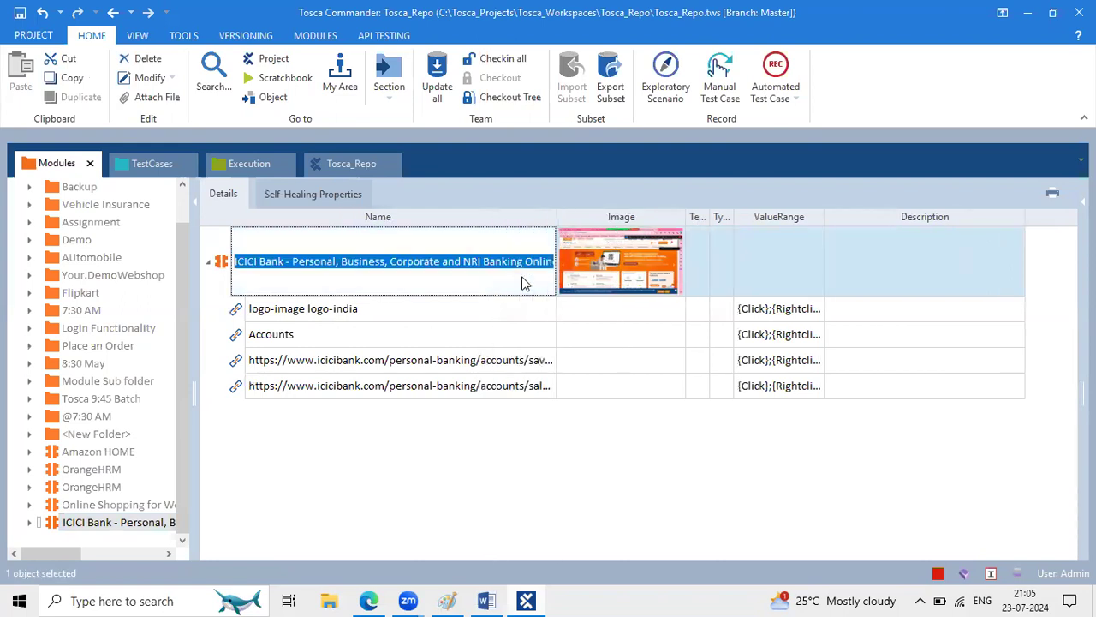
pyautogui.click(274, 261)
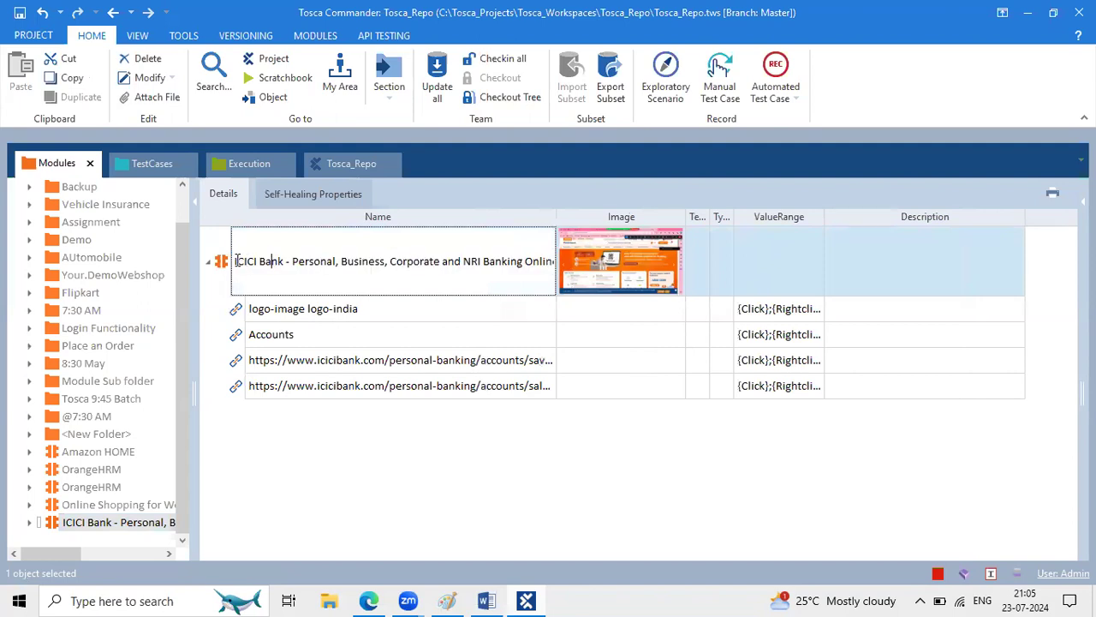
pyautogui.moveTo(235, 261); pyautogui.dragTo(579, 261)
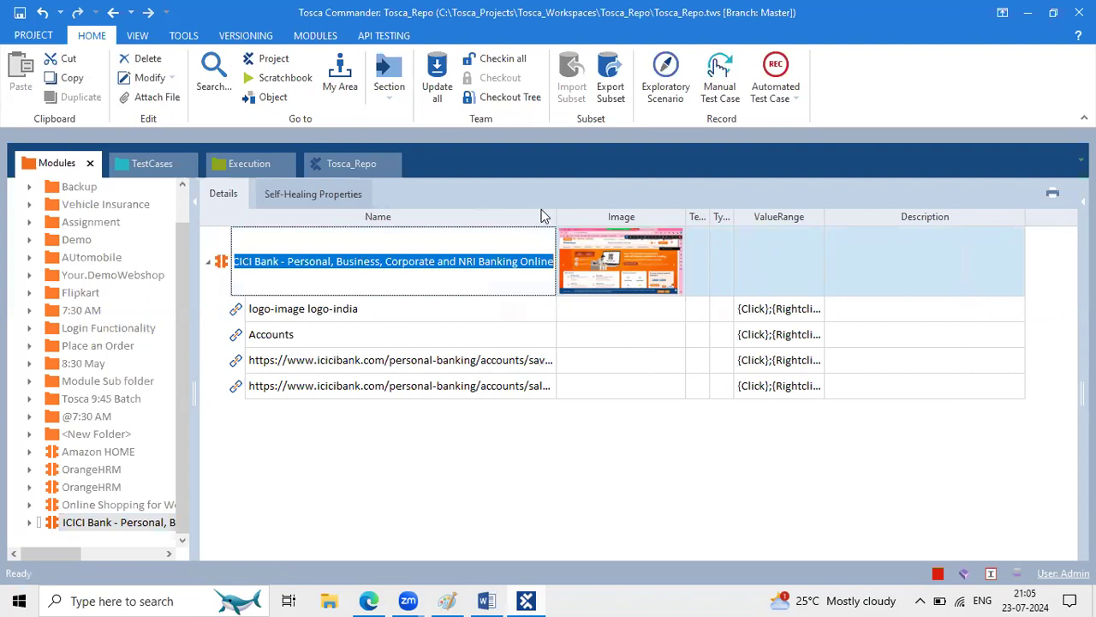
pyautogui.moveTo(553, 214); pyautogui.dragTo(426, 214)
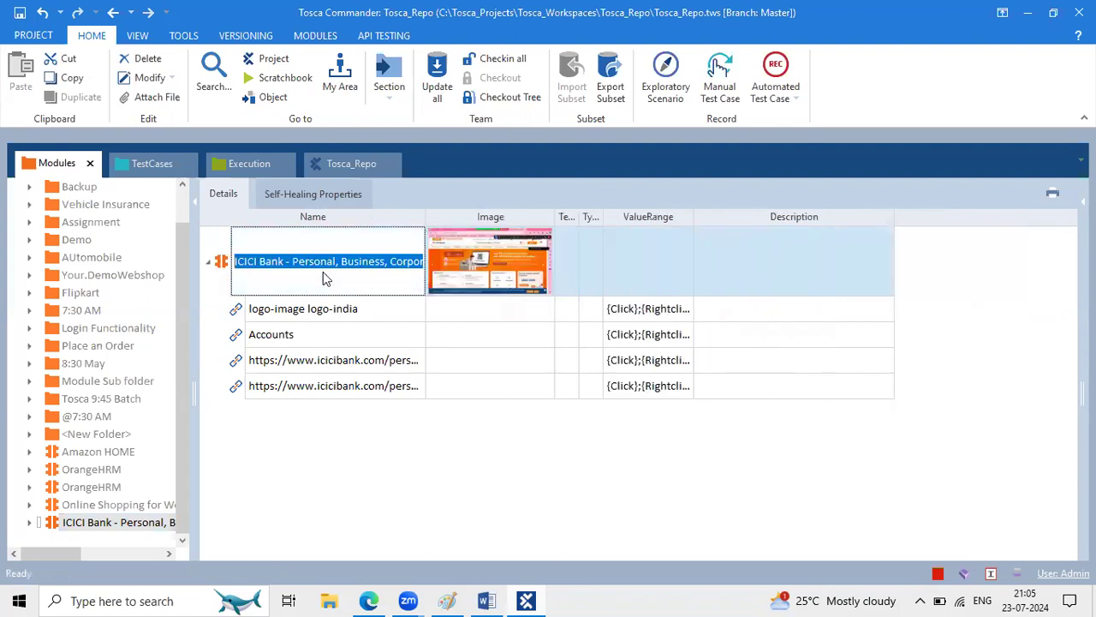
pyautogui.click(389, 261)
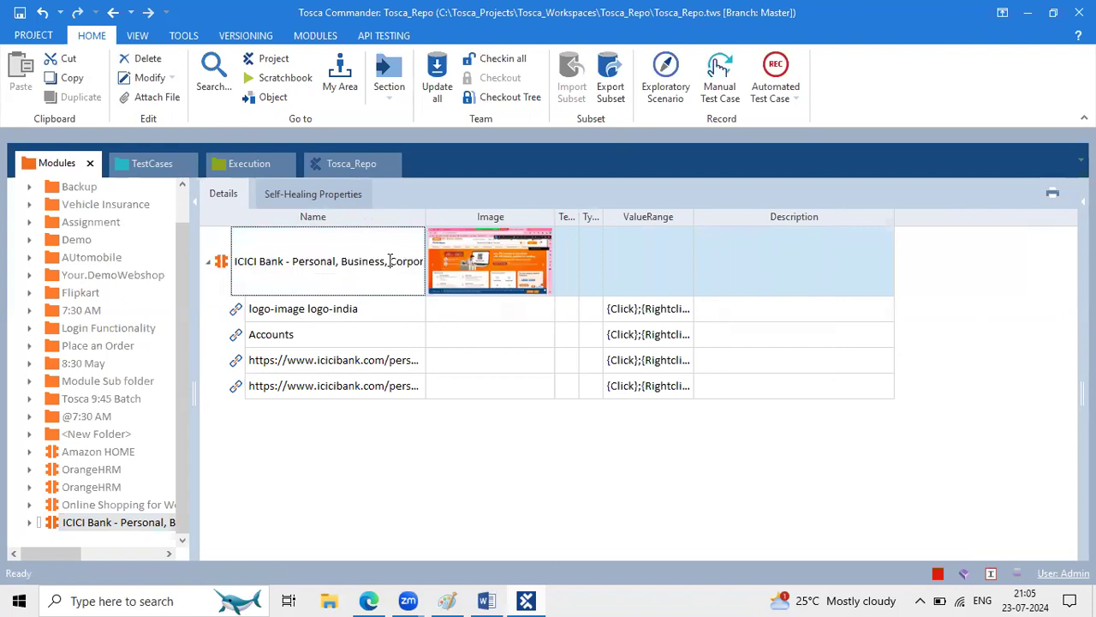
pyautogui.moveTo(338, 262); pyautogui.dragTo(223, 267)
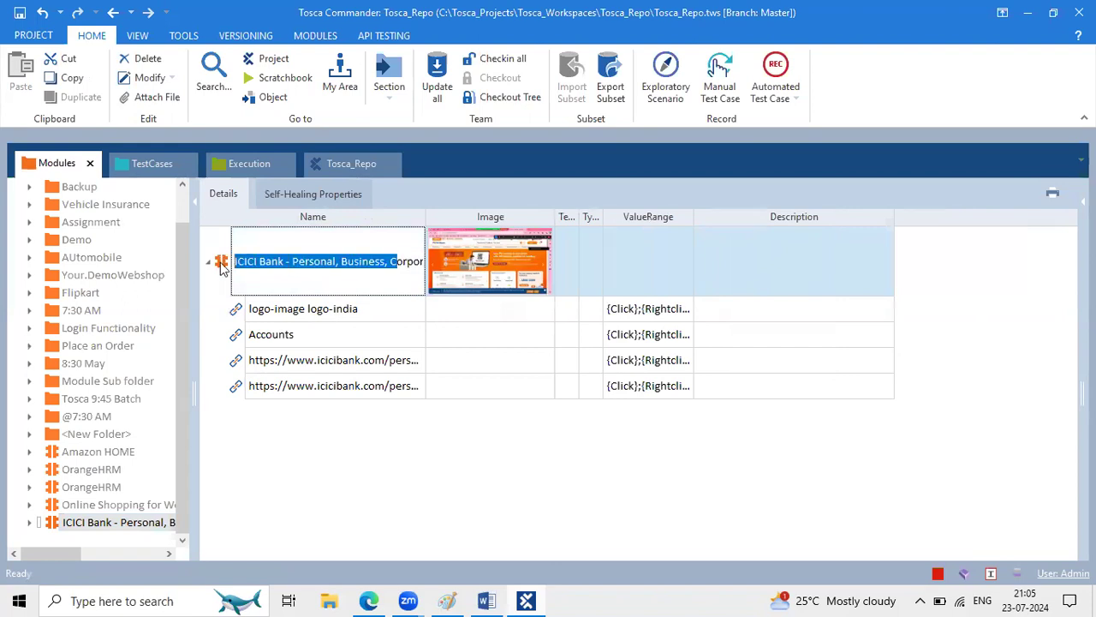
pyautogui.click(335, 262)
pyautogui.moveTo(400, 260); pyautogui.dragTo(231, 268)
pyautogui.click(369, 601)
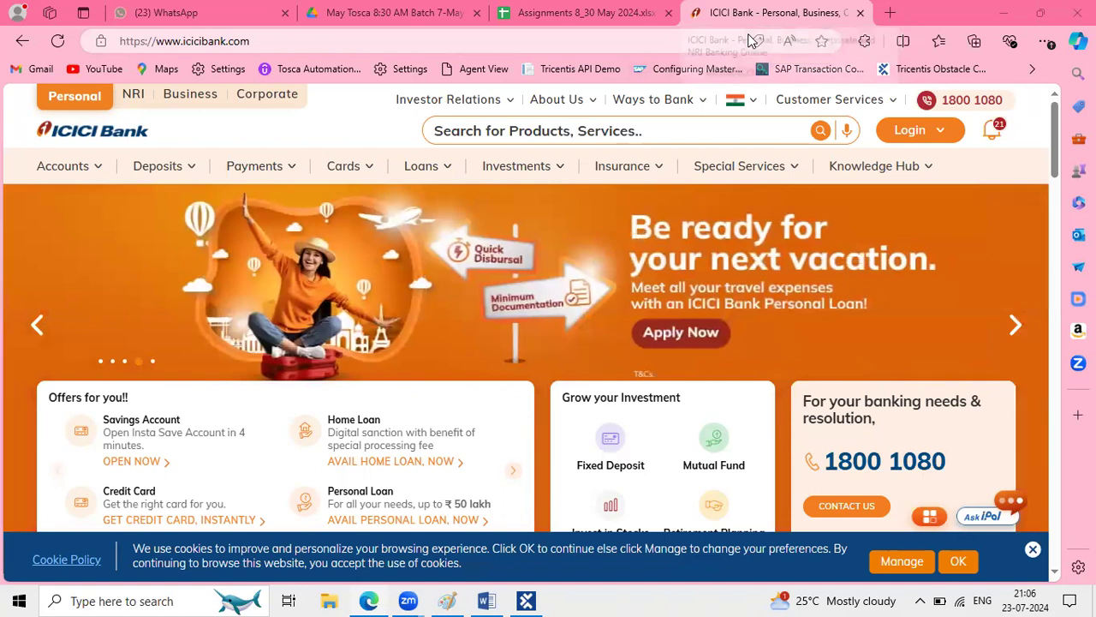
# - Back in Tosca Commander, add the ICICI Bank module after OpenUrl in the ICICI ACCOUNTS Page test case and expand its controls
pyautogui.click(526, 600)
pyautogui.moveTo(221, 262); pyautogui.dragTo(244, 248)
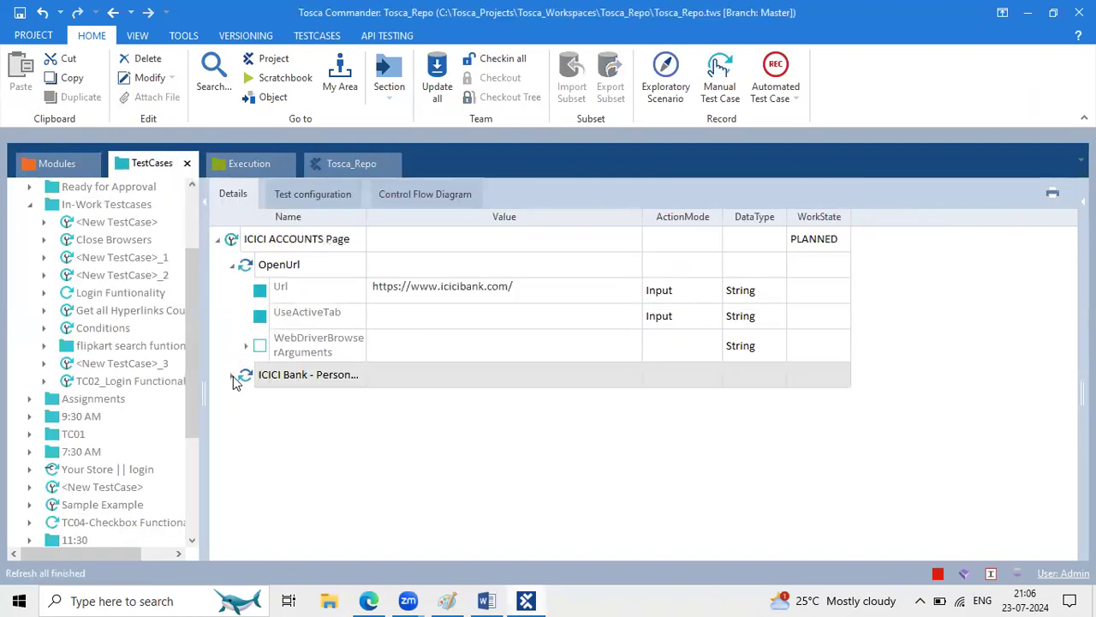
pyautogui.click(232, 375)
pyautogui.click(432, 402)
pyautogui.moveTo(367, 217); pyautogui.dragTo(419, 217)
# - Set the logo-image logo-india step value to Visible = True with the Verify action mode
pyautogui.click(522, 400)
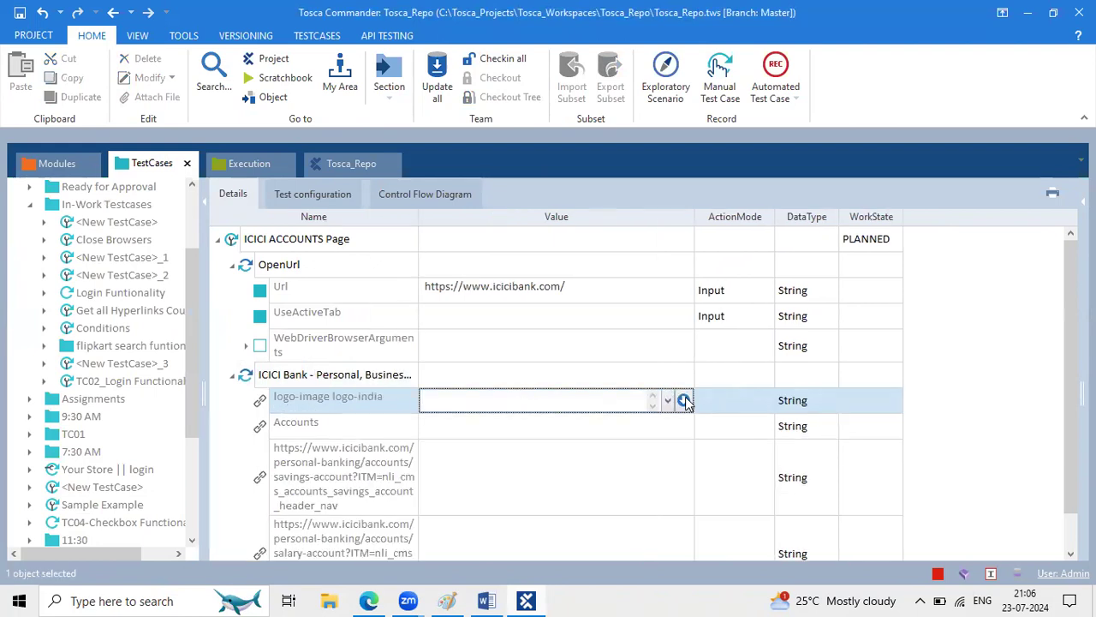
pyautogui.click(683, 400)
pyautogui.click(518, 422)
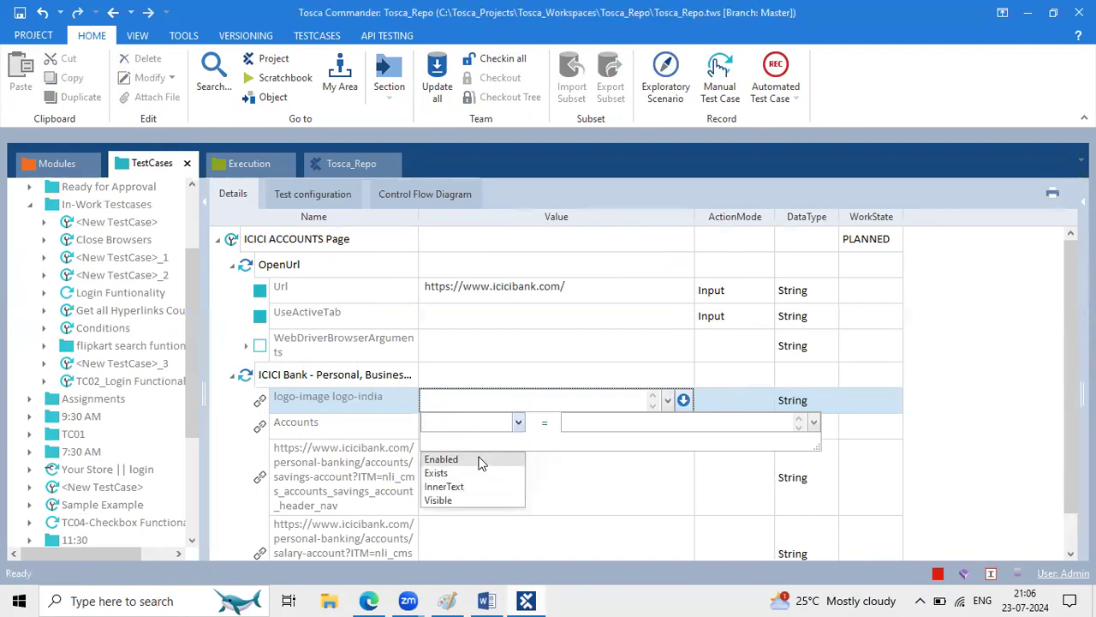
pyautogui.click(468, 501)
pyautogui.click(575, 422)
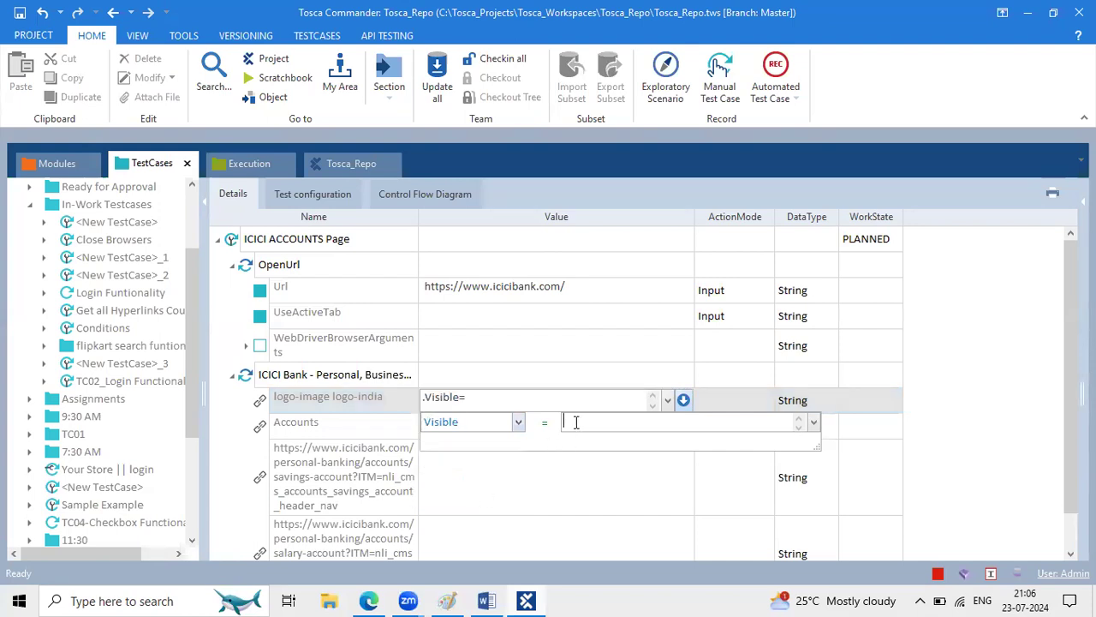
pyautogui.write('True')
pyautogui.press('Return')
pyautogui.click(611, 456)
pyautogui.click(743, 400)
pyautogui.write('Verify')
pyautogui.click(658, 352)
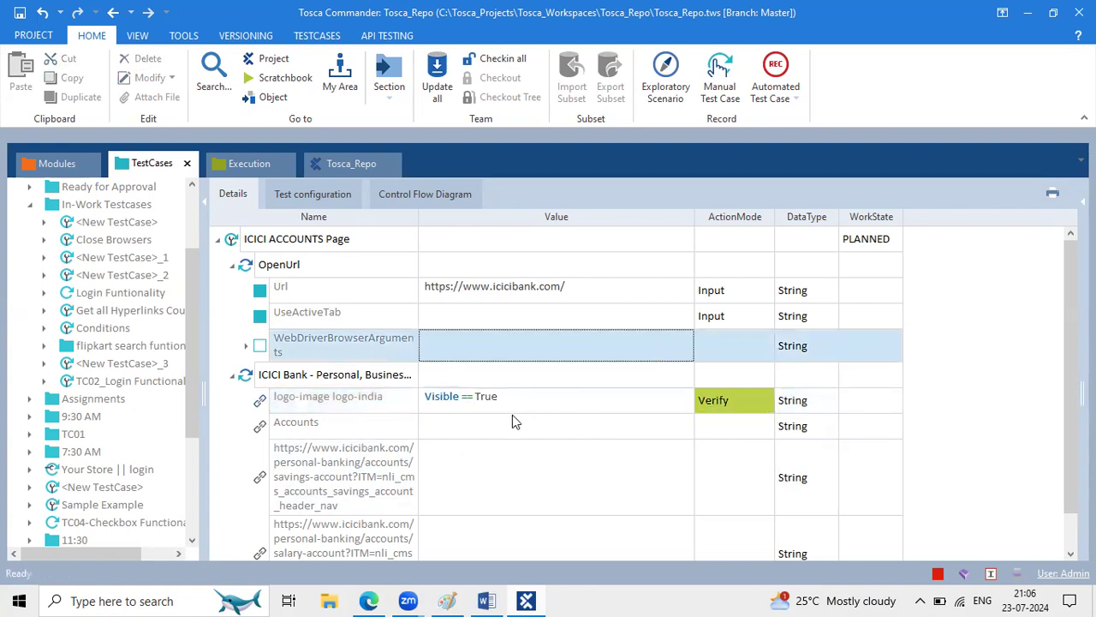
# - Narrow the Value column and examine the logo step's Visible==True expression
pyautogui.click(518, 403)
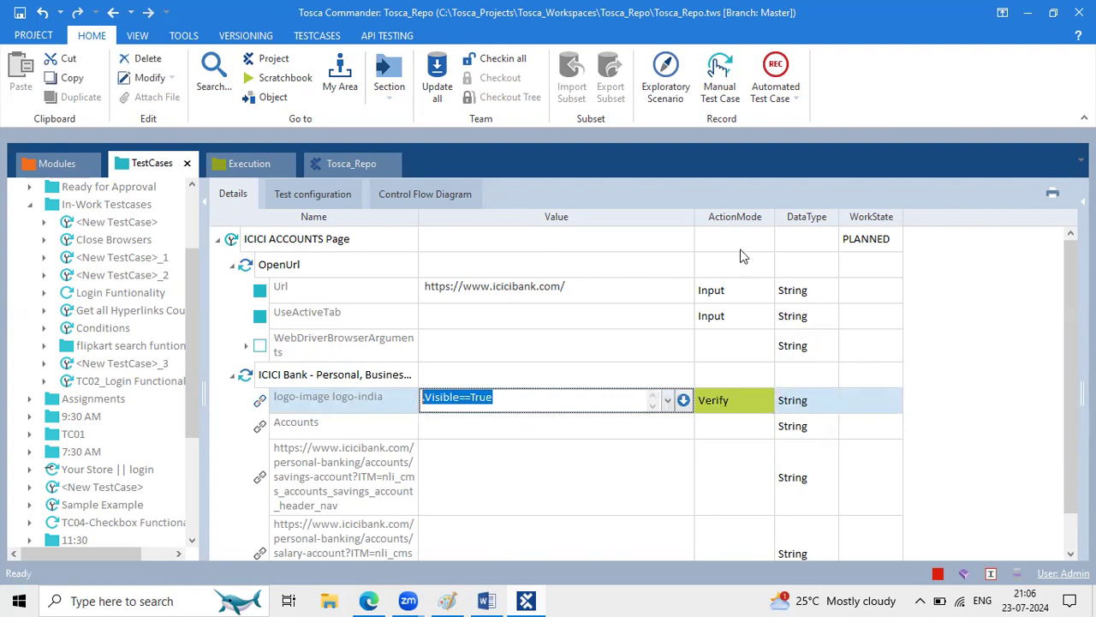
pyautogui.moveTo(694, 219); pyautogui.dragTo(631, 221)
pyautogui.click(505, 423)
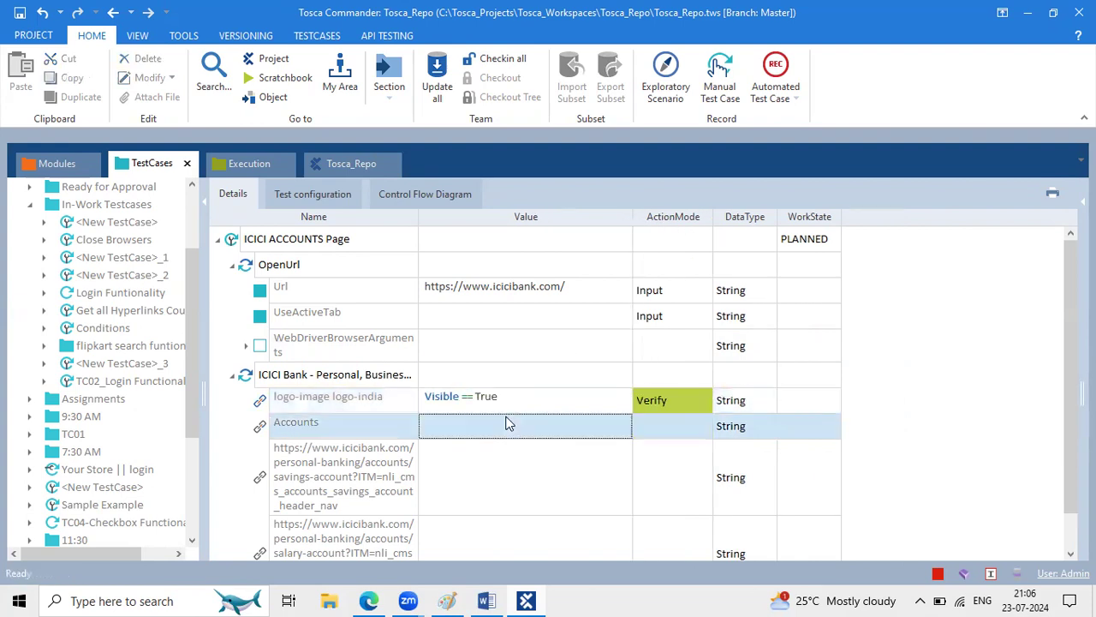
pyautogui.click(526, 399)
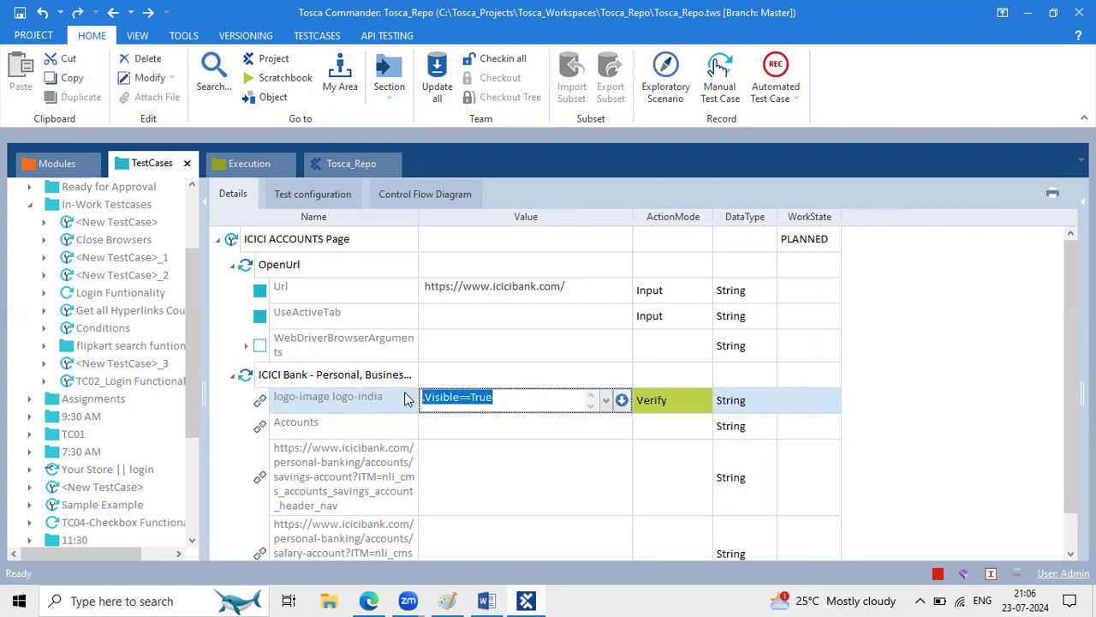
pyautogui.click(503, 394)
pyautogui.moveTo(423, 397)
pyautogui.mouseDown()
pyautogui.moveTo(504, 392)
pyautogui.moveTo(426, 404)
pyautogui.mouseUp()
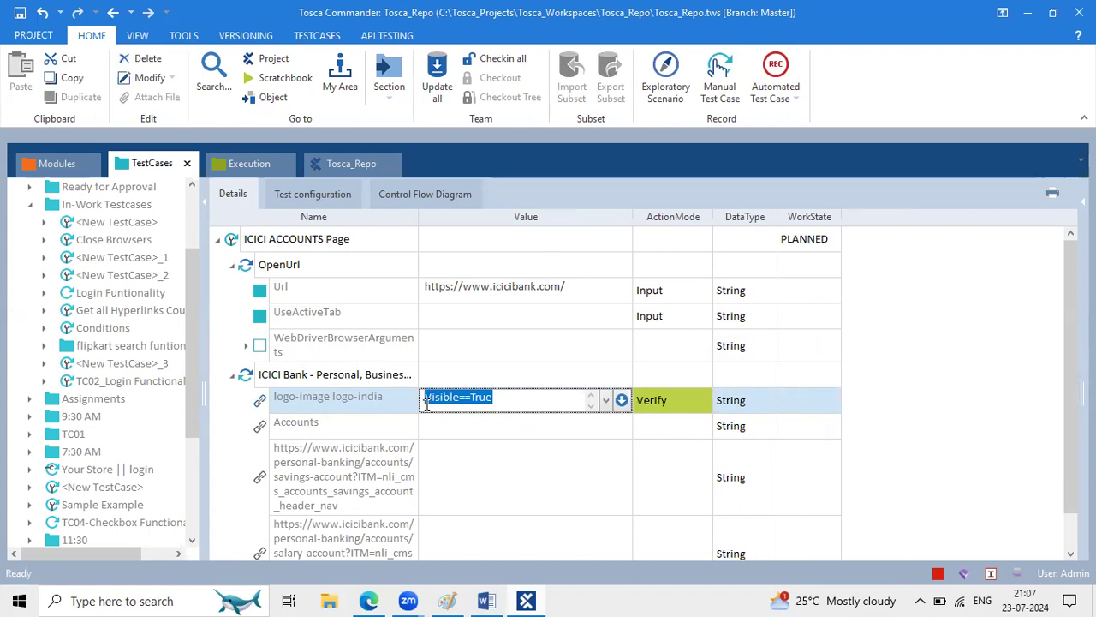
pyautogui.moveTo(519, 405); pyautogui.dragTo(423, 405)
pyautogui.click(467, 449)
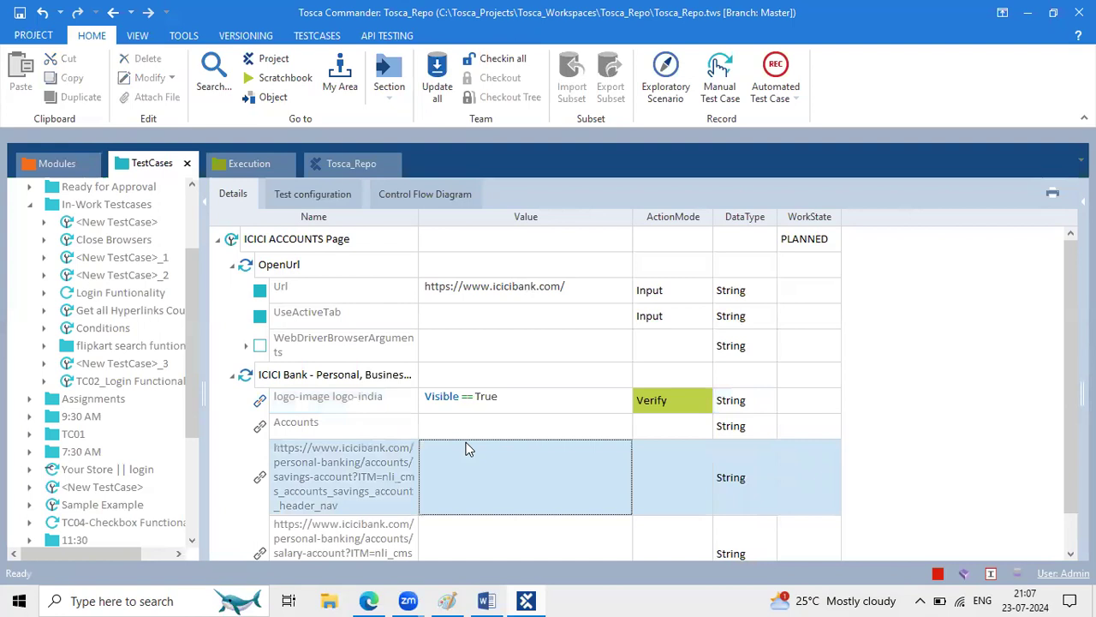
# - Widen the Name column and set the Accounts step value to the InnerText property with the value Accounts
pyautogui.click(478, 426)
pyautogui.click(478, 426)
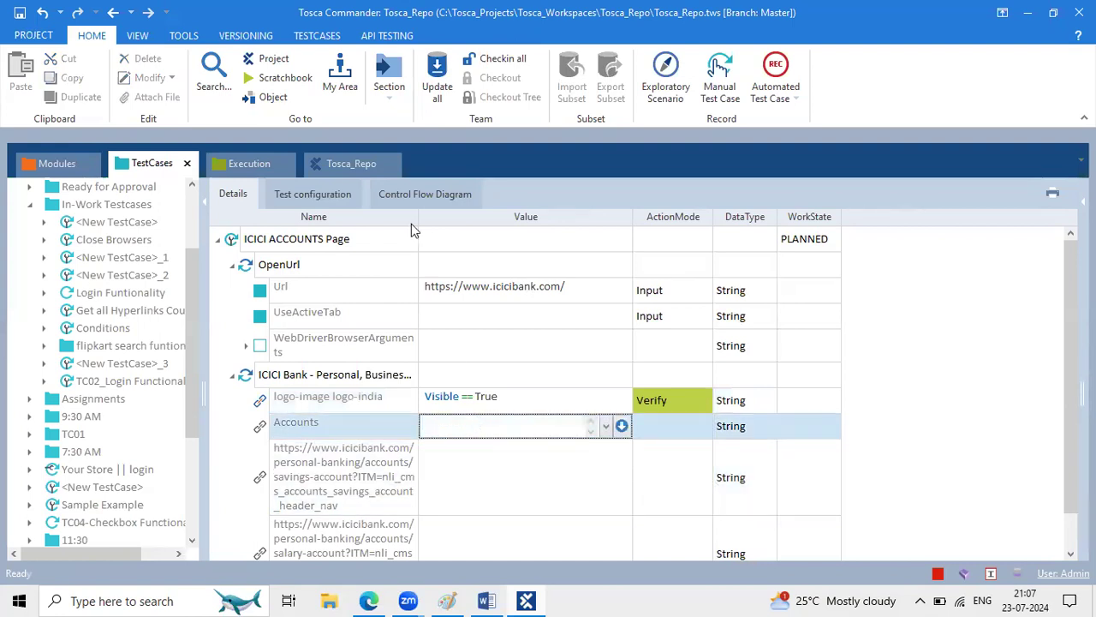
pyautogui.moveTo(416, 216); pyautogui.dragTo(450, 216)
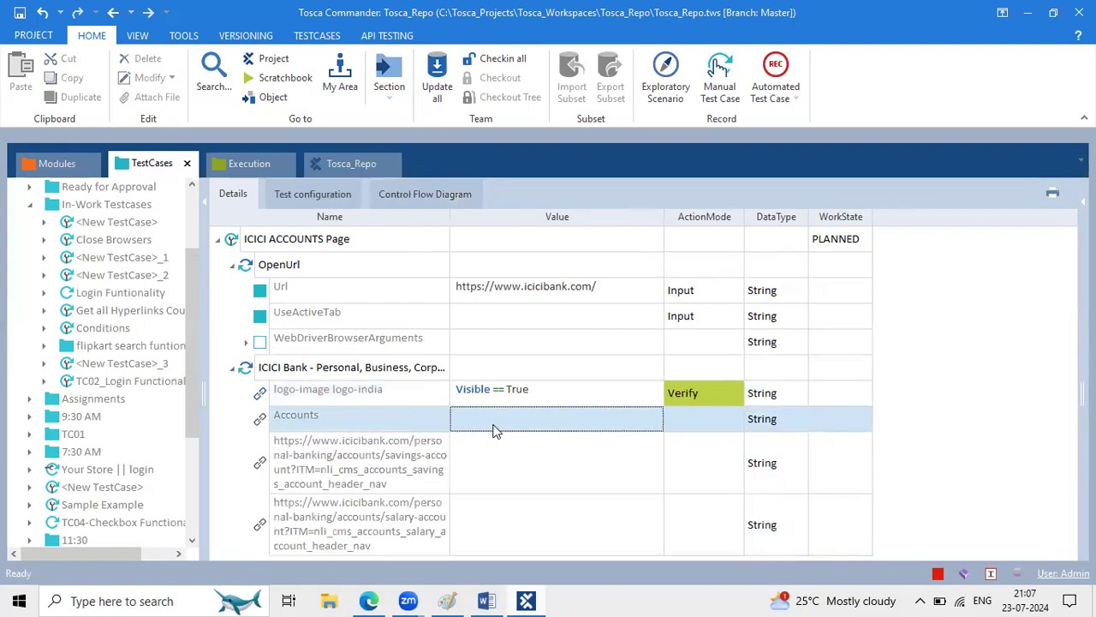
pyautogui.click(495, 427)
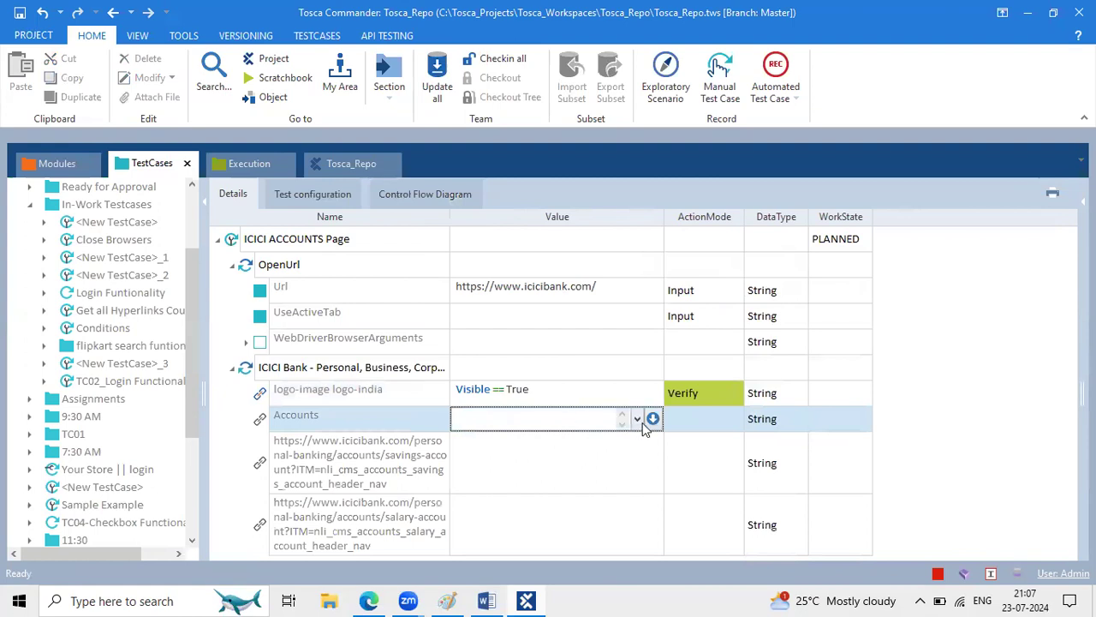
pyautogui.click(652, 418)
pyautogui.click(550, 441)
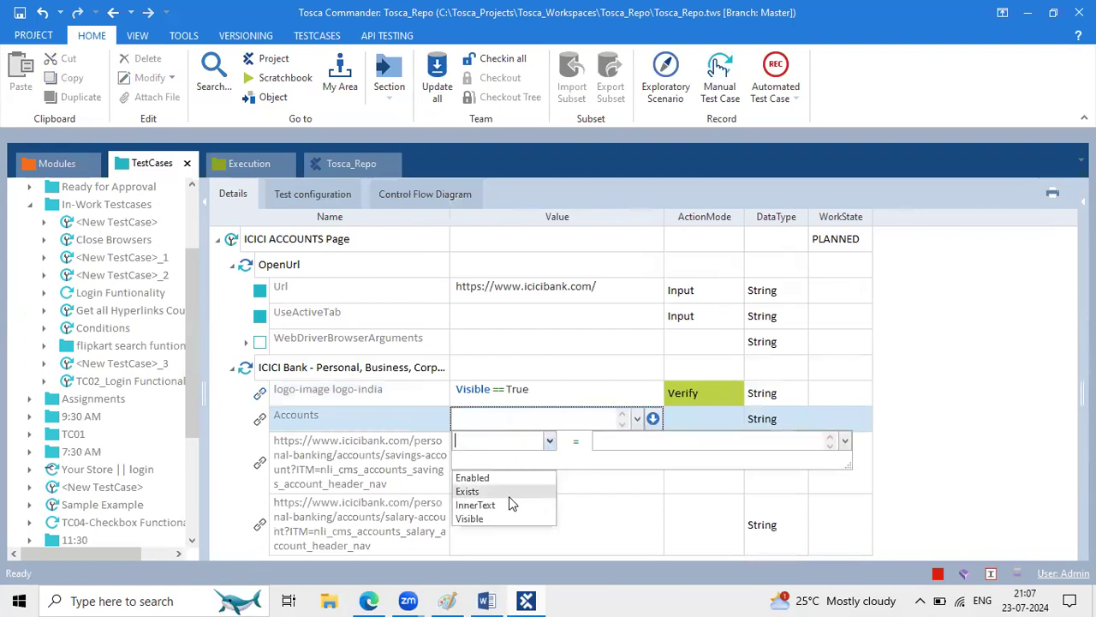
pyautogui.click(505, 504)
pyautogui.click(647, 437)
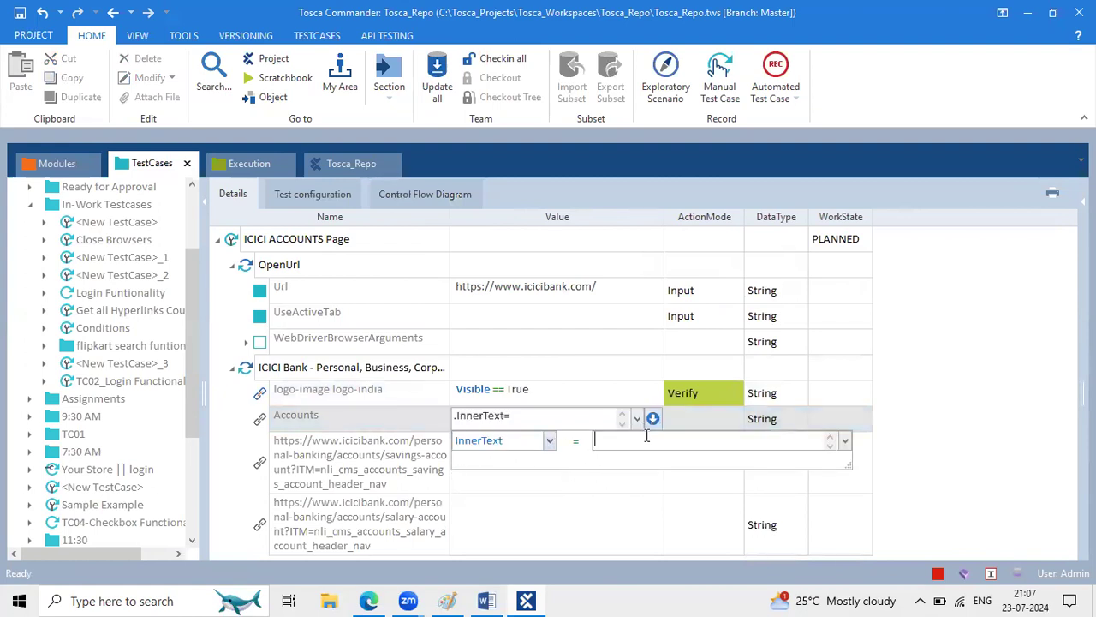
pyautogui.write('Accou')
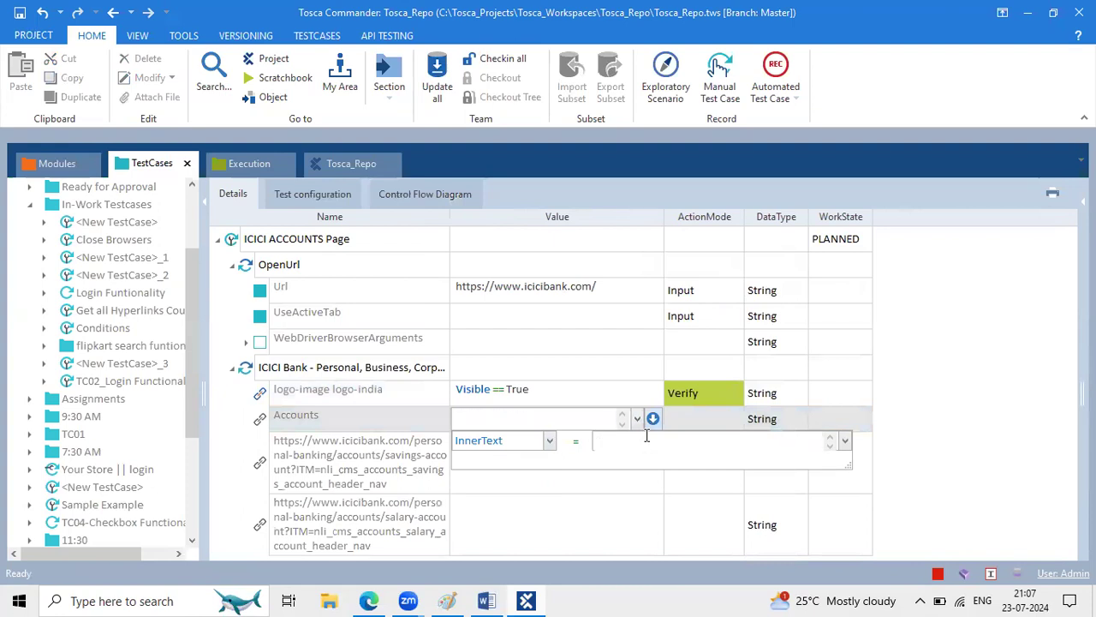
pyautogui.write('nts')
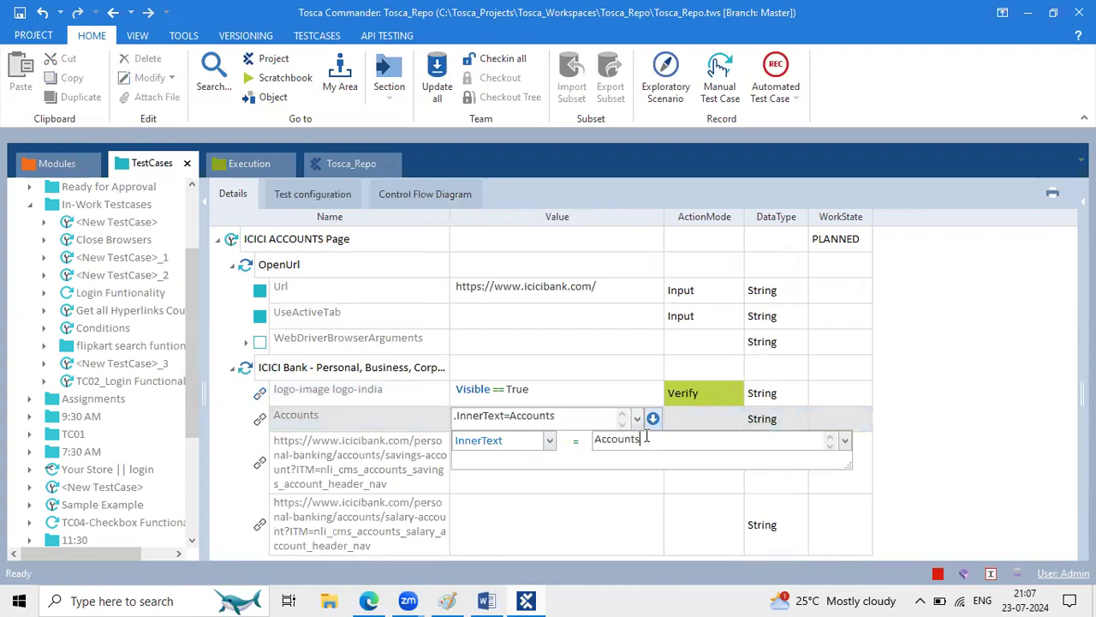
pyautogui.click(586, 498)
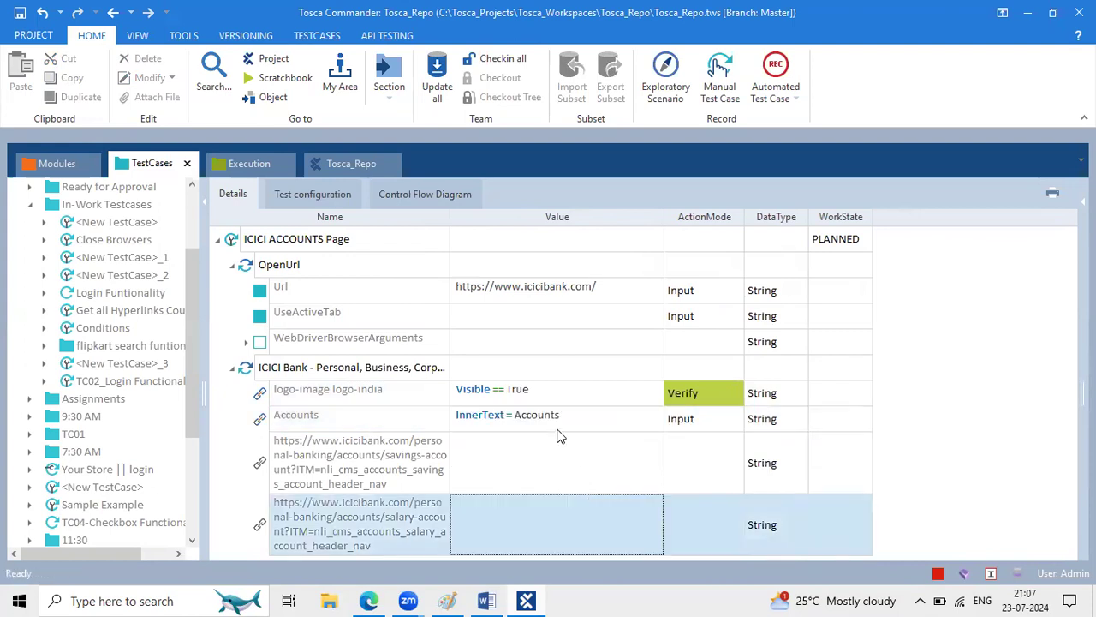
# - Change the action mode of the Accounts InnerText step value to Verify
pyautogui.click(692, 420)
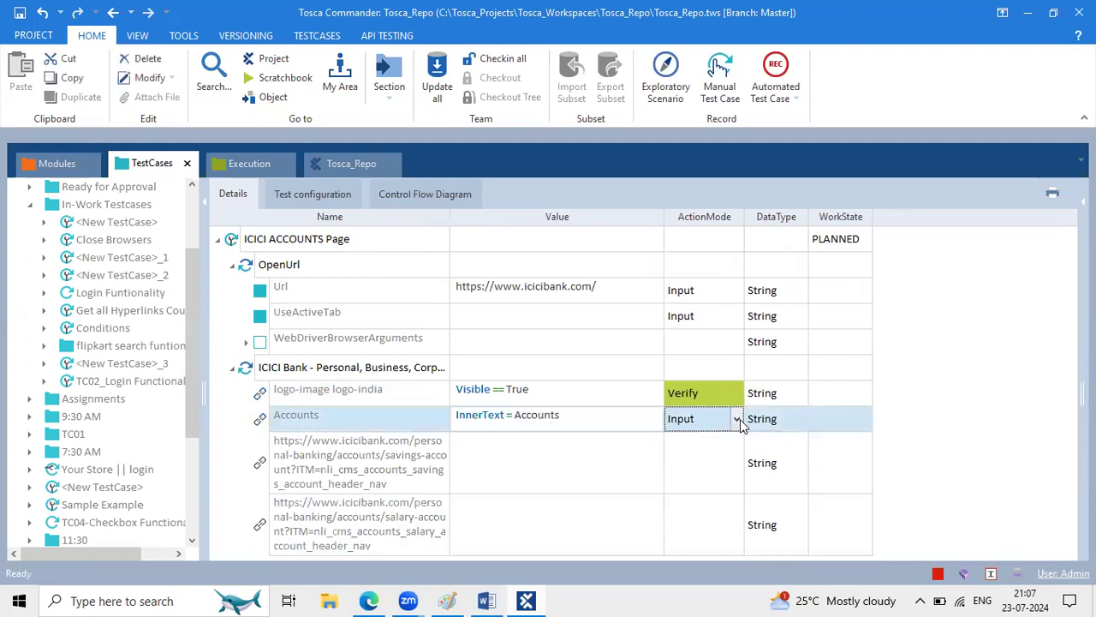
pyautogui.click(736, 419)
pyautogui.click(722, 460)
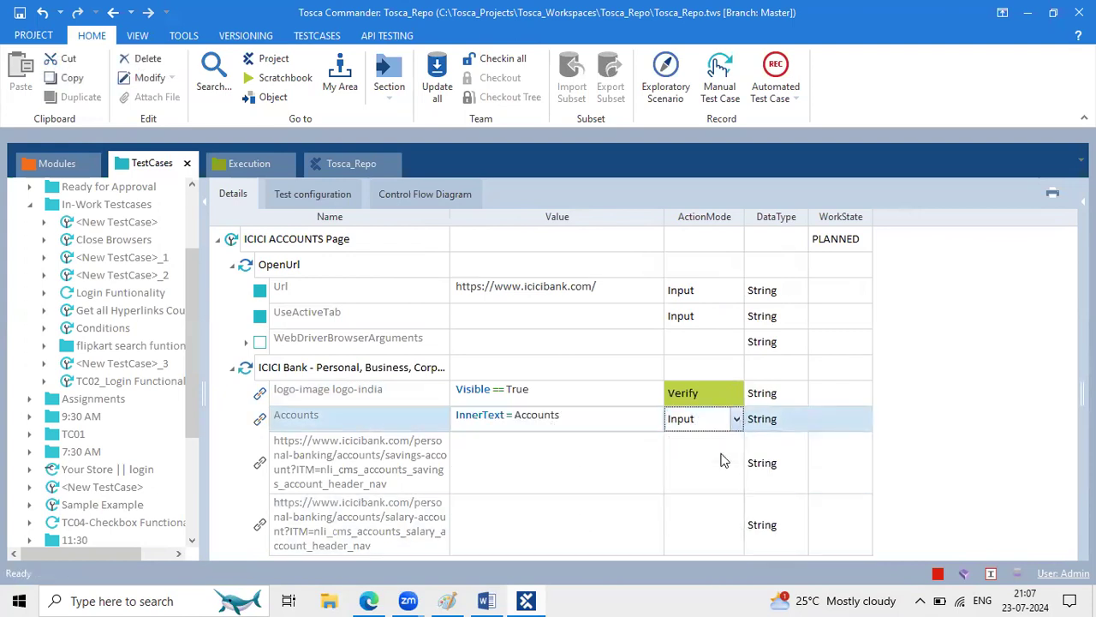
pyautogui.click(527, 463)
pyautogui.click(366, 419)
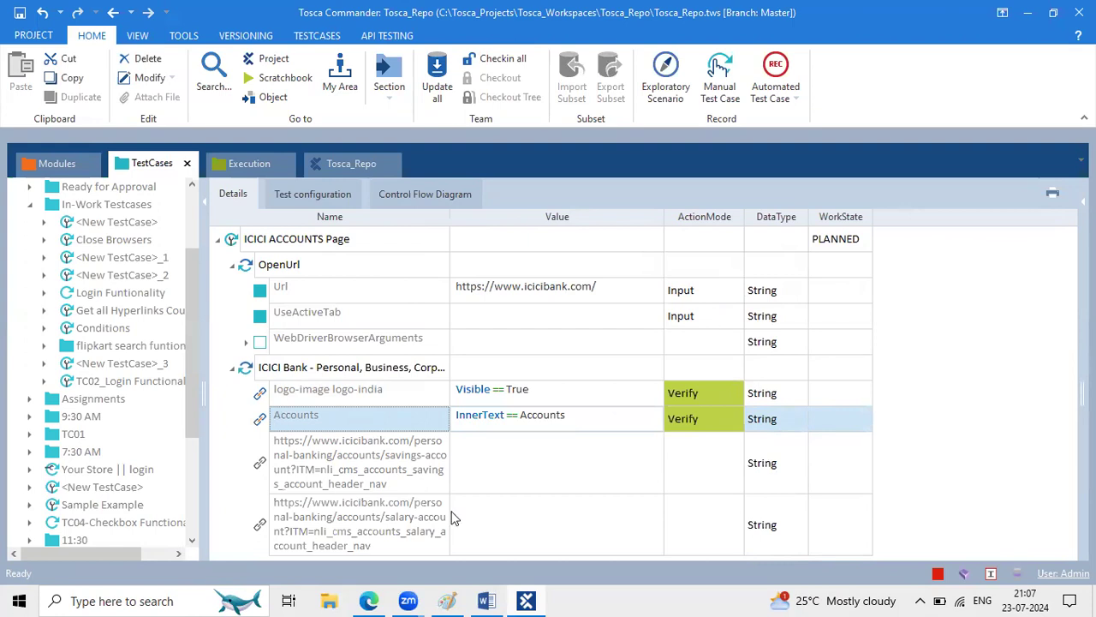
# - Check the Accounts menu on the bank's page in the browser, and duplicate the Accounts step value within Tosca Commander's ICICI Bank test step
pyautogui.click(383, 600)
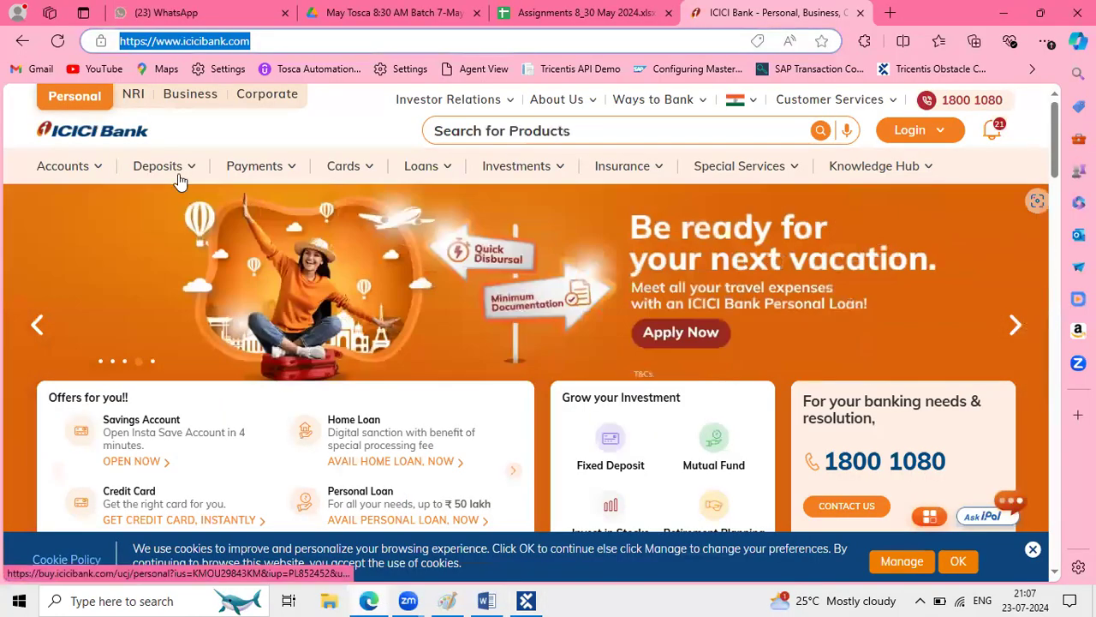
pyautogui.moveTo(62, 152)
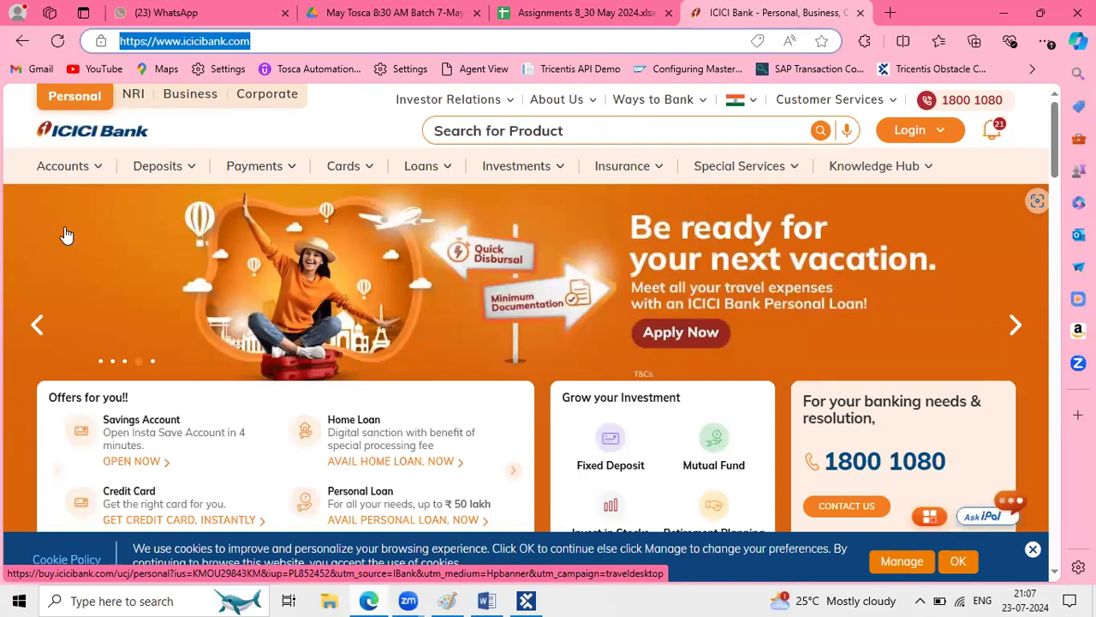
pyautogui.hotkey('alt', 'Tab')
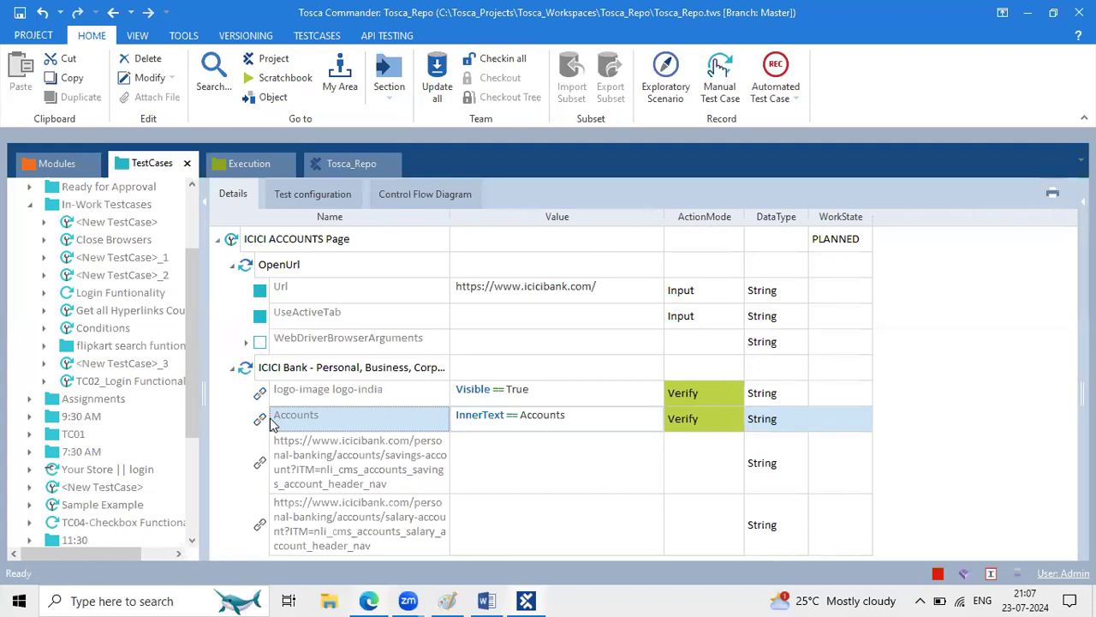
pyautogui.click(347, 396)
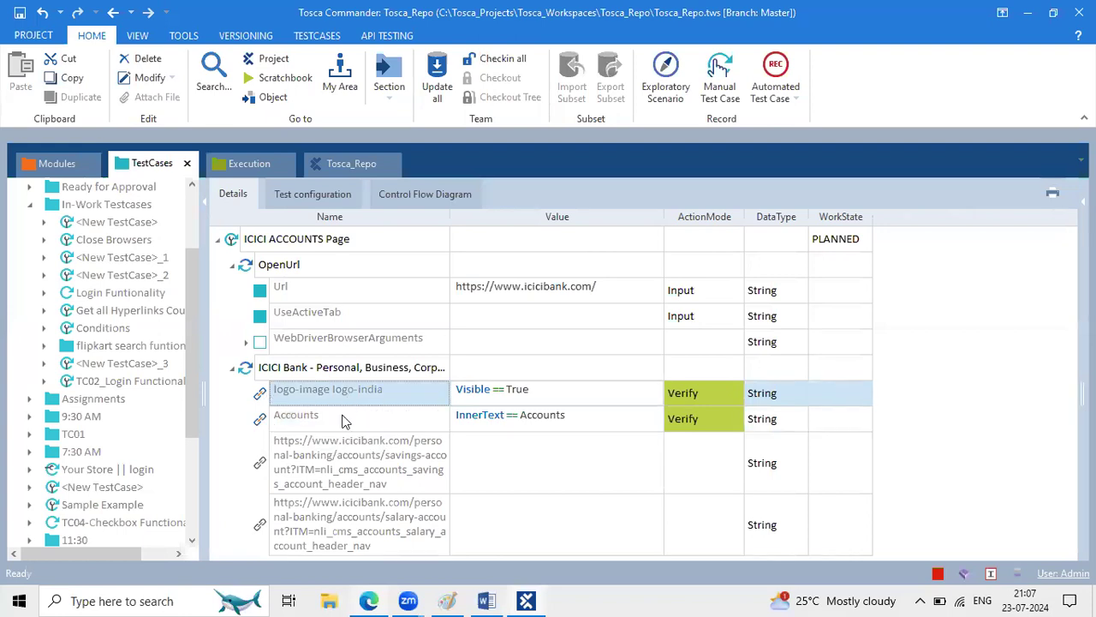
pyautogui.click(344, 420)
pyautogui.rightClick(341, 414)
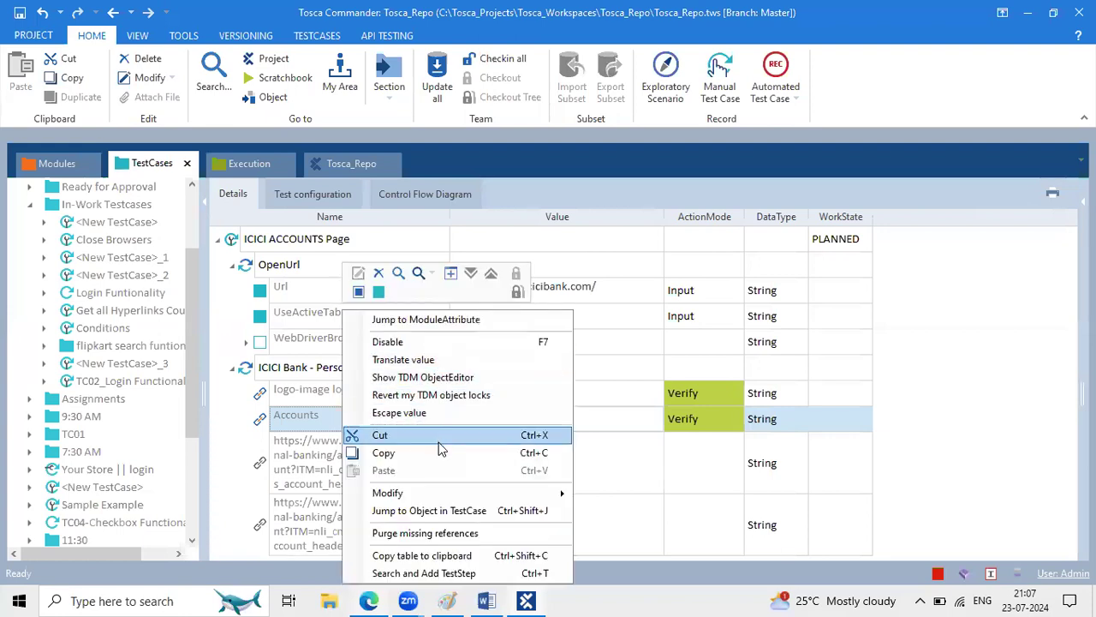
pyautogui.click(438, 452)
pyautogui.click(360, 366)
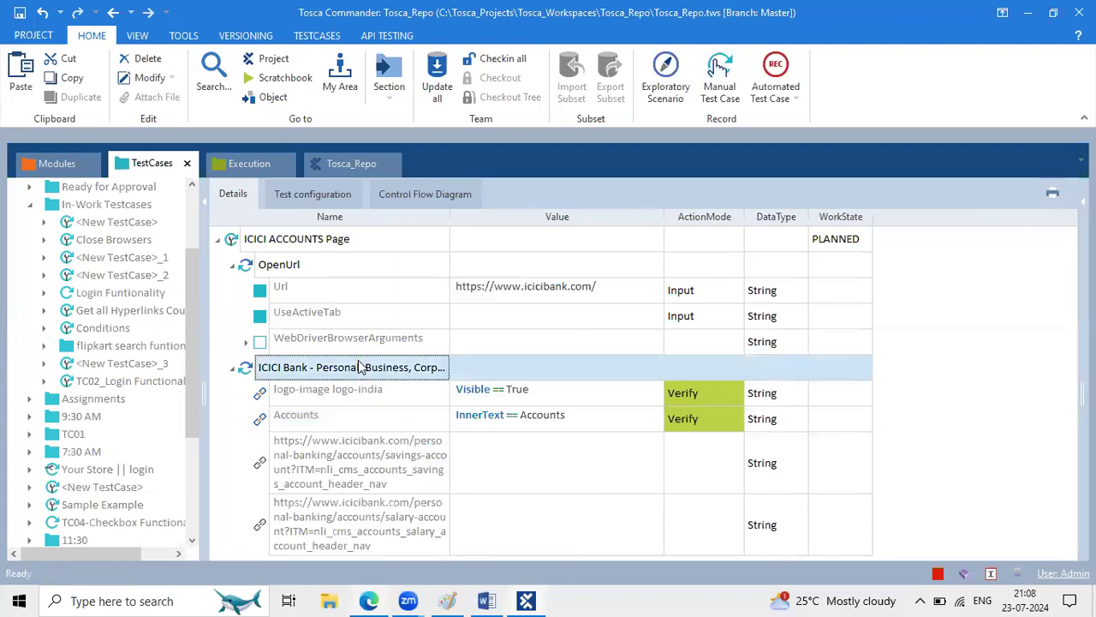
pyautogui.hotkey('ctrl', 'v')
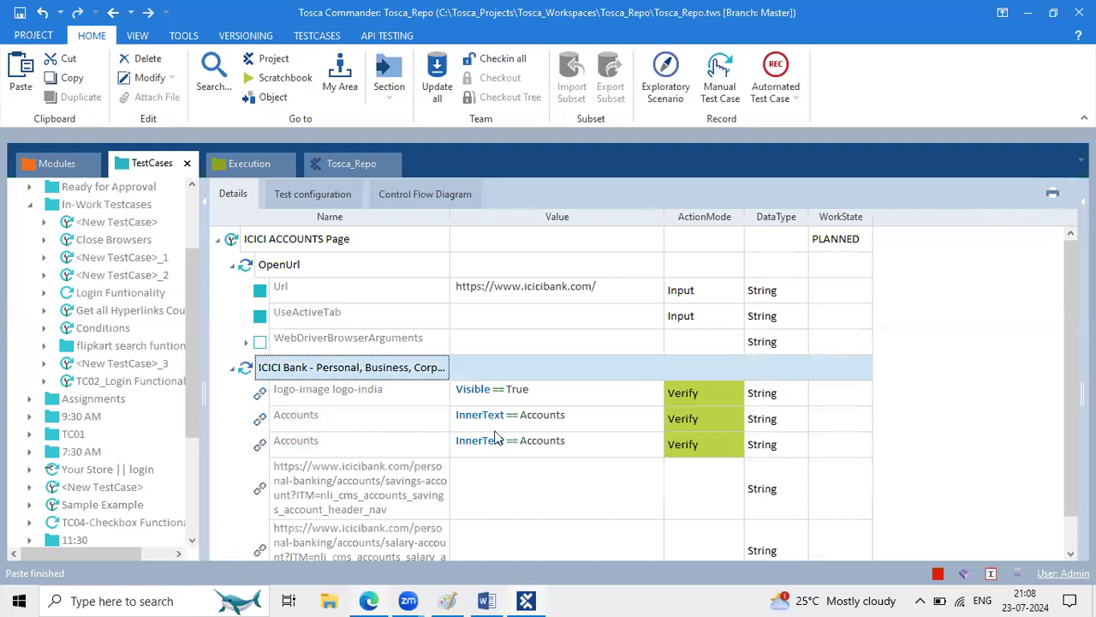
# - Replace the duplicated Accounts step value with {MOUSEOVER} and set its action mode to Input
pyautogui.click(575, 439)
pyautogui.click(574, 440)
pyautogui.moveTo(575, 440); pyautogui.dragTo(348, 440)
pyautogui.press('BackSpace')
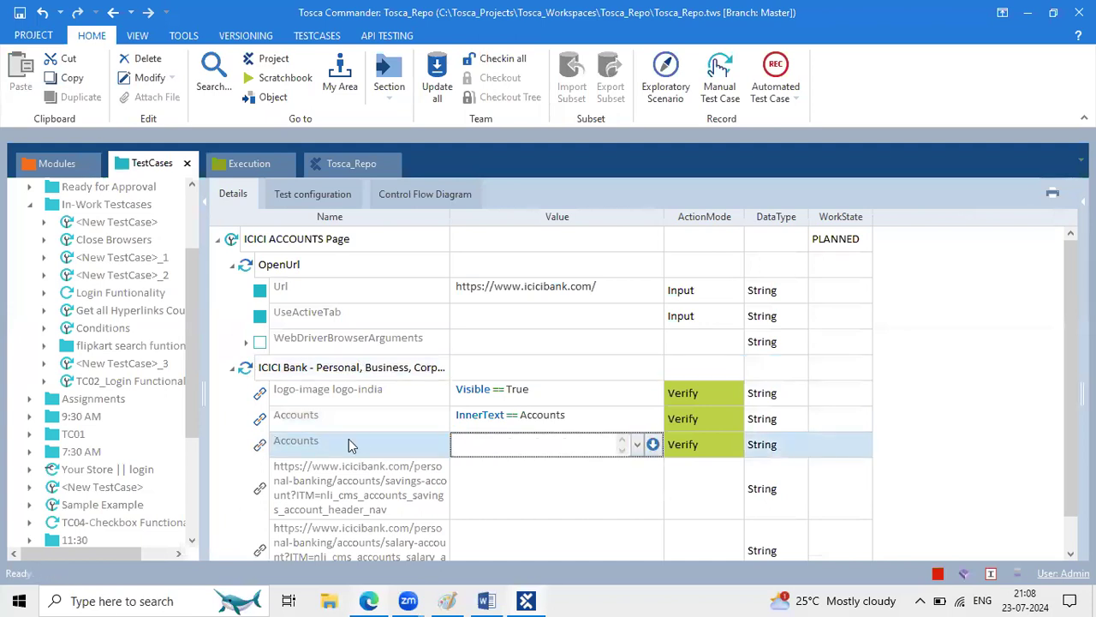
pyautogui.write('{mo')
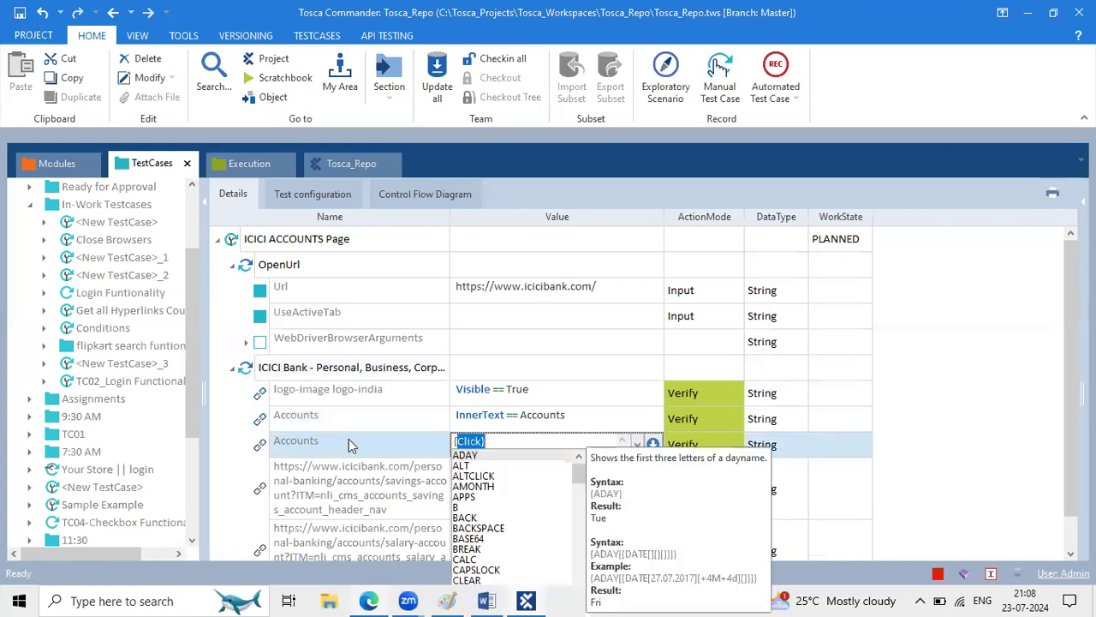
pyautogui.write('USE')
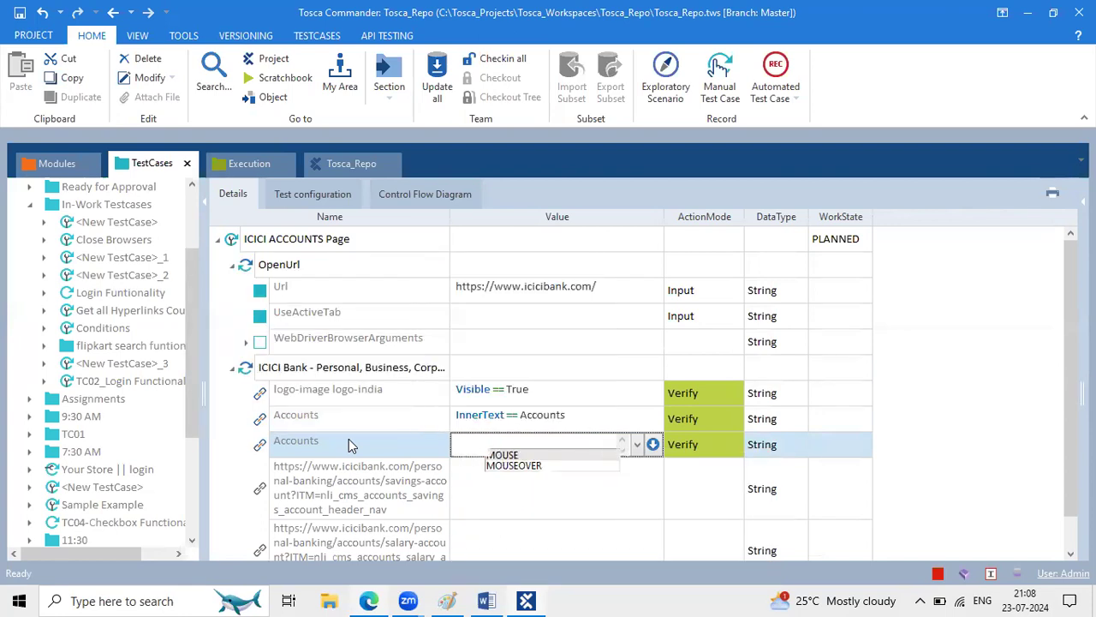
pyautogui.press('Down')
pyautogui.press('Return')
pyautogui.press('Return')
pyautogui.click(710, 445)
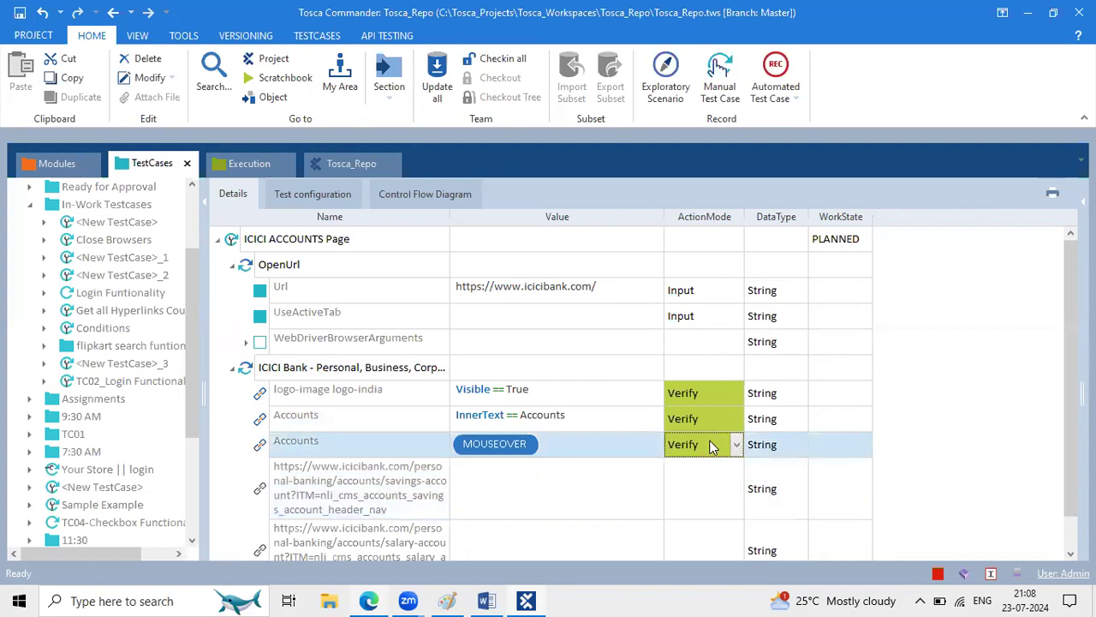
pyautogui.click(710, 445)
pyautogui.click(359, 429)
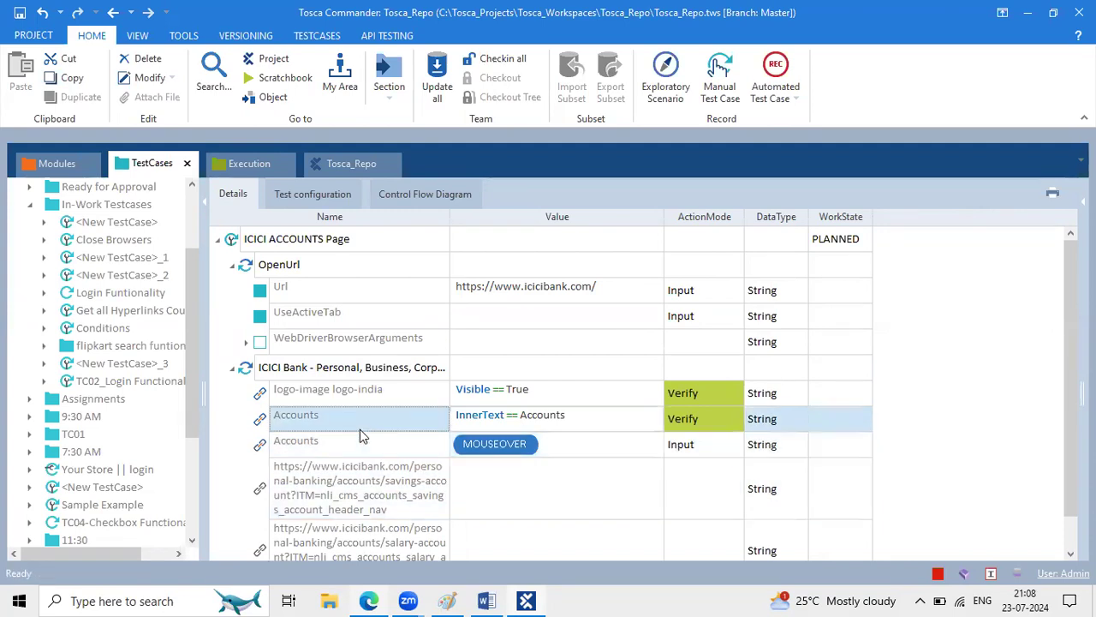
# - Set the savings-account link's step value to the property VisibleInnertext with the value Savings account
pyautogui.scroll(-1, 359, 429)
pyautogui.click(545, 453)
pyautogui.click(546, 451)
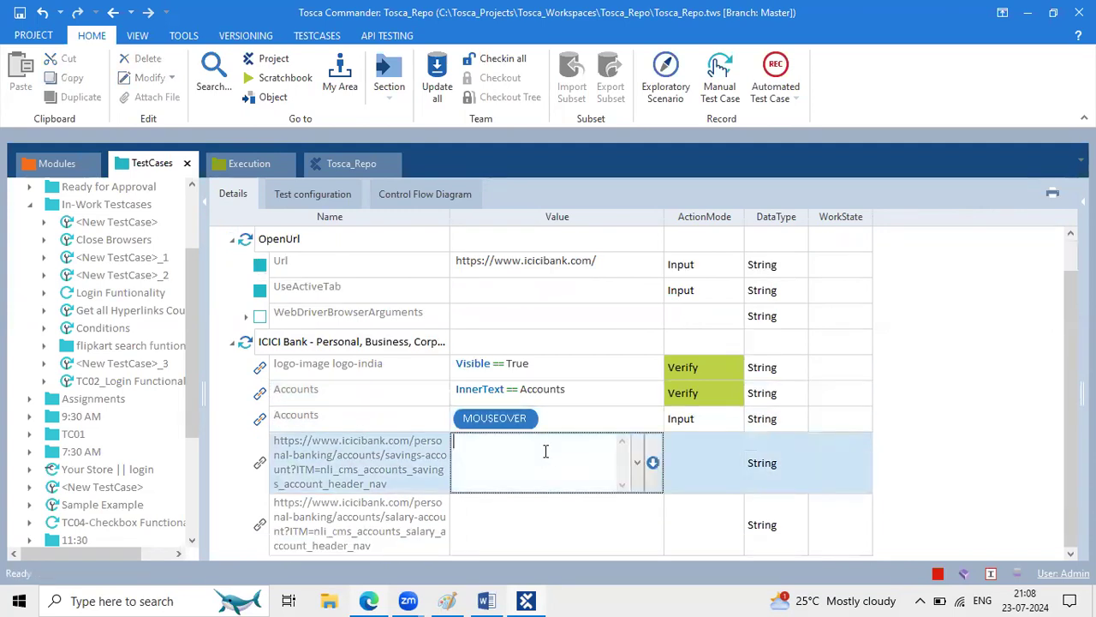
pyautogui.click(653, 463)
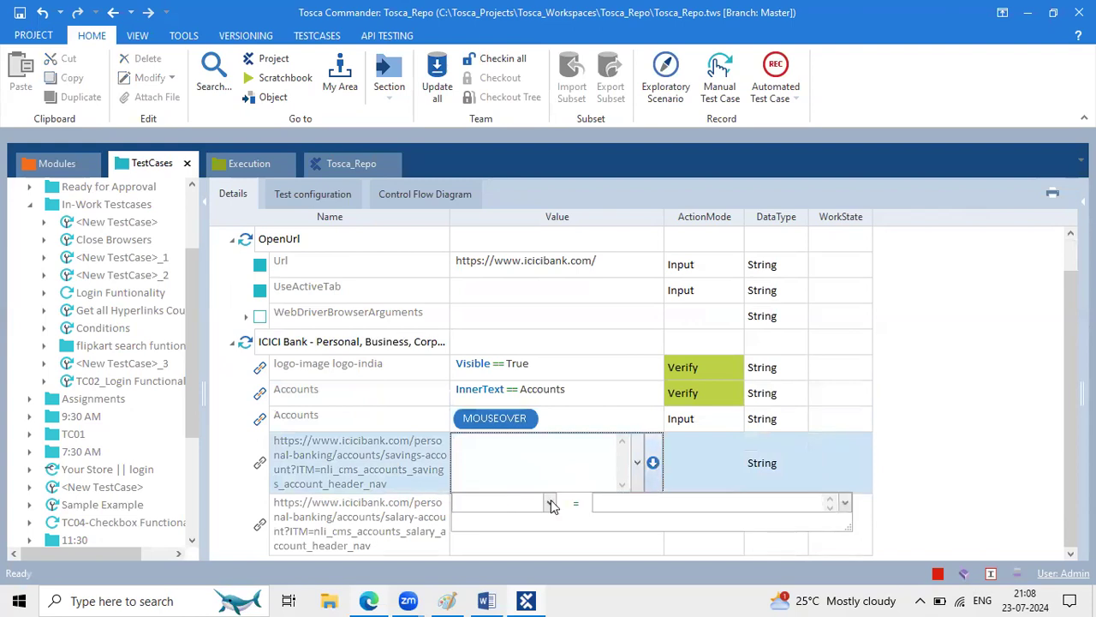
pyautogui.click(551, 503)
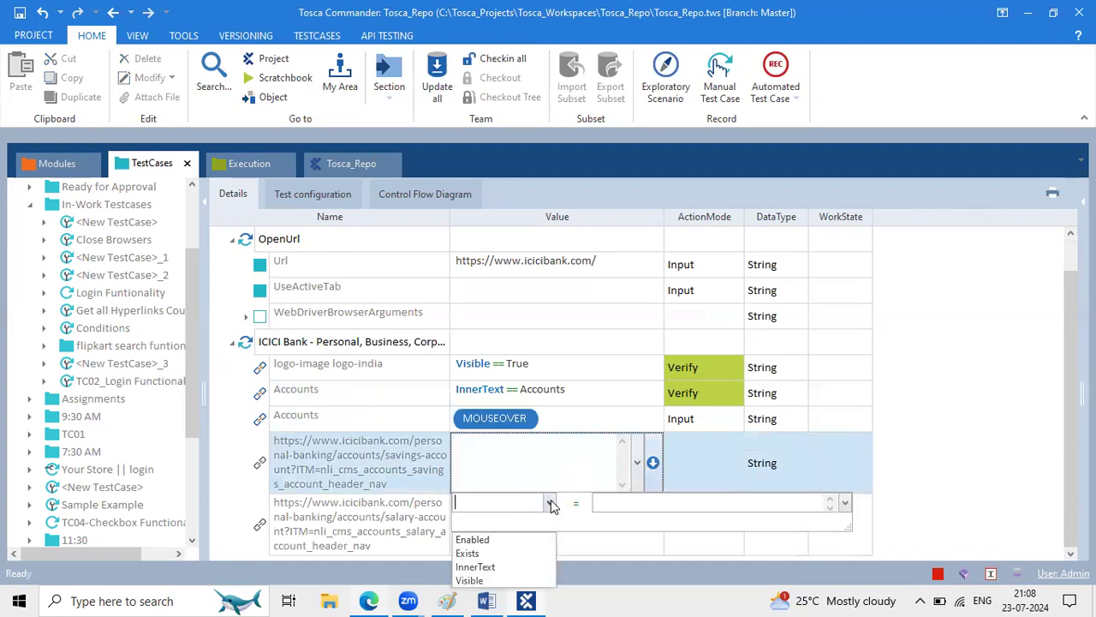
pyautogui.click(476, 580)
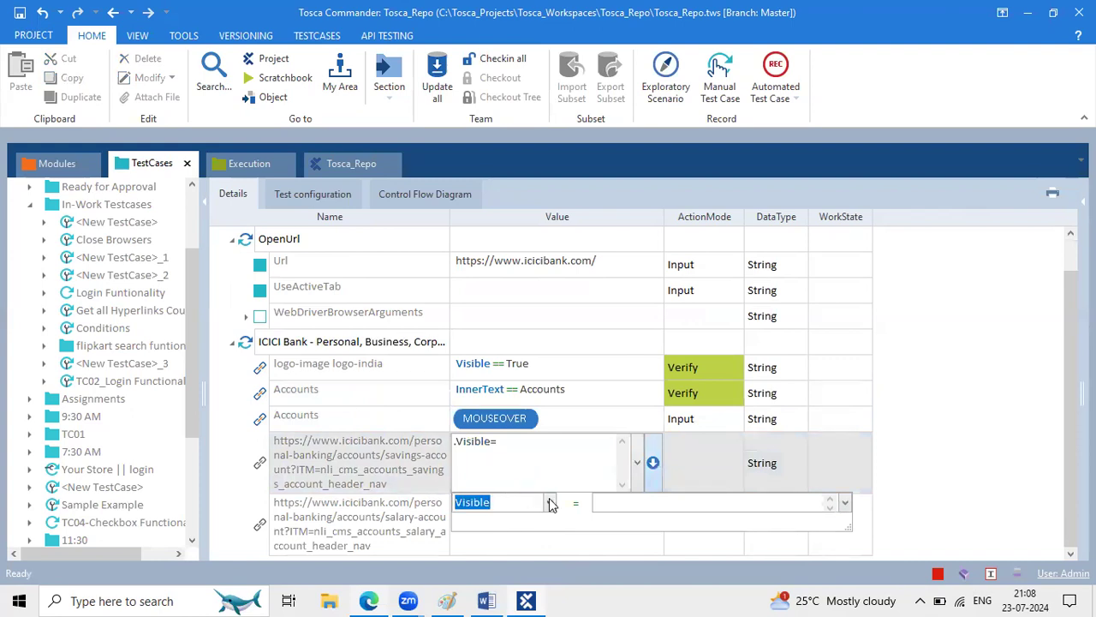
pyautogui.click(514, 501)
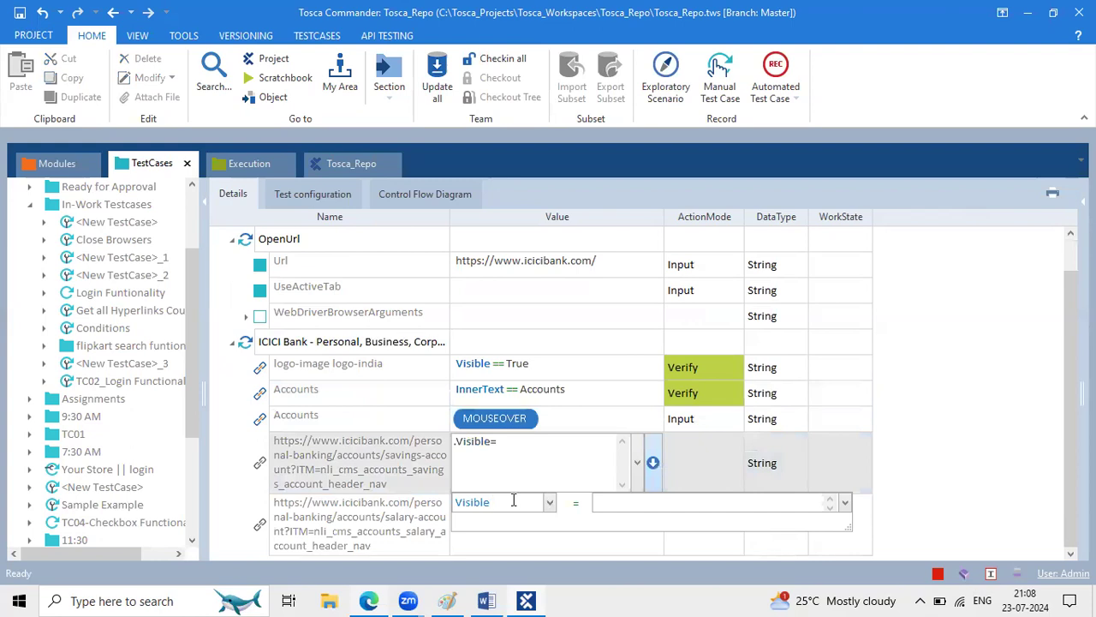
pyautogui.write('Innertext')
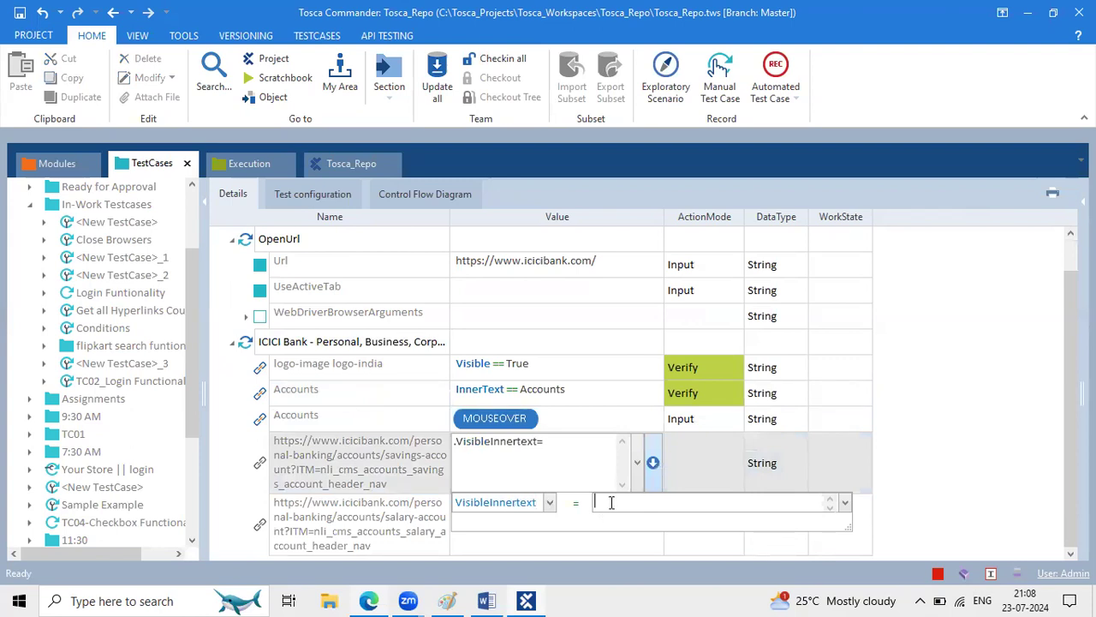
pyautogui.write('Savings account')
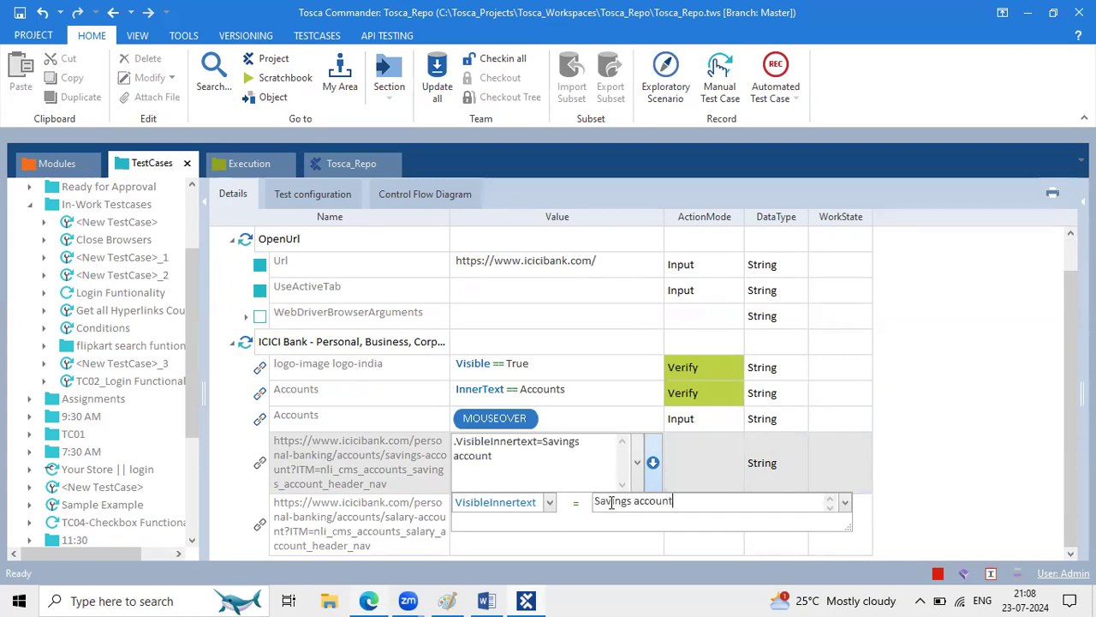
# - Change the action mode of the savings-account link's step value to Verify
pyautogui.click(698, 467)
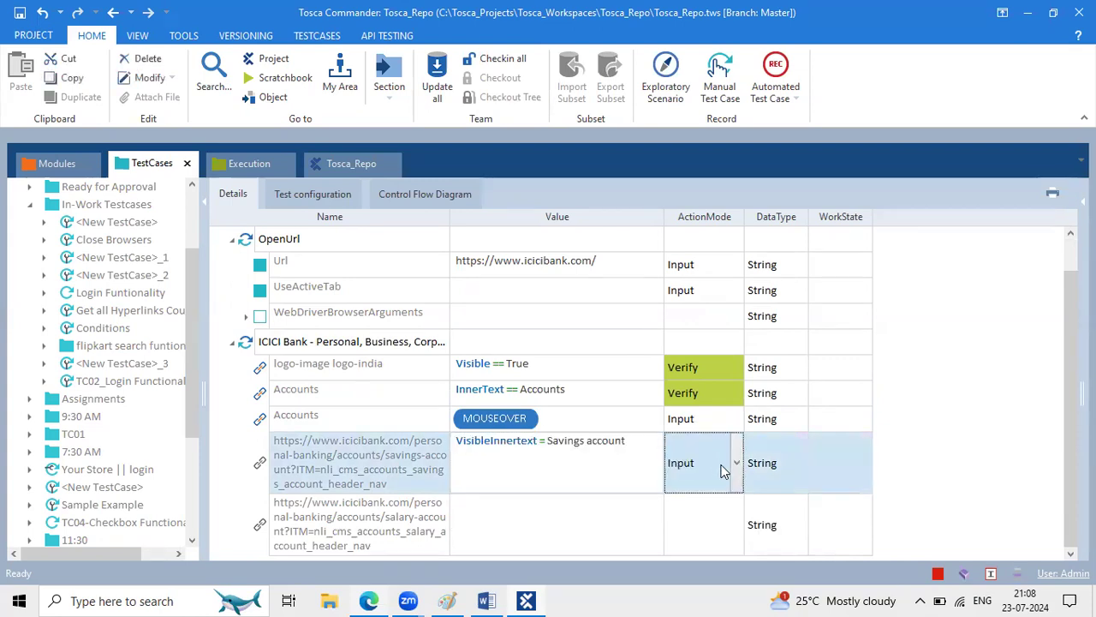
pyautogui.write('v')
pyautogui.click(567, 476)
pyautogui.click(567, 476)
pyautogui.press('Tab')
# - Check the savings link's label in the bank page's Accounts menu, and correct its step value in Tosca Commander to Savings Account
pyautogui.hotkey('alt', 'Tab')
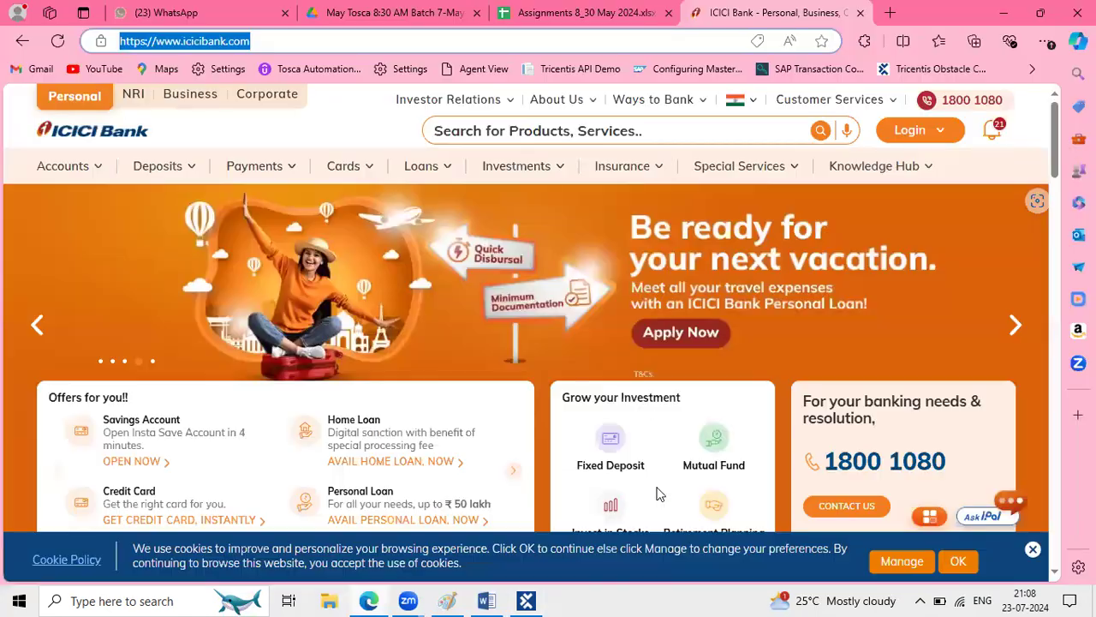
pyautogui.moveTo(91, 161)
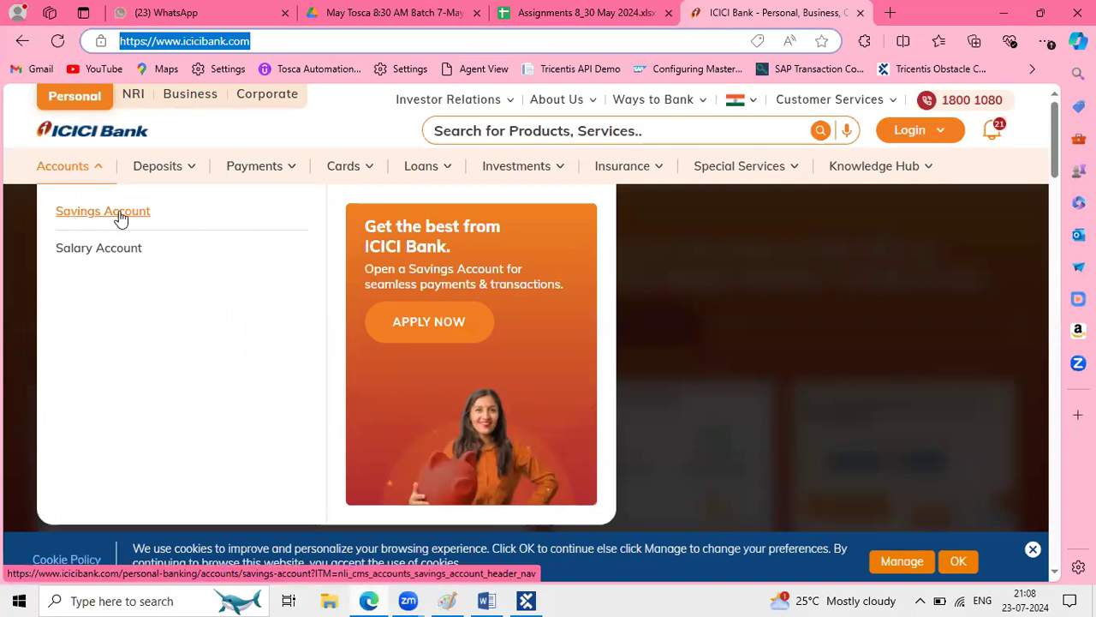
pyautogui.hotkey('alt', 'Tab')
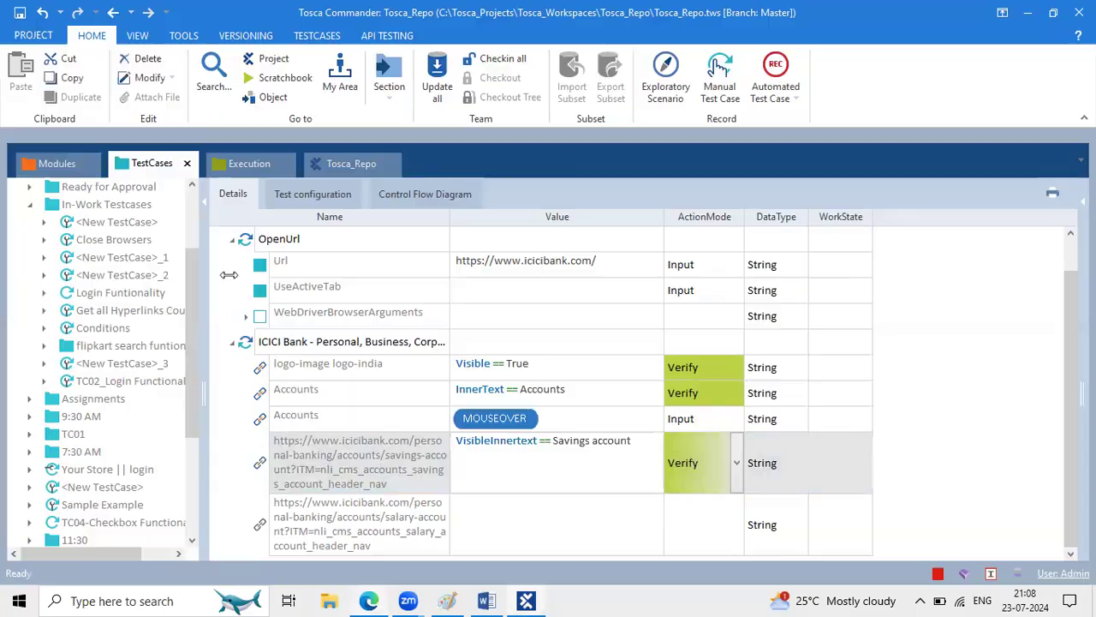
pyautogui.click(620, 446)
pyautogui.click(597, 444)
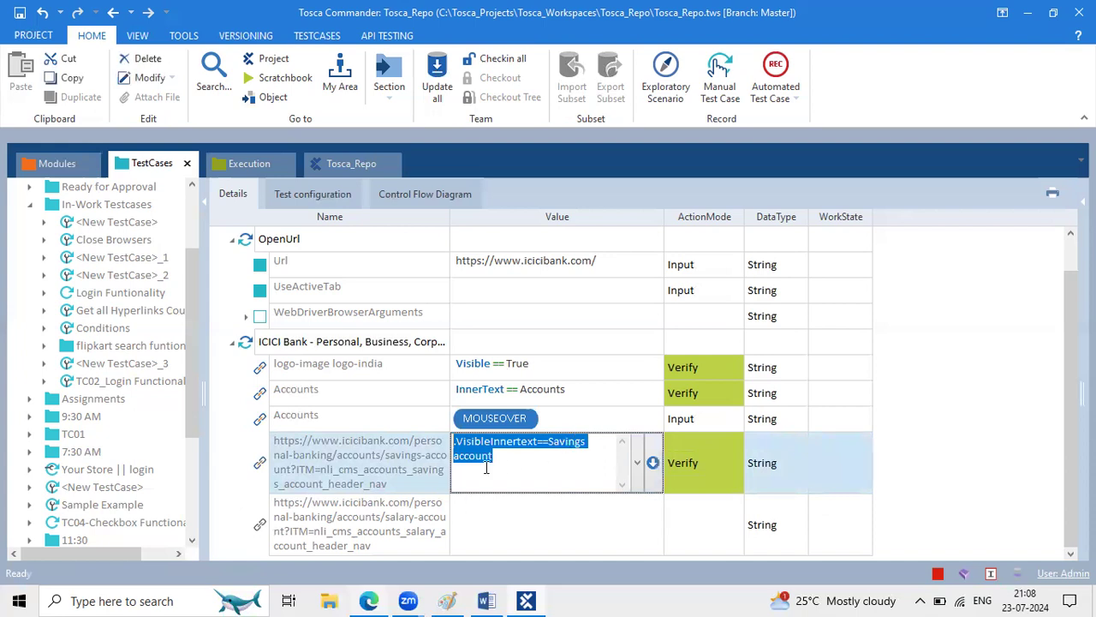
pyautogui.click(459, 456)
pyautogui.write('A')
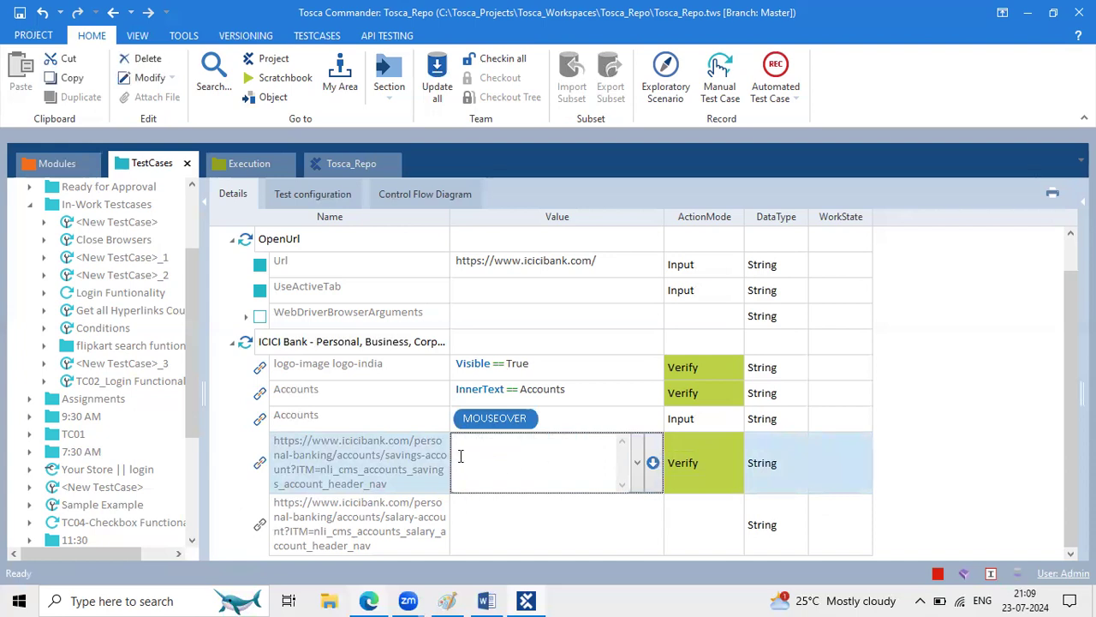
pyautogui.click(605, 545)
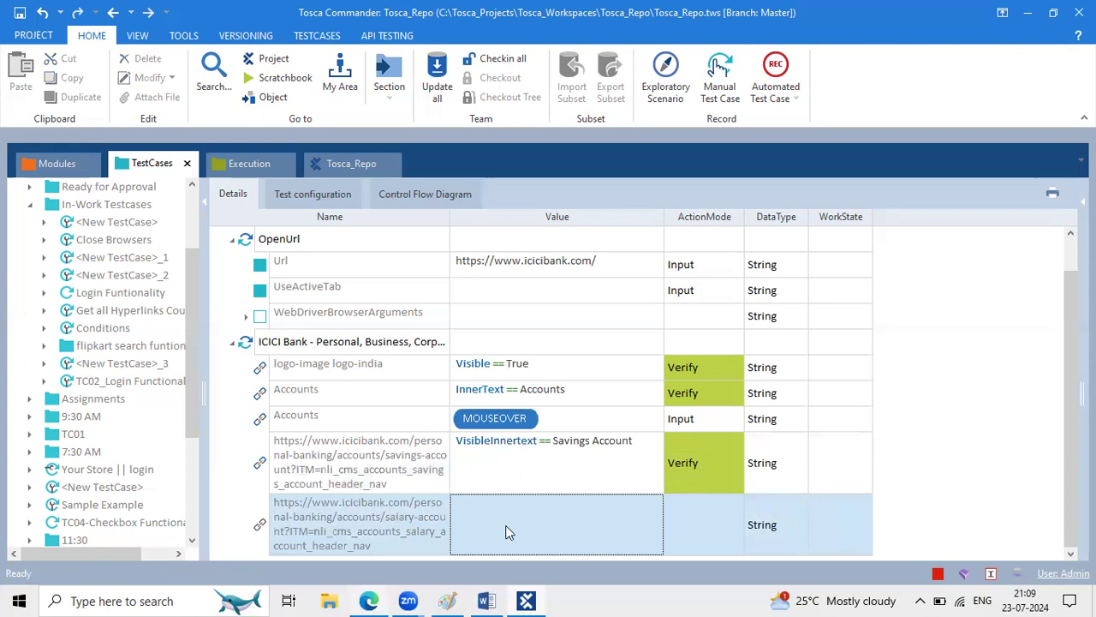
# - Check the salary link's label on the bank page, and set its step value in Tosca Commander to property VisibleInnertext with value Salary Account
pyautogui.hotkey('alt', 'Tab')
pyautogui.moveTo(54, 178)
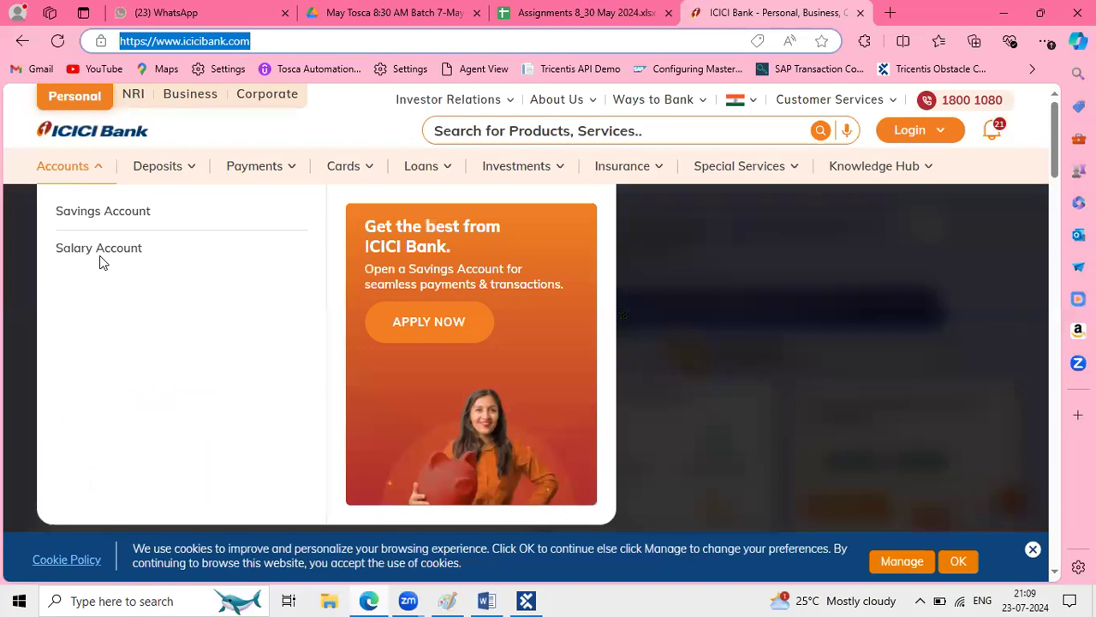
pyautogui.hotkey('alt', 'Tab')
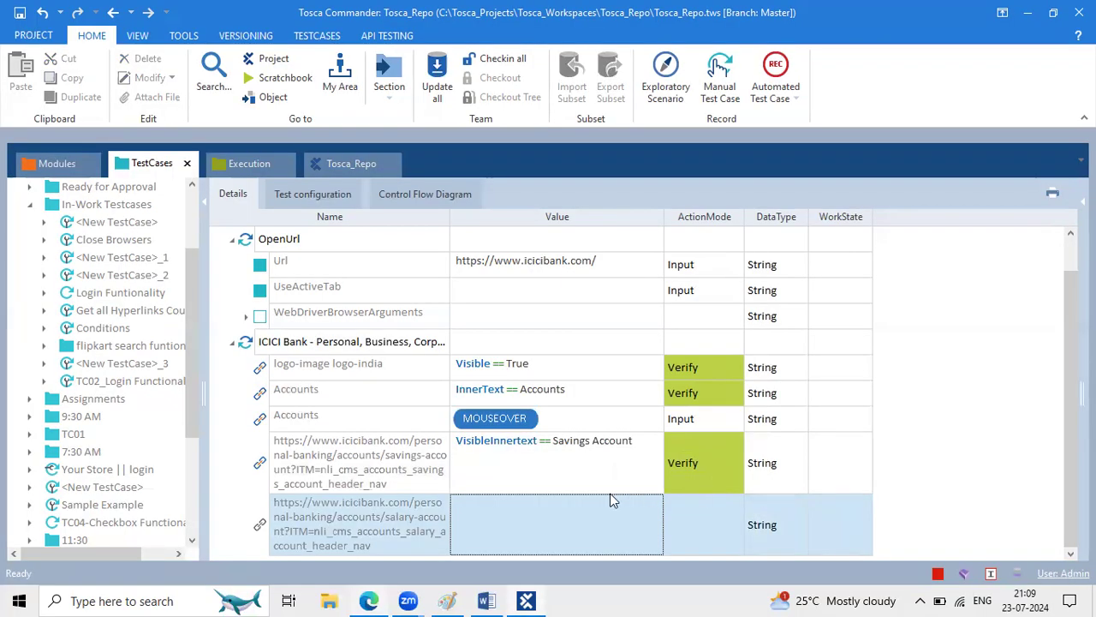
pyautogui.click(594, 447)
pyautogui.click(602, 527)
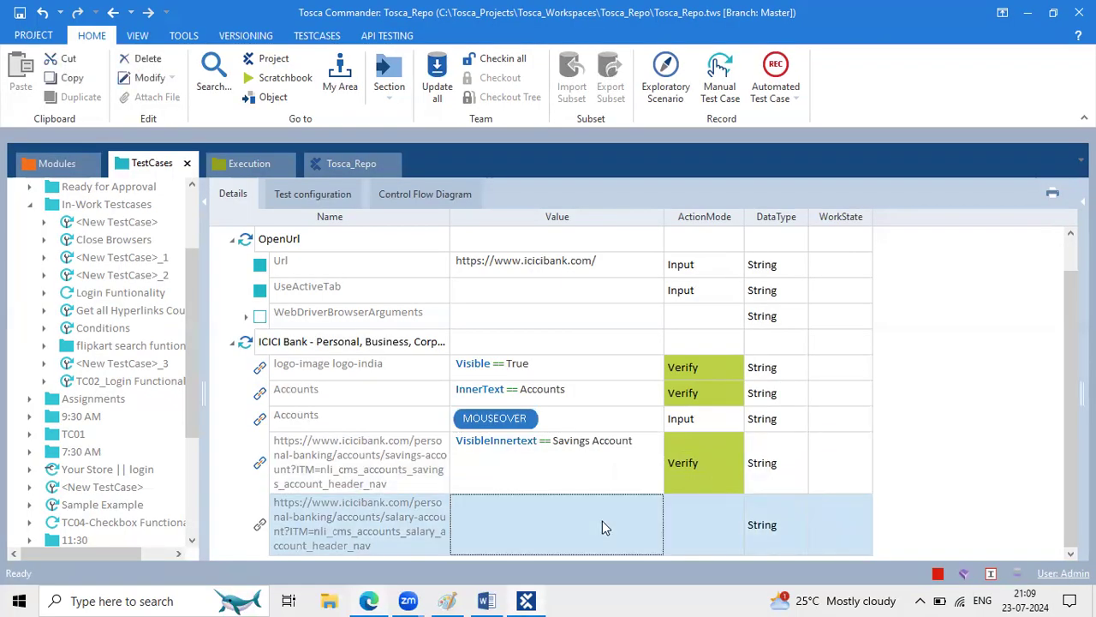
pyautogui.click(653, 522)
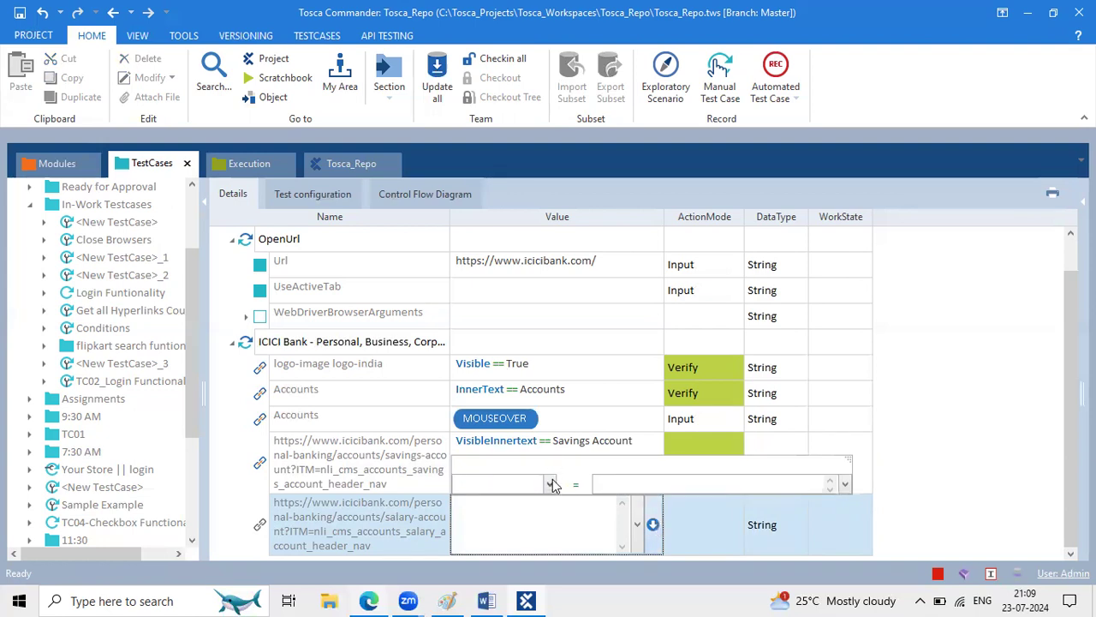
pyautogui.click(552, 485)
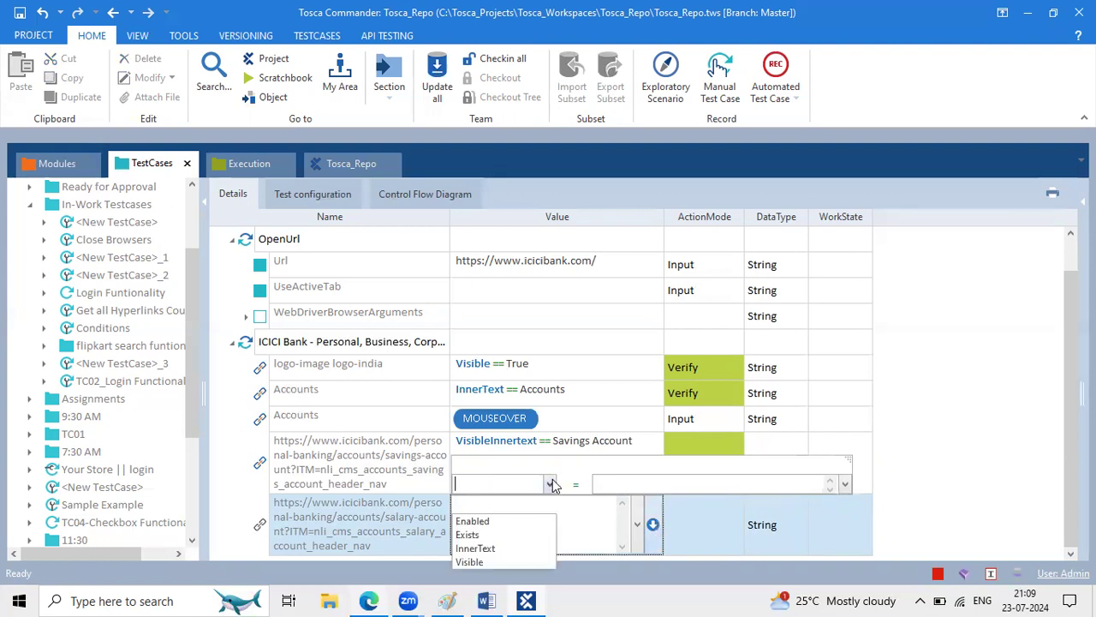
pyautogui.click(482, 562)
pyautogui.click(505, 486)
pyautogui.write('Inn')
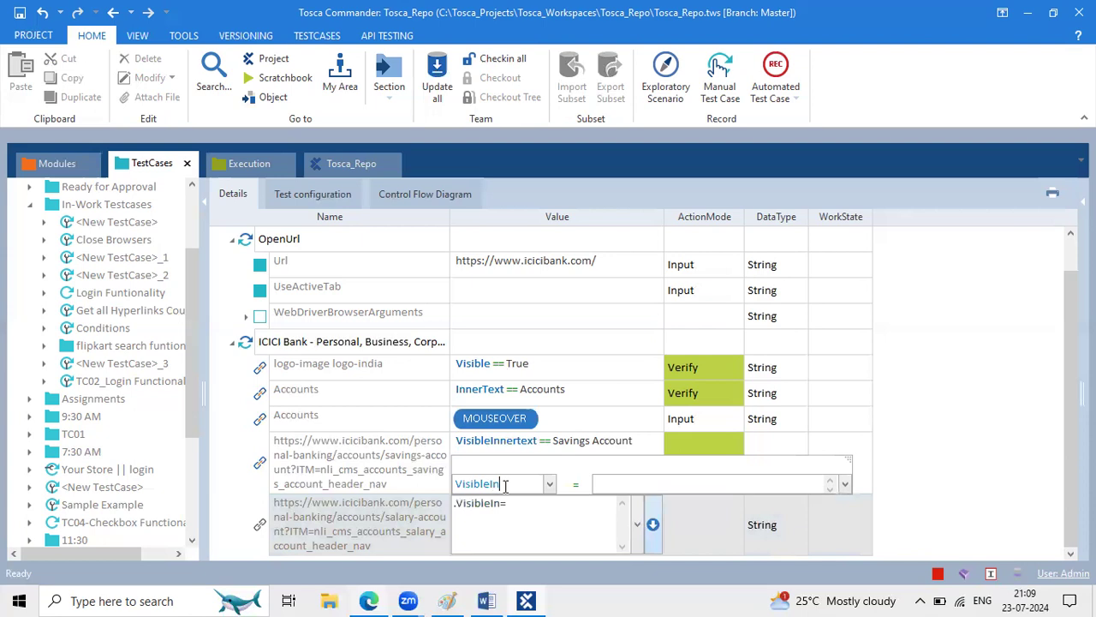
pyautogui.write('ertext=Salary A')
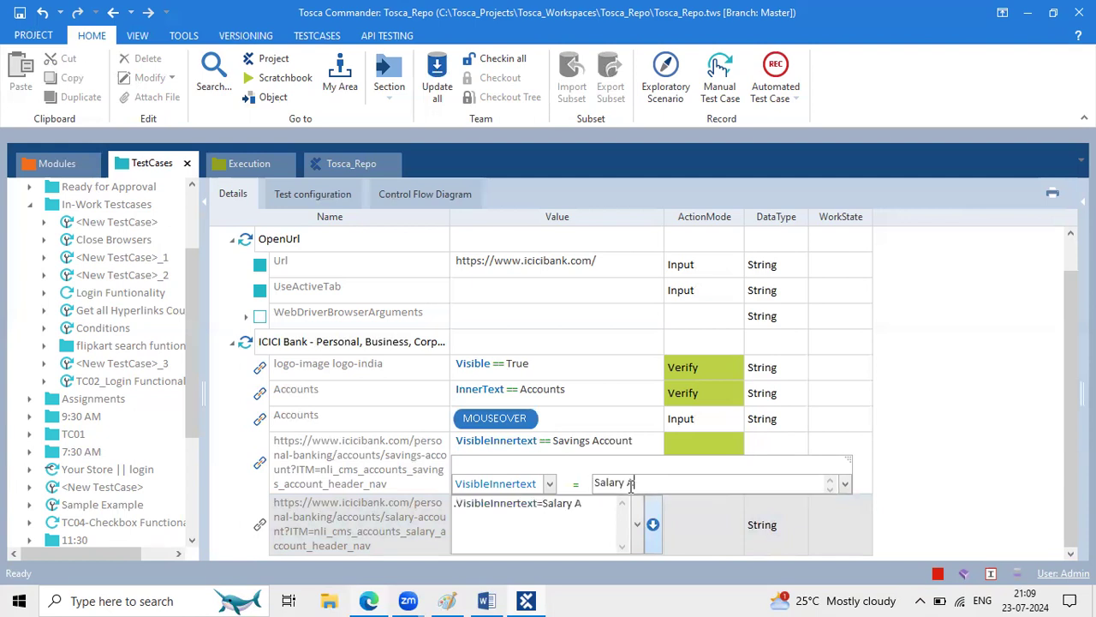
pyautogui.press('BackSpace')
pyautogui.press('BackSpace')
pyautogui.press('BackSpace')
pyautogui.press('BackSpace')
pyautogui.press('BackSpace')
pyautogui.press('BackSpace')
pyautogui.press('BackSpace')
pyautogui.press('BackSpace')
pyautogui.write('Salary Account')
pyautogui.click(782, 429)
# - Change the action mode of the salary-account link's step value to Verify
pyautogui.click(697, 531)
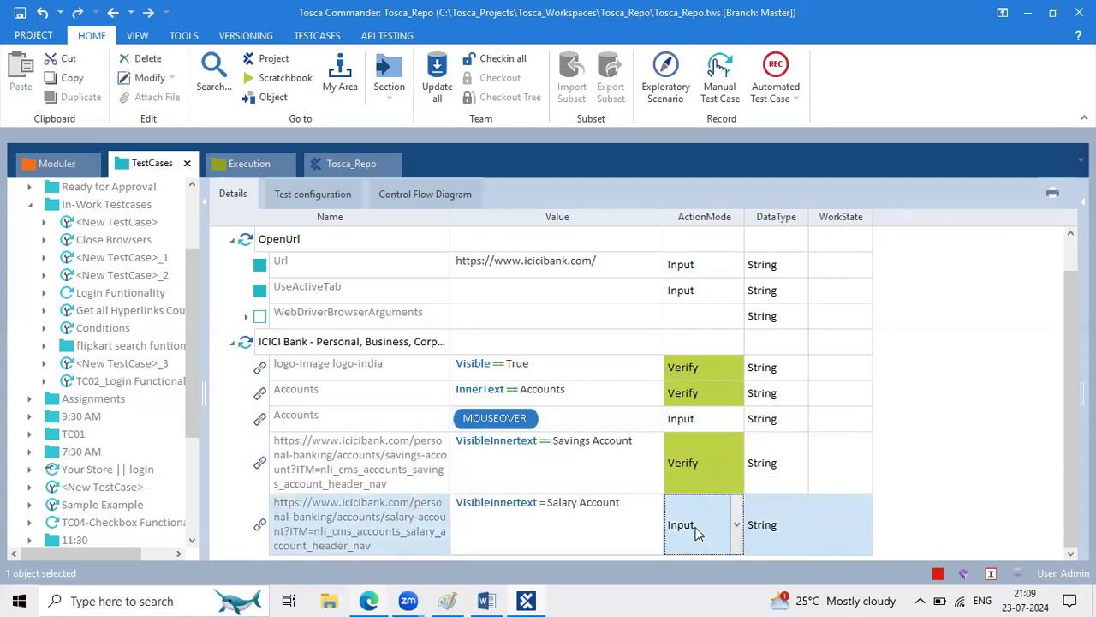
pyautogui.click(730, 525)
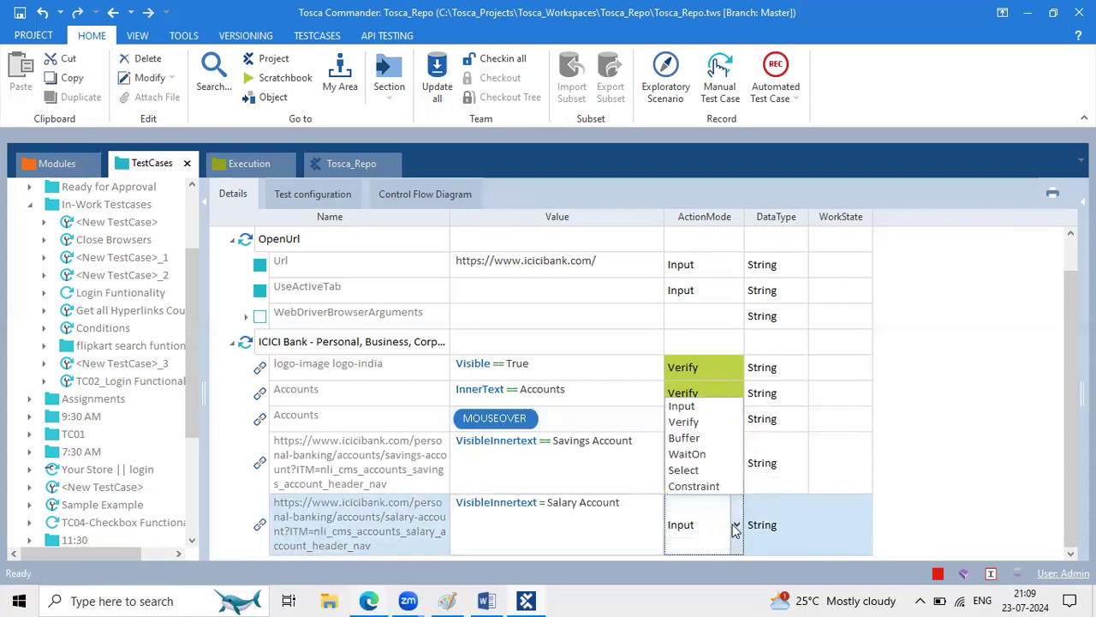
pyautogui.click(704, 423)
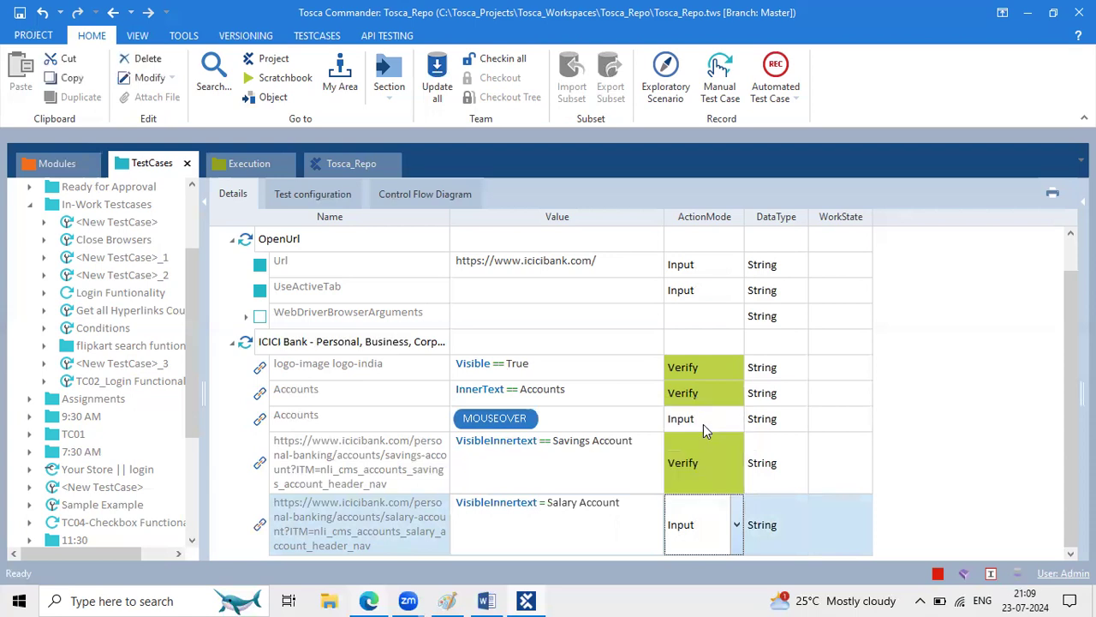
pyautogui.click(866, 476)
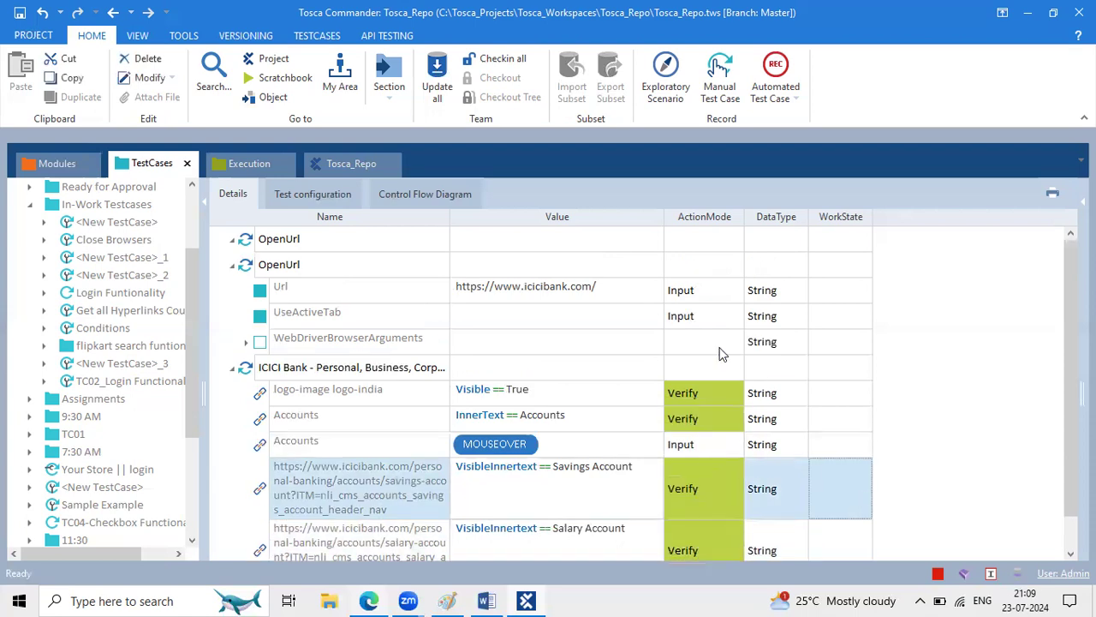
# - Switch to the Word document and review the numbered scenario steps from Open Url to Salary Account
pyautogui.click(380, 599)
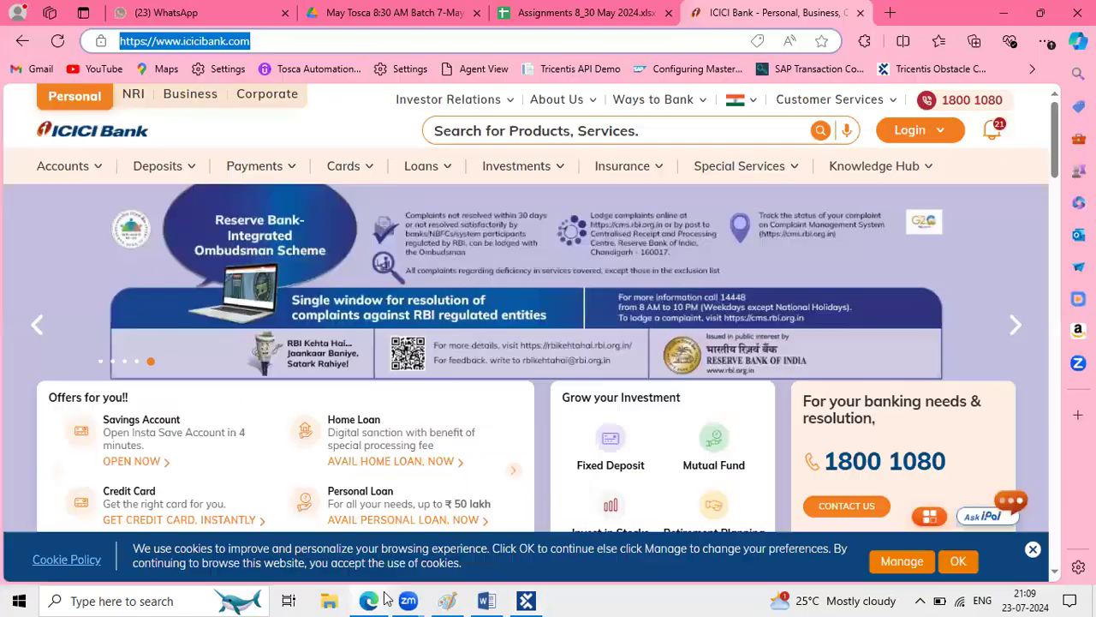
pyautogui.click(486, 600)
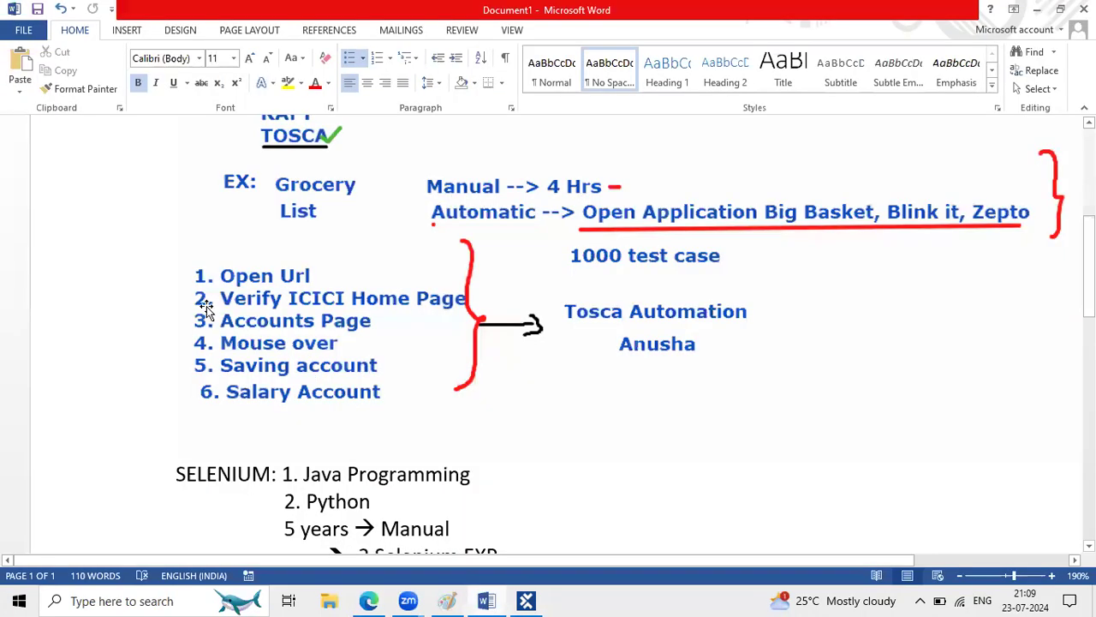
pyautogui.scroll(1, 206, 308)
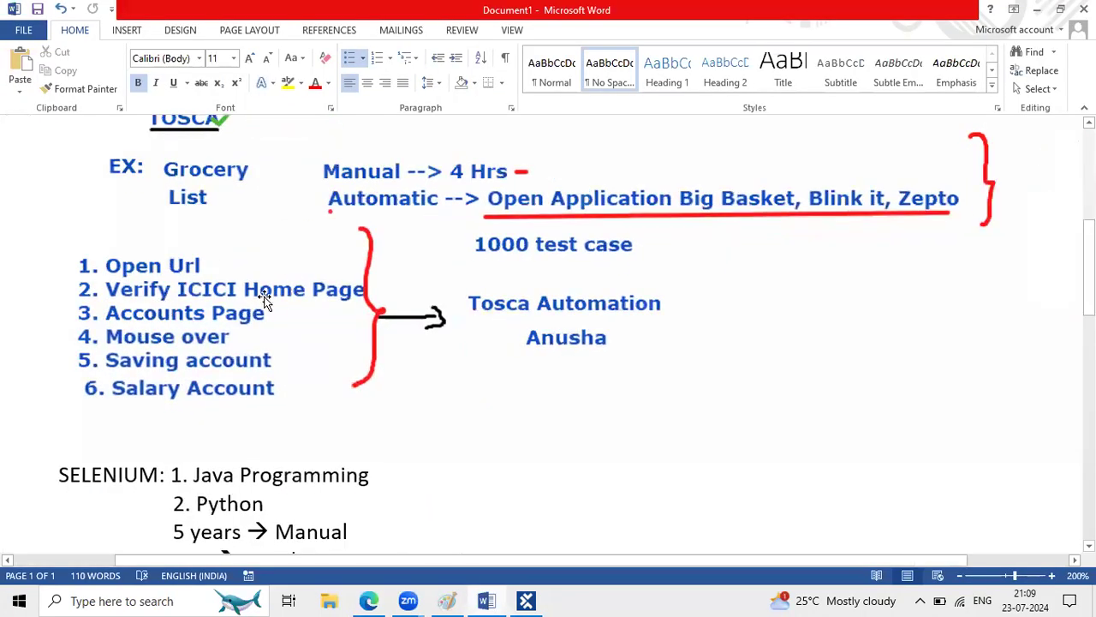
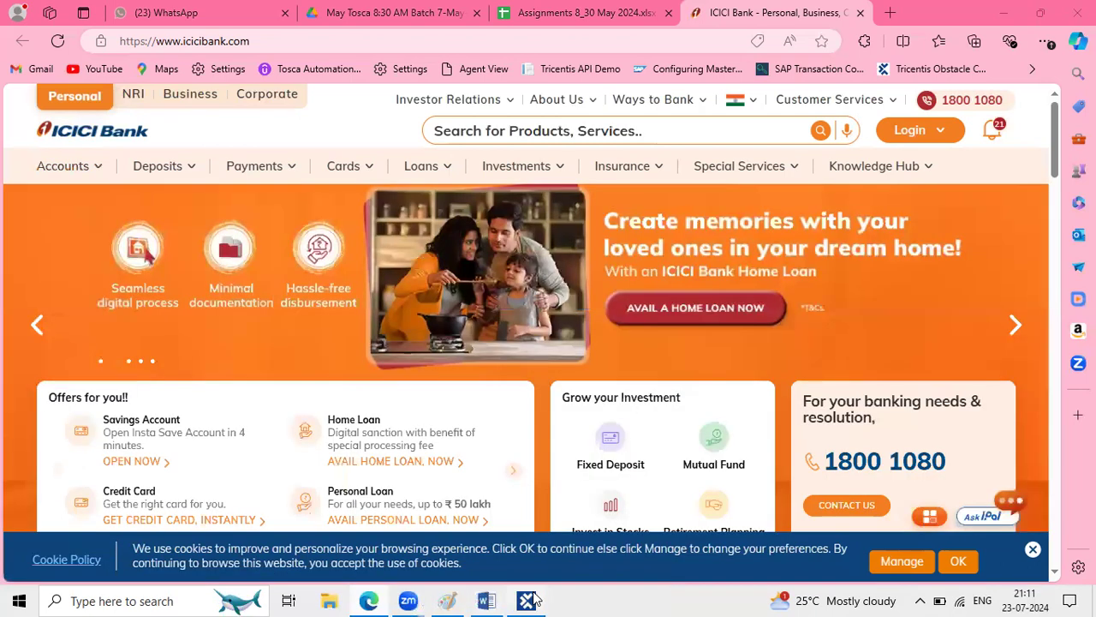
# - Switch to Tosca Commander, dock the ScratchBook results window among the main workspace tabs, and expand the ICICI Bank result
pyautogui.click(526, 601)
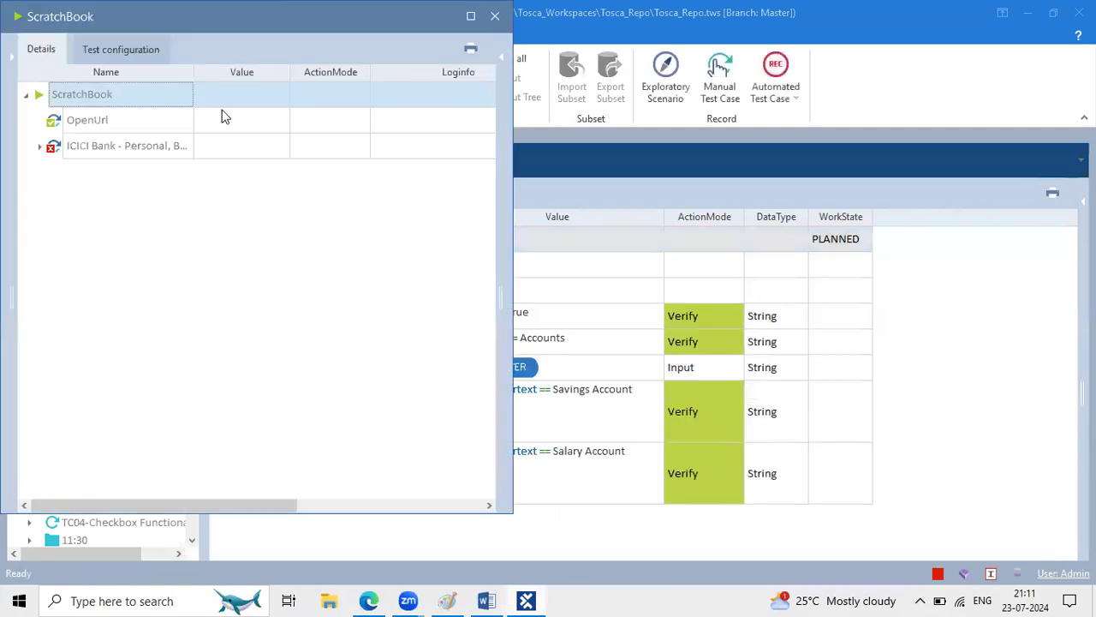
pyautogui.moveTo(300, 35); pyautogui.dragTo(462, 145)
pyautogui.click(65, 266)
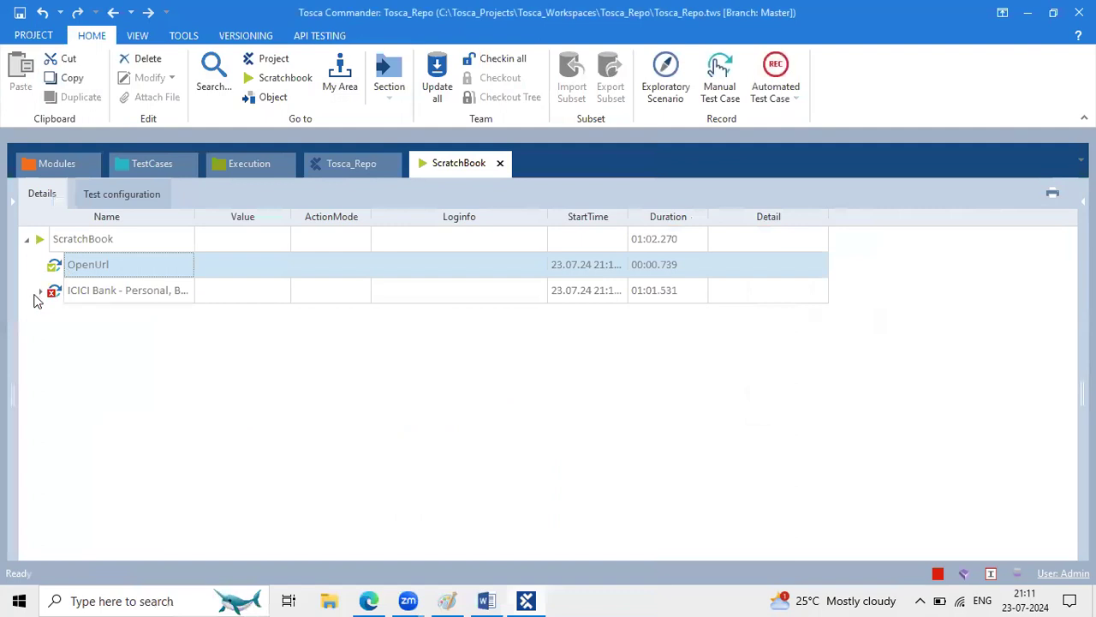
pyautogui.click(40, 290)
# - Examine the full log info of the logo-image logo-india verification, comparing its expected and actual values
pyautogui.click(172, 318)
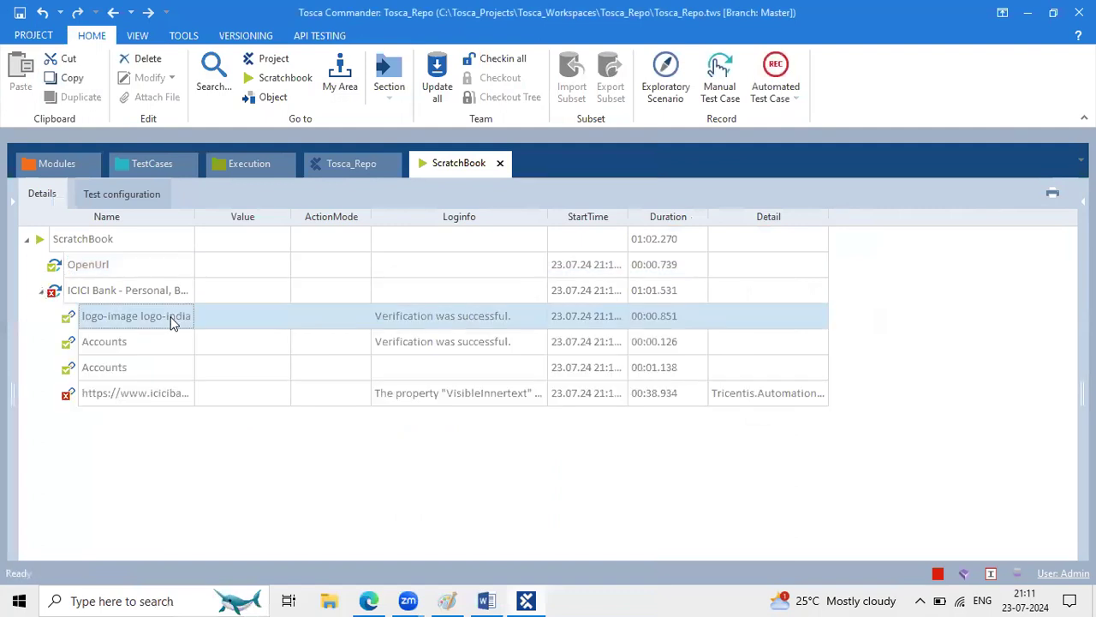
pyautogui.click(522, 316)
pyautogui.click(540, 318)
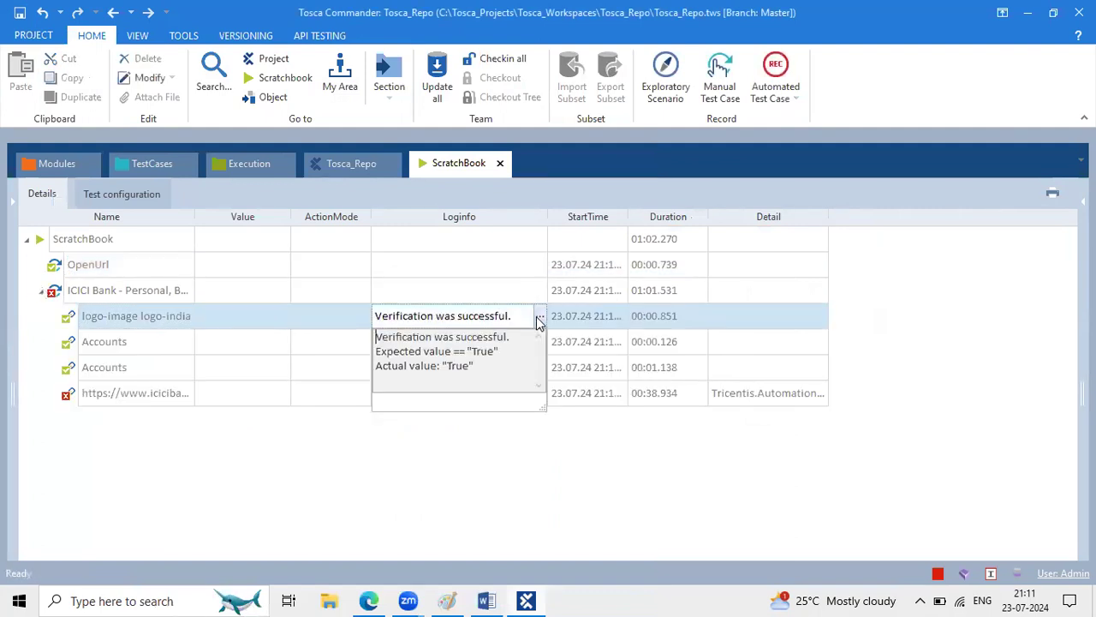
pyautogui.moveTo(502, 351); pyautogui.dragTo(374, 352)
pyautogui.moveTo(489, 352); pyautogui.dragTo(354, 331)
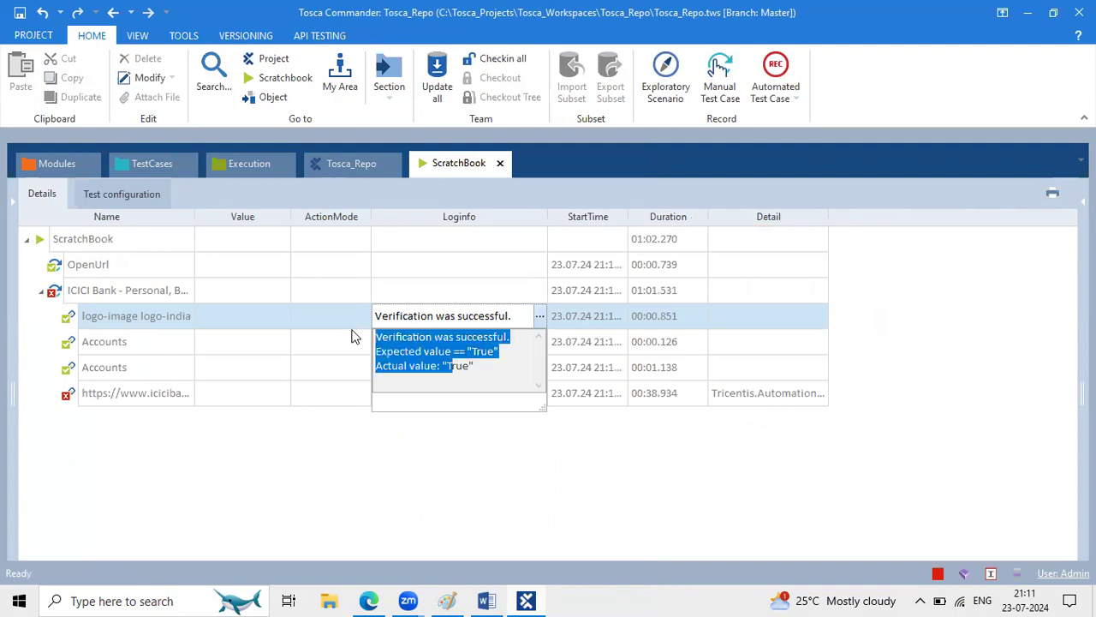
pyautogui.click(452, 373)
# - Examine the full log info of the Accounts verification, comparing its expected and actual values
pyautogui.click(277, 350)
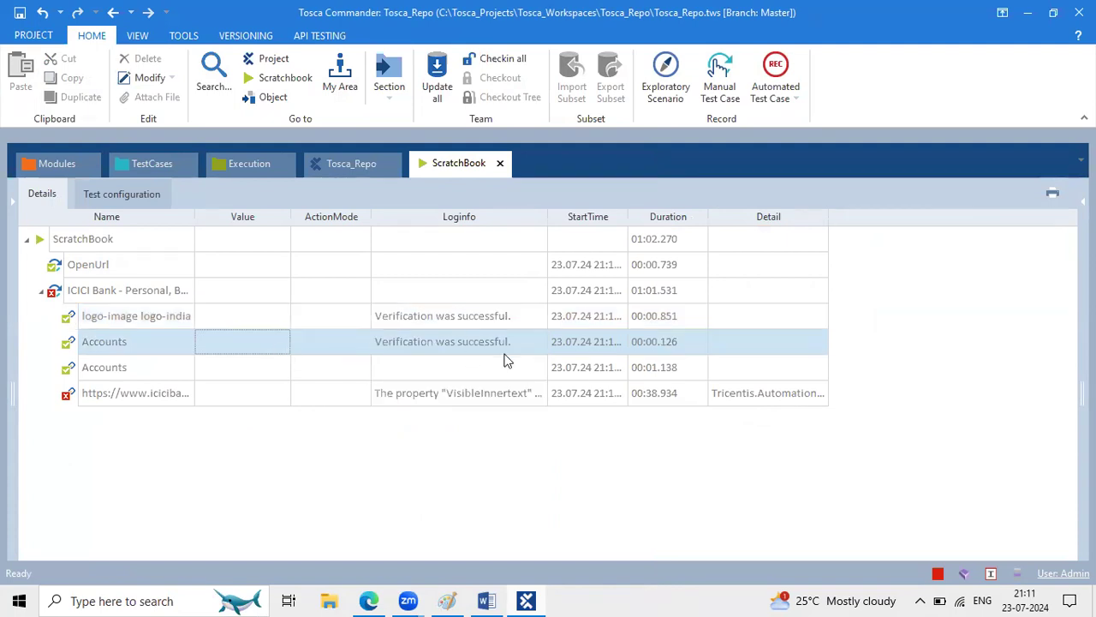
pyautogui.click(550, 342)
pyautogui.click(540, 342)
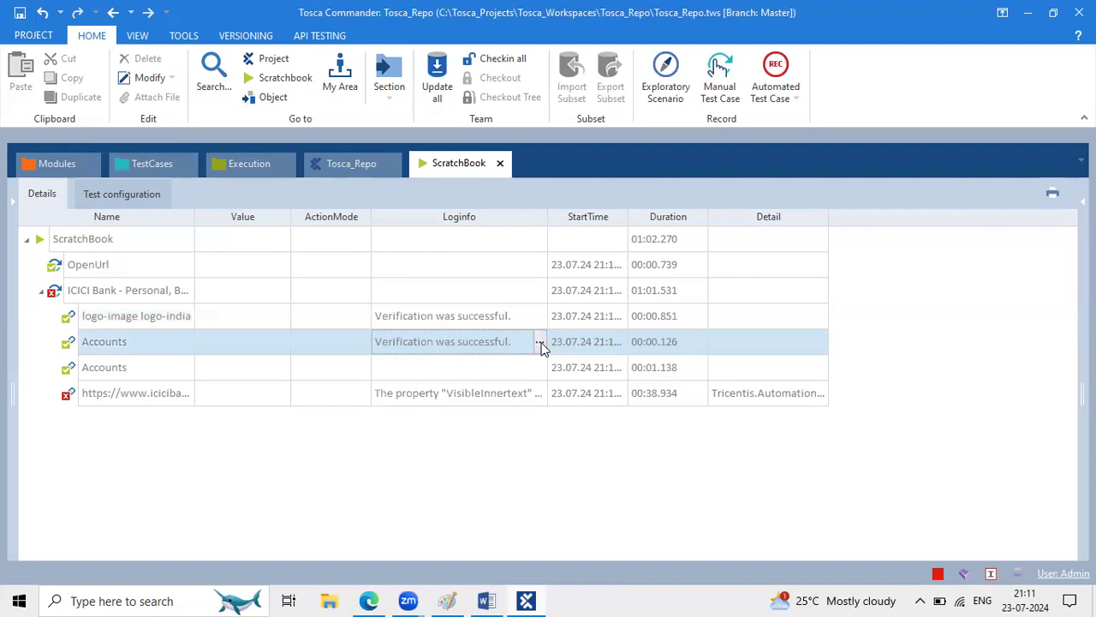
pyautogui.click(539, 342)
pyautogui.moveTo(523, 377); pyautogui.dragTo(404, 378)
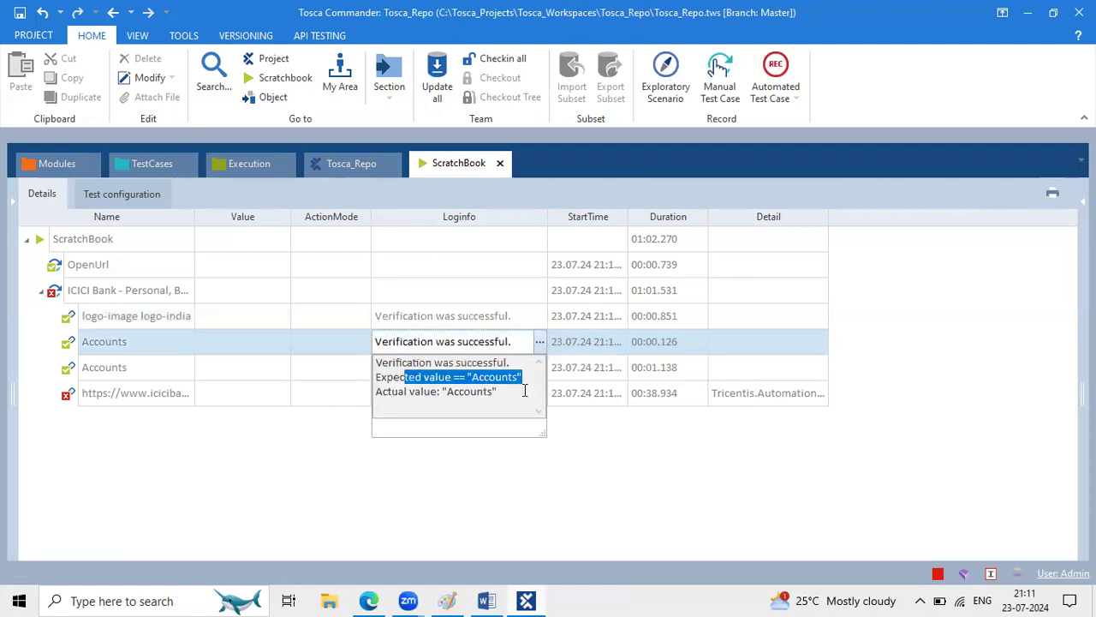
pyautogui.moveTo(525, 390); pyautogui.dragTo(374, 387)
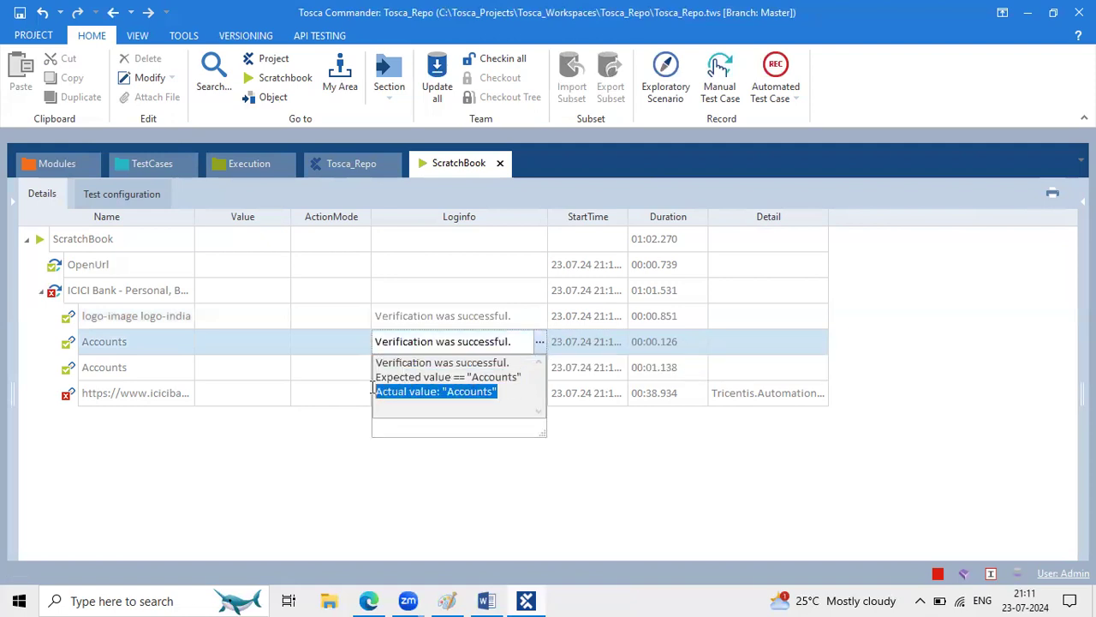
pyautogui.click(221, 360)
pyautogui.click(424, 346)
# - Read the full log info of the failed link verification in the ScratchBook results
pyautogui.click(173, 395)
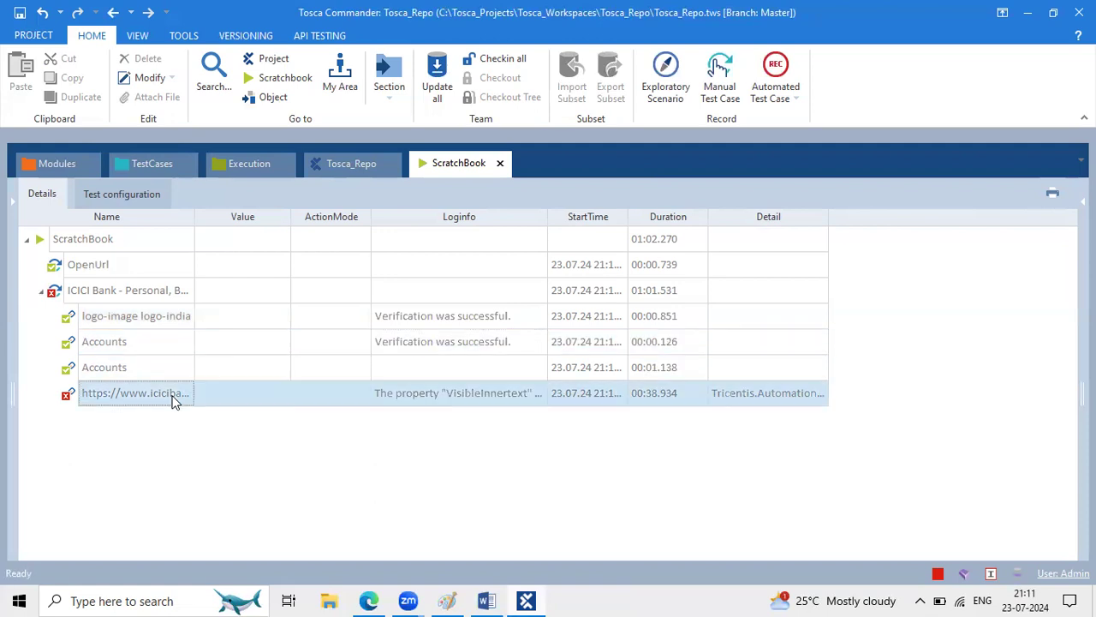
pyautogui.click(510, 393)
pyautogui.click(540, 393)
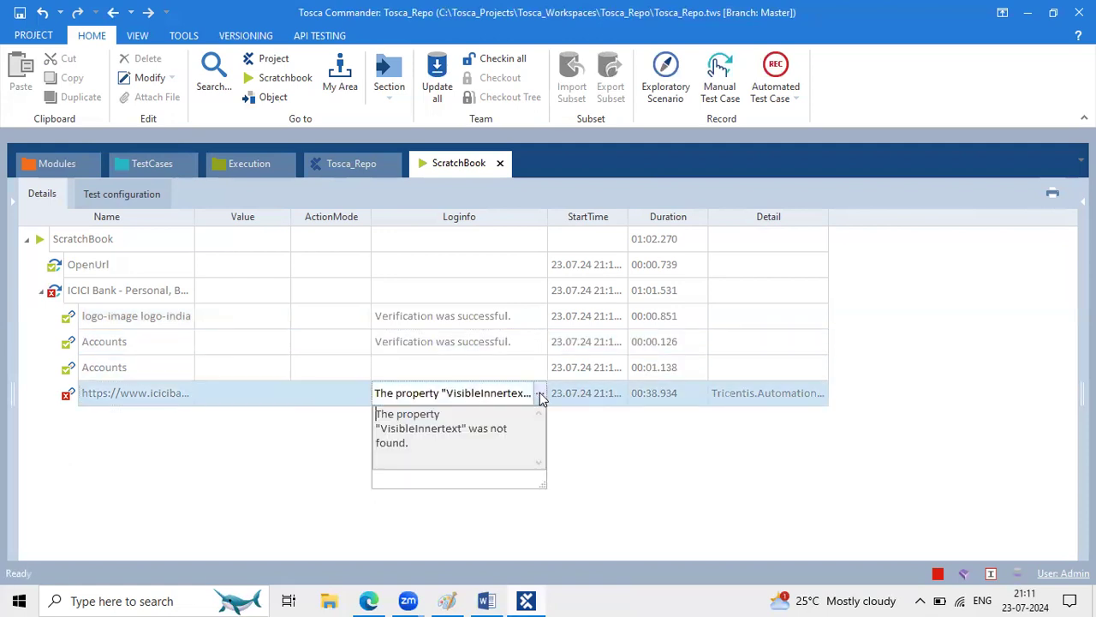
pyautogui.hotkey('ctrl', 'a')
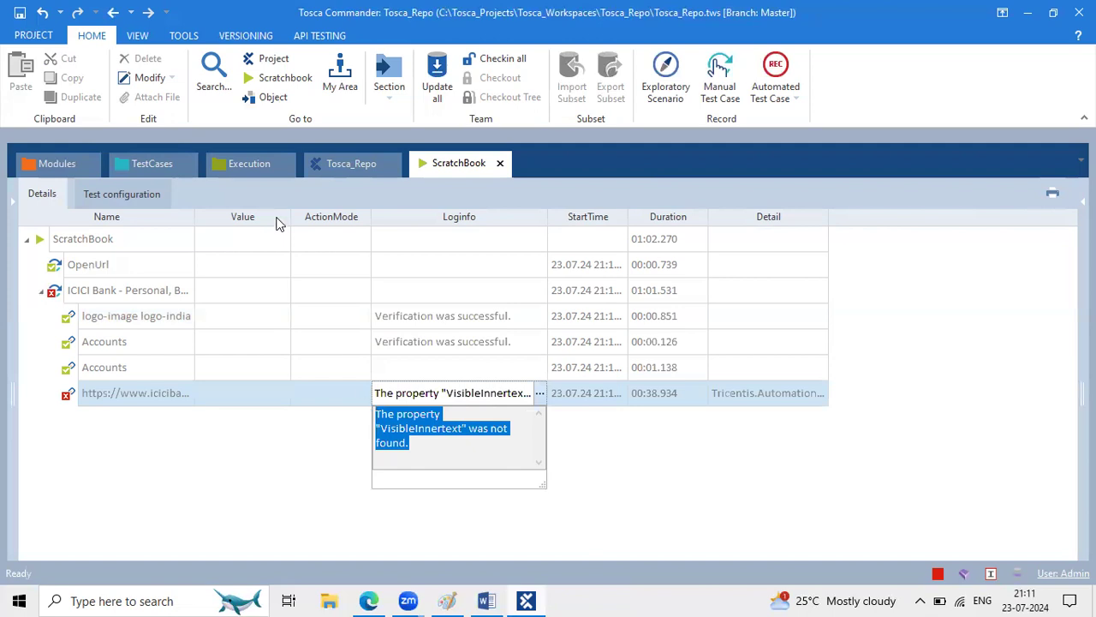
# - In the ICICI ACCOUNTS Page test case, change the savings account link's verified property to InnerText == Savings Account
pyautogui.click(164, 158)
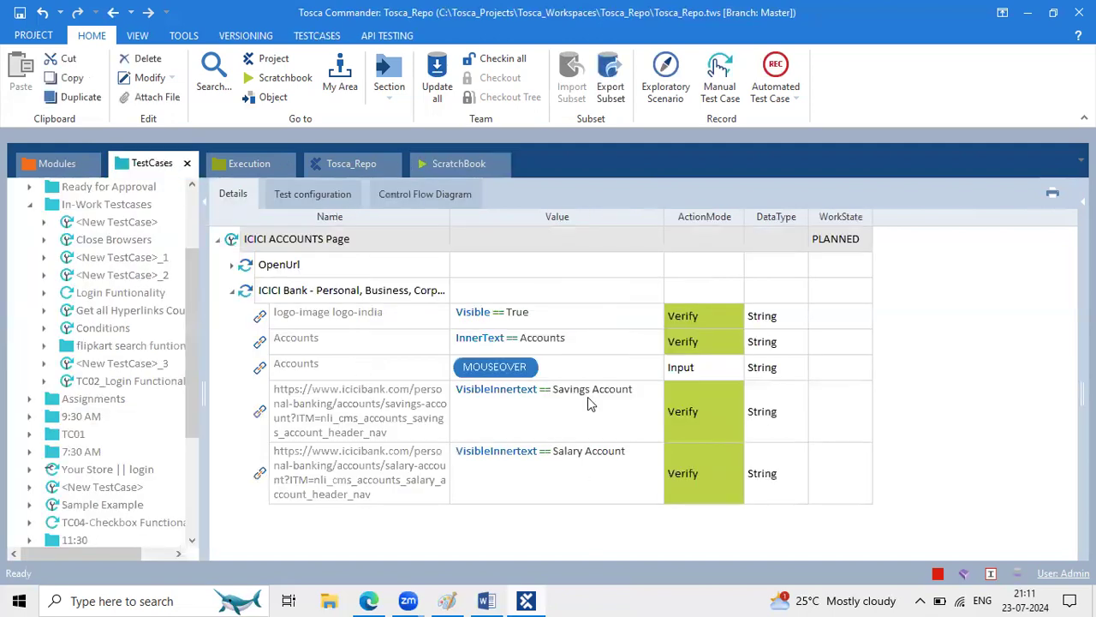
pyautogui.click(587, 396)
pyautogui.click(653, 411)
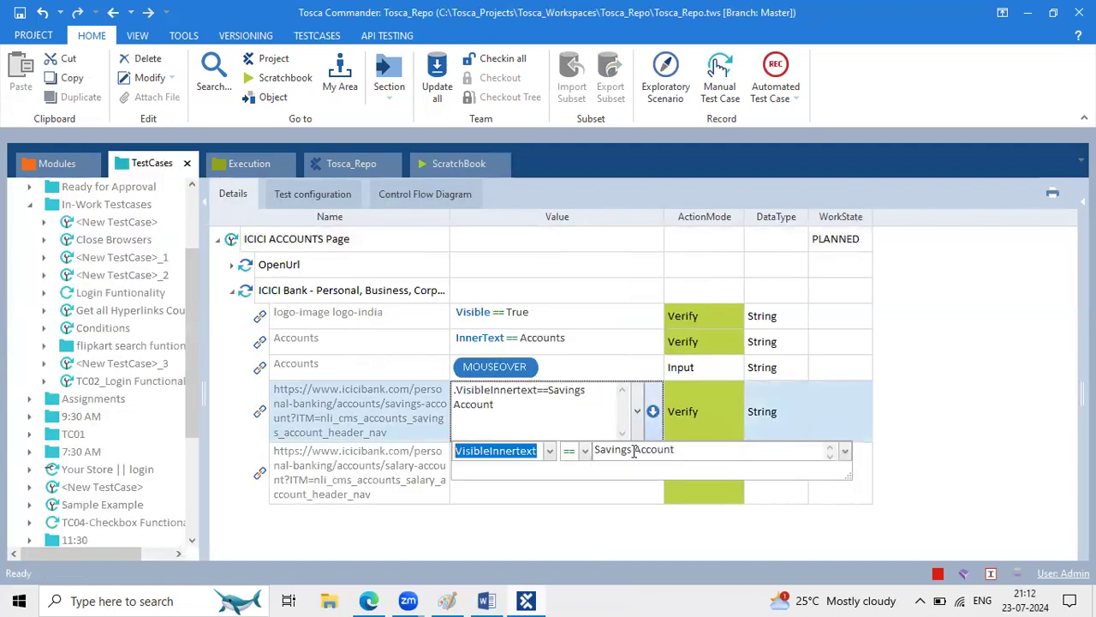
pyautogui.click(551, 451)
pyautogui.click(480, 516)
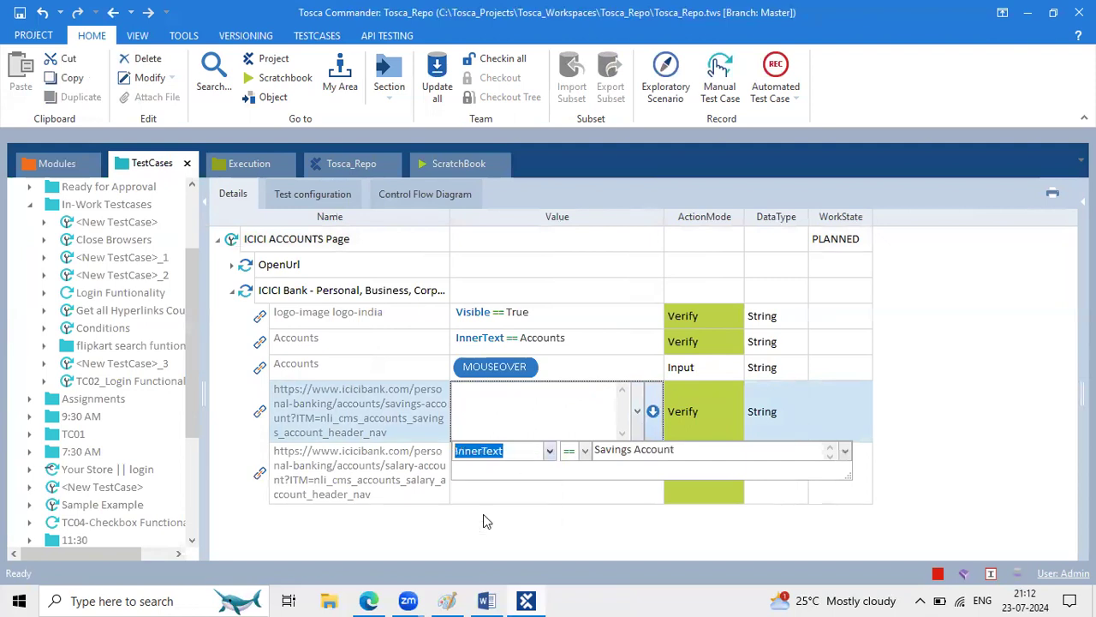
pyautogui.click(570, 509)
# - Change the salary account link's verified property to InnerText == Salary Account
pyautogui.click(575, 454)
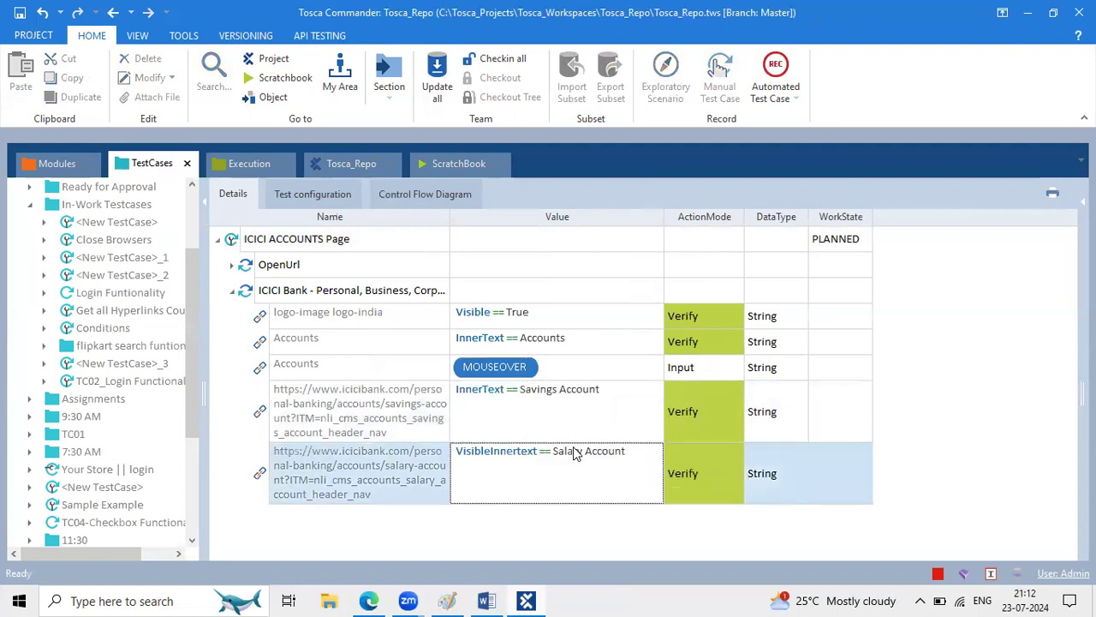
pyautogui.click(652, 472)
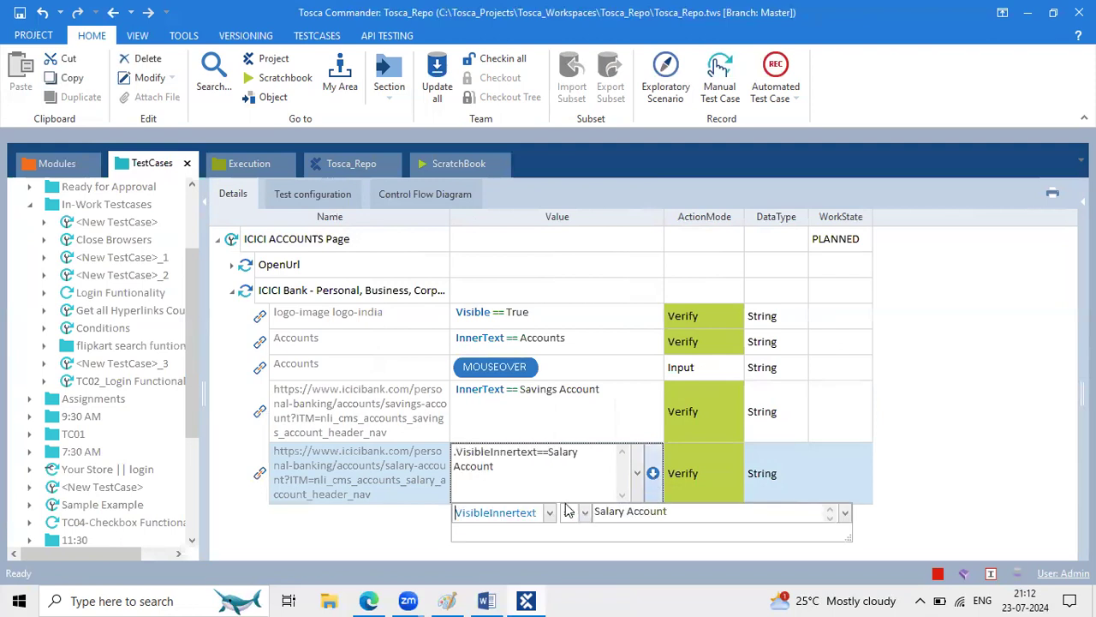
pyautogui.click(550, 512)
pyautogui.click(475, 578)
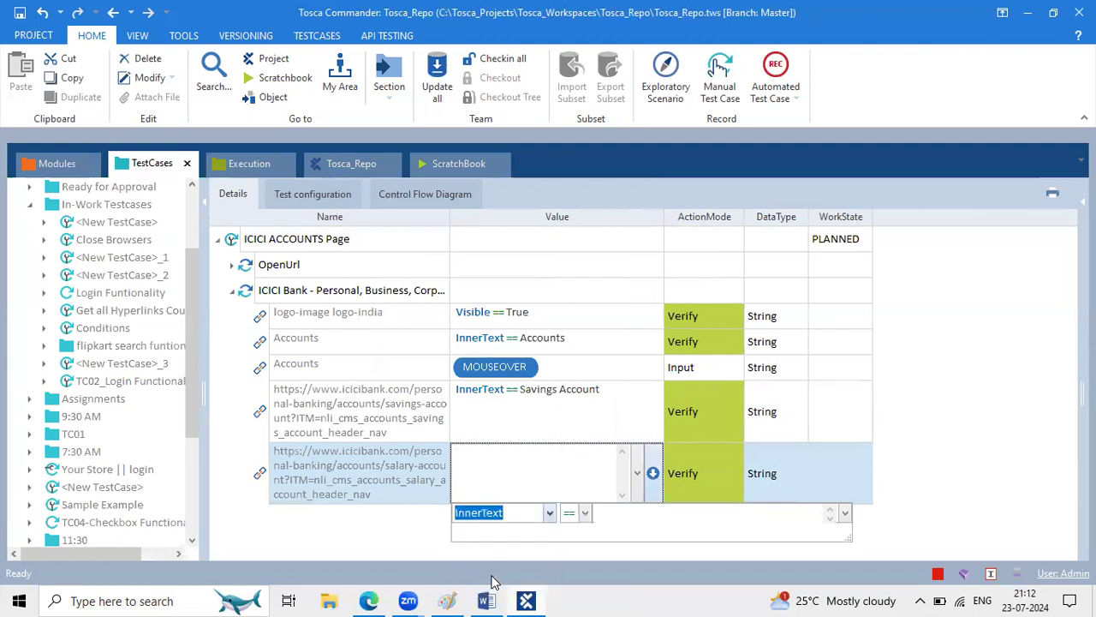
pyautogui.click(803, 369)
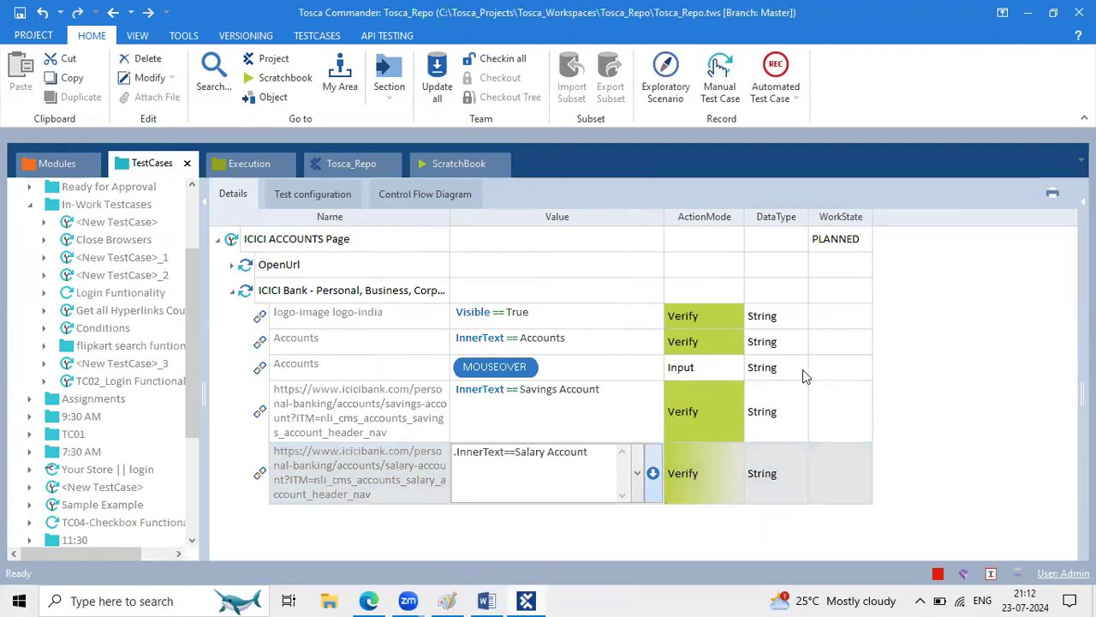
# - Collapse the ICICI Bank test step and run only that step in ScratchBook
pyautogui.click(311, 289)
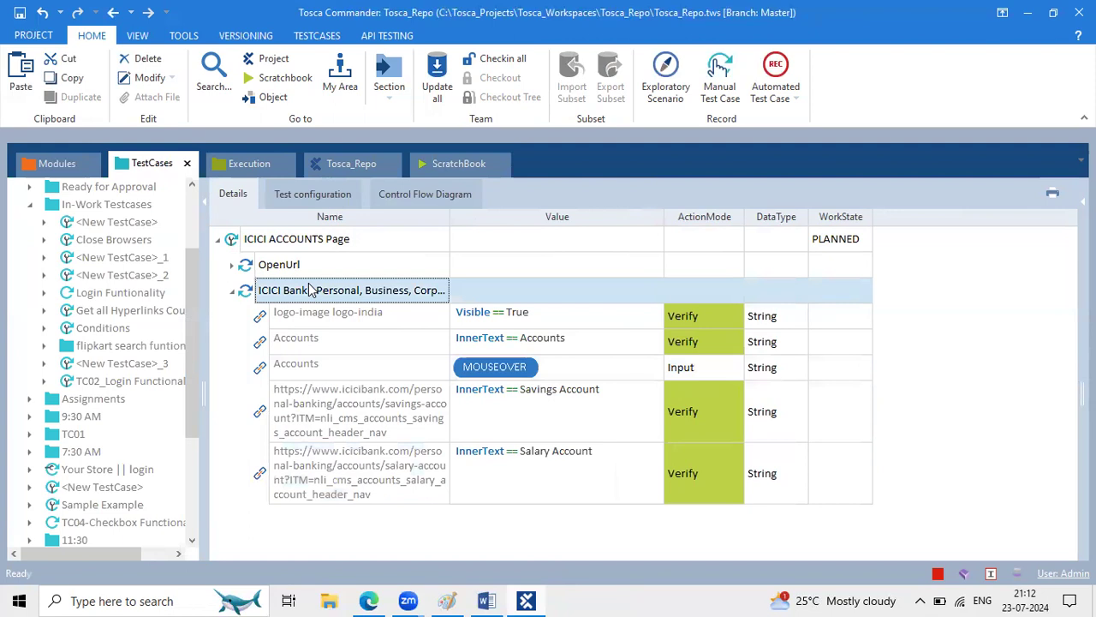
pyautogui.click(233, 291)
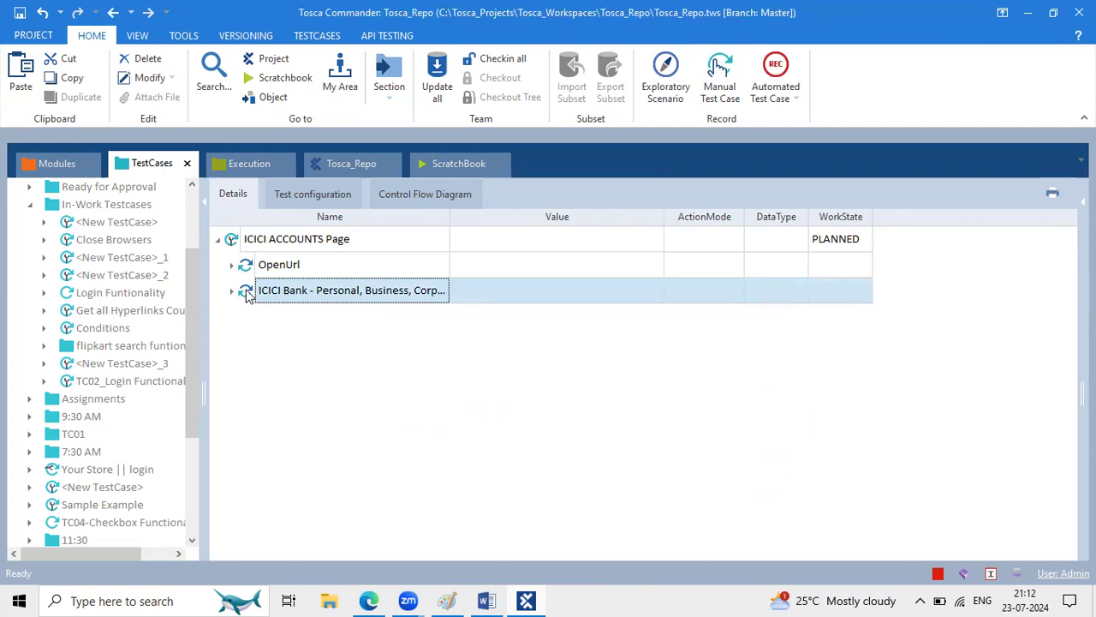
pyautogui.click(282, 295)
pyautogui.click(248, 293)
pyautogui.rightClick(249, 294)
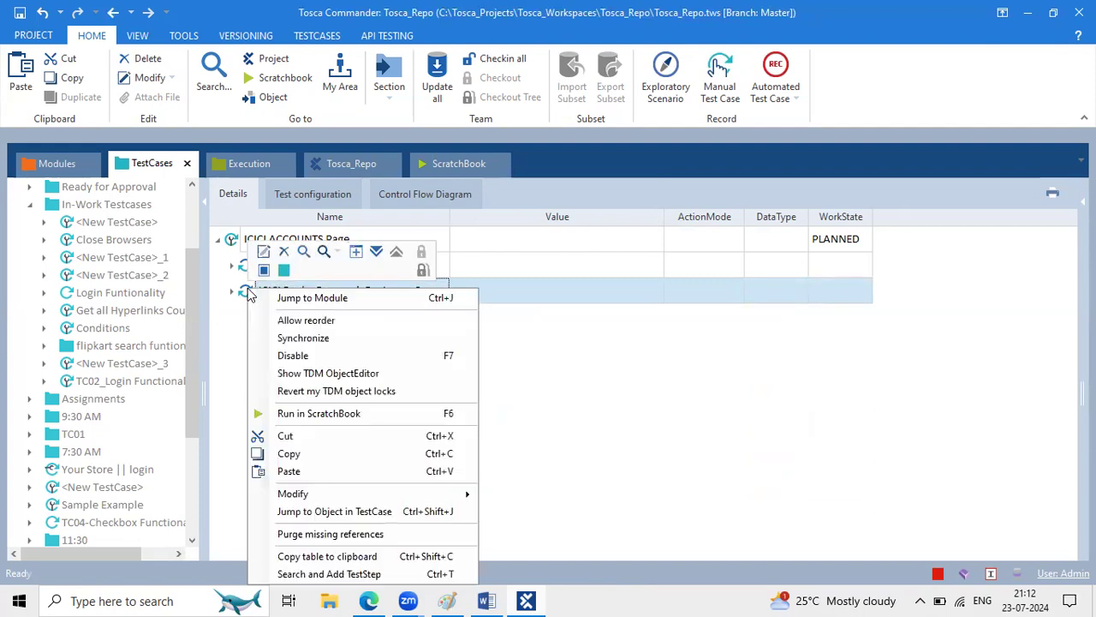
pyautogui.click(306, 410)
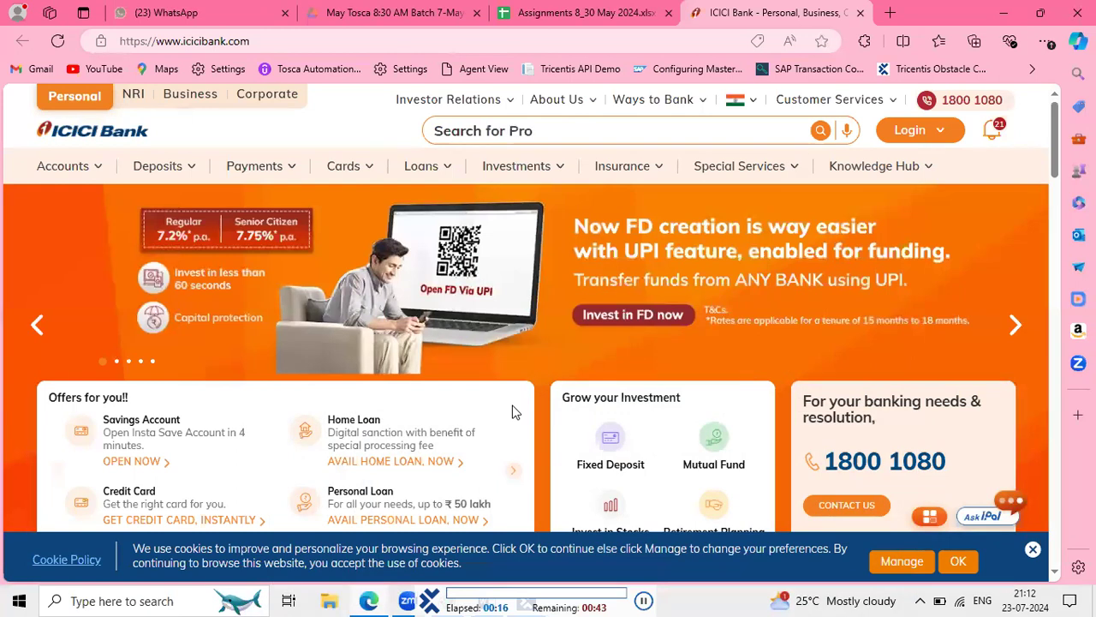
pyautogui.moveTo(63, 171)
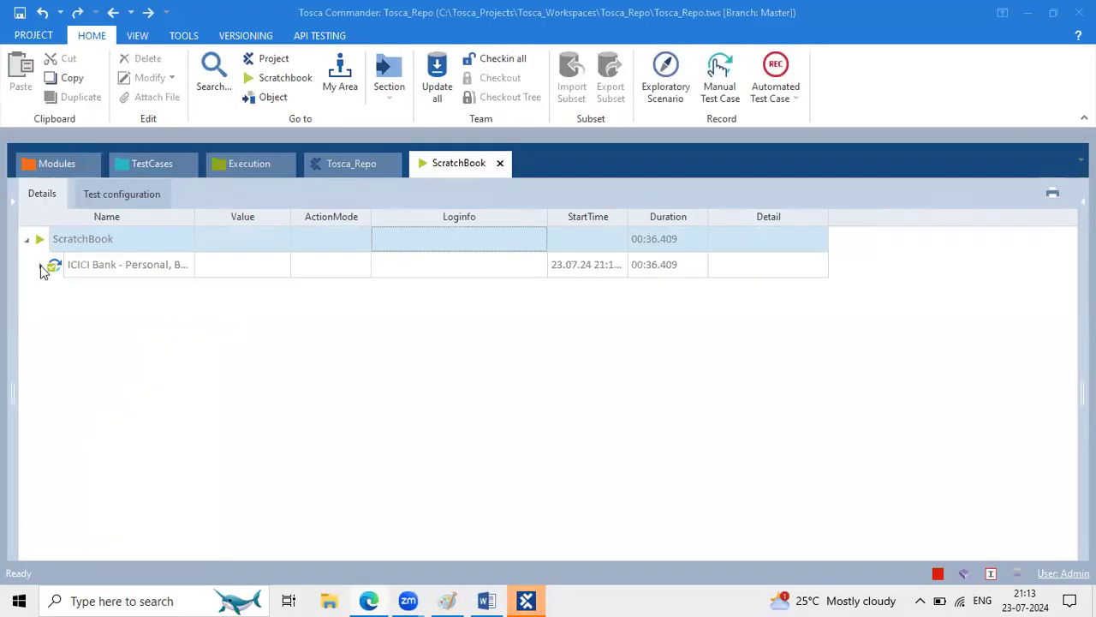
# - Expand the ICICI Bank result and compare the expected and actual values in the salary account link's full log info
pyautogui.click(41, 265)
pyautogui.click(556, 398)
pyautogui.click(546, 400)
pyautogui.click(543, 396)
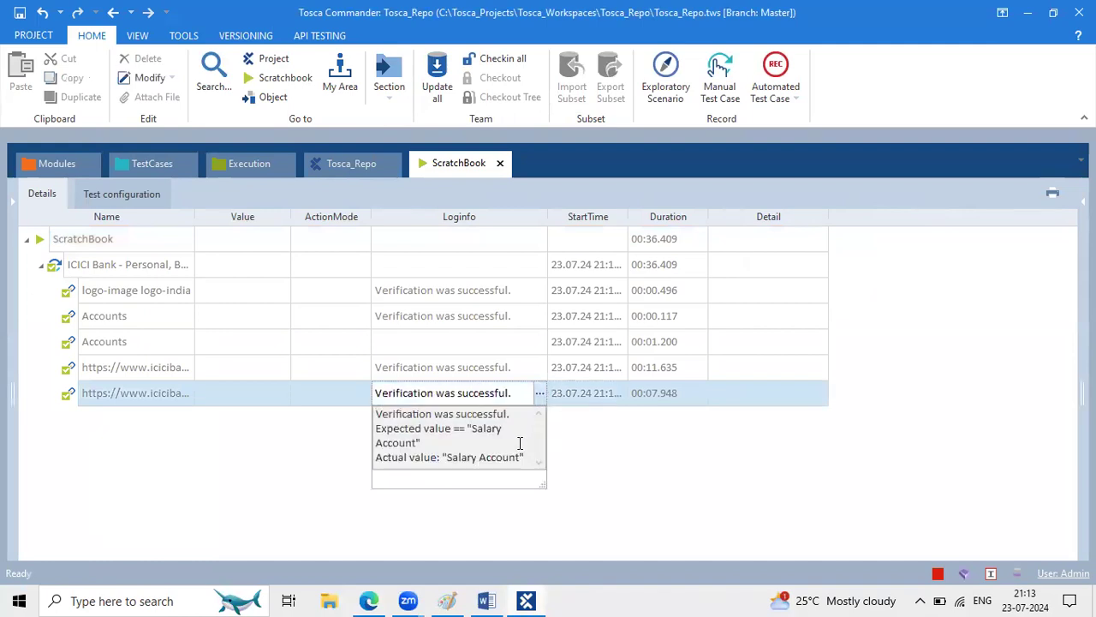
pyautogui.moveTo(506, 433); pyautogui.dragTo(375, 428)
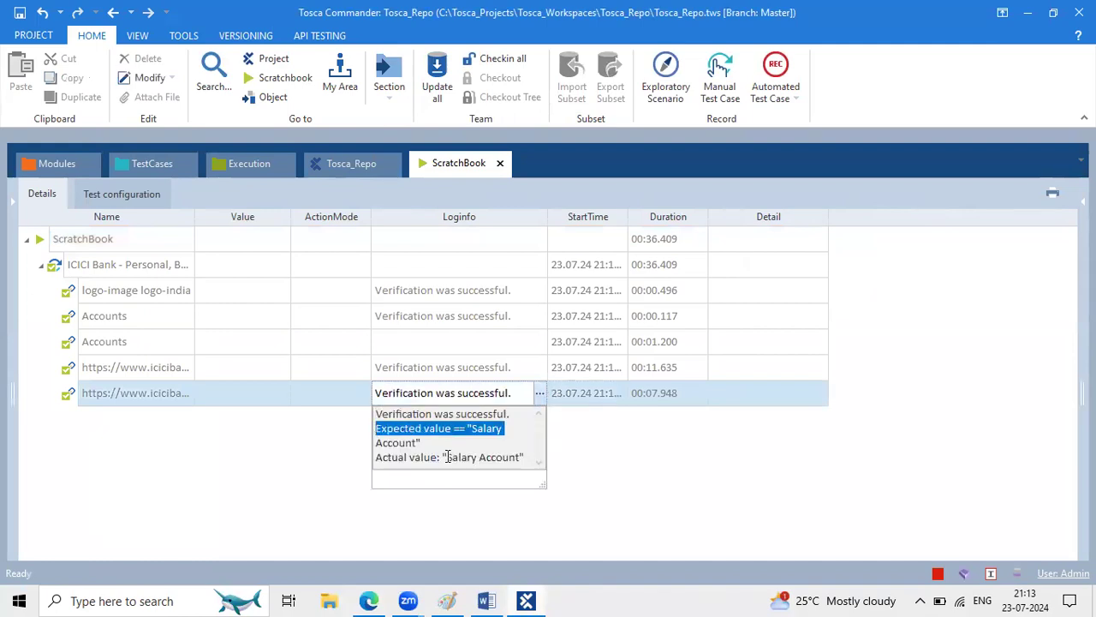
pyautogui.moveTo(447, 457); pyautogui.dragTo(517, 458)
# - Examine the full log info of the savings account link verification, comparing its expected and actual values
pyautogui.click(531, 367)
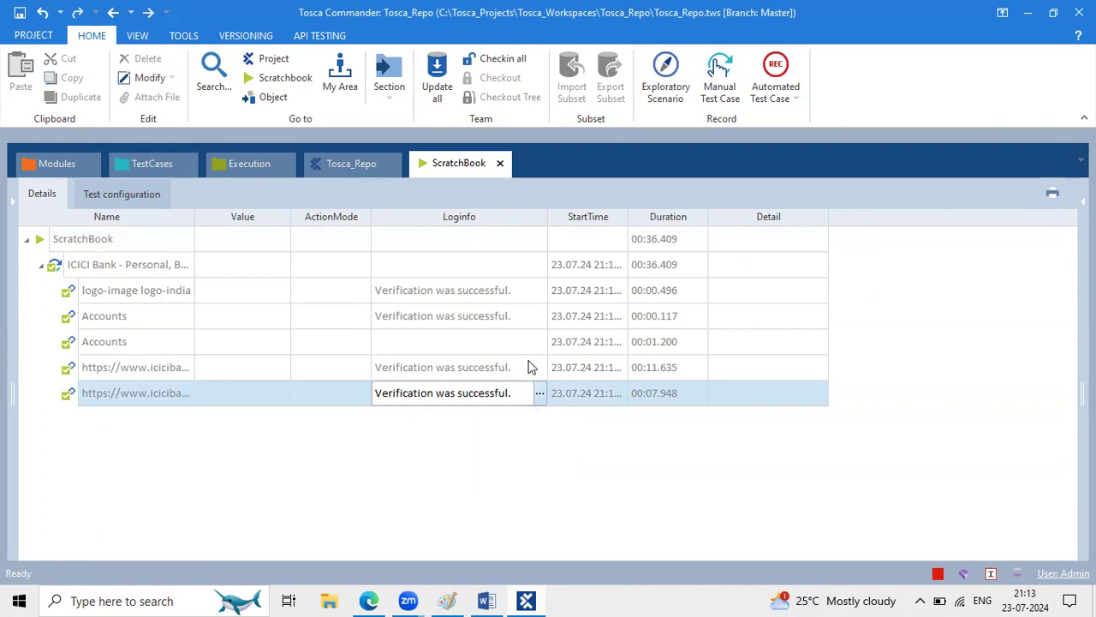
pyautogui.click(538, 369)
pyautogui.click(538, 369)
pyautogui.moveTo(476, 402); pyautogui.dragTo(648, 486)
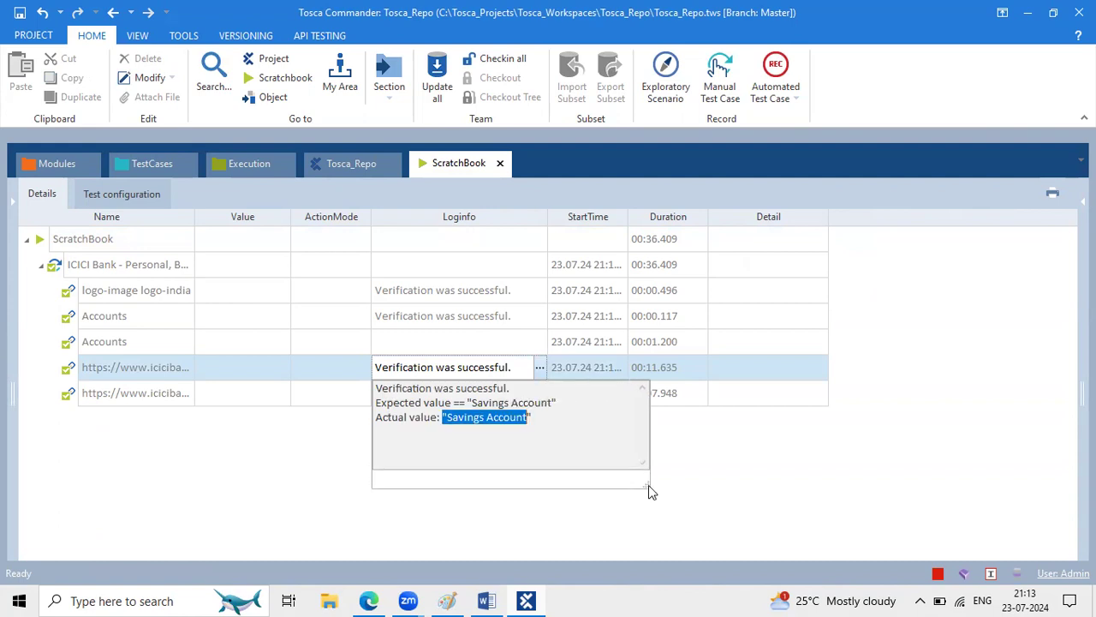
pyautogui.click(538, 424)
pyautogui.moveTo(553, 412); pyautogui.dragTo(374, 396)
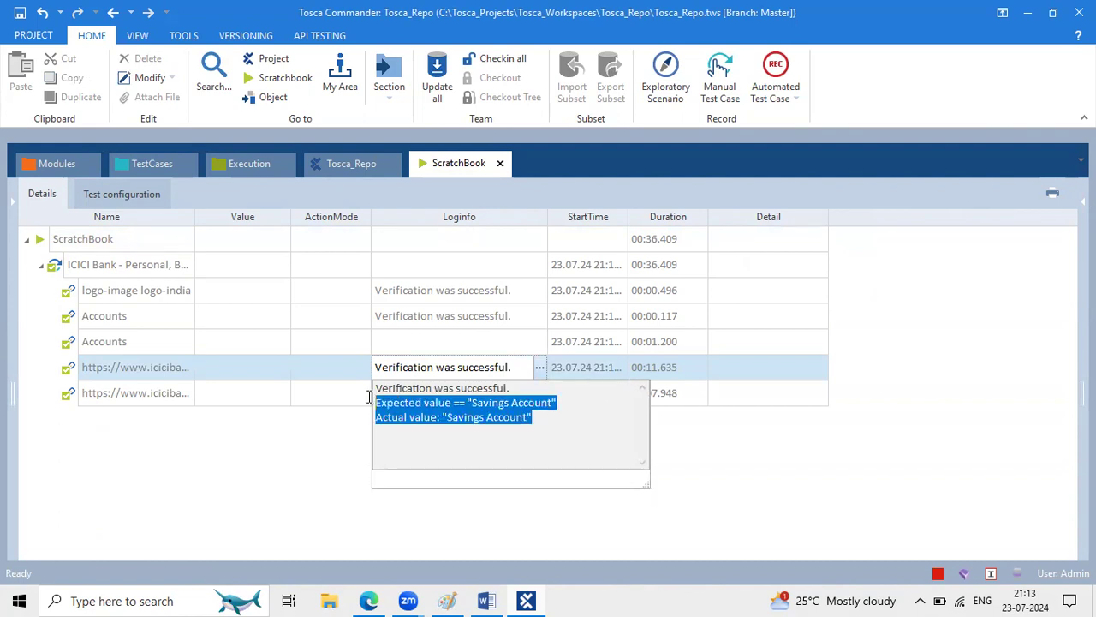
pyautogui.moveTo(532, 387); pyautogui.dragTo(346, 372)
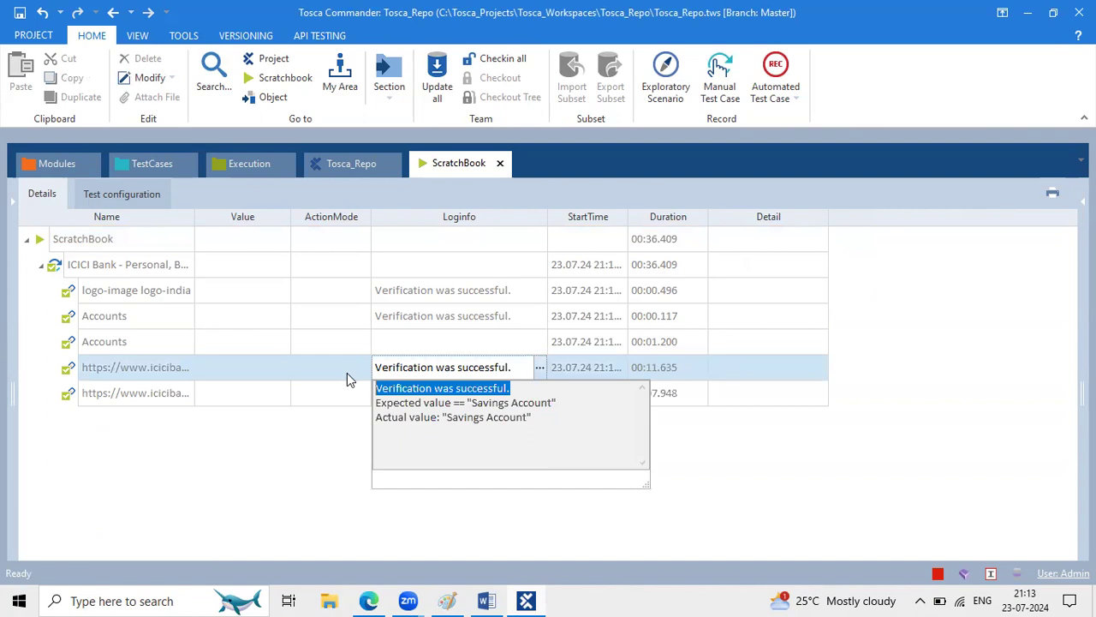
pyautogui.click(688, 274)
# - Return to the ICICI ACCOUNTS Page test case and review the details of its OpenUrl and ICICI Bank steps
pyautogui.click(168, 165)
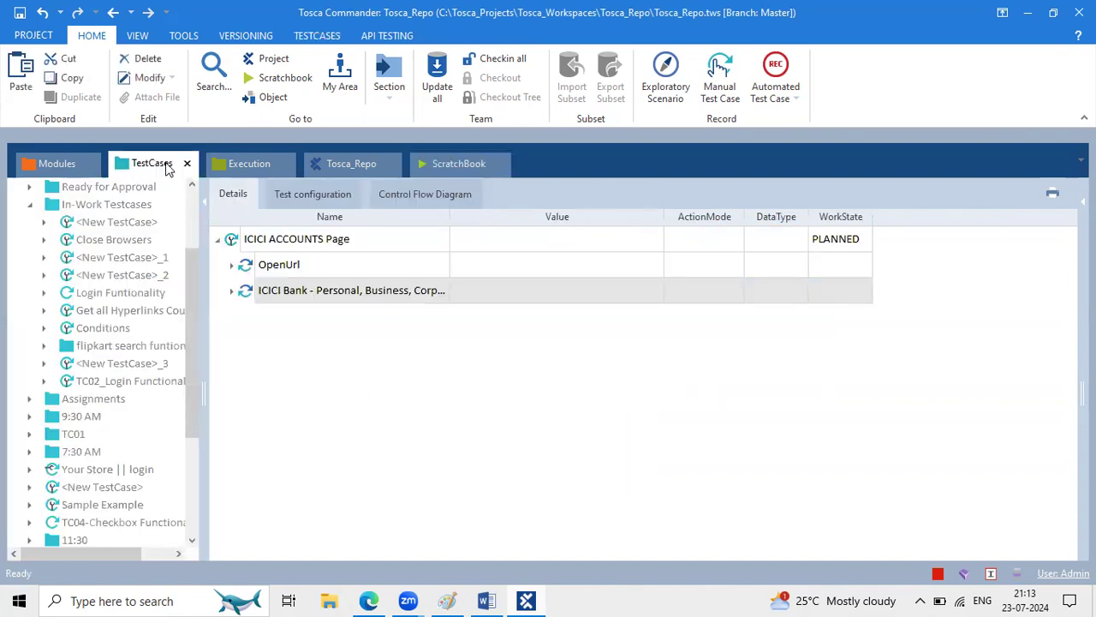
pyautogui.click(233, 266)
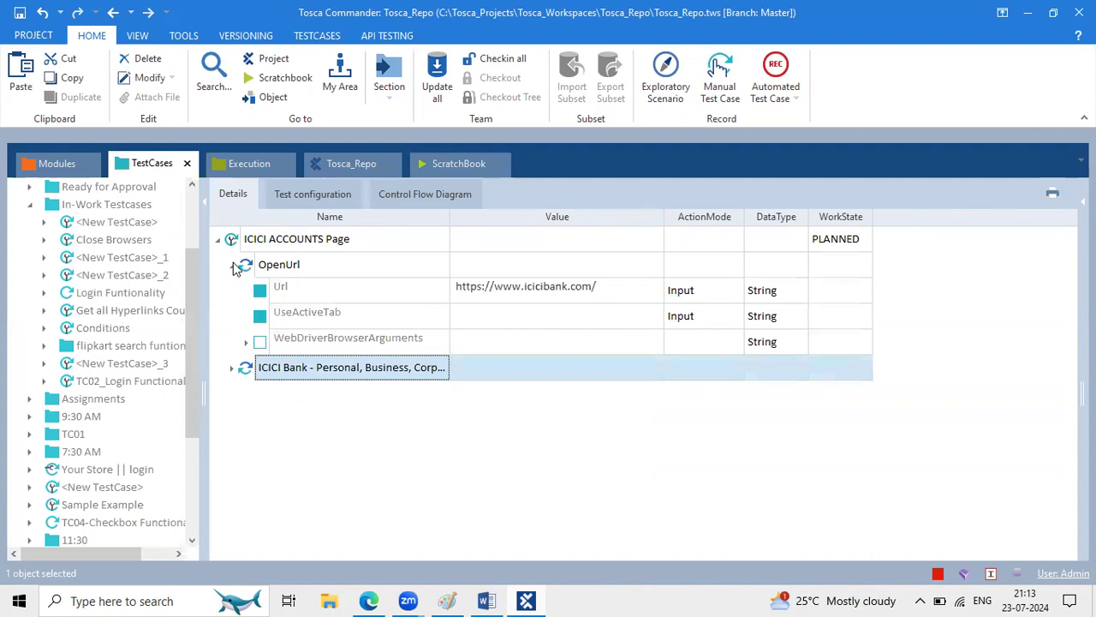
pyautogui.click(233, 370)
pyautogui.scroll(-1, 611, 522)
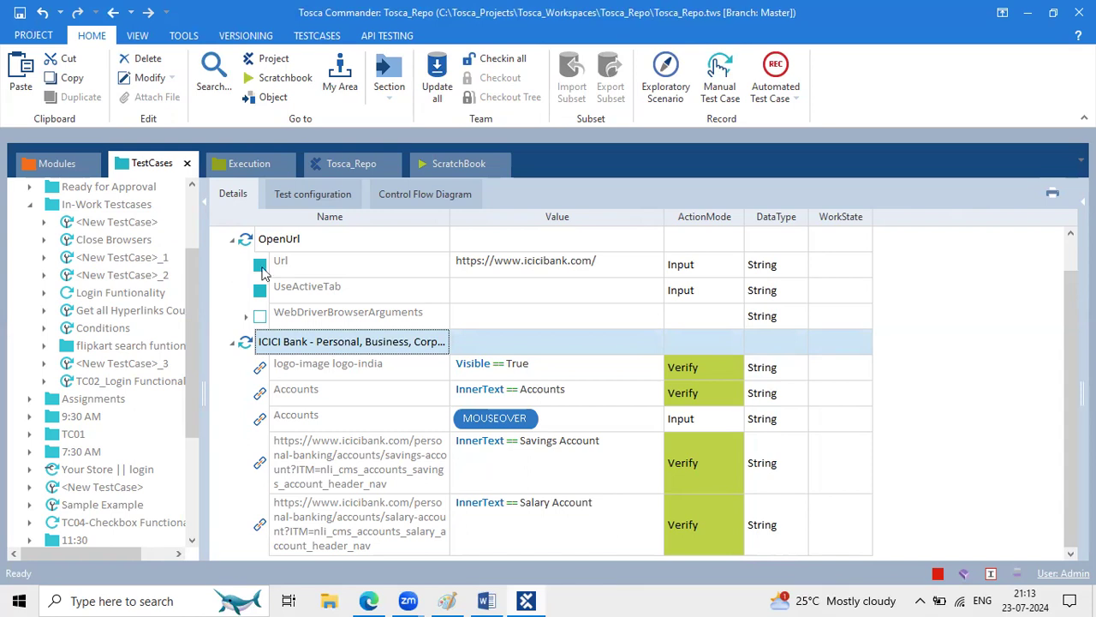
pyautogui.click(231, 241)
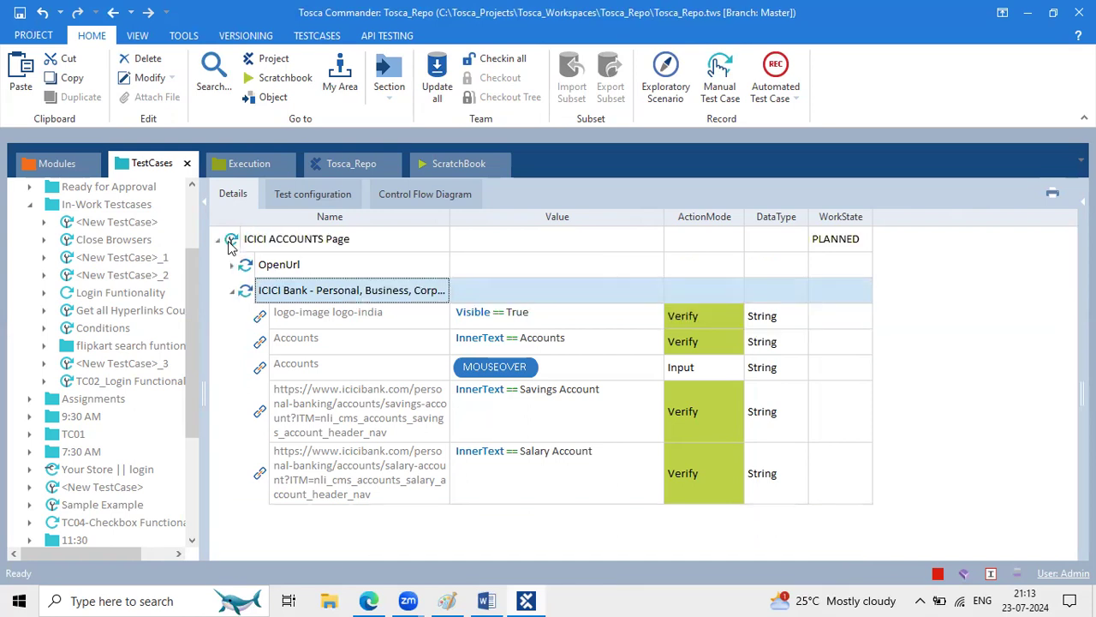
pyautogui.click(232, 293)
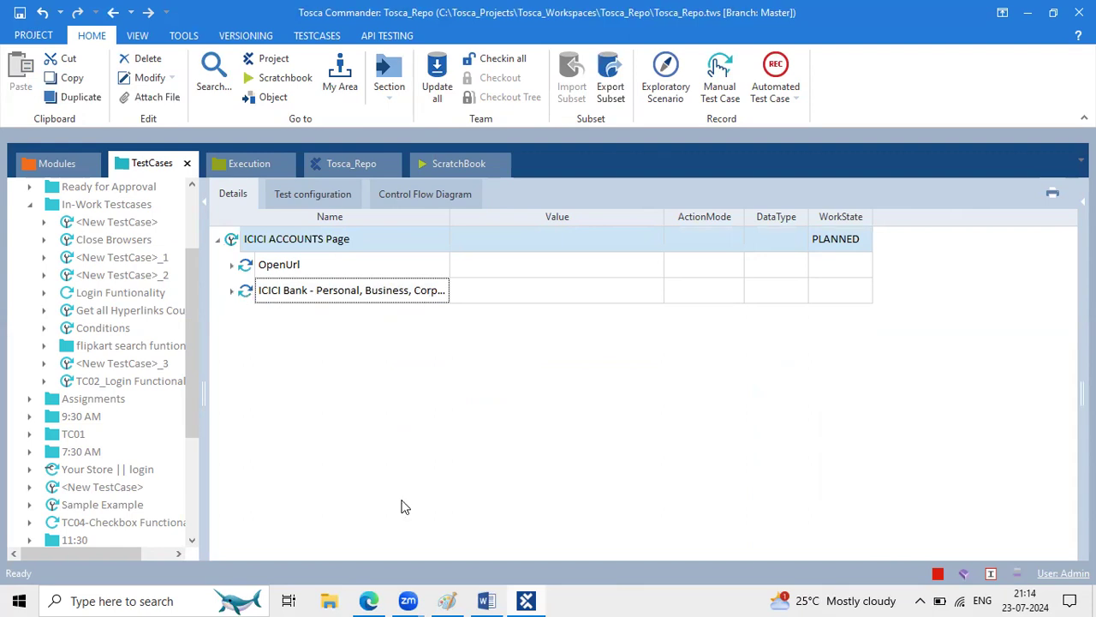
# - Close the ICICI Bank page in the browser and minimize the browser to return to the test case
pyautogui.click(237, 243)
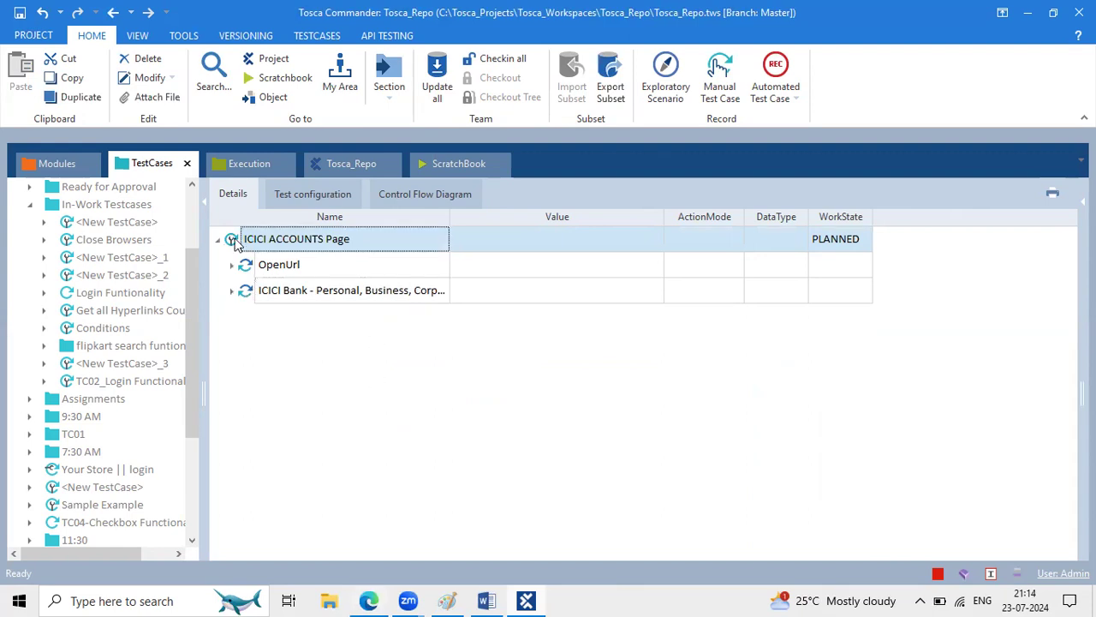
pyautogui.click(370, 599)
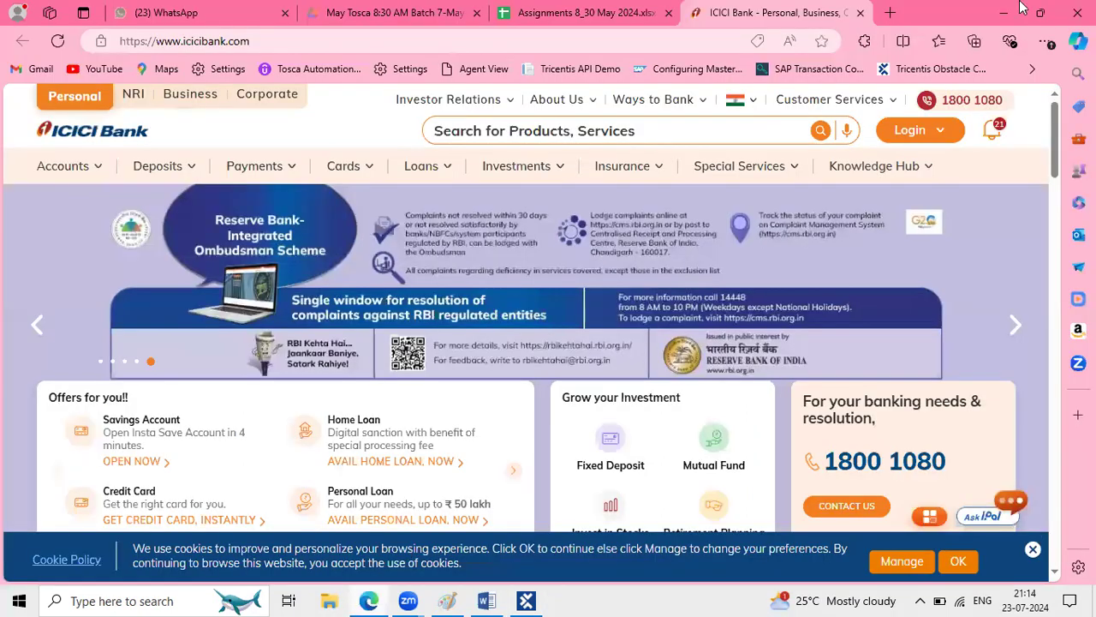
pyautogui.click(1004, 12)
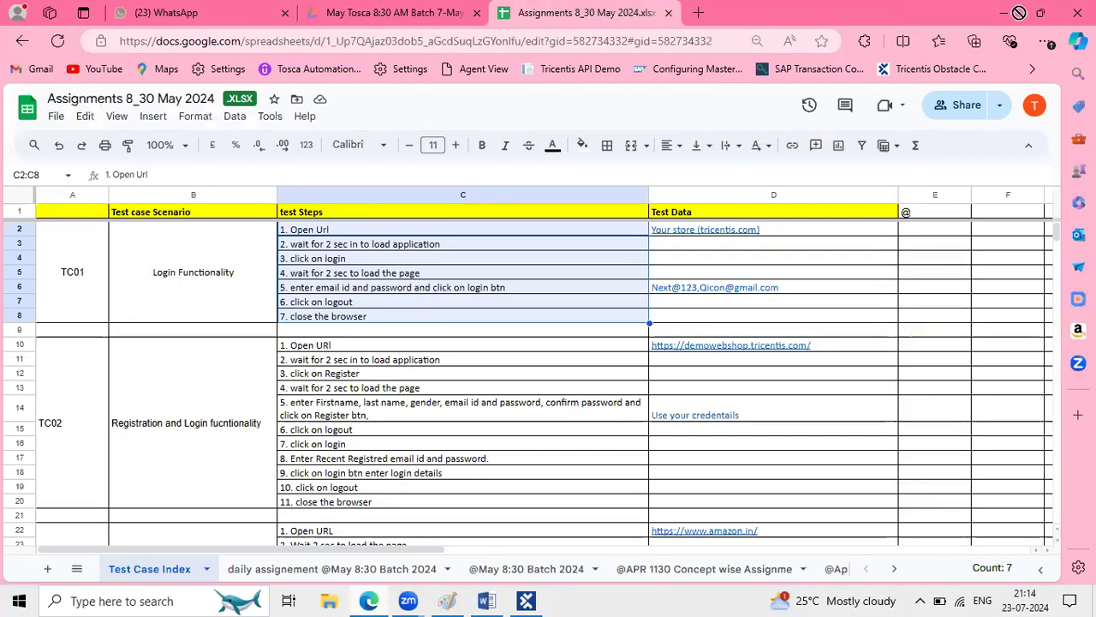
pyautogui.click(1004, 12)
# - Run the complete ICICI ACCOUNTS Page test case in ScratchBook
pyautogui.rightClick(234, 242)
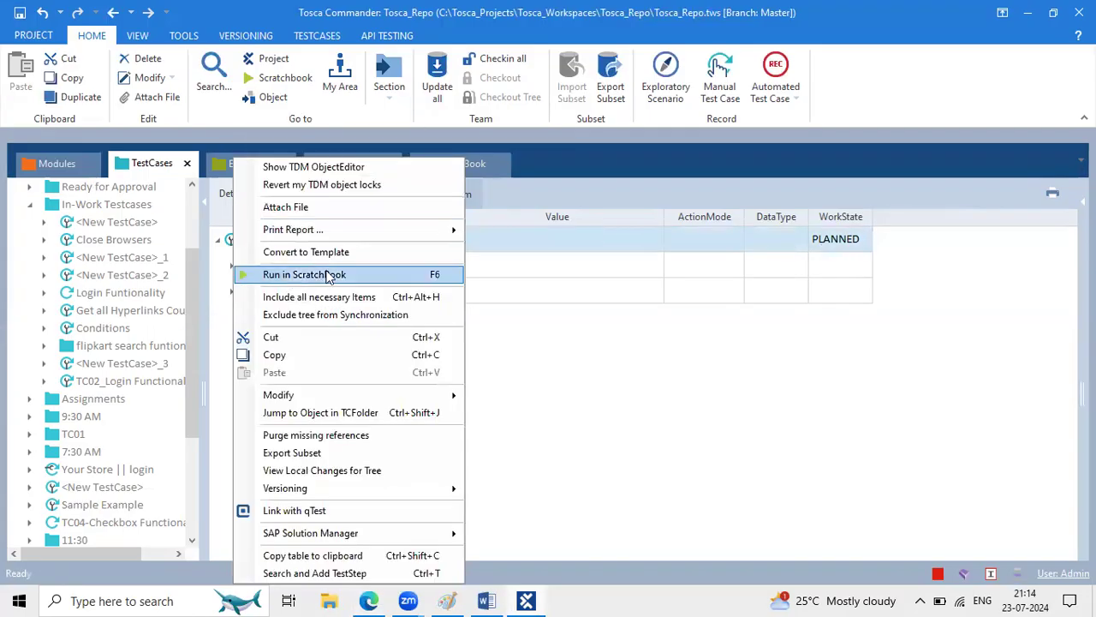
pyautogui.click(325, 276)
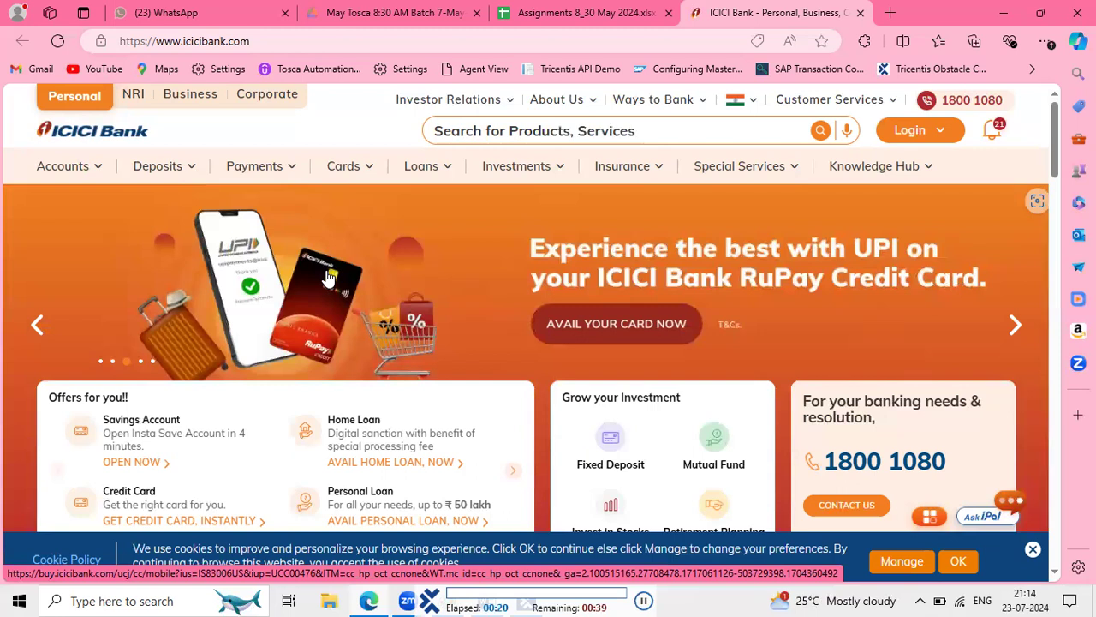
pyautogui.moveTo(68, 174)
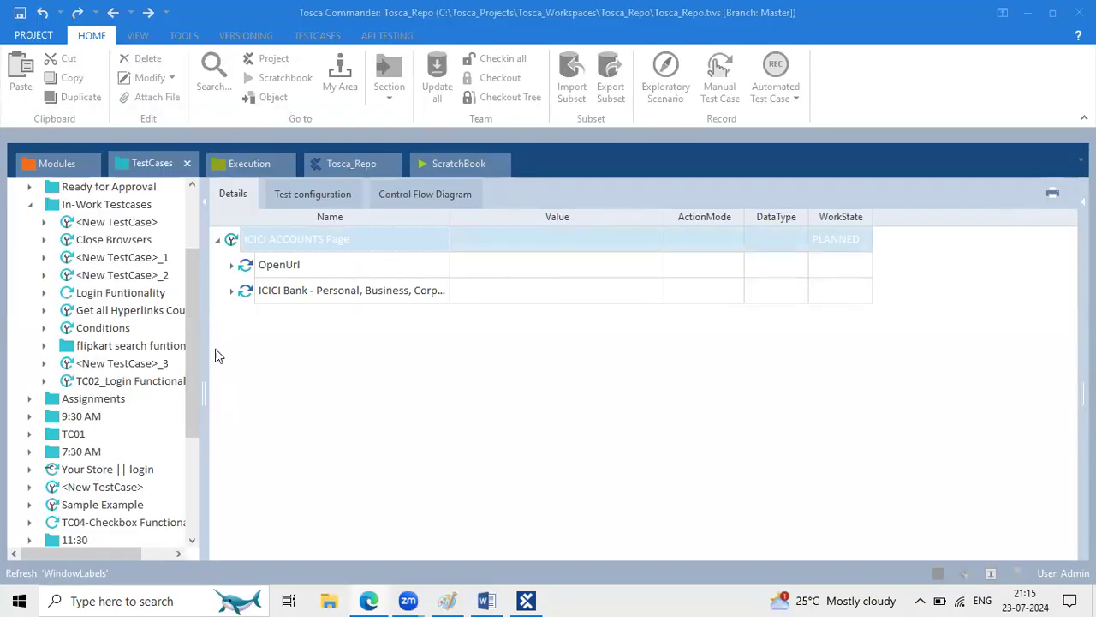
pyautogui.click(653, 239)
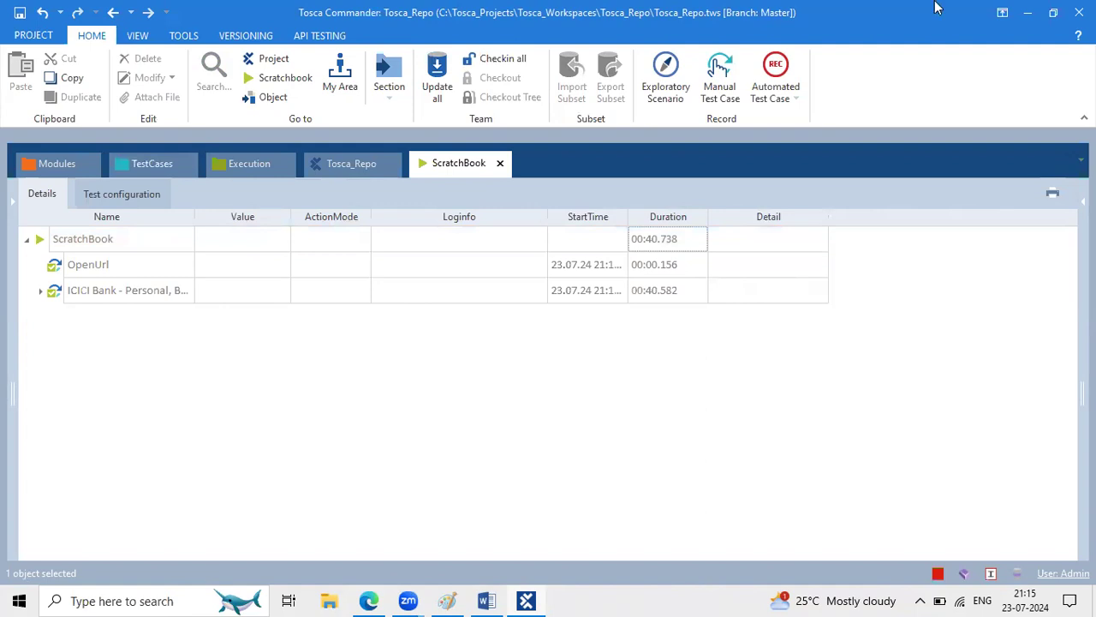
# - Switch to the Word document and add the line "DEMO Free: 3 to 4 Days" below the Installations bullet
pyautogui.click(1027, 10)
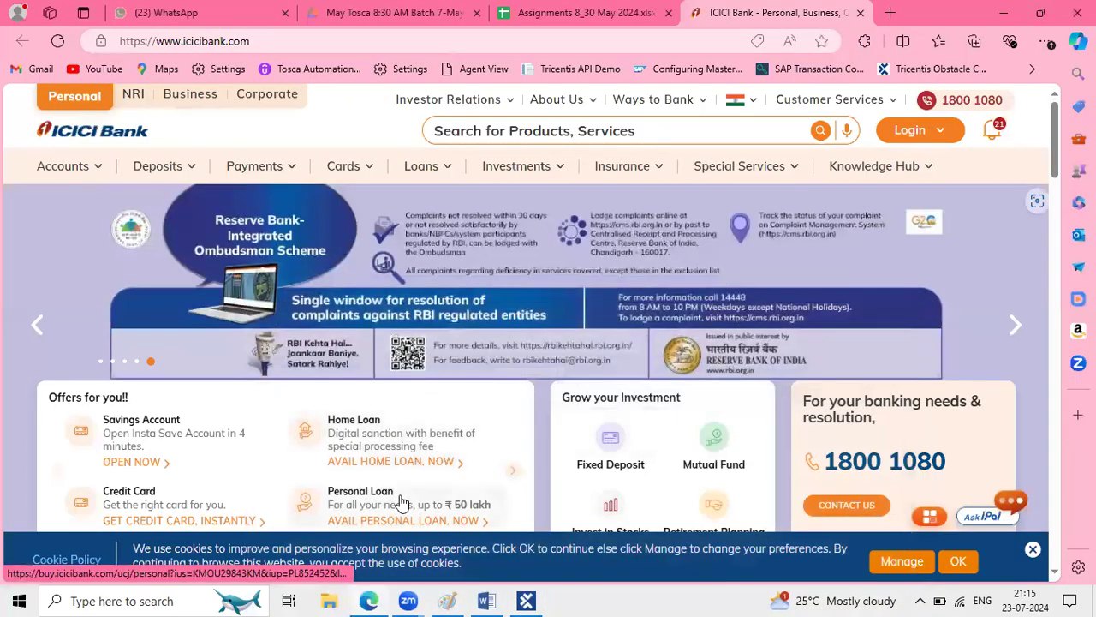
pyautogui.moveTo(445, 534); pyautogui.dragTo(486, 588)
pyautogui.click(486, 600)
pyautogui.scroll(-4, 503, 383)
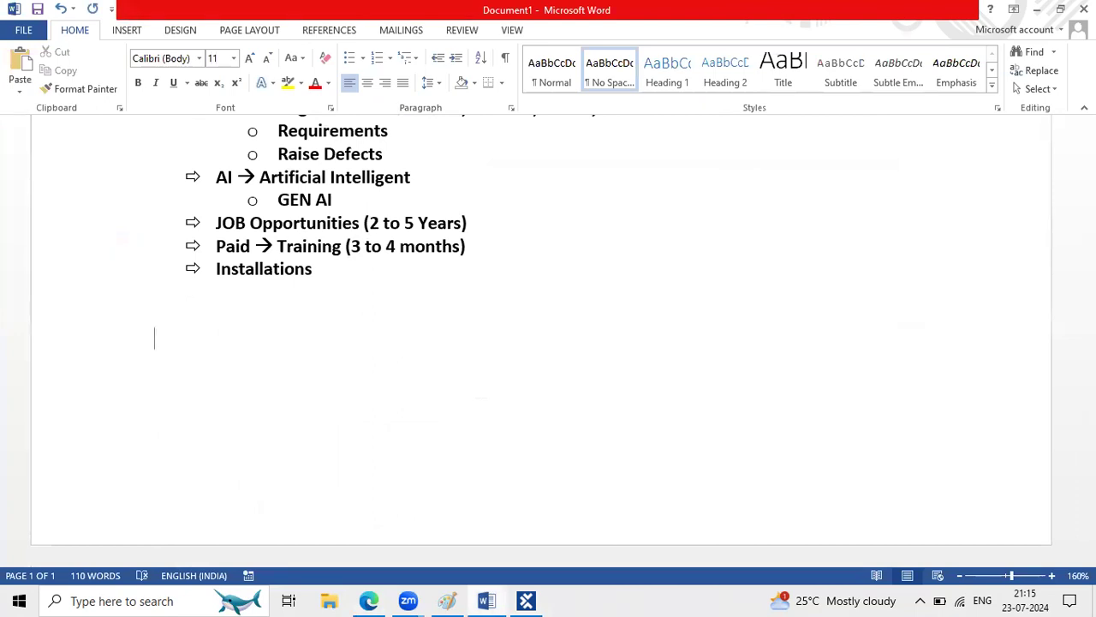
pyautogui.write('DEMO : 3')
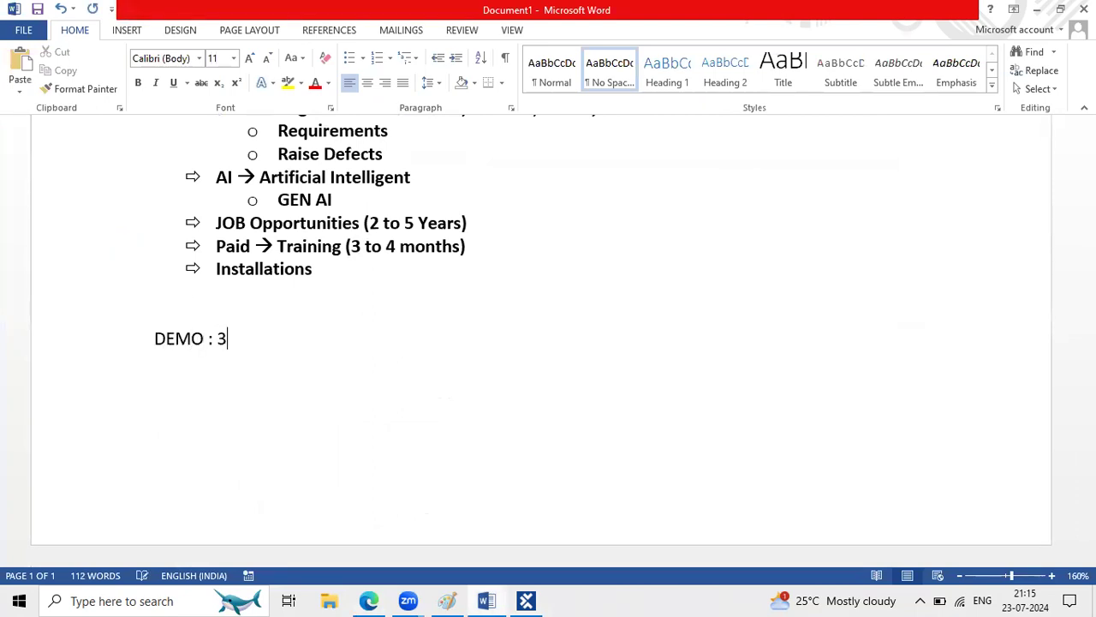
pyautogui.write(' to 4 Daya')
pyautogui.press('BackSpace')
pyautogui.write('s')
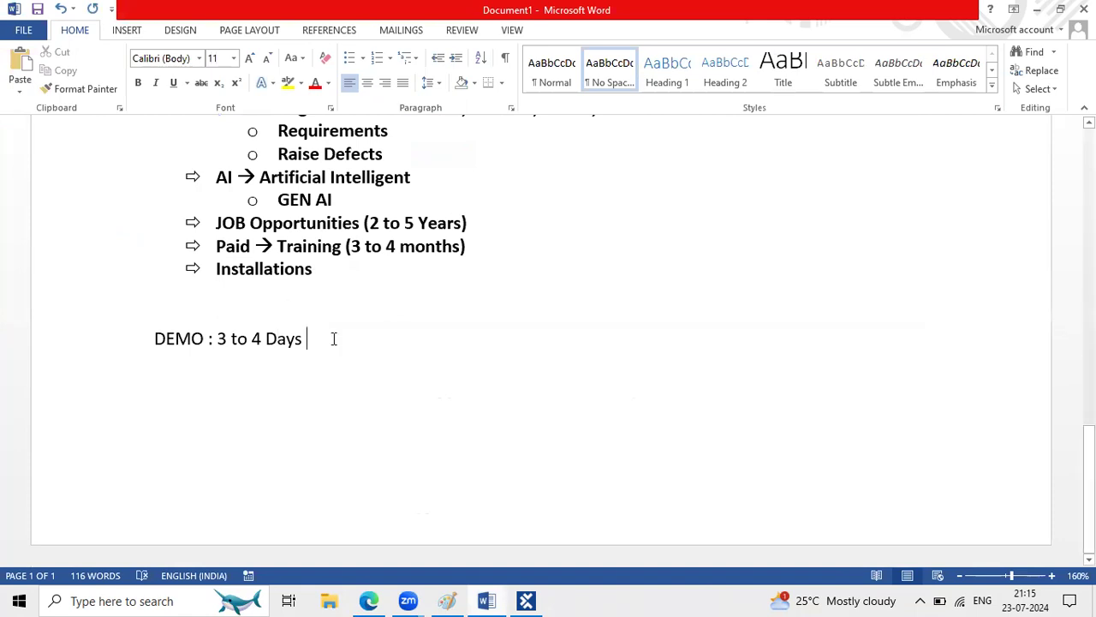
pyautogui.click(207, 339)
pyautogui.write('Free')
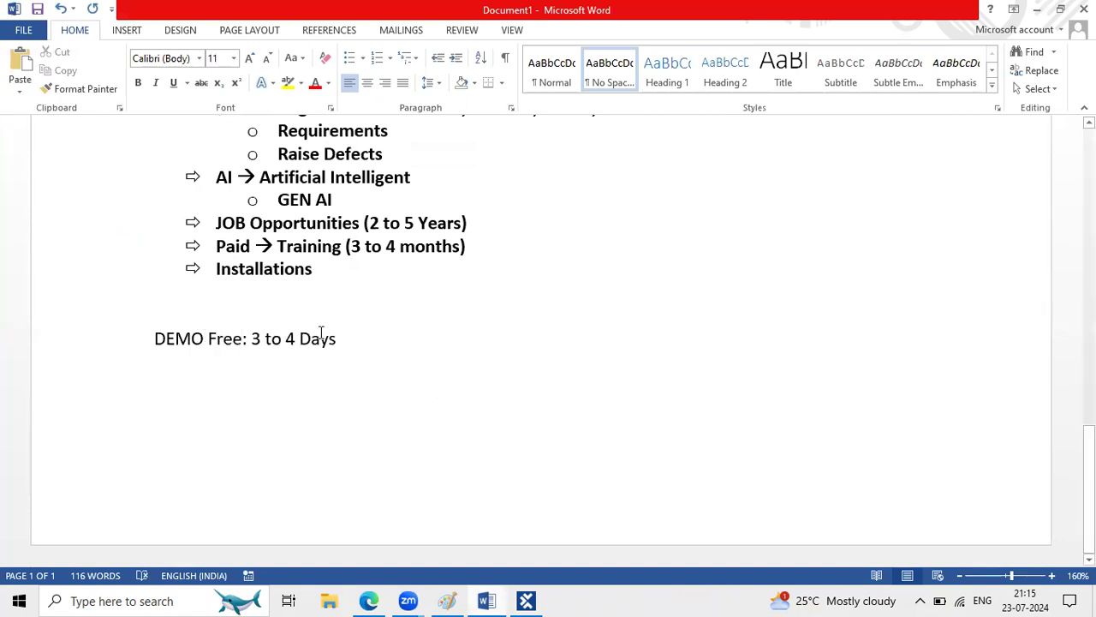
# - Add the line "Regular class: 10:40 AM" directly below the DEMO Free line
pyautogui.click(384, 333)
pyautogui.press('Return')
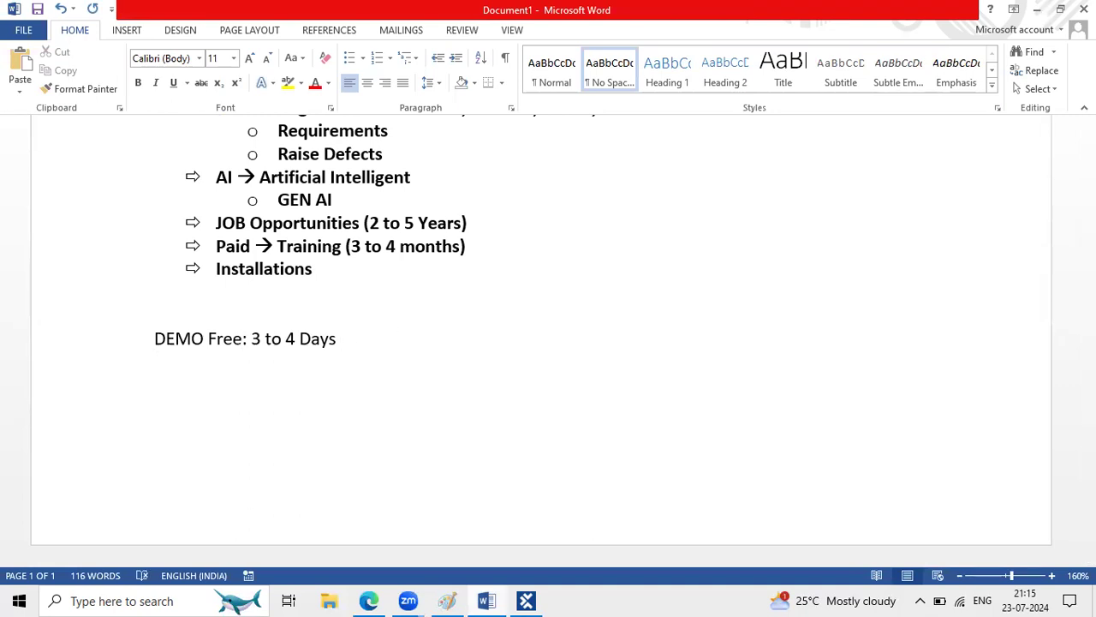
pyautogui.write('Regular class')
pyautogui.press('BackSpace')
pyautogui.write(': ')
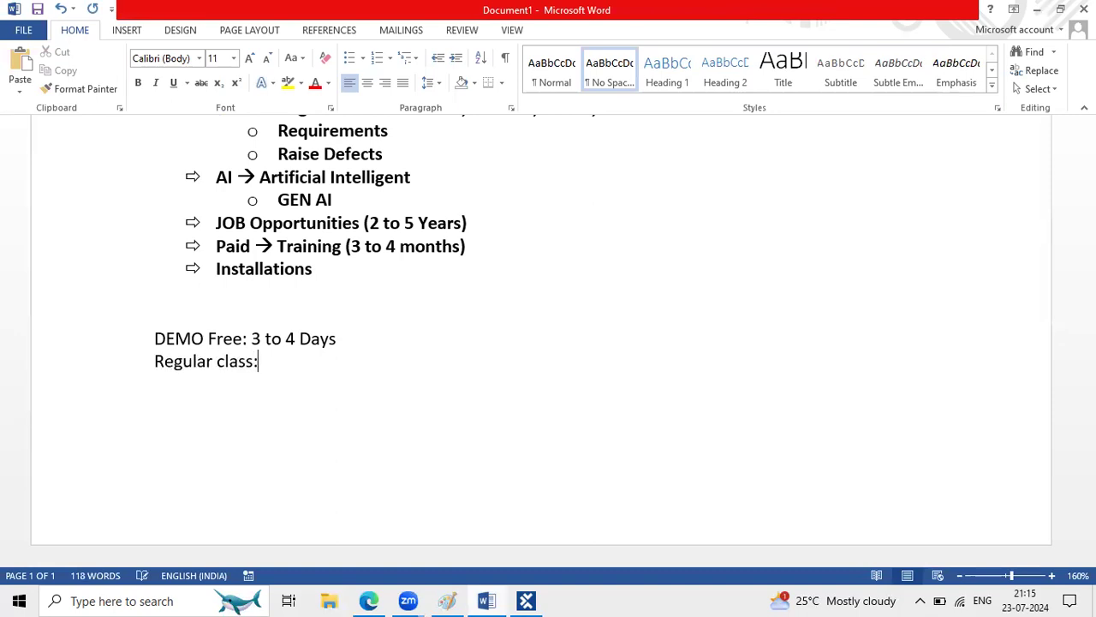
pyautogui.write('10:40 AM')
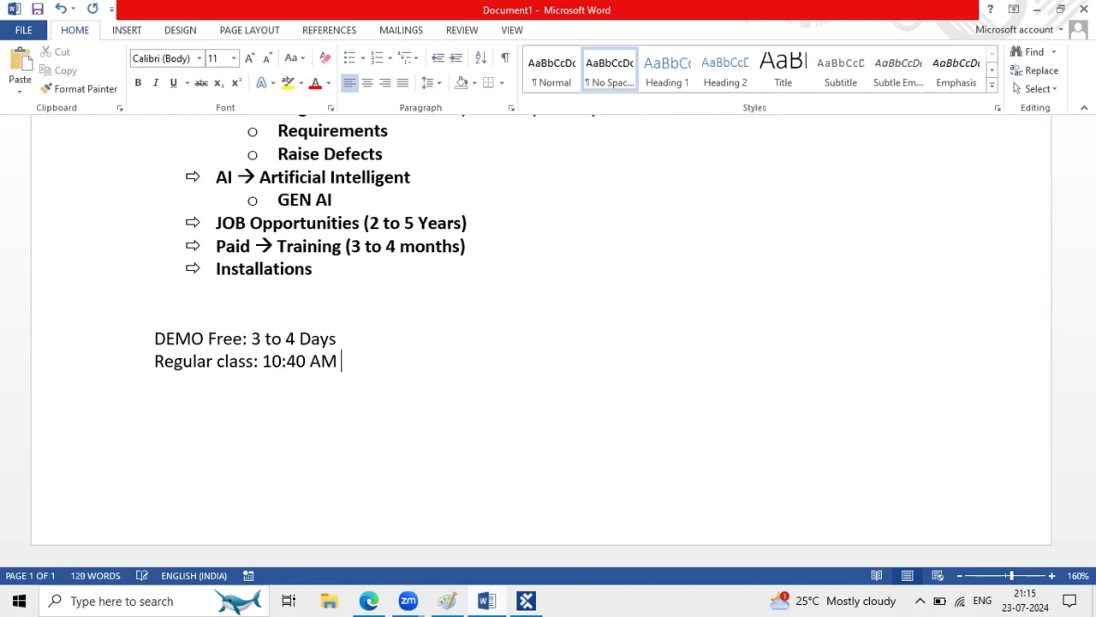
pyautogui.moveTo(343, 361); pyautogui.dragTo(261, 361)
pyautogui.click(374, 358)
pyautogui.moveTo(355, 363); pyautogui.dragTo(266, 364)
pyautogui.click(340, 361)
pyautogui.moveTo(340, 361); pyautogui.dragTo(262, 361)
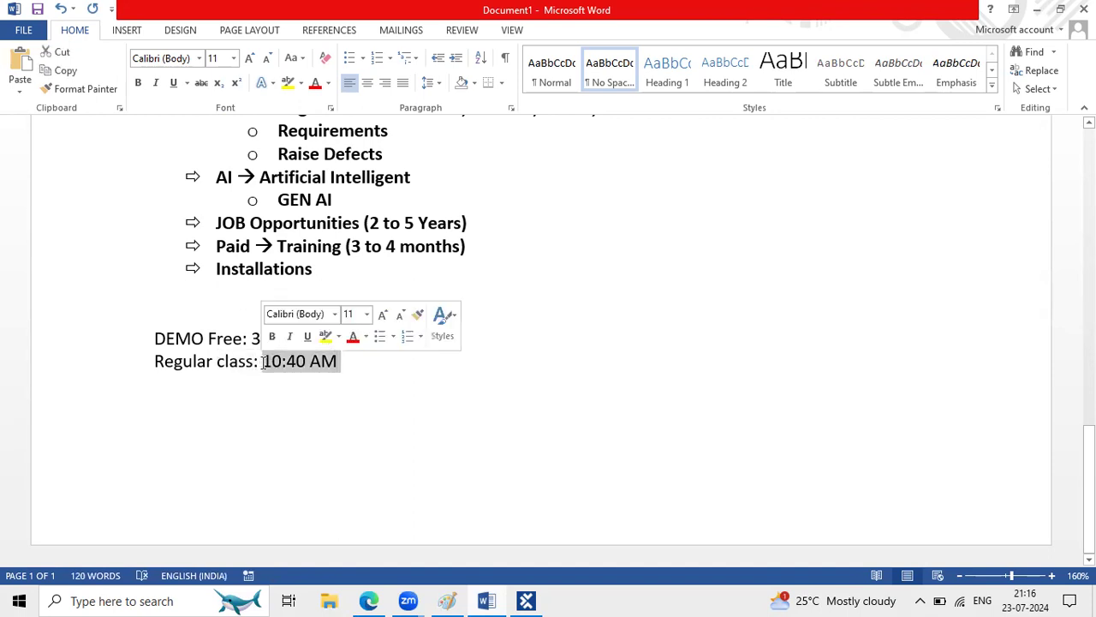
pyautogui.click(354, 364)
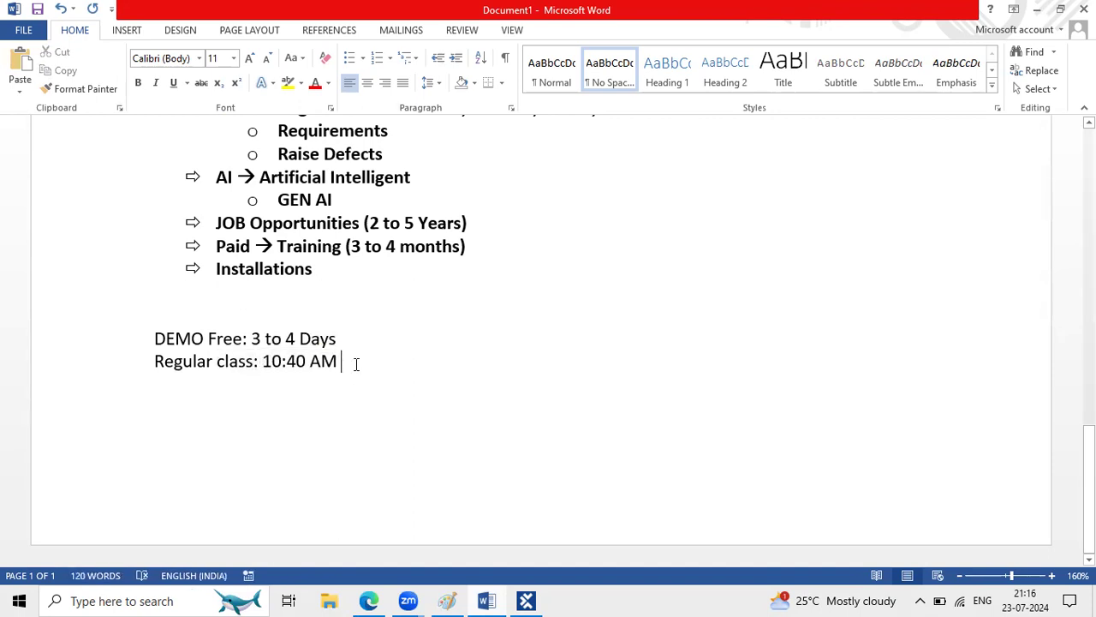
# - Make the DEMO Free and Regular class lines bold
pyautogui.moveTo(356, 364); pyautogui.dragTo(157, 334)
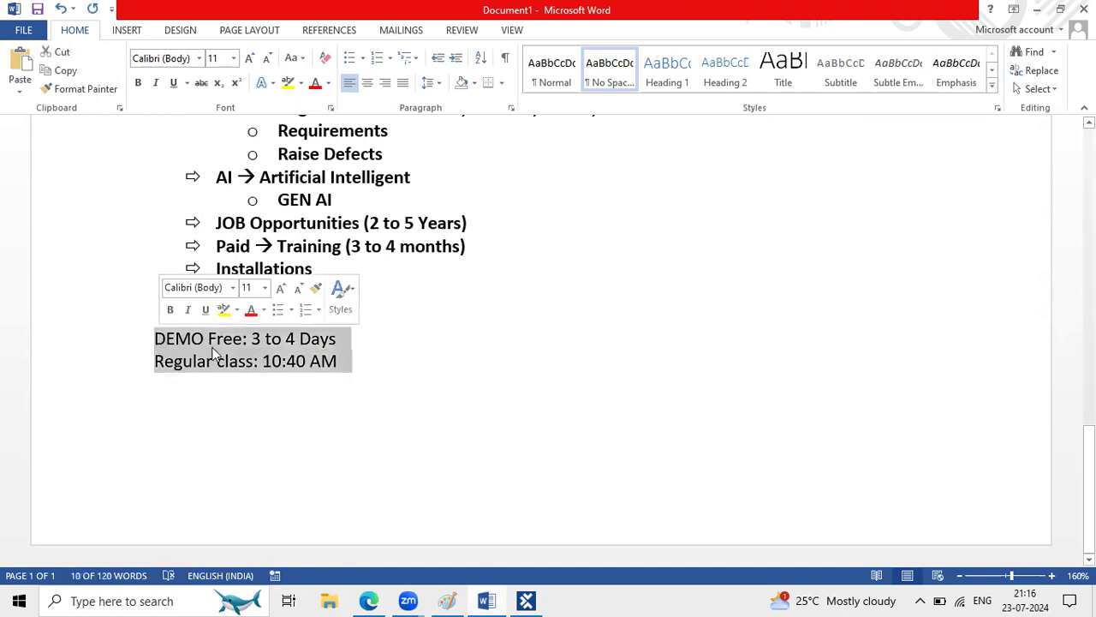
pyautogui.hotkey('ctrl', 'b')
pyautogui.click(405, 411)
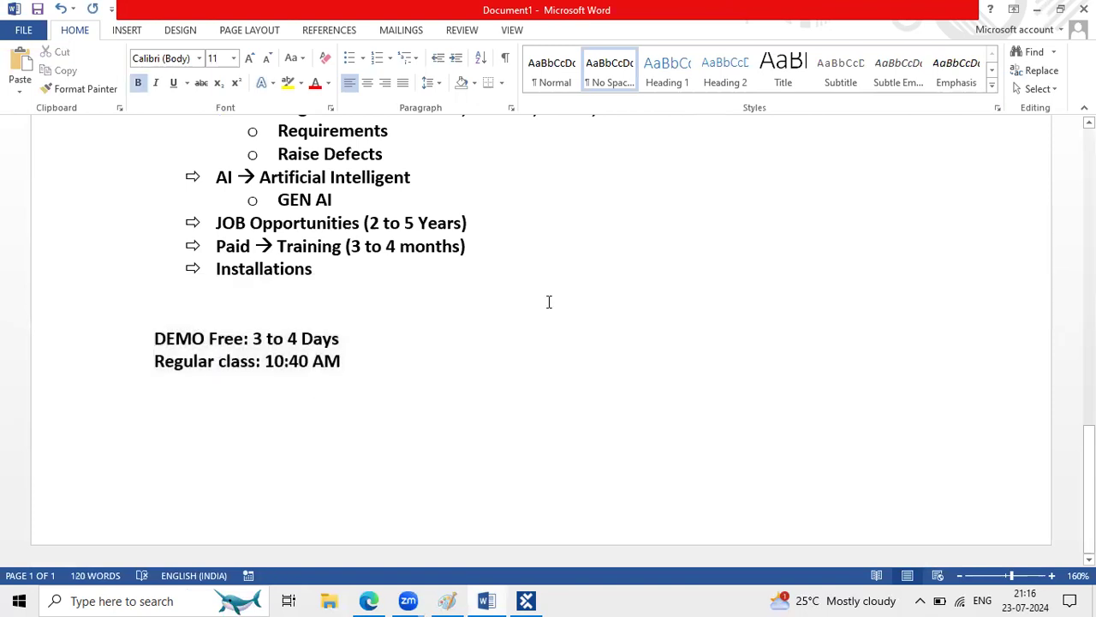
# - Minimize the document, switch to WhatsApp in the browser and review the job posts in the Tosca career opportunities announcements group
pyautogui.scroll(3, 549, 301)
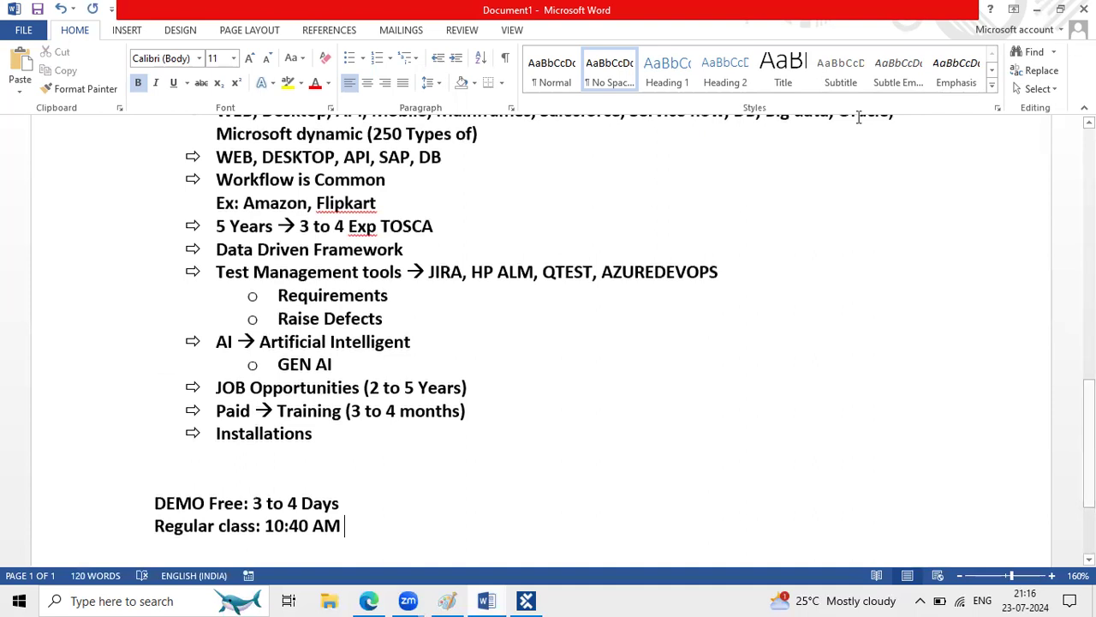
pyautogui.click(1037, 9)
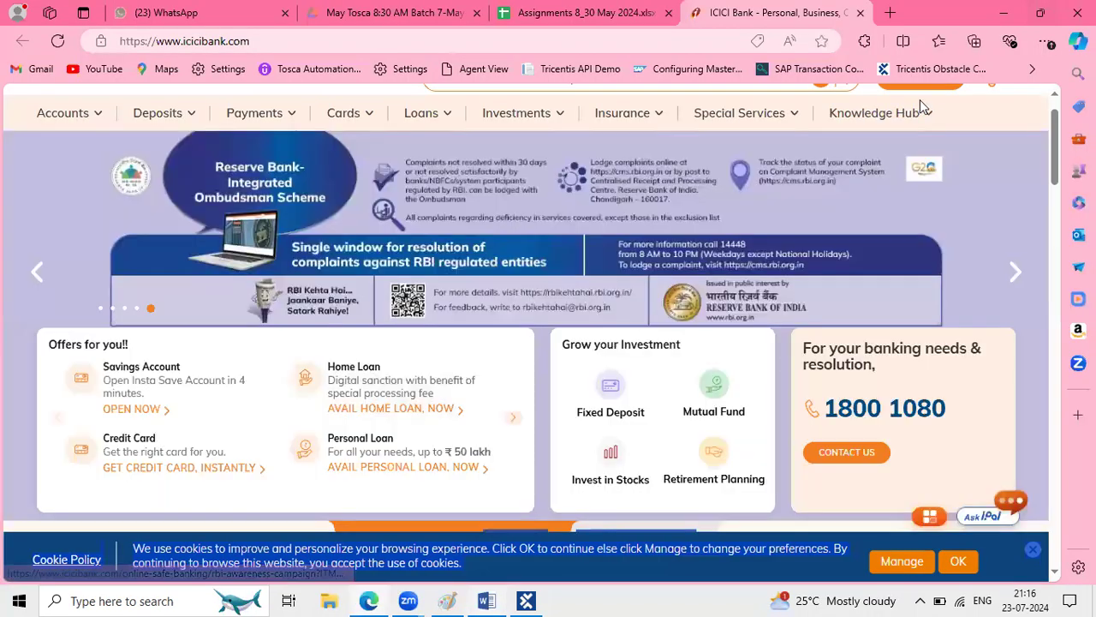
pyautogui.hotkey('alt', 'Tab')
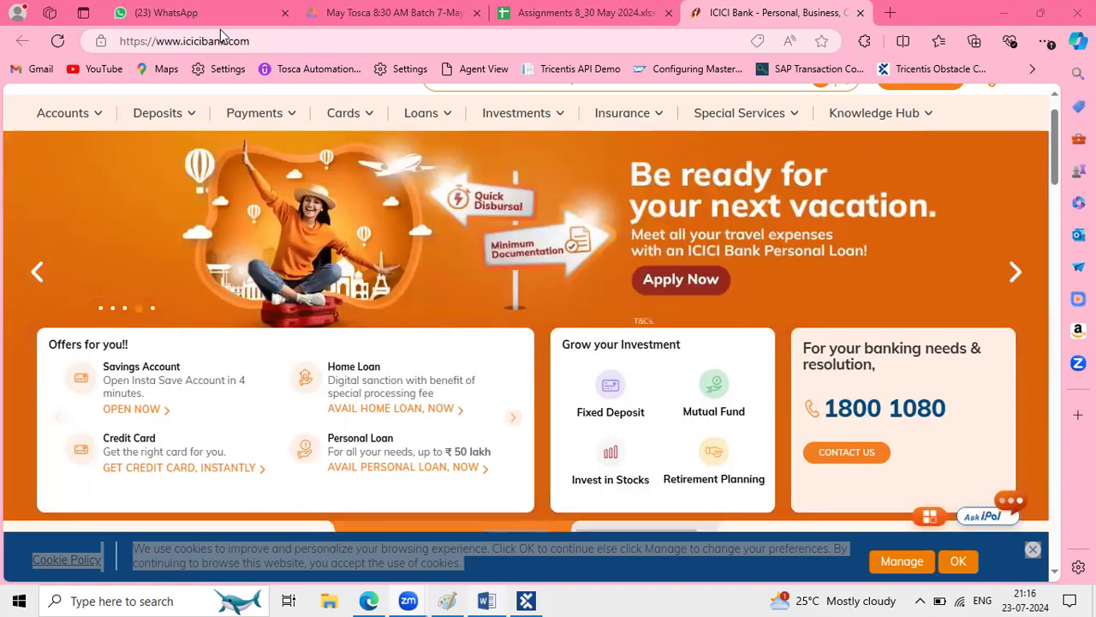
pyautogui.click(220, 16)
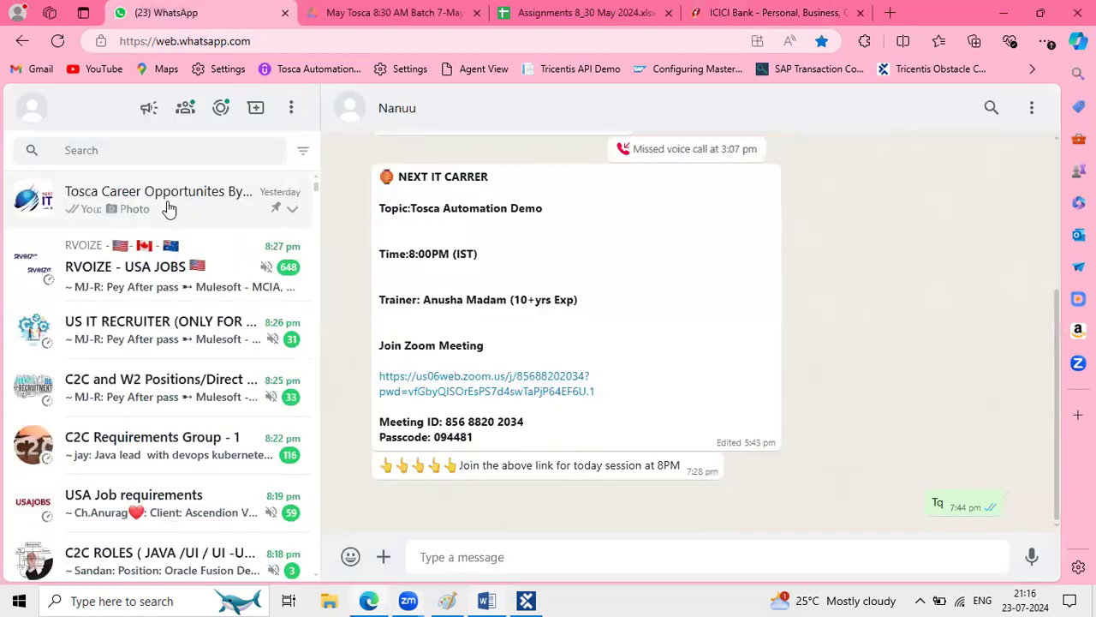
pyautogui.click(169, 209)
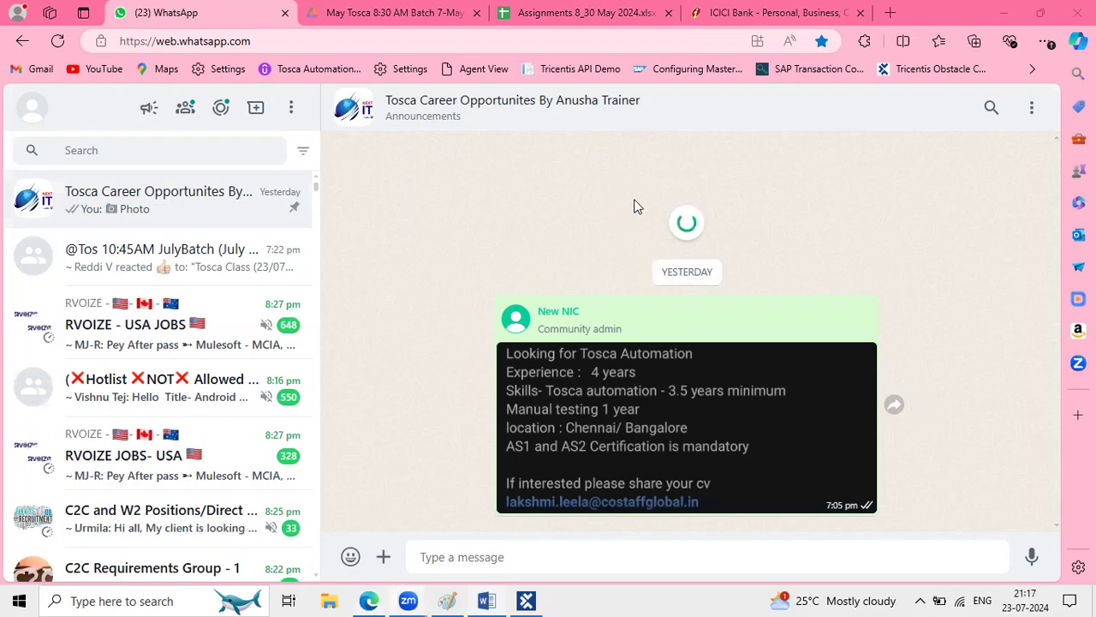
pyautogui.scroll(2, 674, 356)
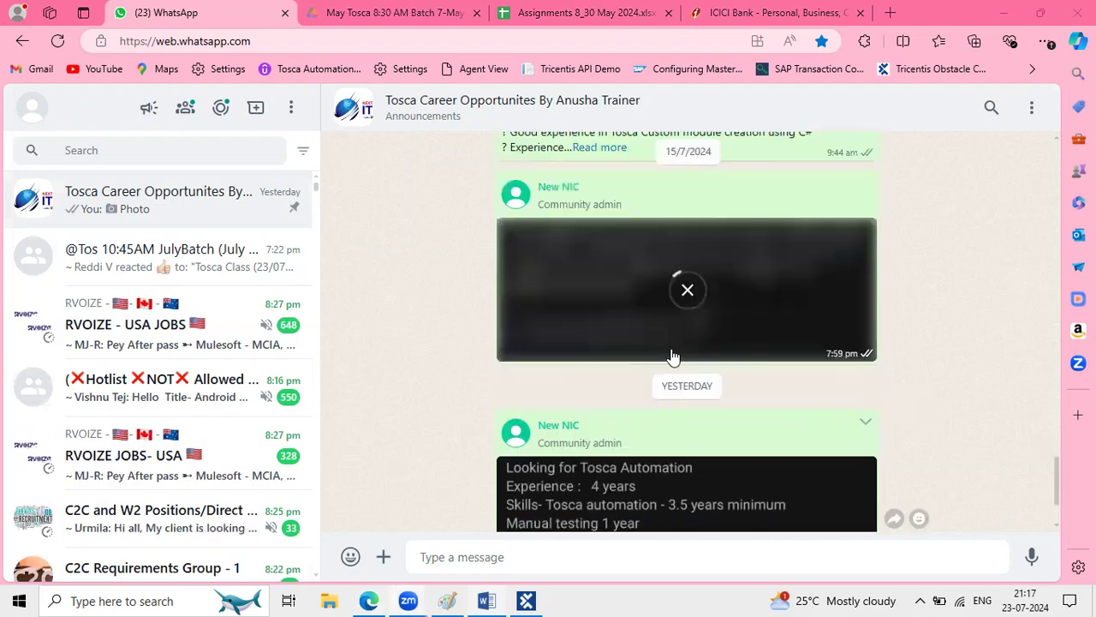
pyautogui.scroll(-3, 673, 355)
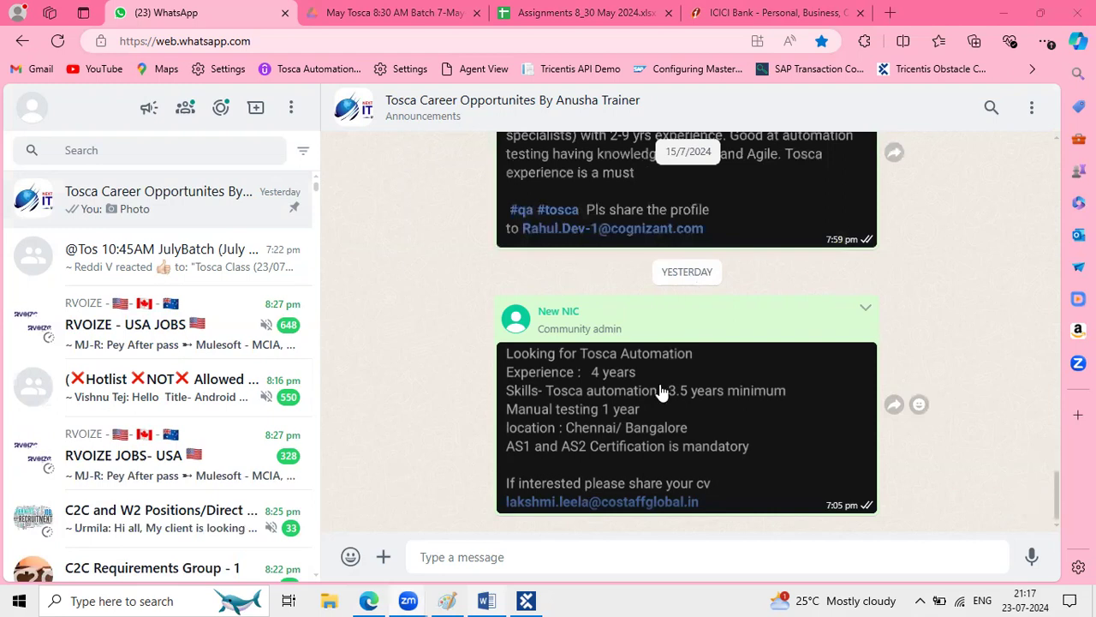
# - Close the ICICI Bank page, minimize the browser and close the untitled Paint drawing without saving it
pyautogui.click(559, 13)
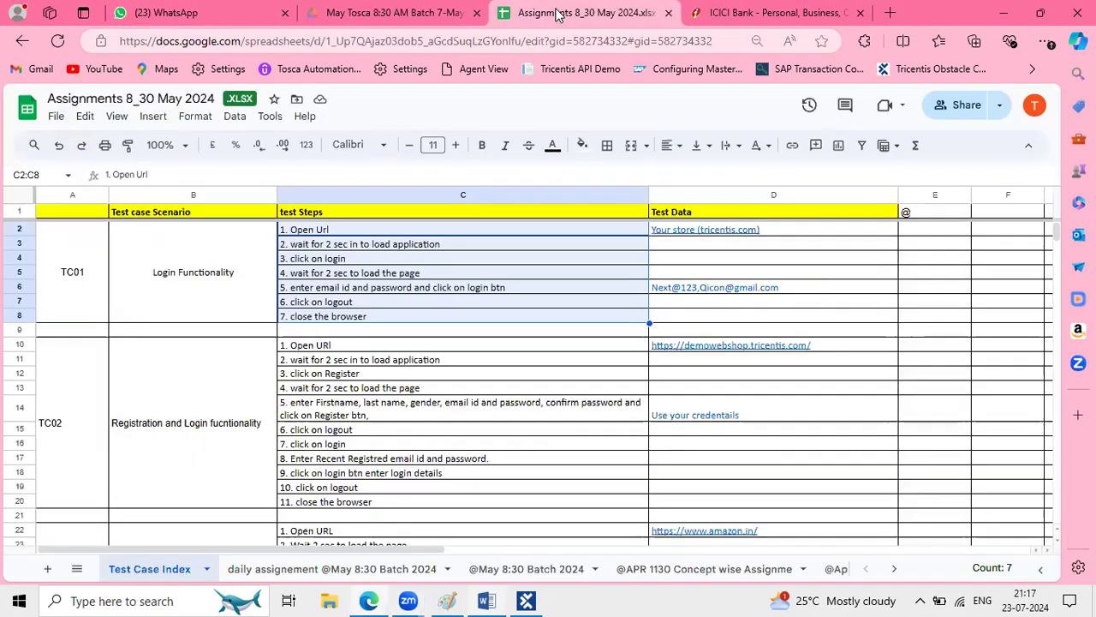
pyautogui.click(781, 11)
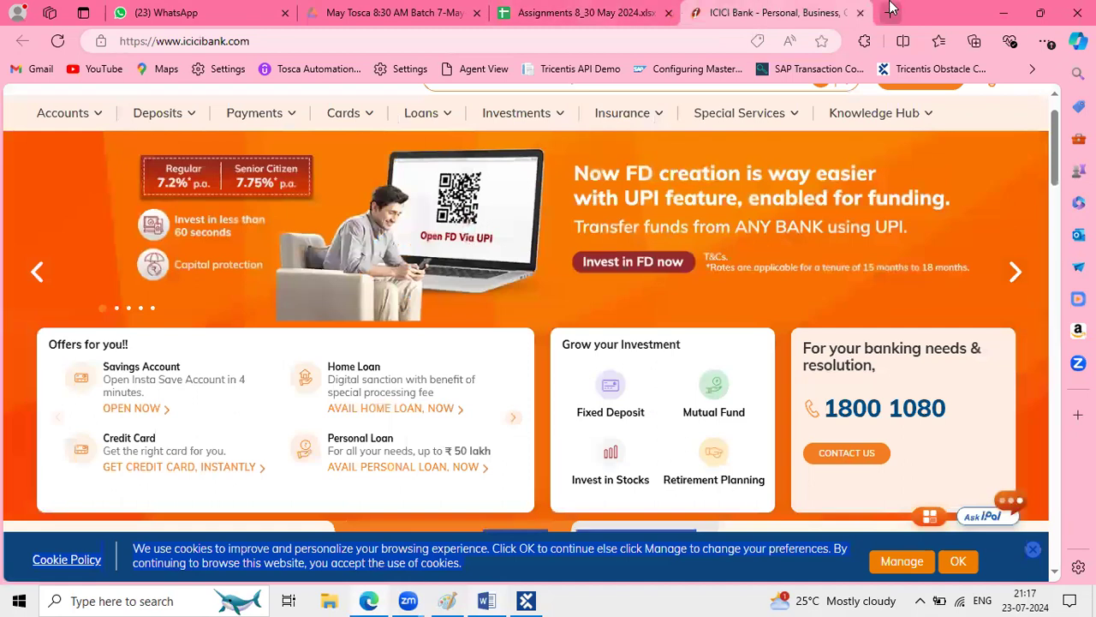
pyautogui.click(860, 13)
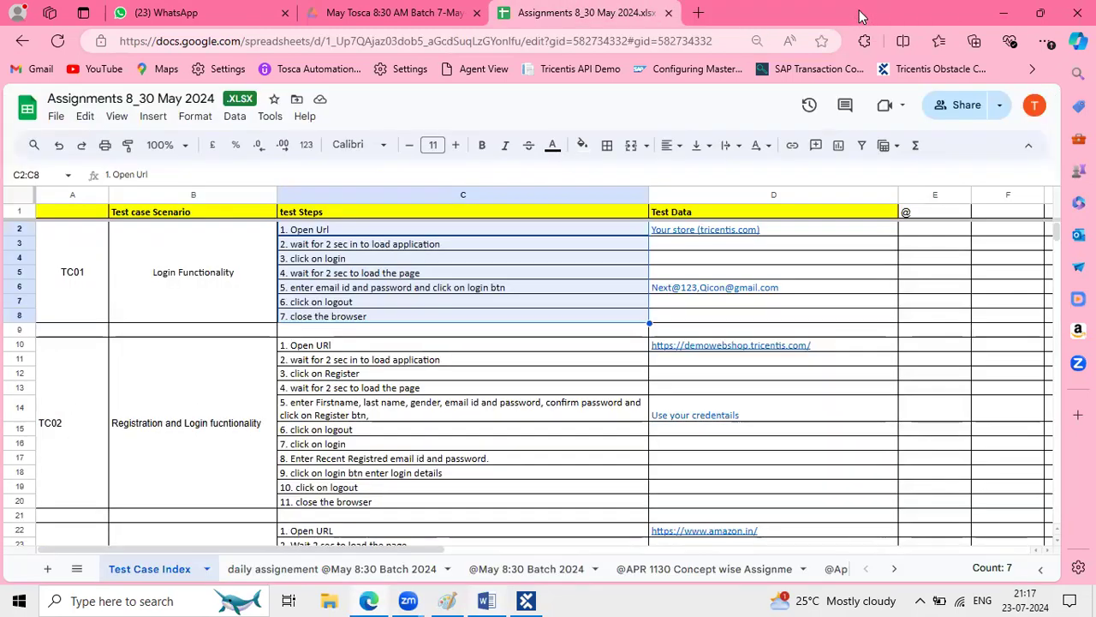
pyautogui.click(1003, 13)
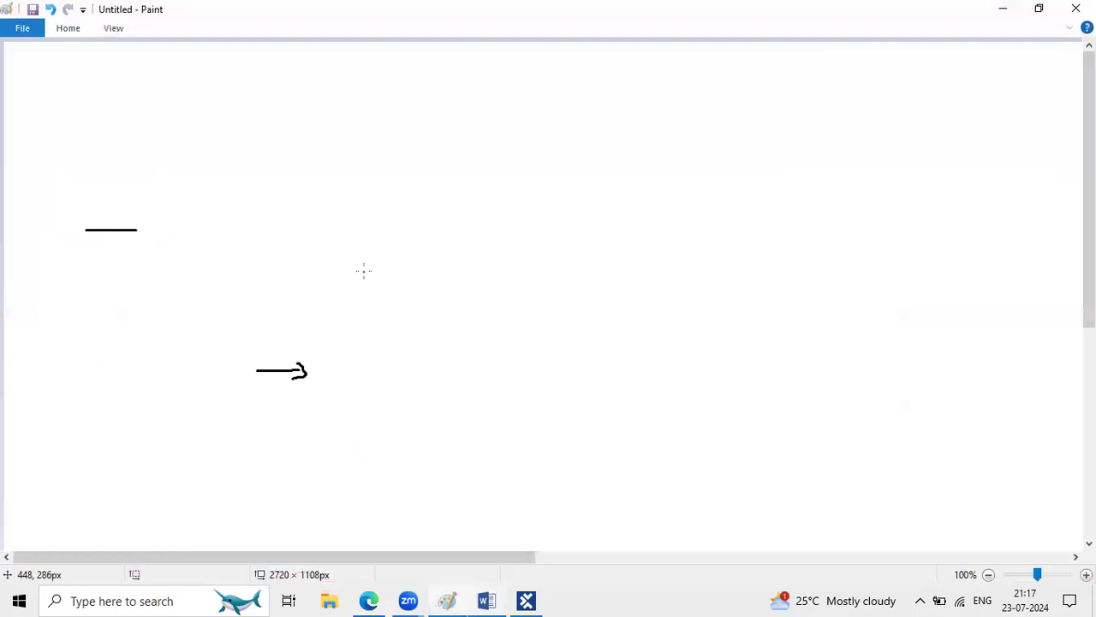
pyautogui.click(1076, 8)
pyautogui.click(574, 302)
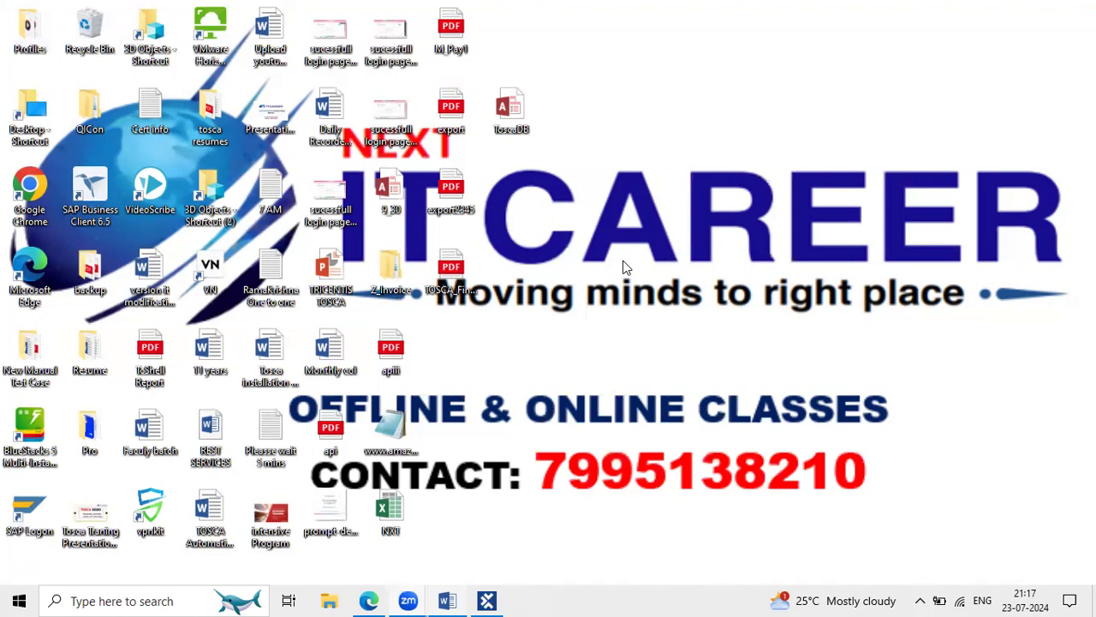
# - Return to the Word document, insert a page break after the class details and enter "Windows 10, 11" on the new page
pyautogui.click(447, 601)
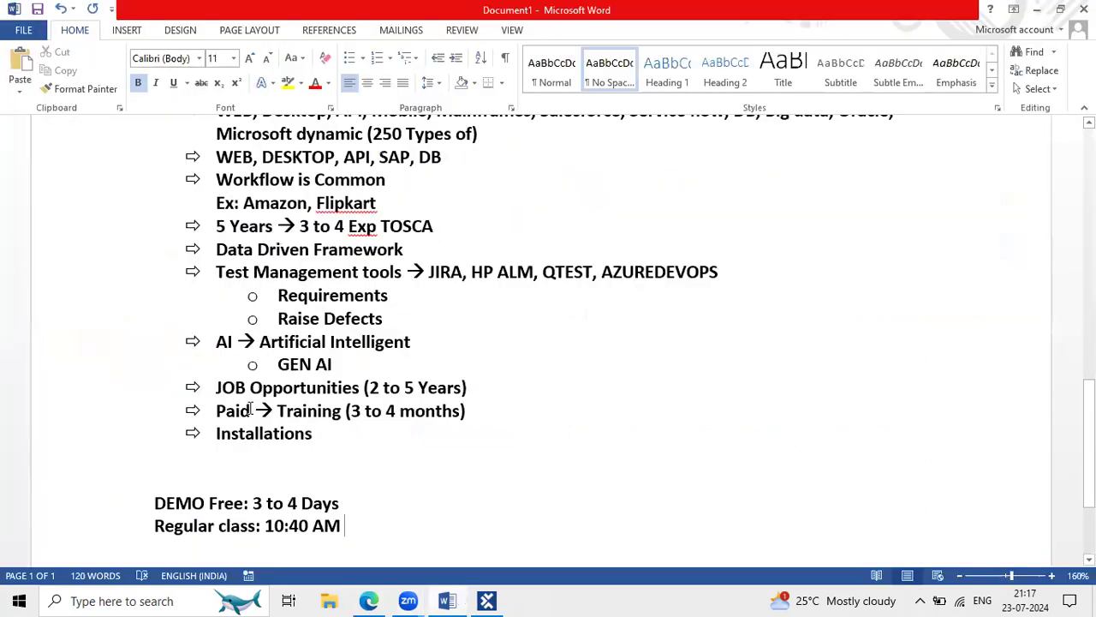
pyautogui.scroll(-3, 250, 410)
pyautogui.press('Down')
pyautogui.press('Down')
pyautogui.hotkey('ctrl', 'Return')
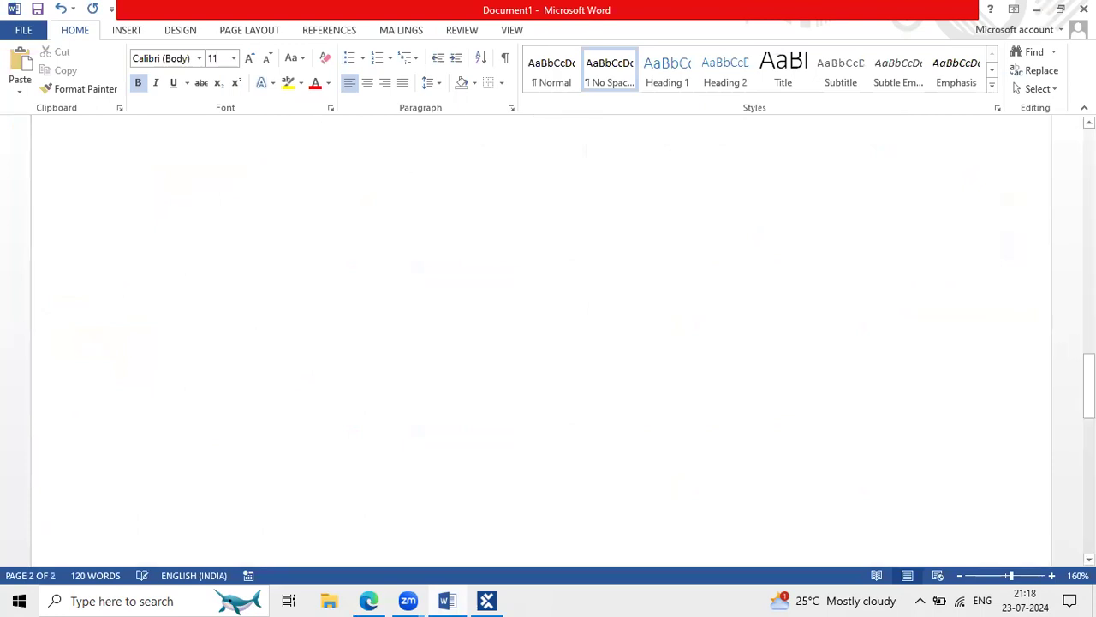
pyautogui.write('Wi')
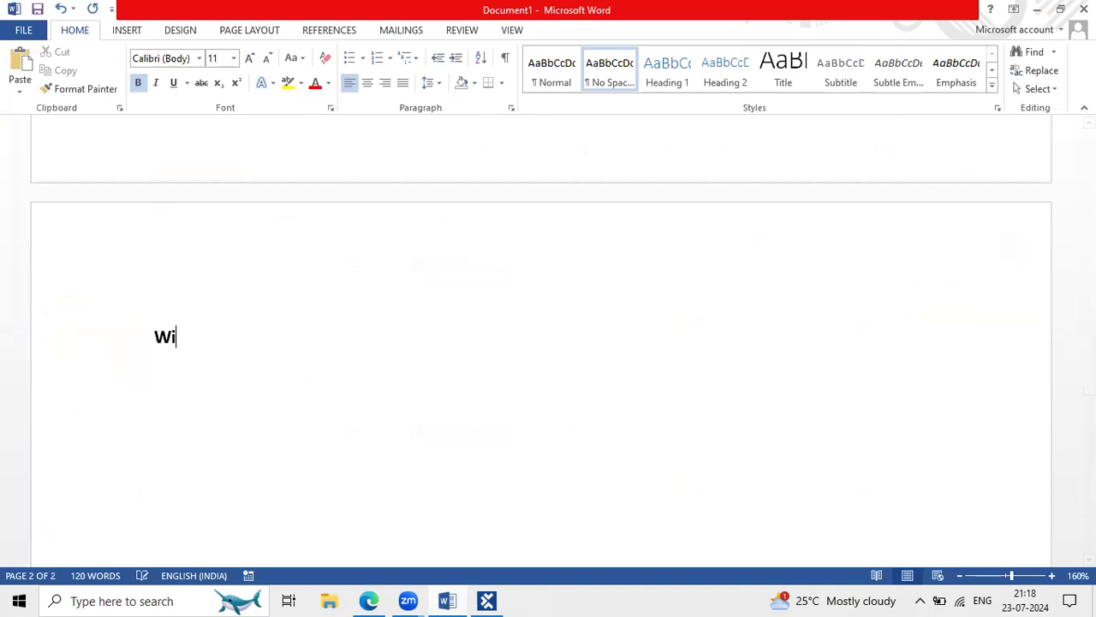
pyautogui.write('ndows 10, 11')
pyautogui.press('Return')
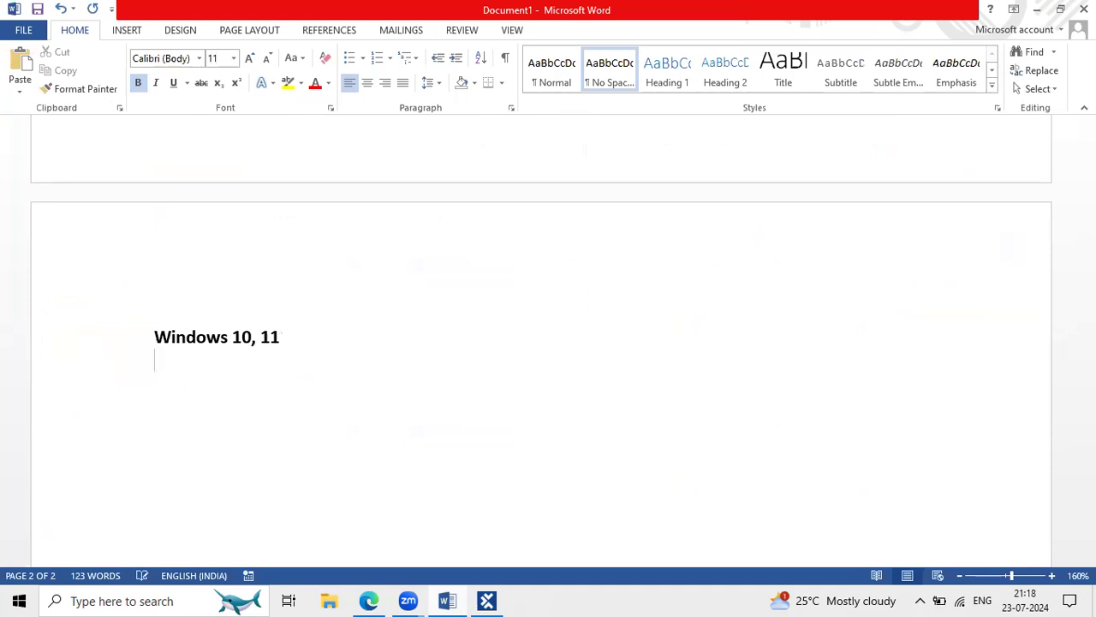
# - Add the lines "RAM 8GB" and "SSD/HD" below the Windows line
pyautogui.write('RAM ')
pyautogui.write('*')
pyautogui.write('GB')
pyautogui.press('BackSpace')
pyautogui.press('BackSpace')
pyautogui.press('BackSpace')
pyautogui.write('8GB')
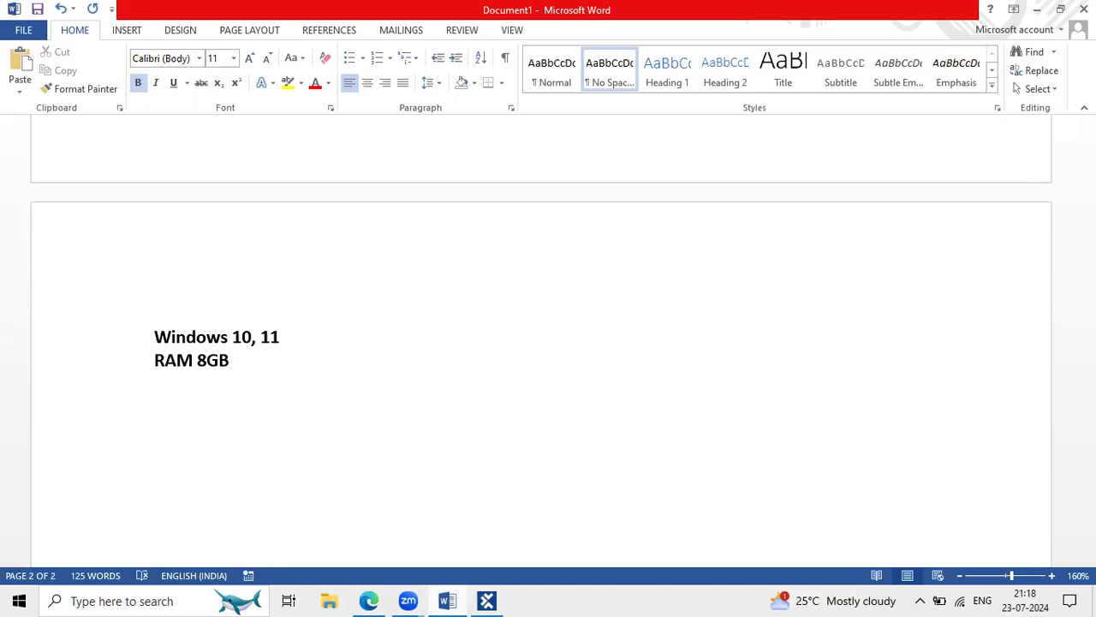
pyautogui.press('Return')
pyautogui.write('SSD/HD')
pyautogui.press('Return')
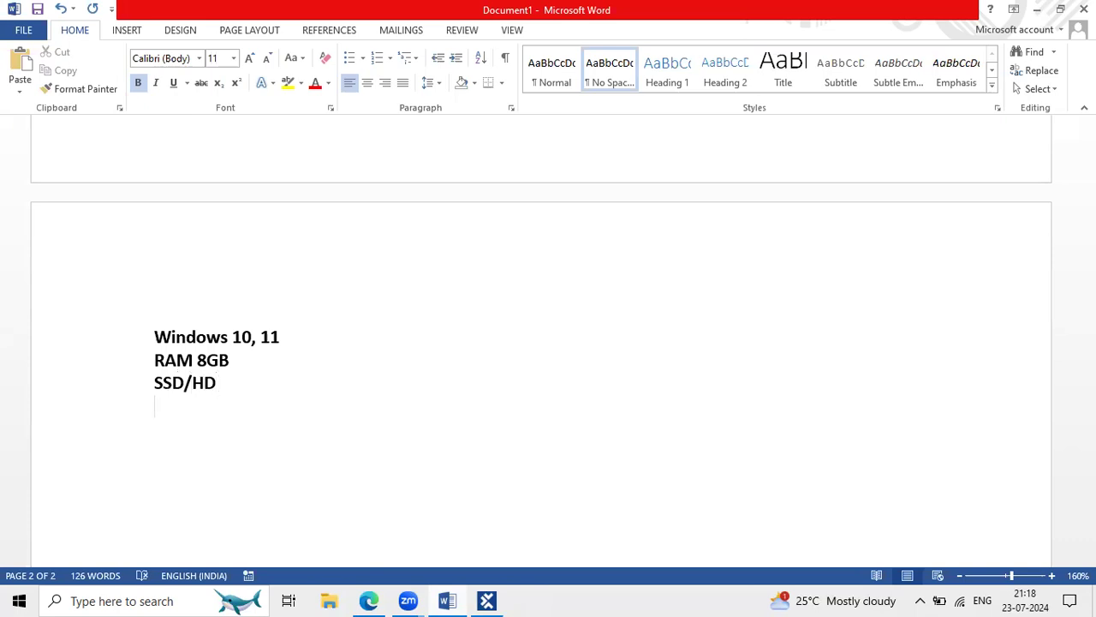
# - Add the line "Processor (i3,i5,i7)" below the SSD/HD line
pyautogui.write('I')
pyautogui.press('BackSpace')
pyautogui.write('Processor (')
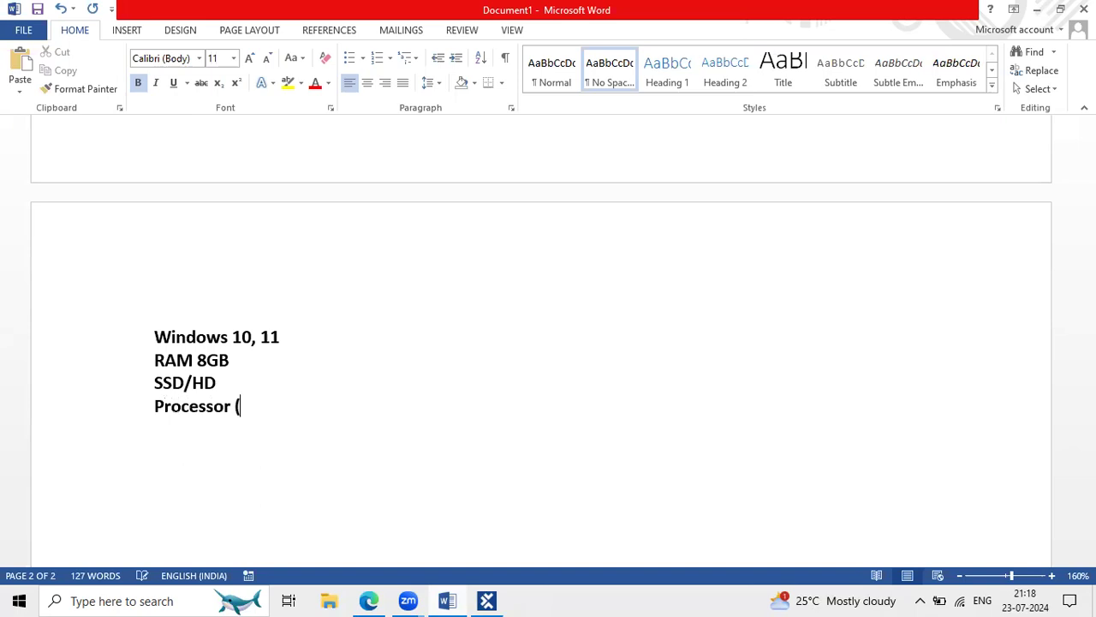
pyautogui.write('i3,i5,i7)')
pyautogui.press('Return')
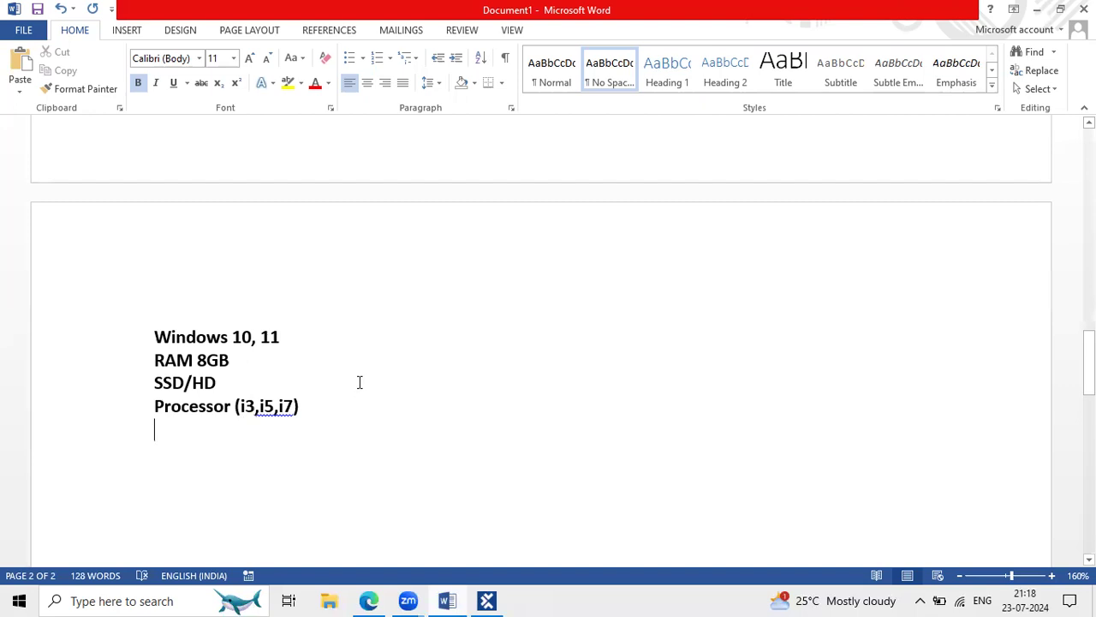
# - Review the system requirements list together with the demo and class notes on the preceding page
pyautogui.click(337, 408)
pyautogui.click(148, 332)
pyautogui.keyDown('shift'); pyautogui.click(300, 409); pyautogui.keyUp('shift')
pyautogui.click(307, 424)
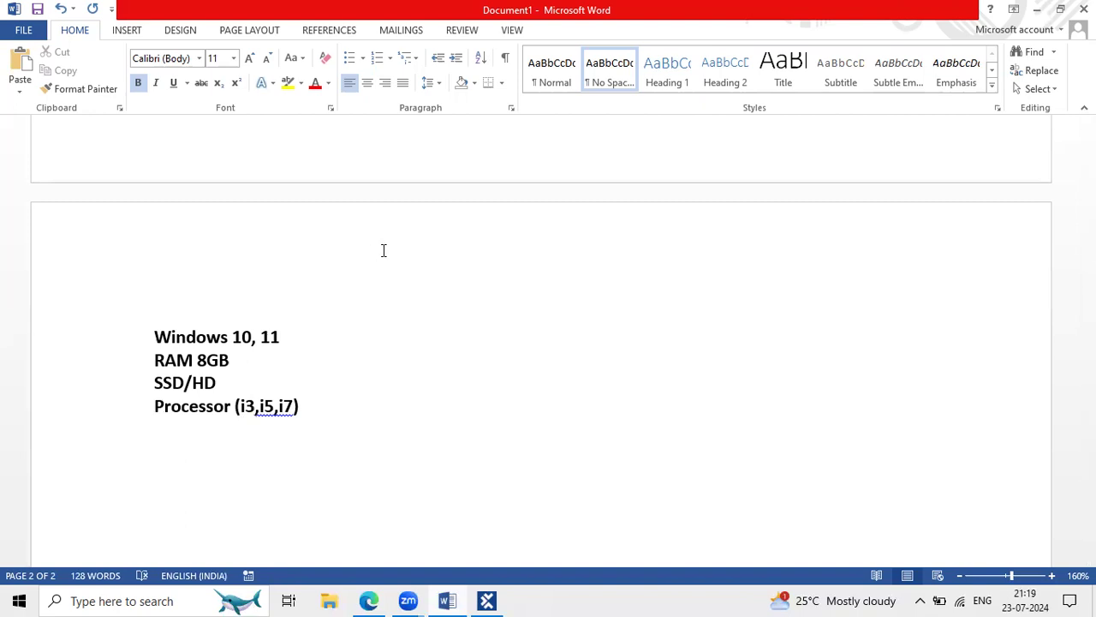
pyautogui.scroll(10, 286, 271)
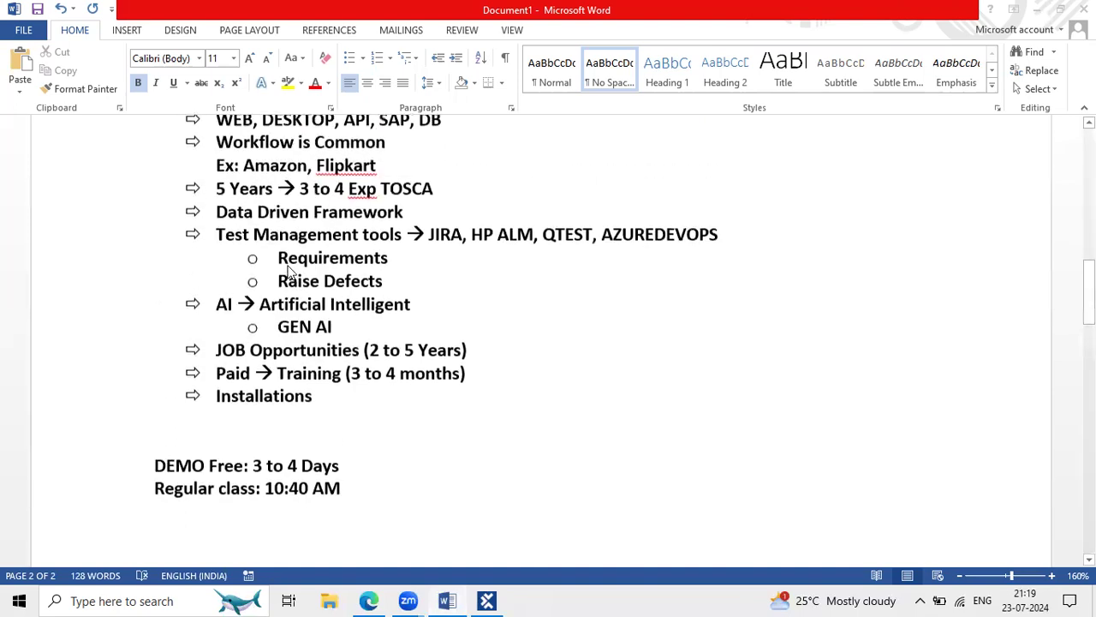
pyautogui.scroll(-10, 288, 271)
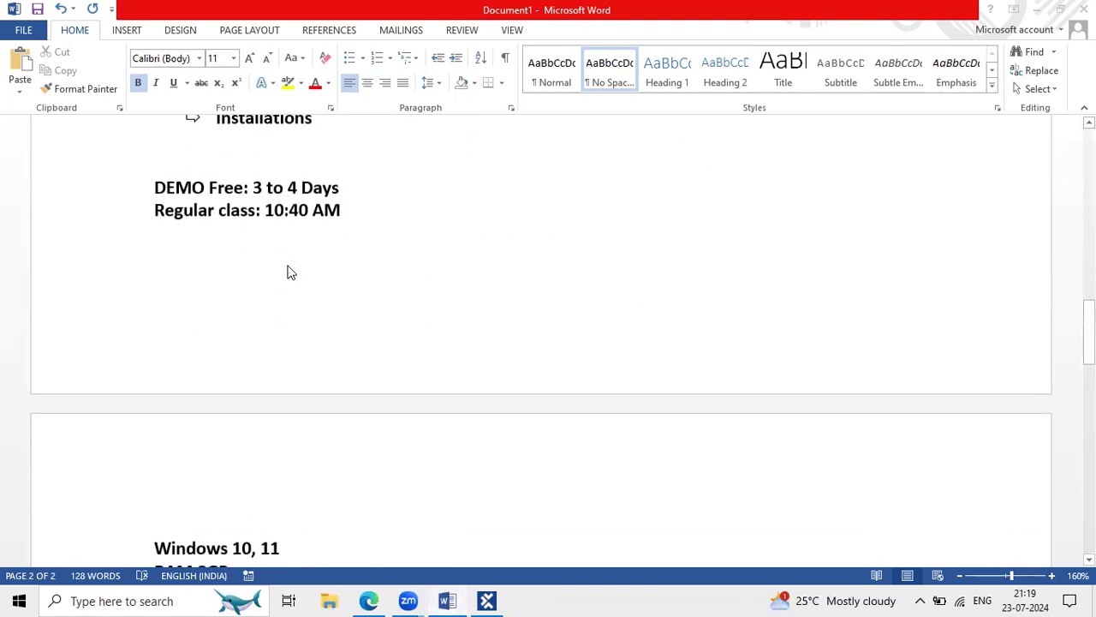
pyautogui.click(317, 321)
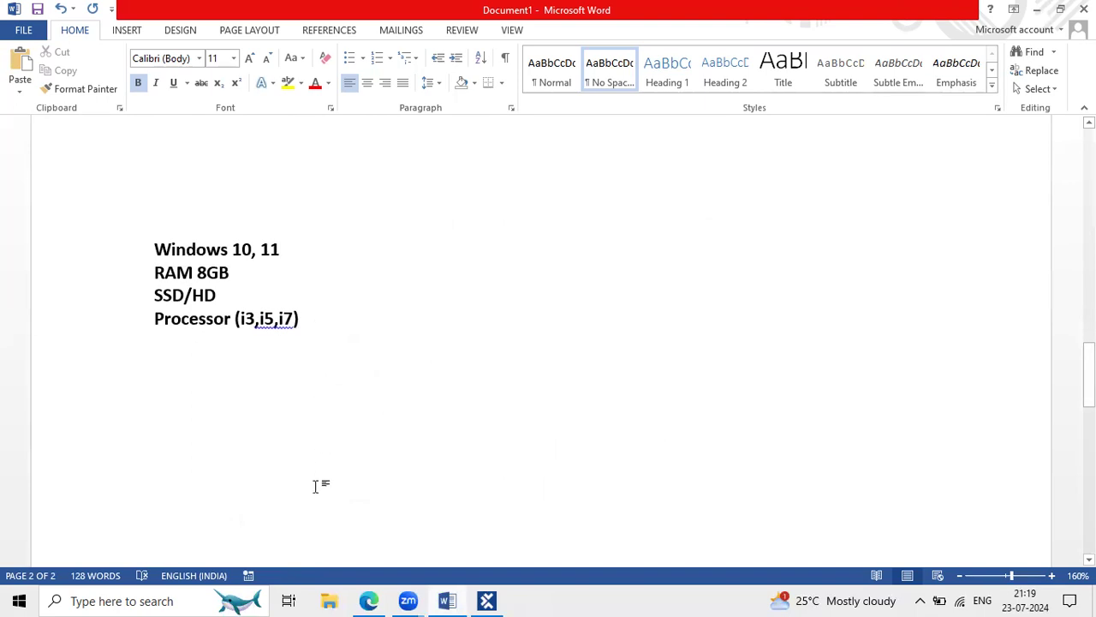
# - Switch to WhatsApp Web in the browser and look through the chat list for the Tosca batch groups
pyautogui.click(374, 600)
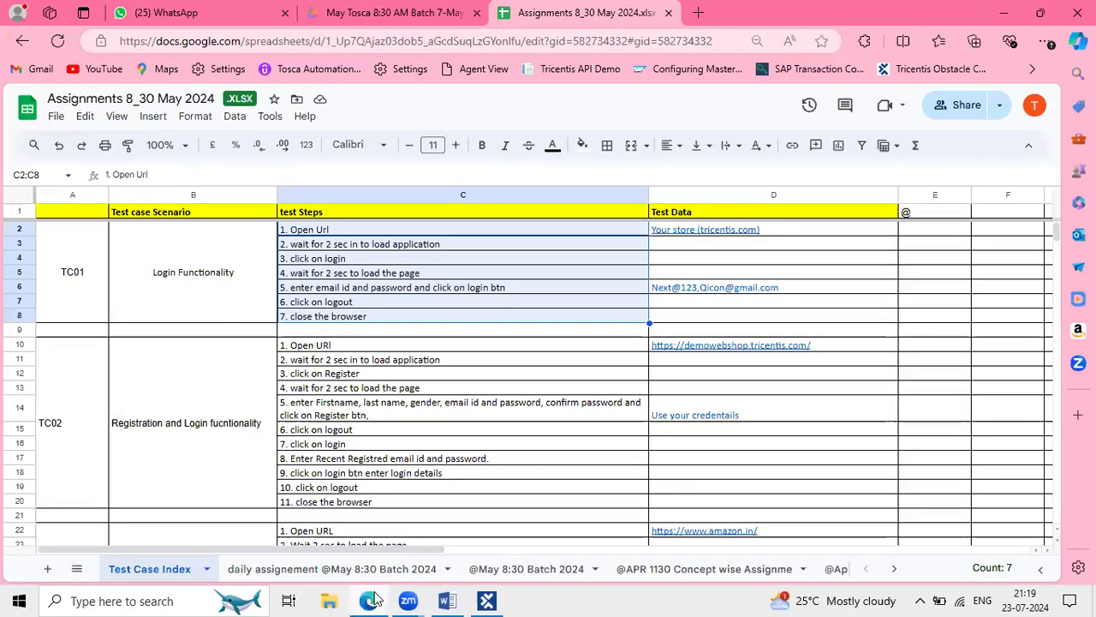
pyautogui.click(206, 16)
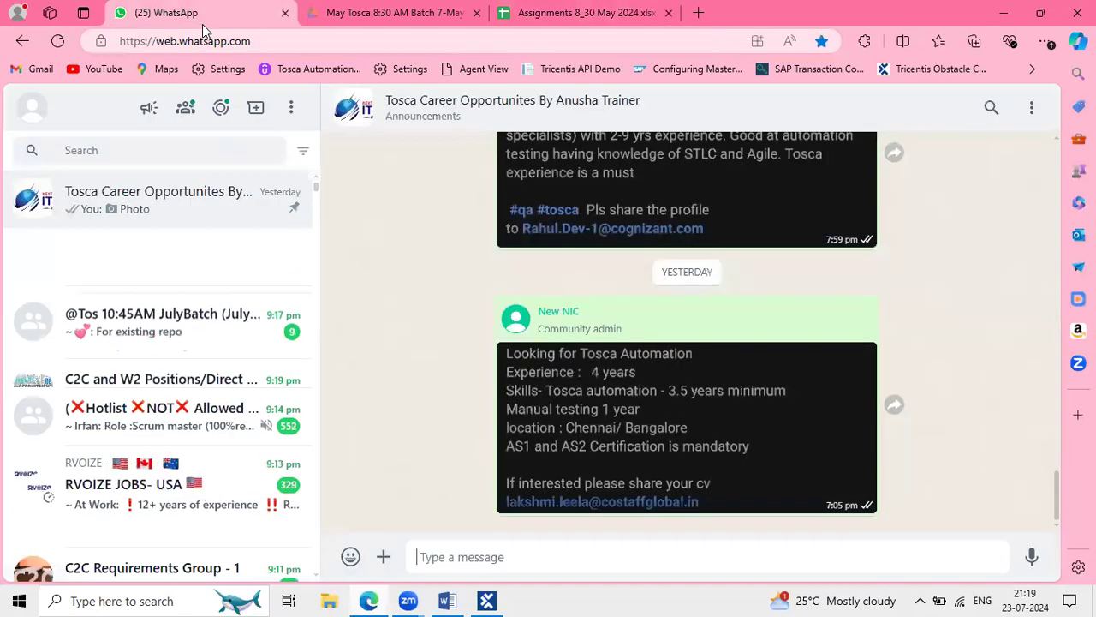
pyautogui.scroll(-8, 176, 446)
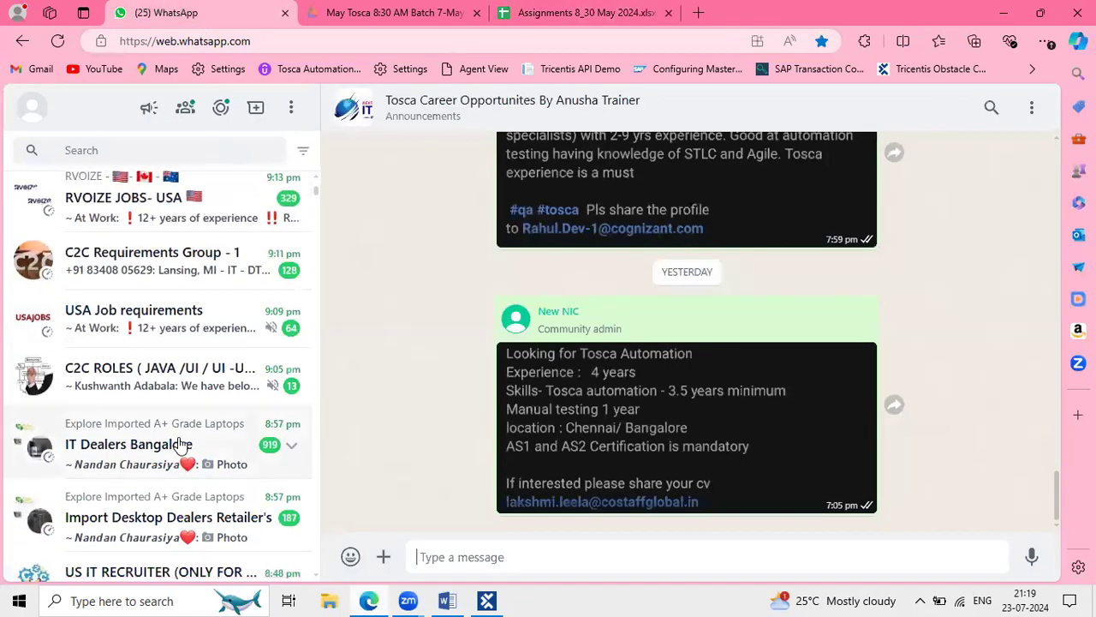
pyautogui.scroll(-3, 176, 445)
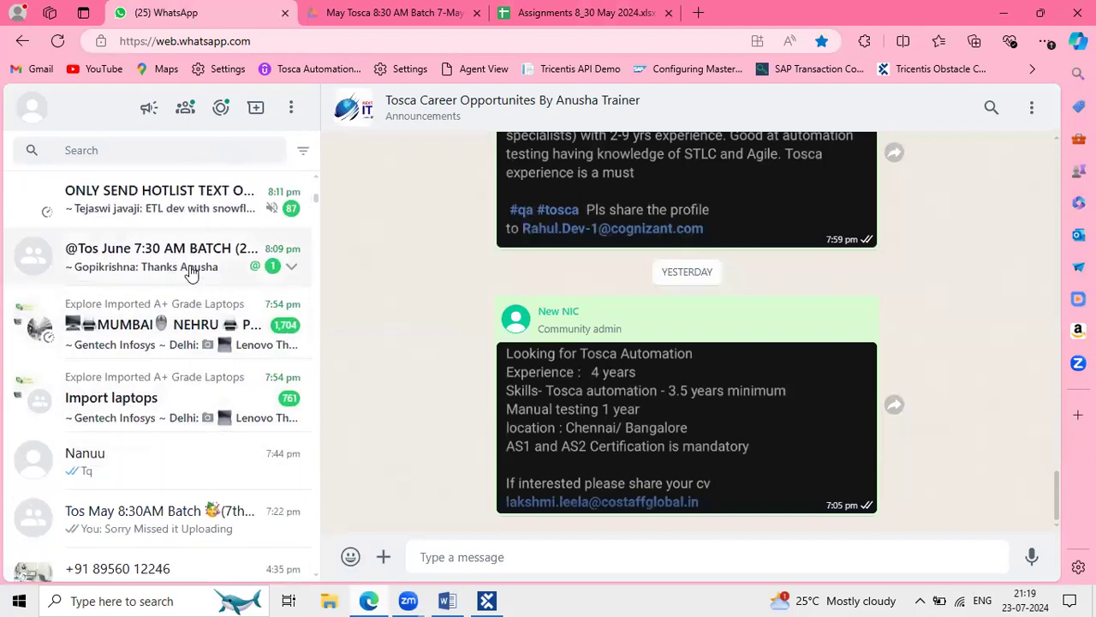
# - View the May Tosca 8:30 AM batch folder in Google Drive and return to the system requirements list in Word
pyautogui.click(331, 24)
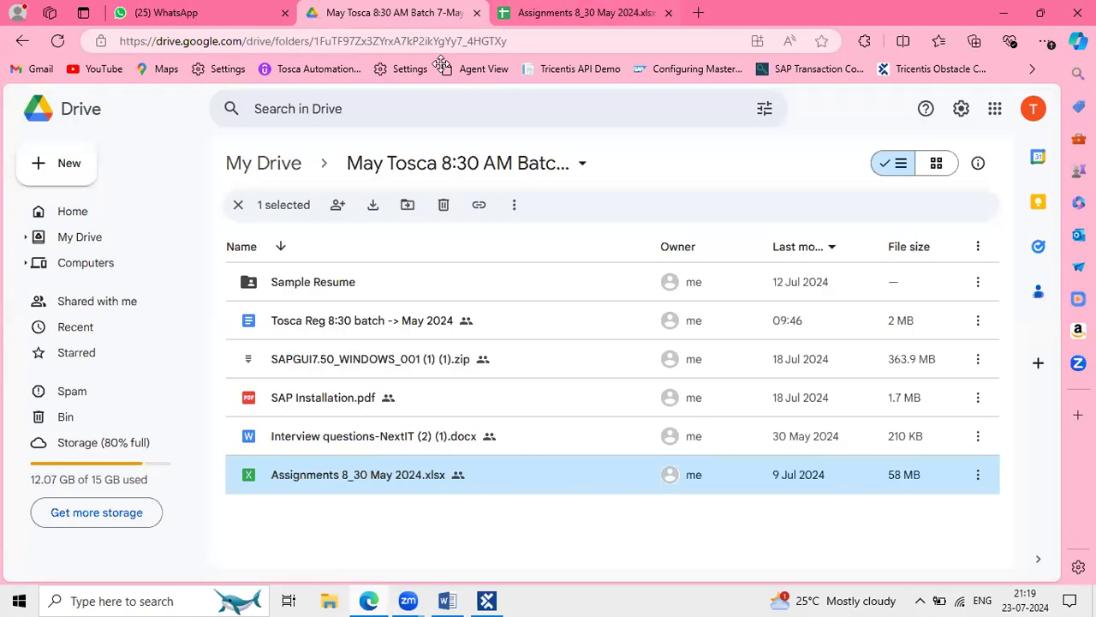
pyautogui.hotkey('ctrl', 'Tab')
pyautogui.click(447, 600)
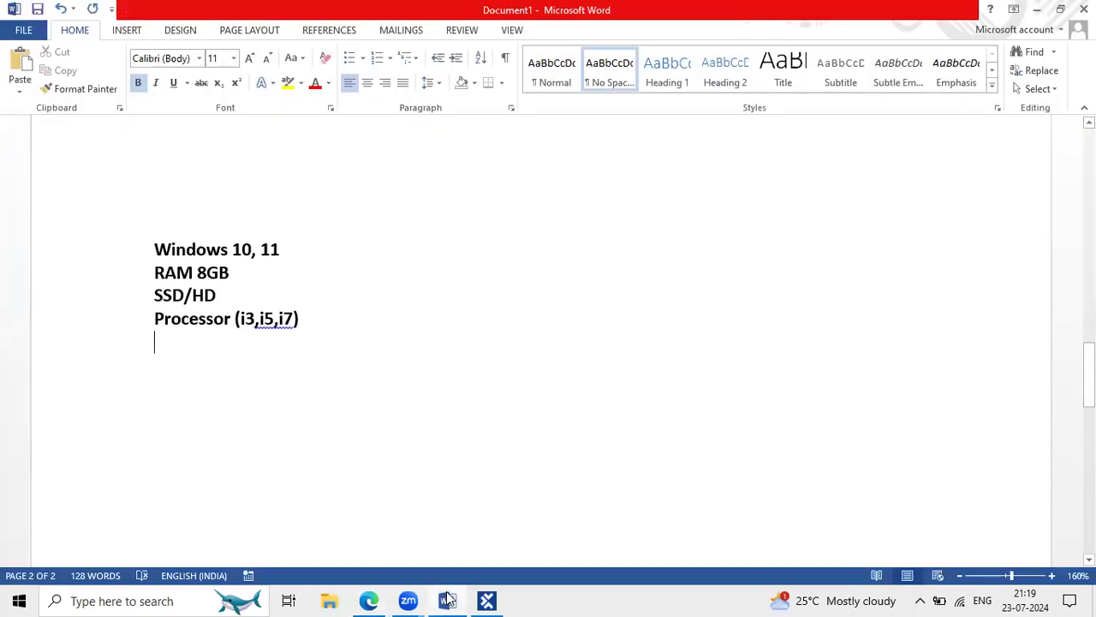
pyautogui.click(314, 315)
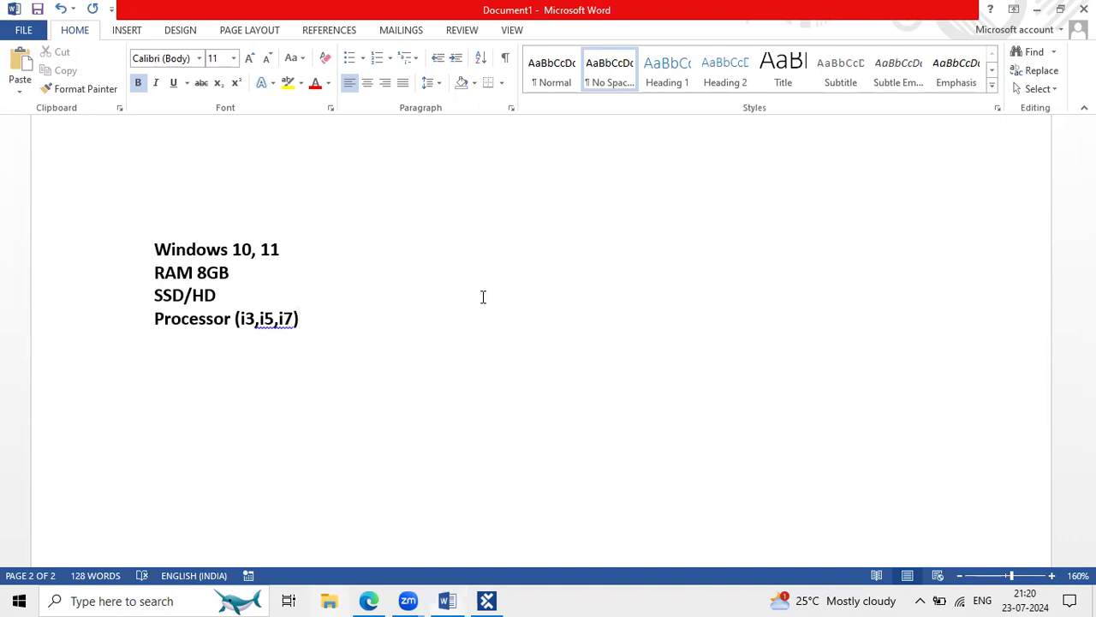
# - Switch to Tosca Commander, show the ICICI ACCOUNTS Page test case and examine its expanded OpenUrl and ICICI Bank steps
pyautogui.click(1038, 8)
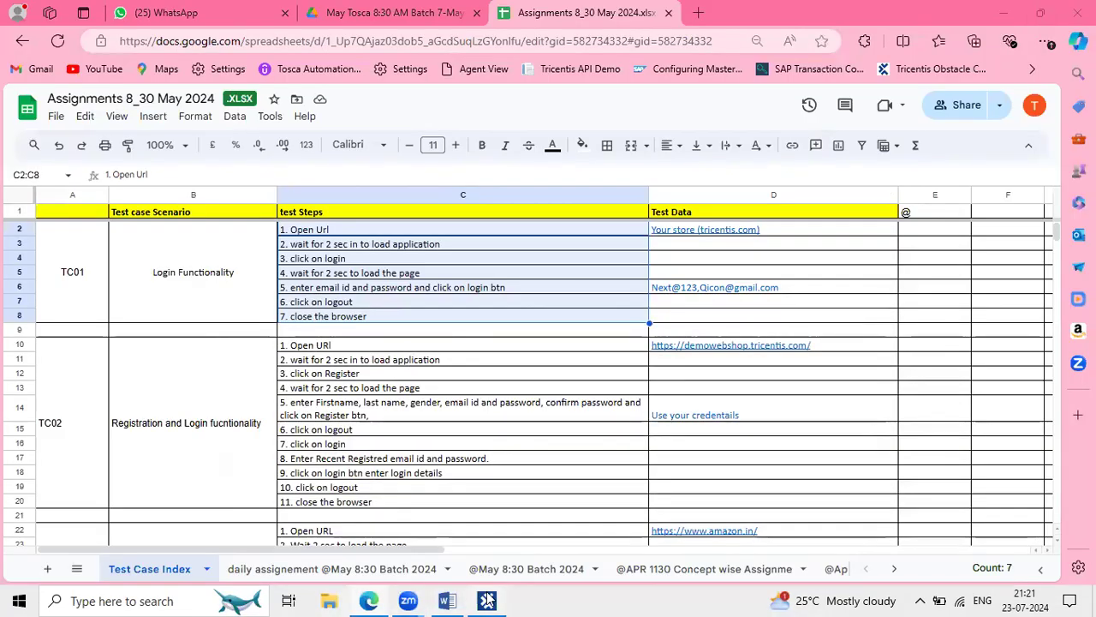
pyautogui.click(486, 601)
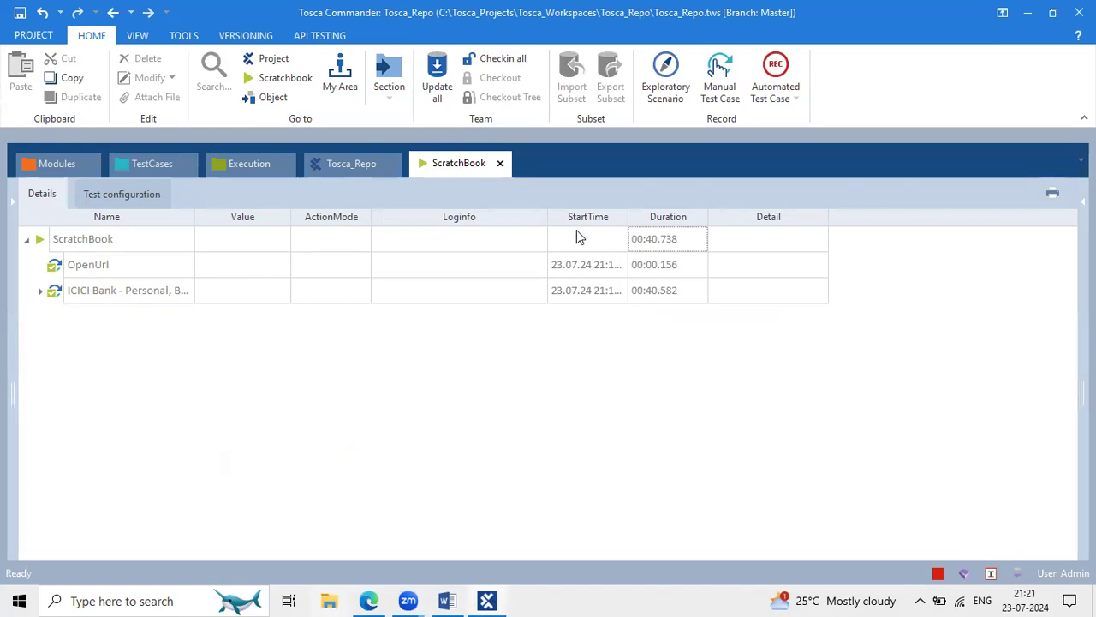
pyautogui.click(140, 164)
pyautogui.click(283, 244)
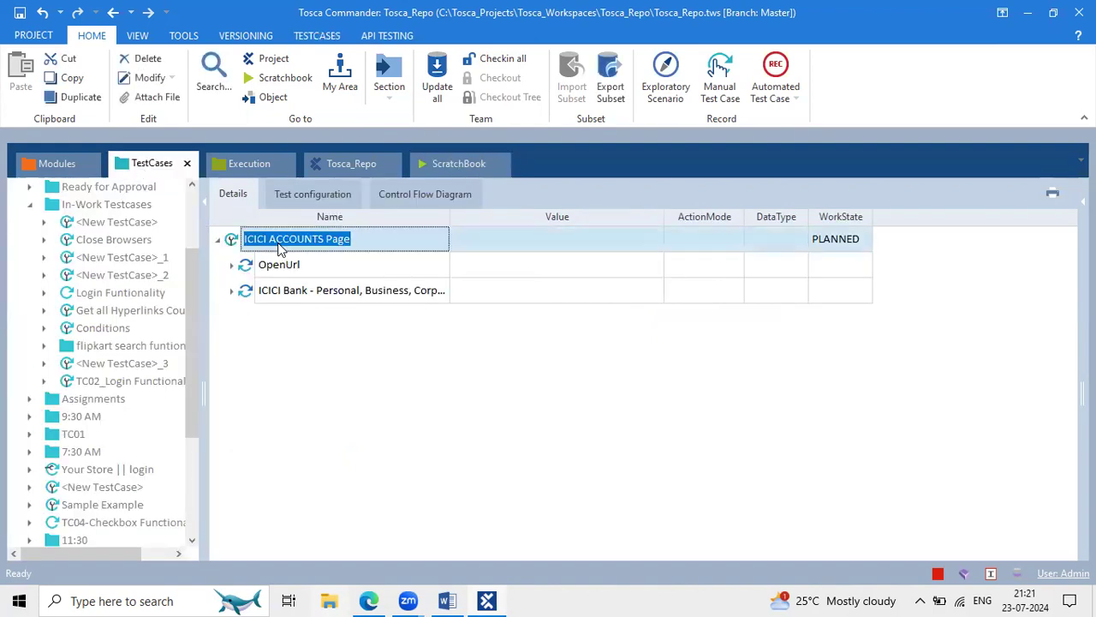
pyautogui.click(229, 265)
pyautogui.click(231, 367)
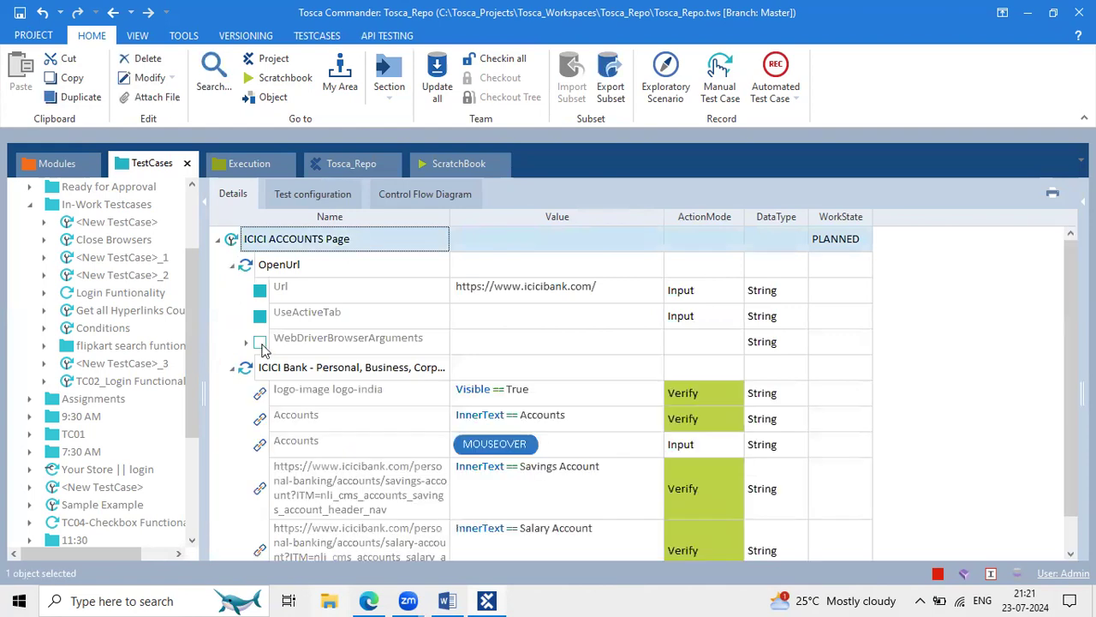
pyautogui.scroll(-1, 494, 370)
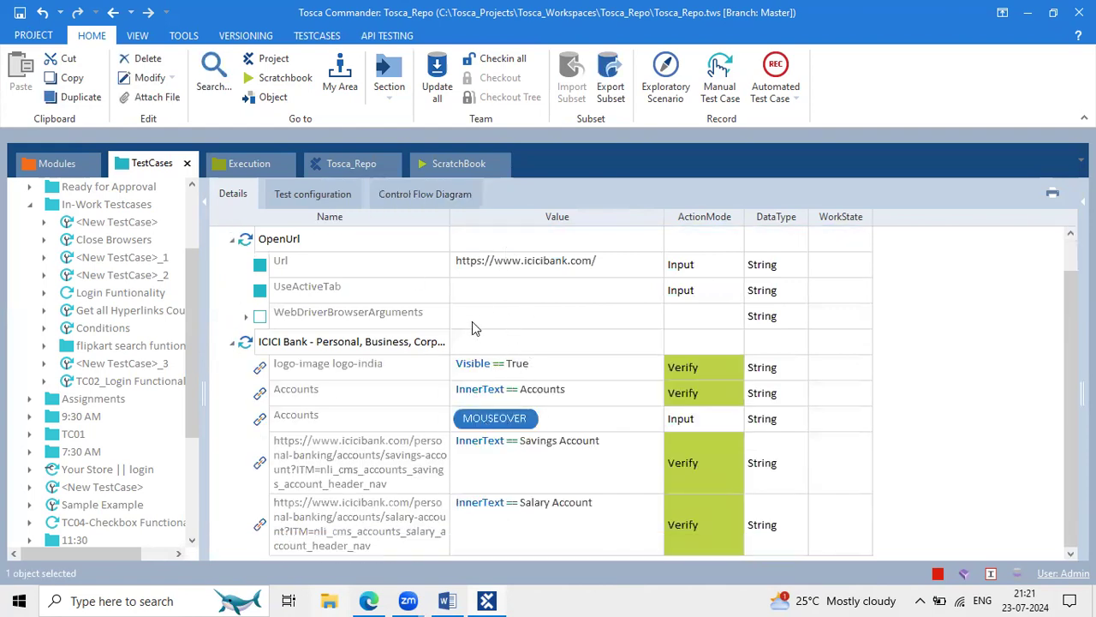
pyautogui.scroll(1, 319, 273)
# - Move the OpenUrl step to the end of the ICICI ACCOUNTS Page test case and restore it above the ICICI Bank step
pyautogui.click(288, 267)
pyautogui.moveTo(288, 267); pyautogui.dragTo(369, 246)
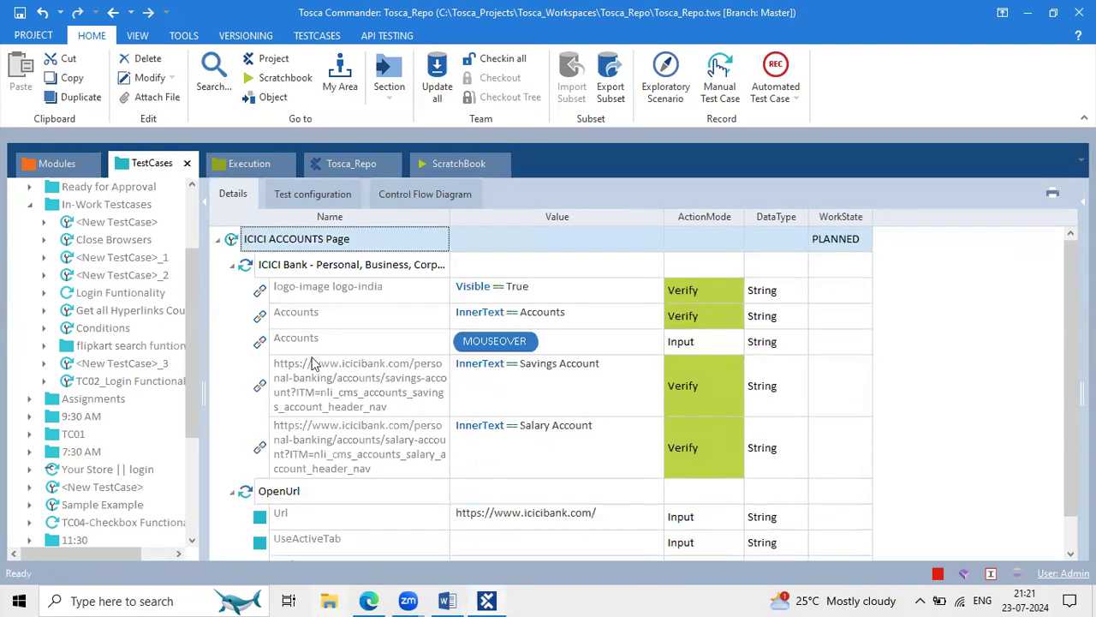
pyautogui.click(231, 265)
pyautogui.moveTo(245, 288); pyautogui.dragTo(251, 257)
# - Switch to the Assignments 8_30 May 2024 spreadsheet and review the scenarios and test steps of the login, registration and Amazon login cases
pyautogui.click(368, 600)
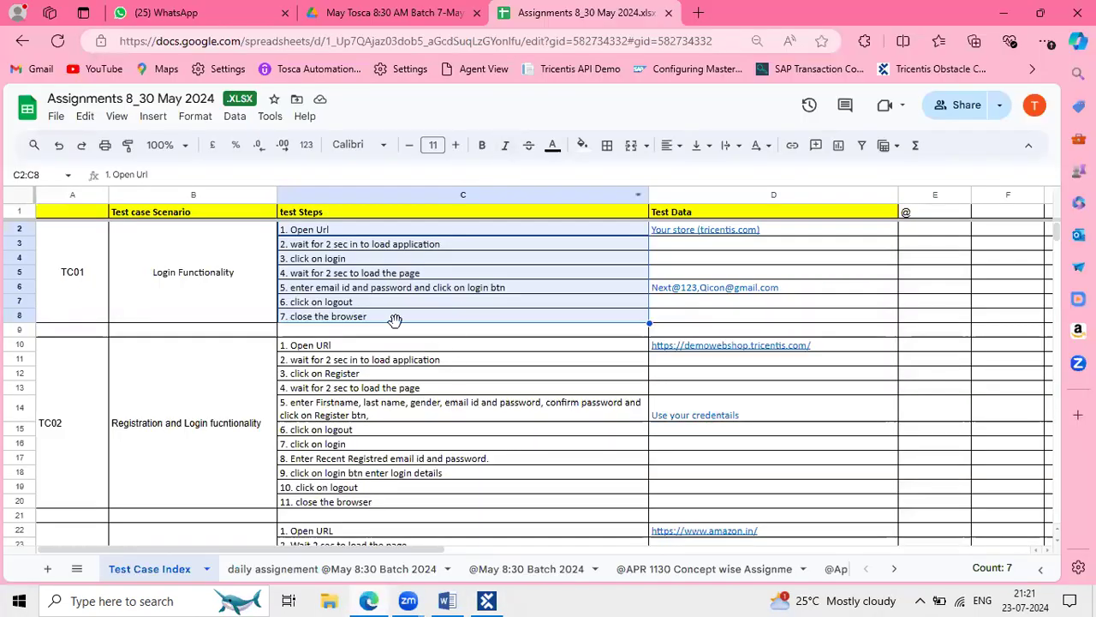
pyautogui.click(406, 257)
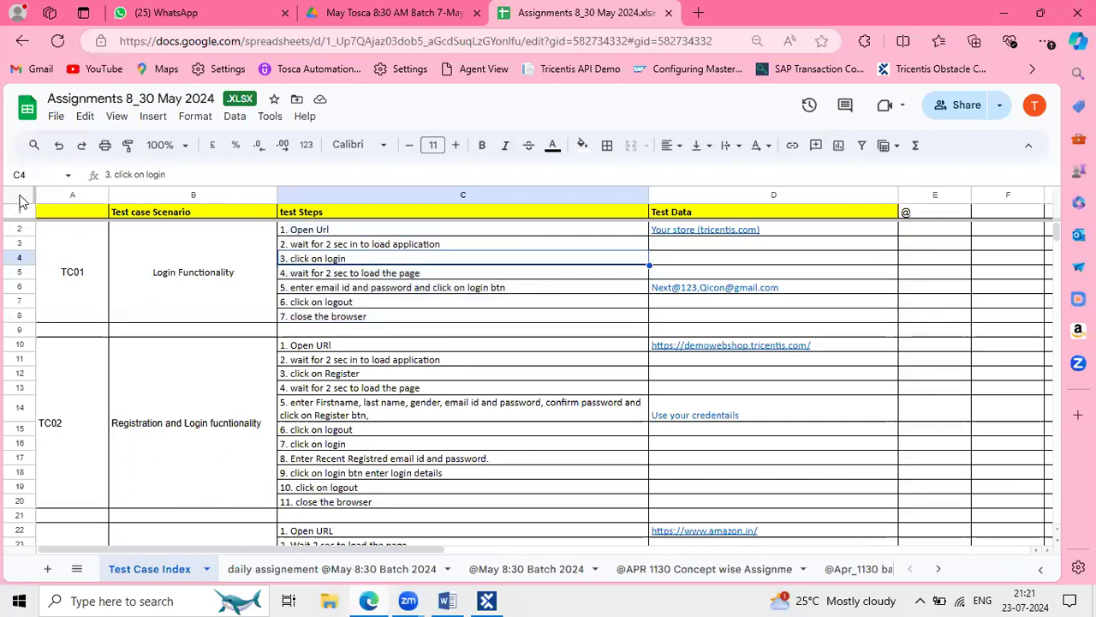
pyautogui.click(22, 202)
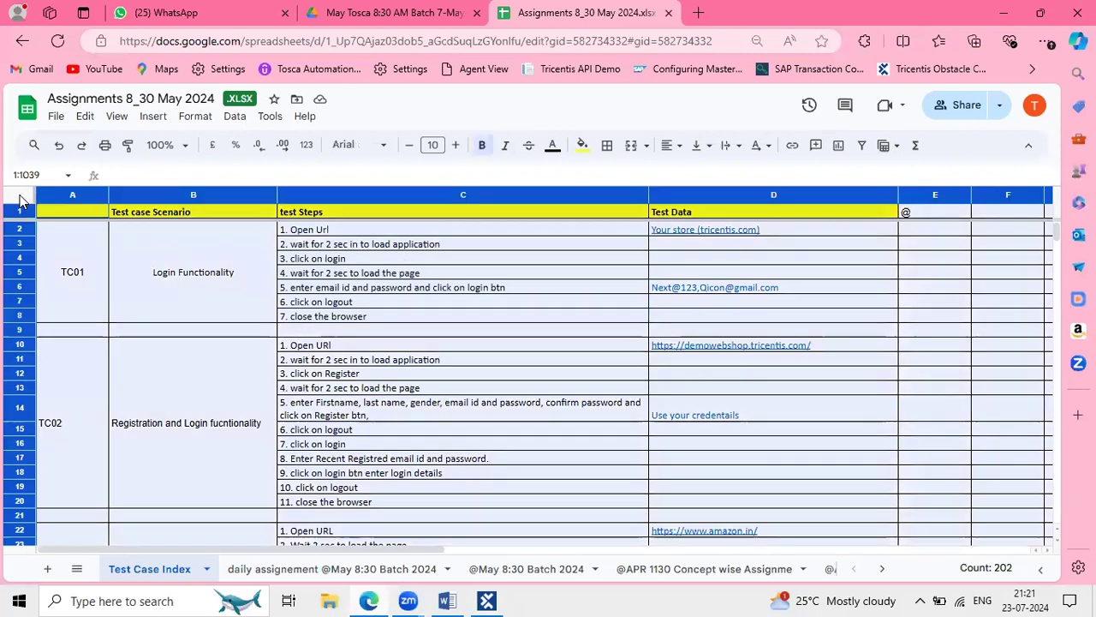
pyautogui.click(492, 258)
pyautogui.moveTo(228, 271); pyautogui.dragTo(385, 257)
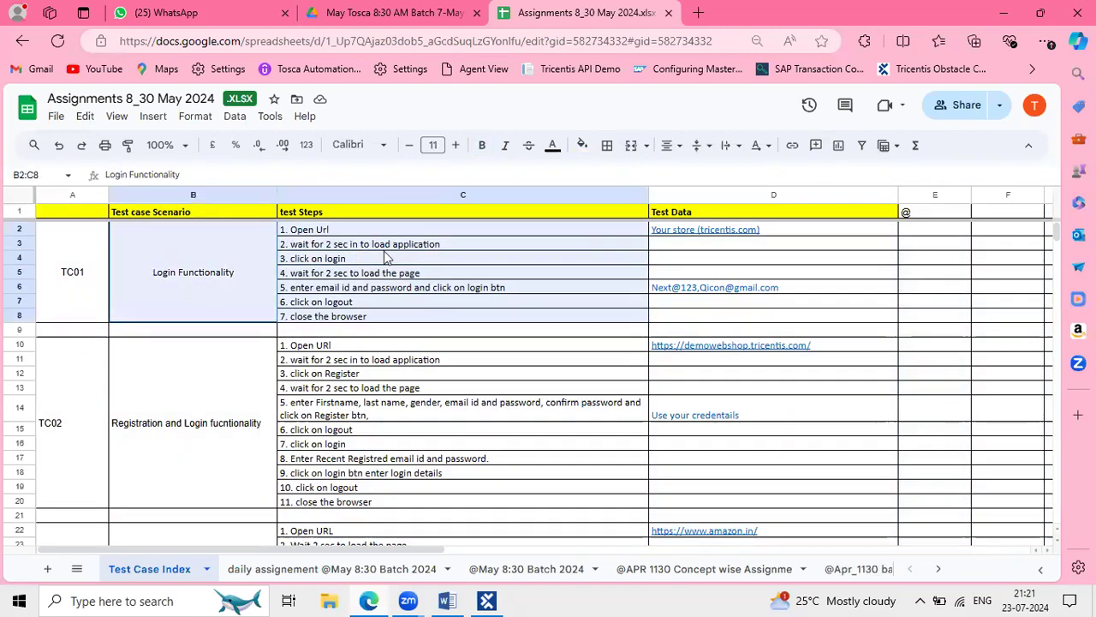
pyautogui.moveTo(215, 399); pyautogui.dragTo(395, 401)
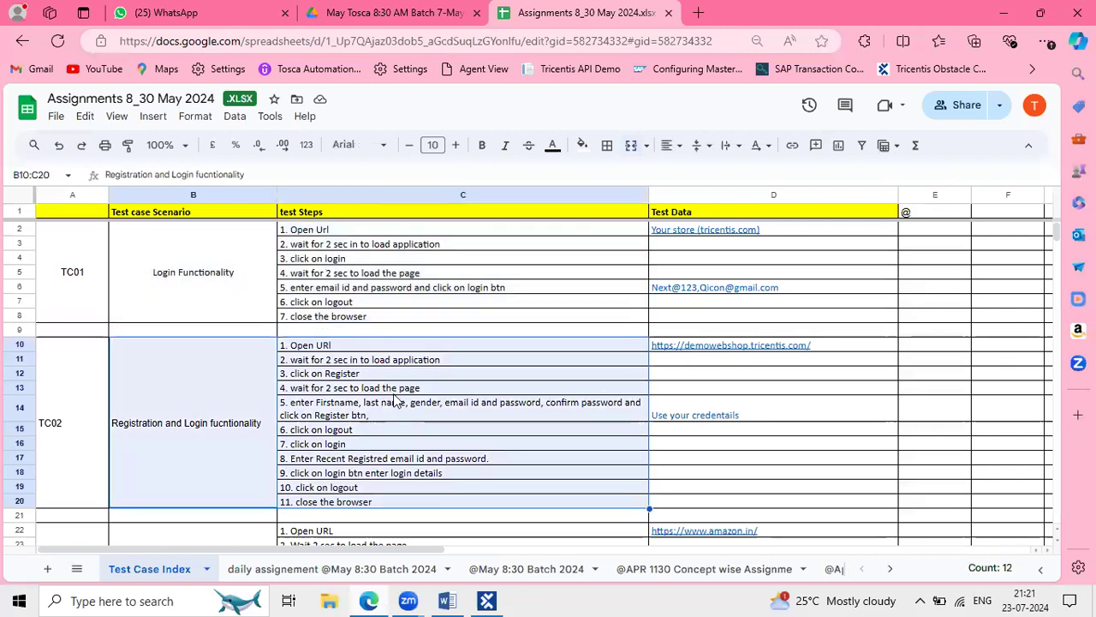
pyautogui.scroll(-1, 396, 401)
pyautogui.moveTo(251, 471); pyautogui.dragTo(350, 470)
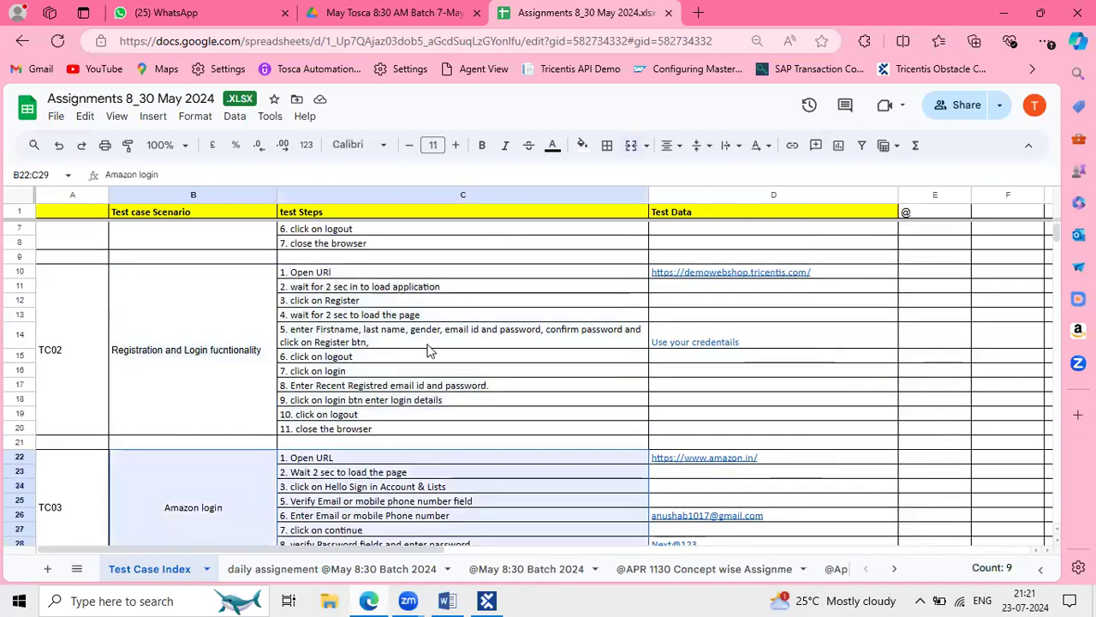
# - Go back to the TC01 Login Functionality case and examine its test steps from Open Url to the logout
pyautogui.scroll(1, 428, 351)
pyautogui.click(471, 259)
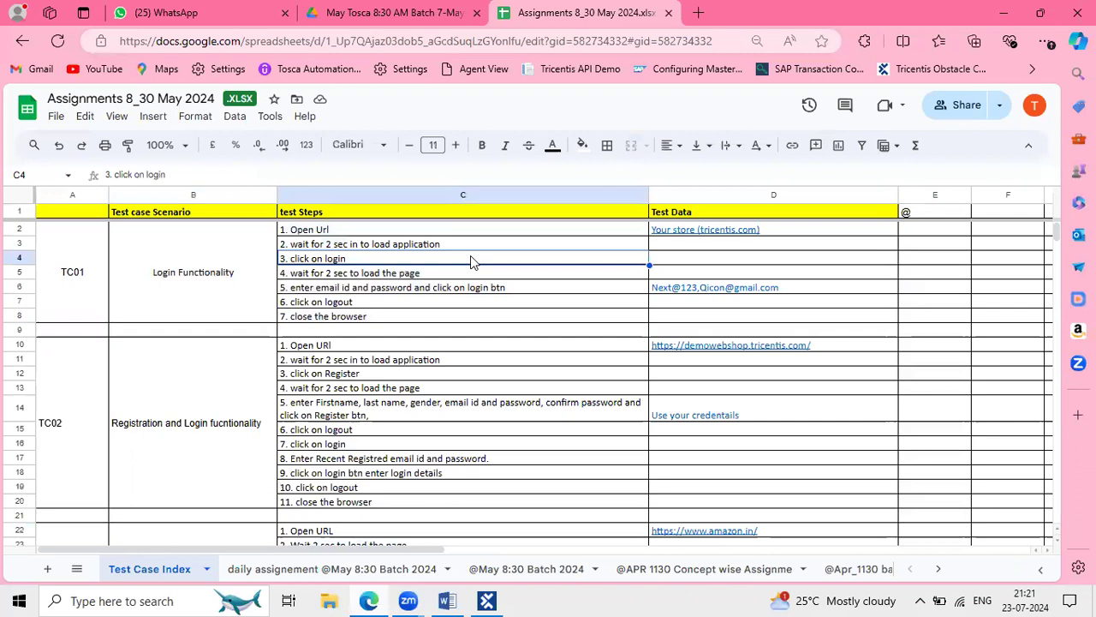
pyautogui.moveTo(230, 252); pyautogui.dragTo(407, 257)
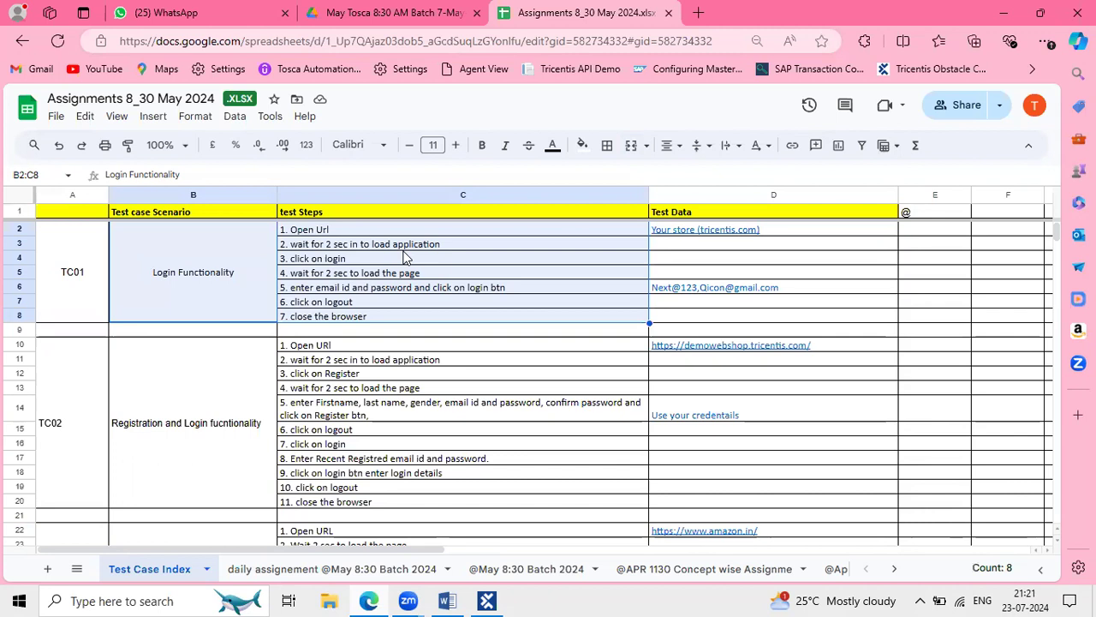
pyautogui.click(365, 232)
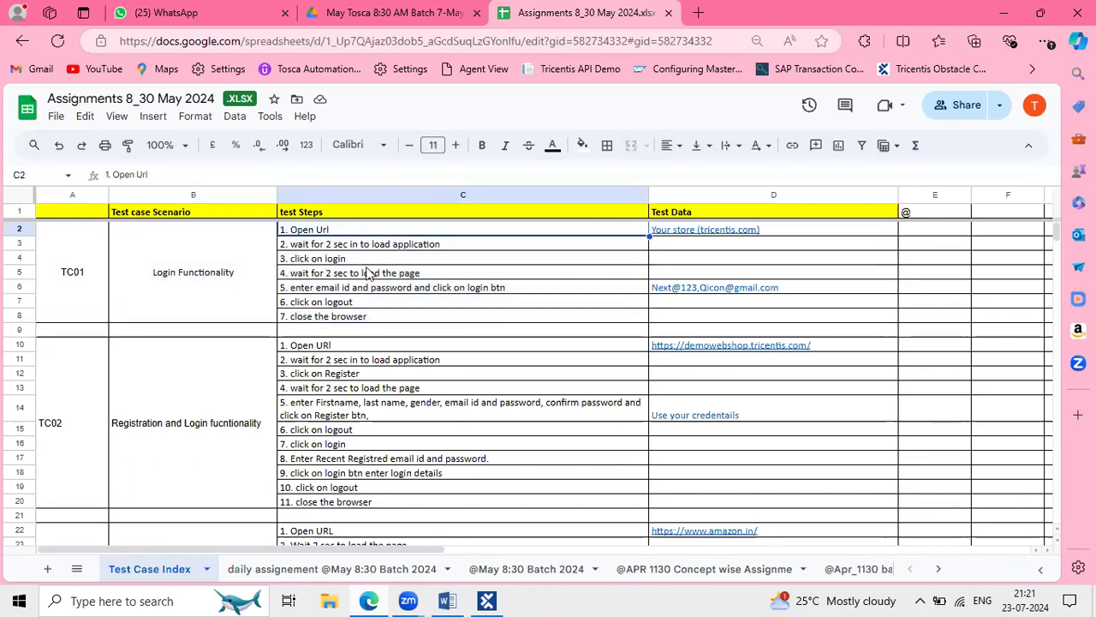
pyautogui.click(367, 308)
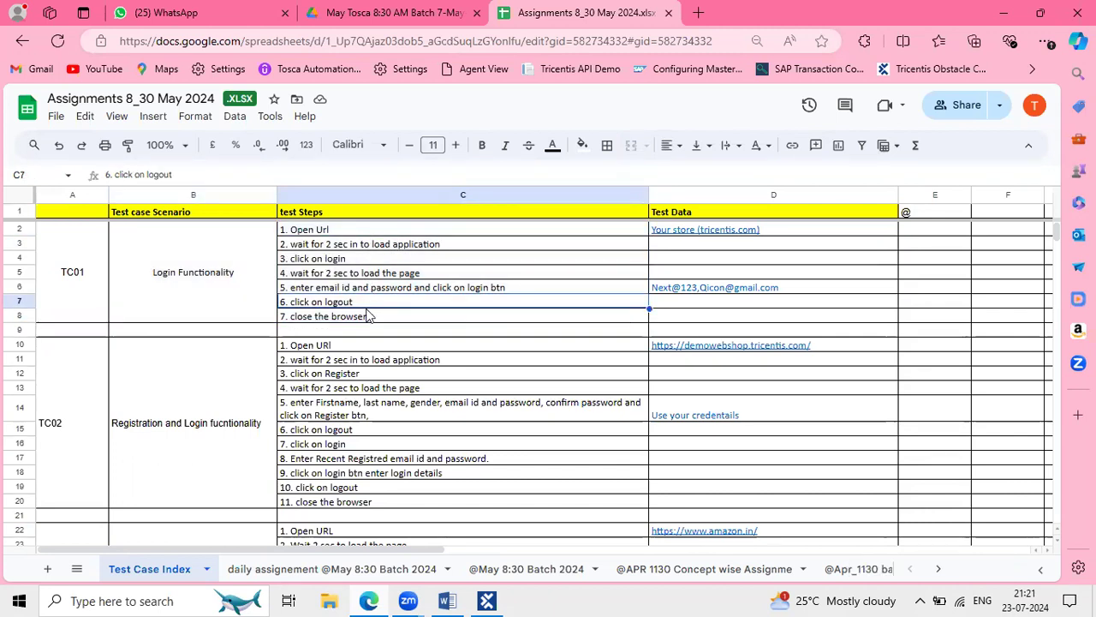
# - Return to Tosca Commander and review the verification and mouseover entries under the expanded ICICI Bank step
pyautogui.click(1004, 12)
pyautogui.click(232, 367)
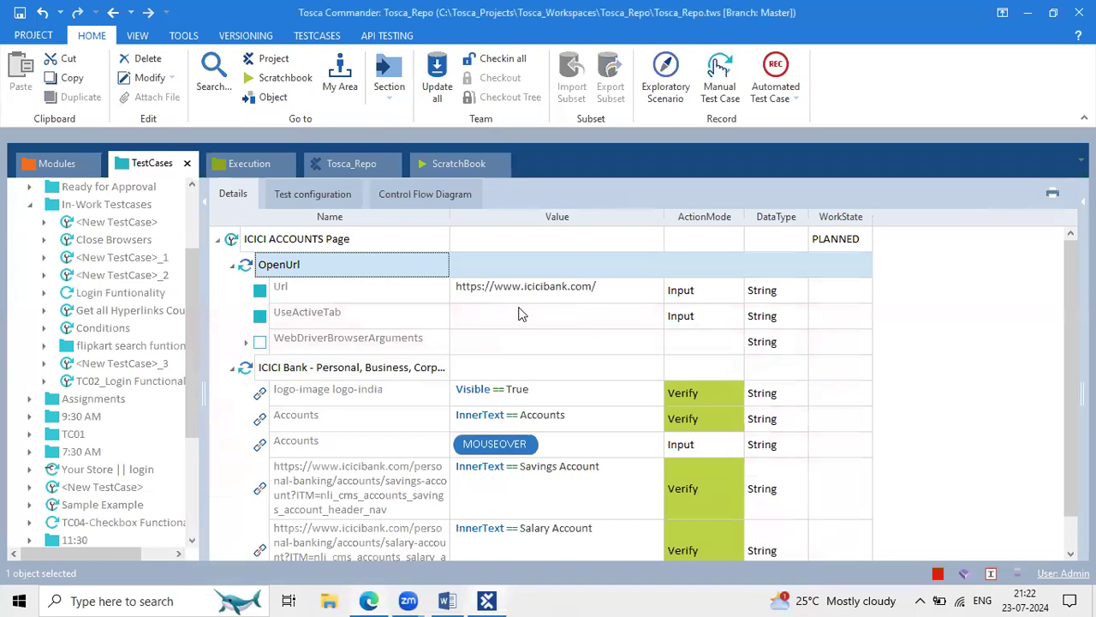
pyautogui.scroll(-1, 518, 314)
pyautogui.click(369, 600)
pyautogui.click(369, 600)
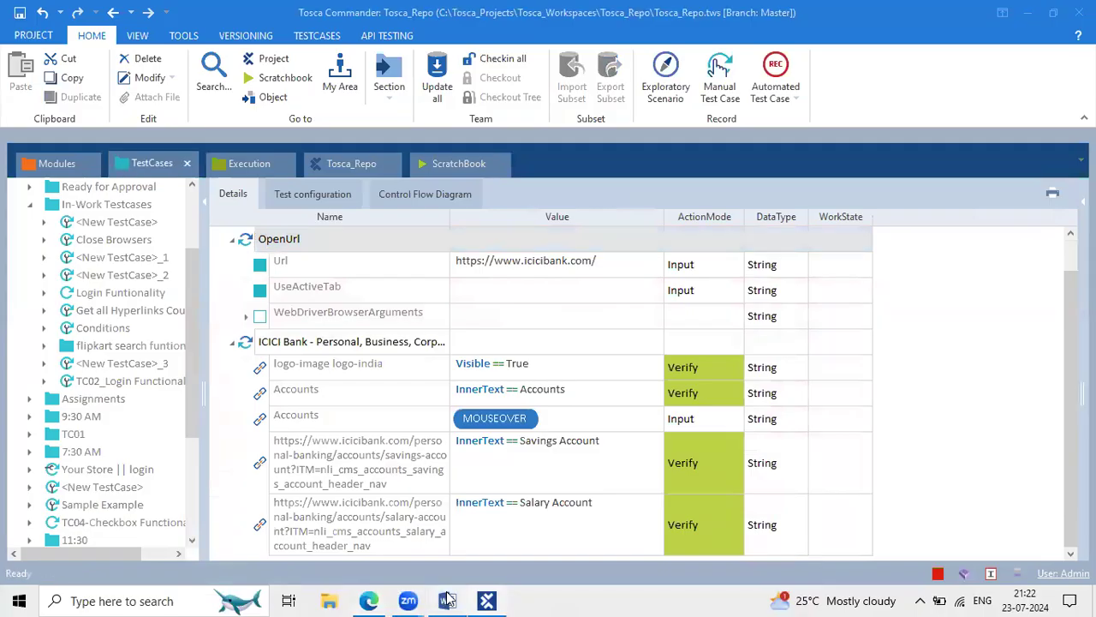
# - Switch to the Word document and review the handwritten ICICI scenario list from Open Url to Salary Account
pyautogui.click(447, 599)
pyautogui.scroll(15, 420, 311)
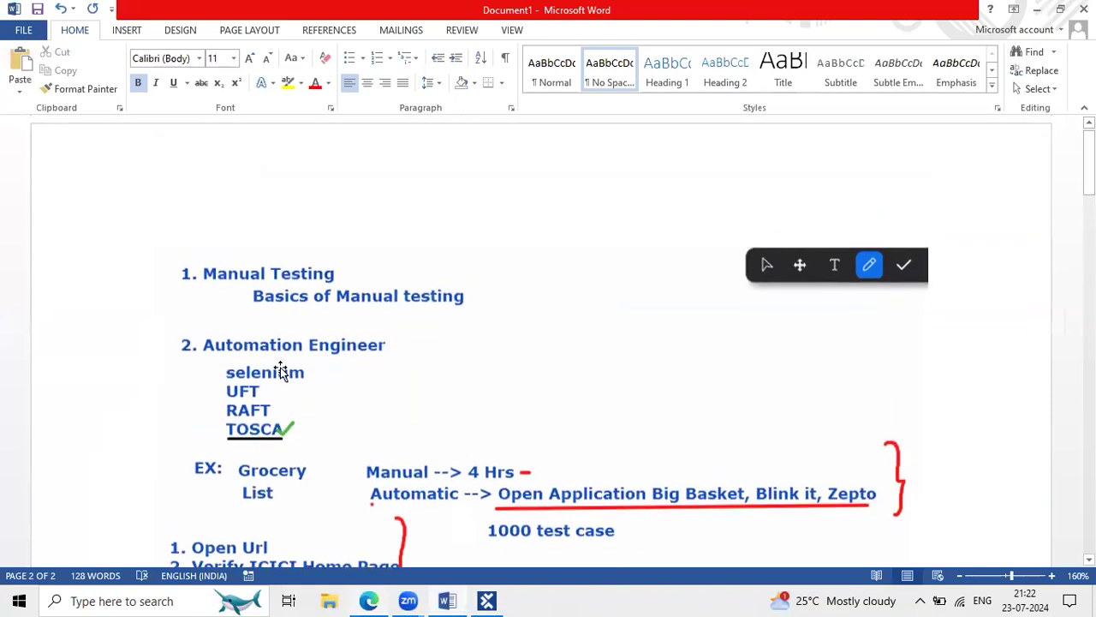
pyautogui.scroll(-3, 281, 370)
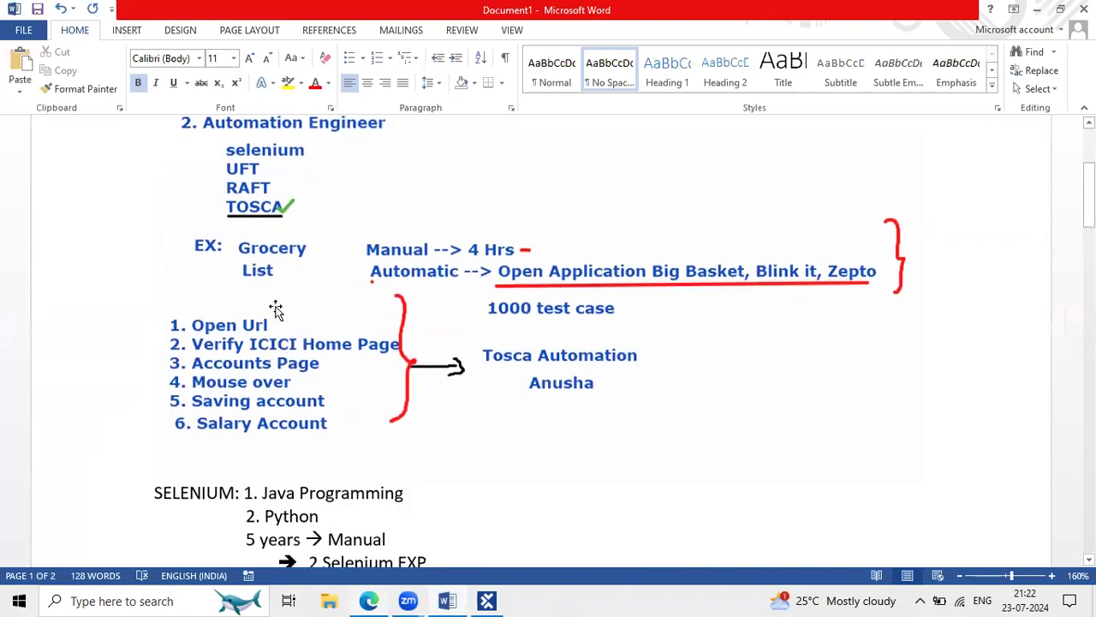
# - Compare the scenario list with the ICICI test case in Tosca by collapsing and re-expanding OpenUrl, and return to Word
pyautogui.click(489, 600)
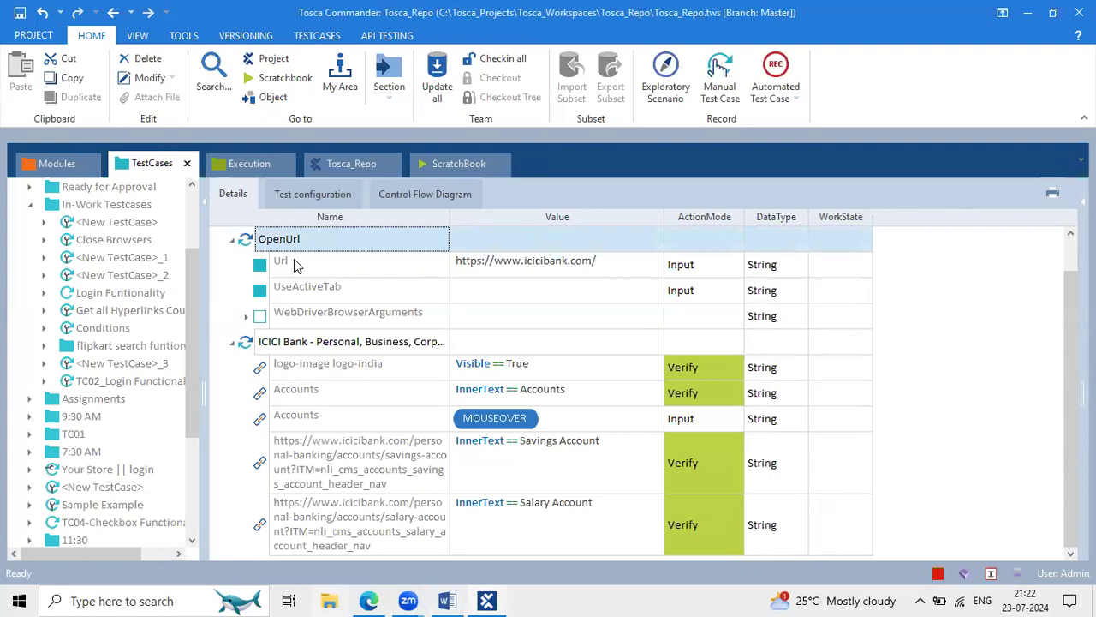
pyautogui.click(232, 238)
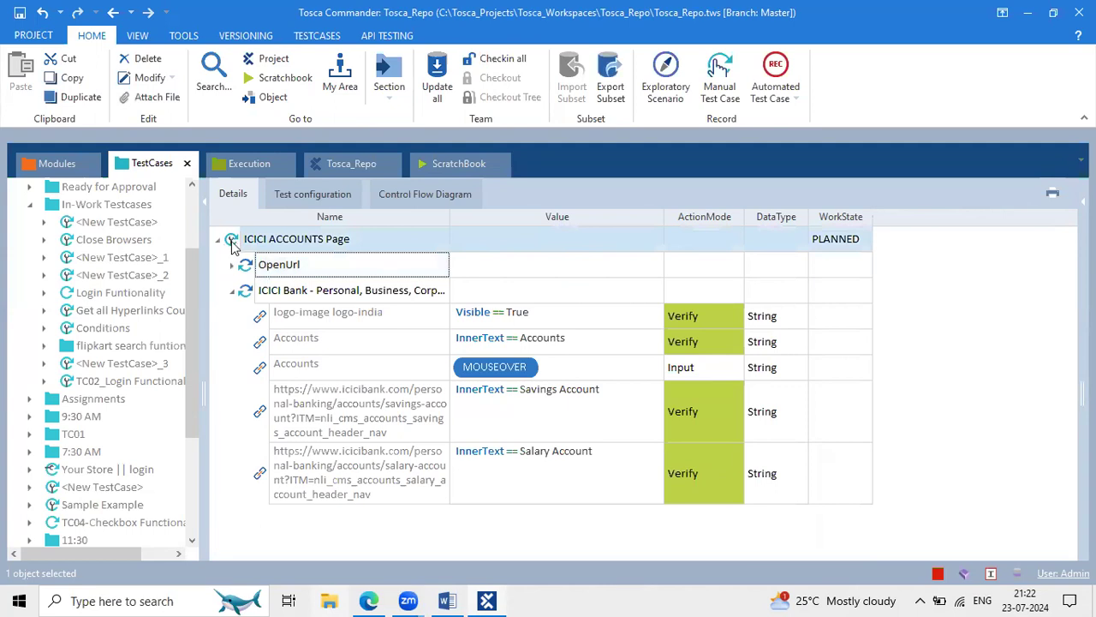
pyautogui.click(232, 265)
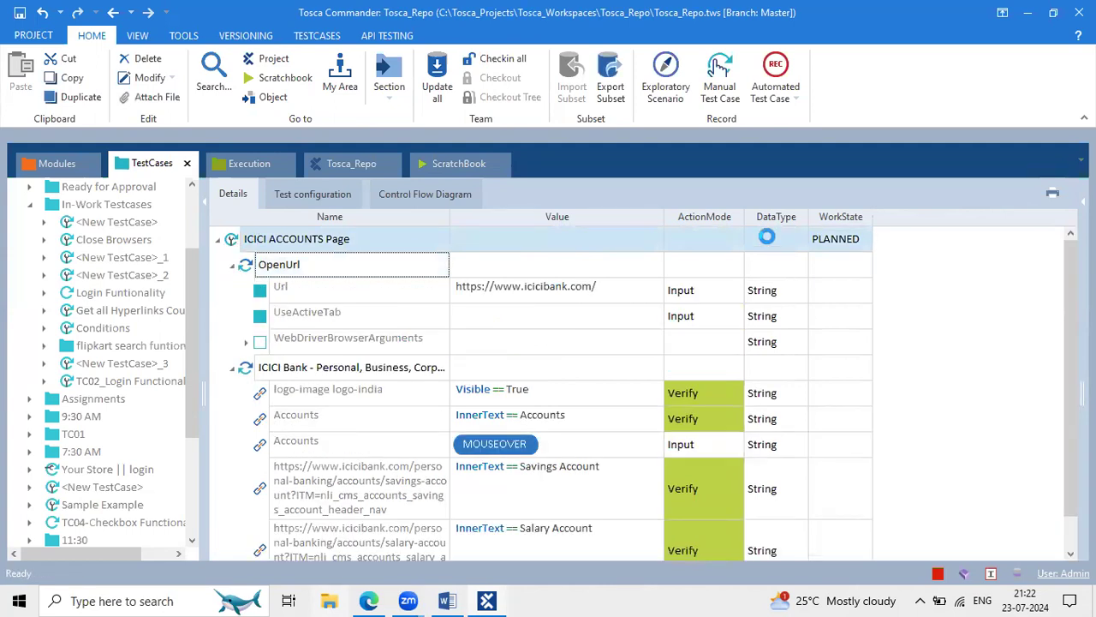
pyautogui.click(1067, 151)
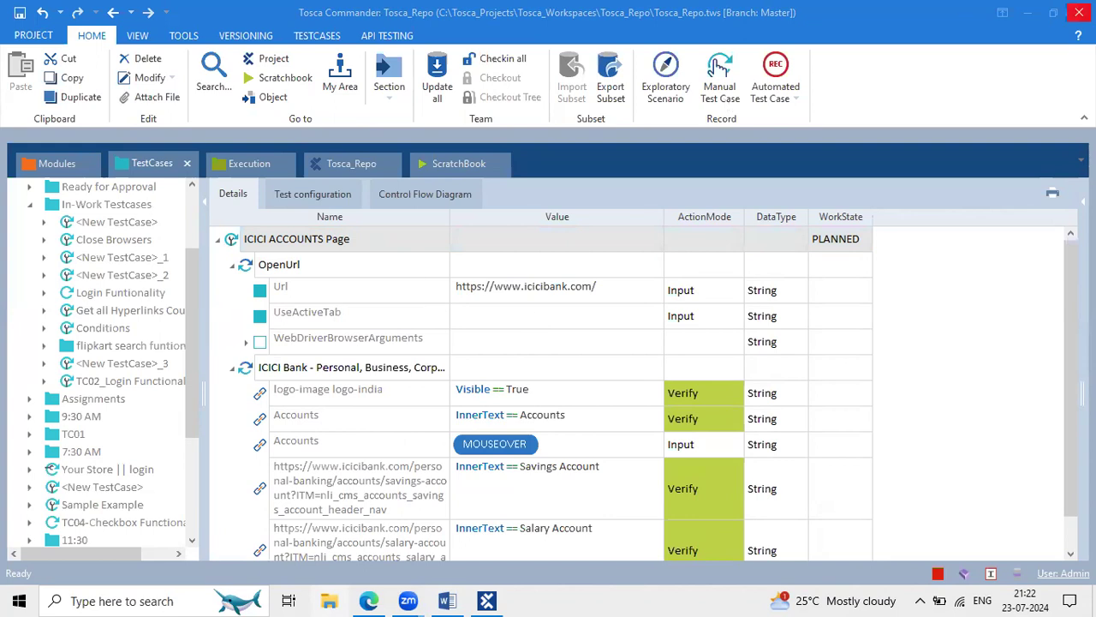
pyautogui.click(1029, 13)
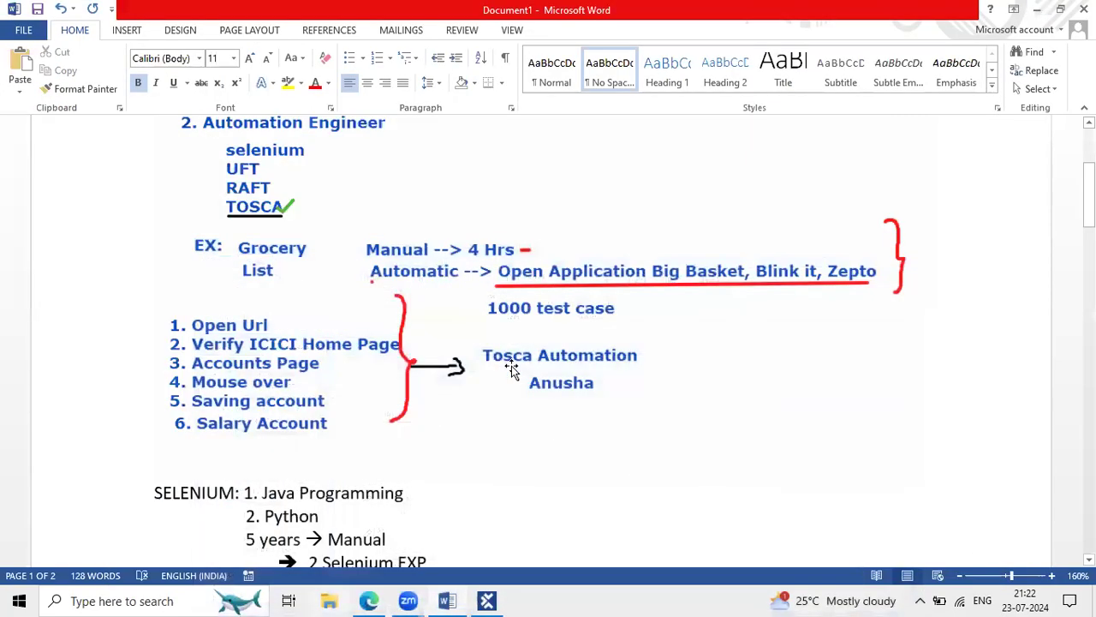
# - Return to the assignments spreadsheet and examine the test steps column and the Login Functionality scenario
pyautogui.click(369, 600)
pyautogui.click(358, 234)
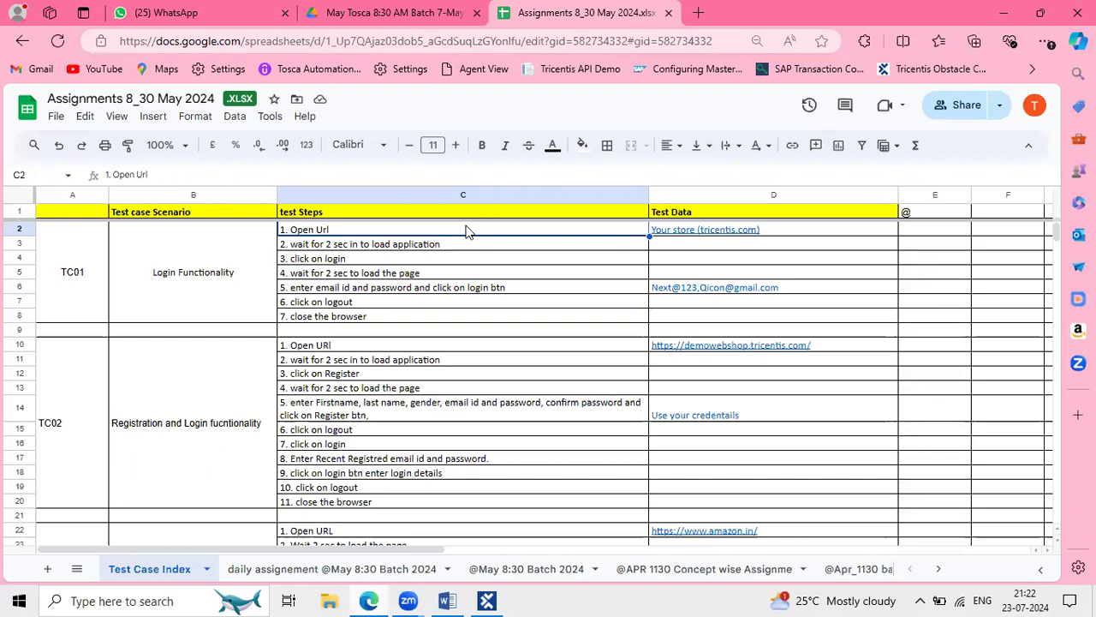
pyautogui.click(448, 195)
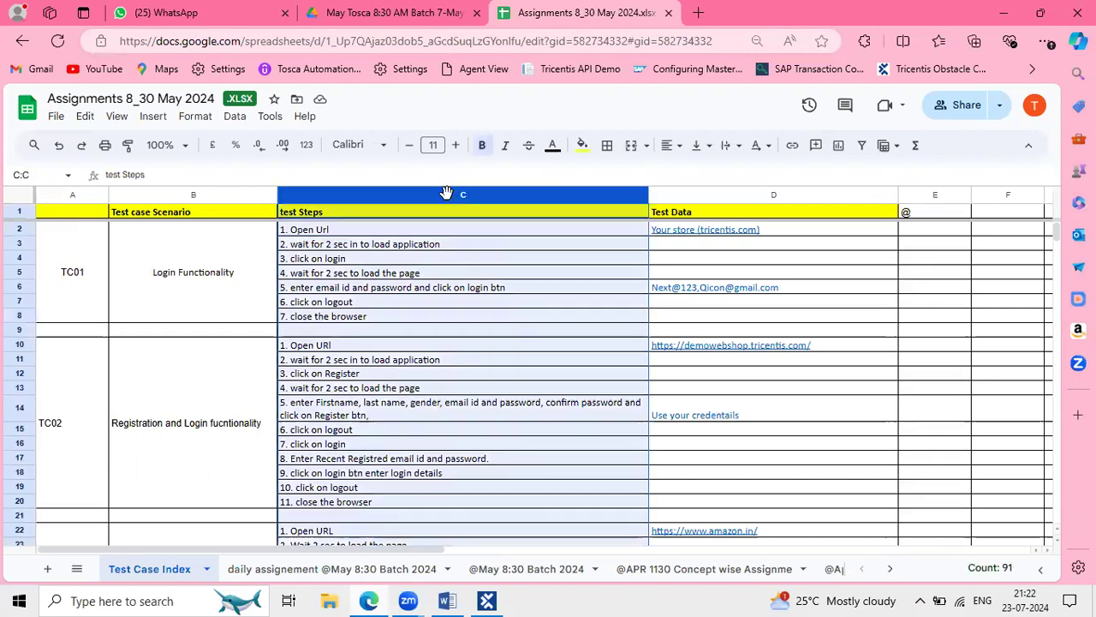
pyautogui.click(159, 269)
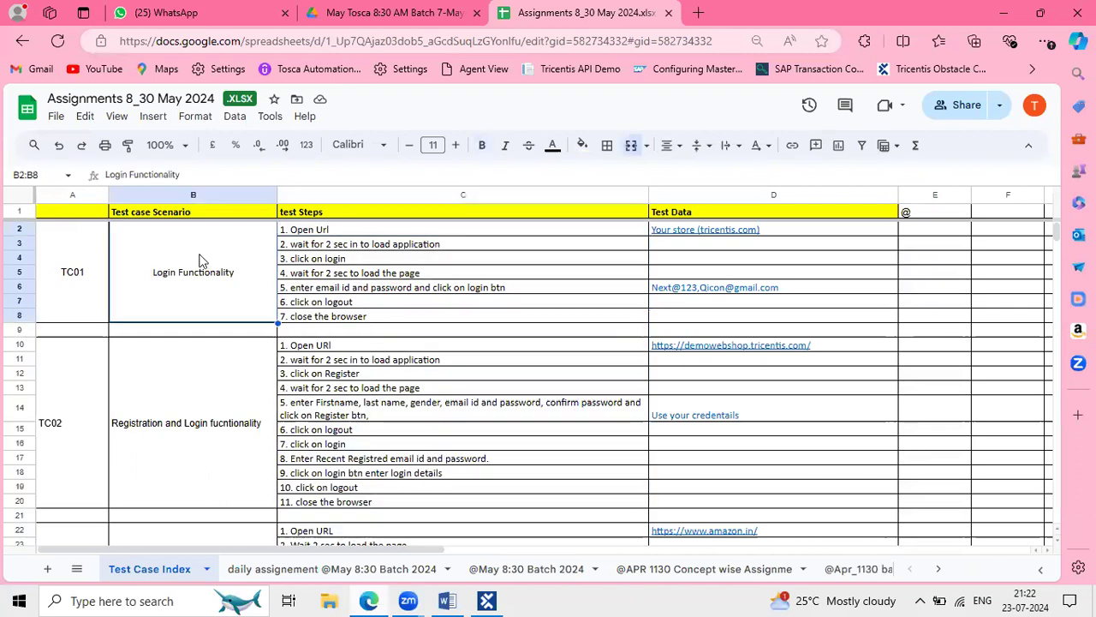
# - Examine the Login Functionality scenario alongside its test steps in the Test Case Index sheet
pyautogui.moveTo(199, 260); pyautogui.dragTo(422, 261)
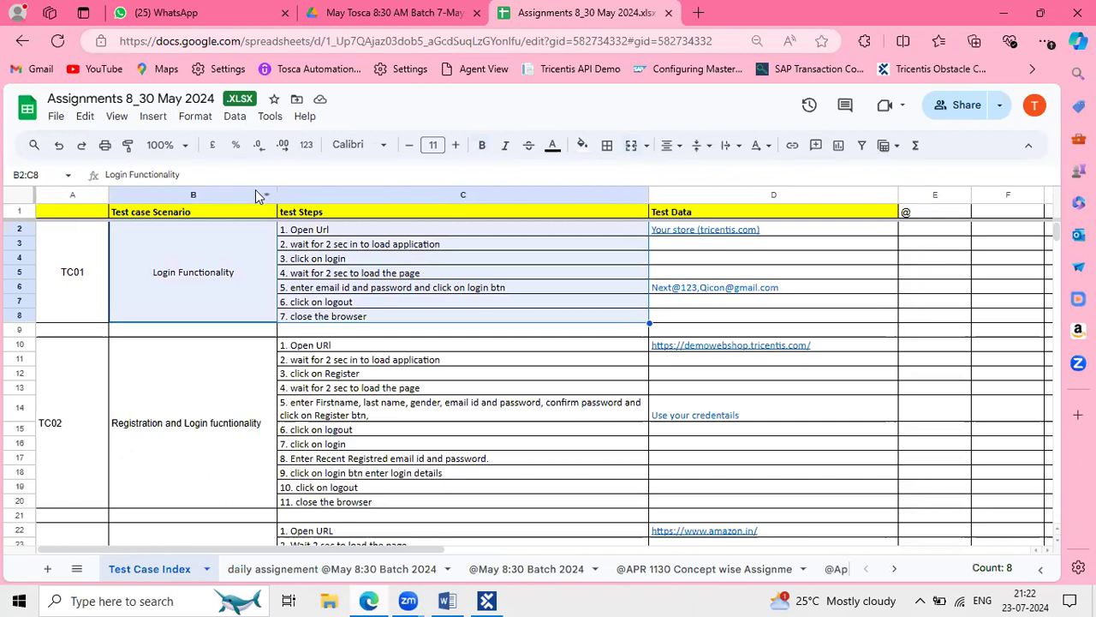
pyautogui.moveTo(255, 189); pyautogui.dragTo(372, 189)
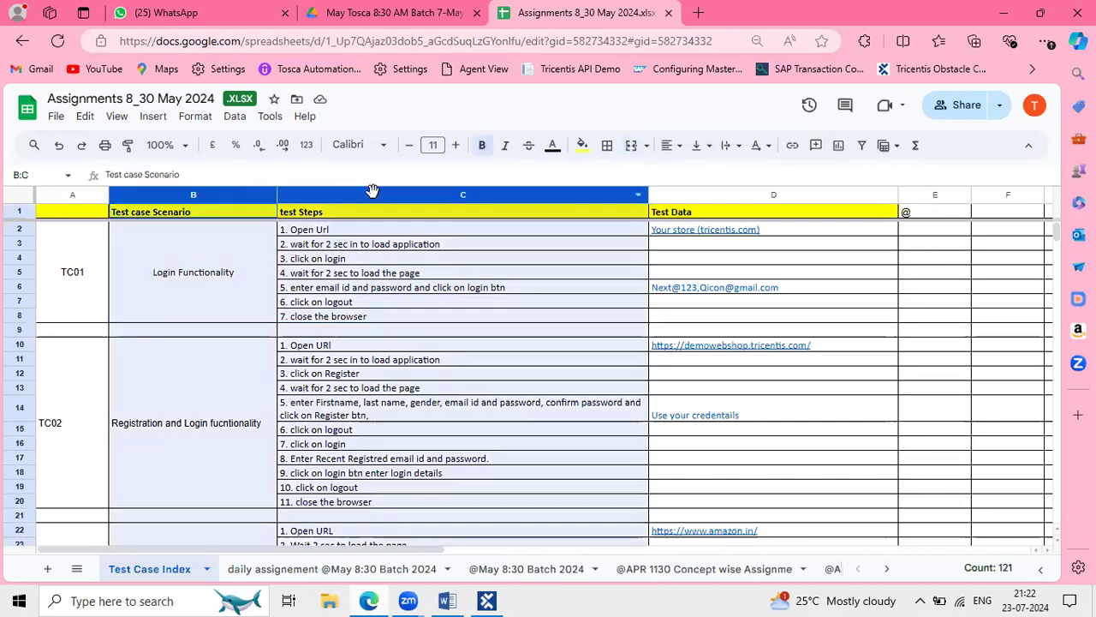
pyautogui.click(333, 258)
pyautogui.click(222, 268)
pyautogui.click(405, 247)
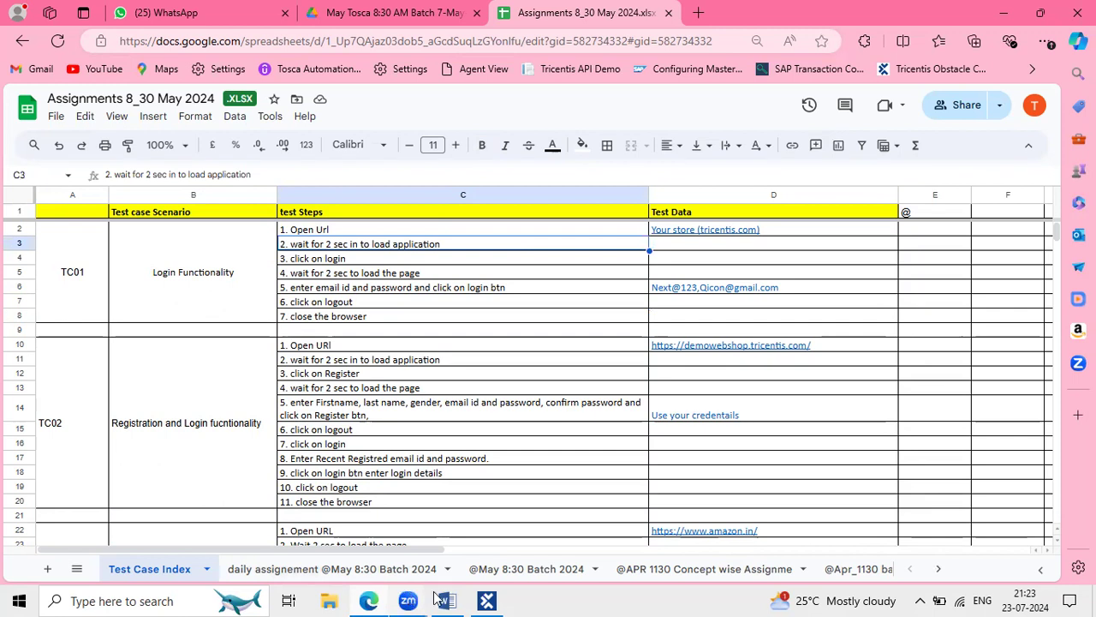
# - Check the ICICI test case in Tosca Commander, and return to the spreadsheet to review the test steps and scenario columns
pyautogui.click(488, 601)
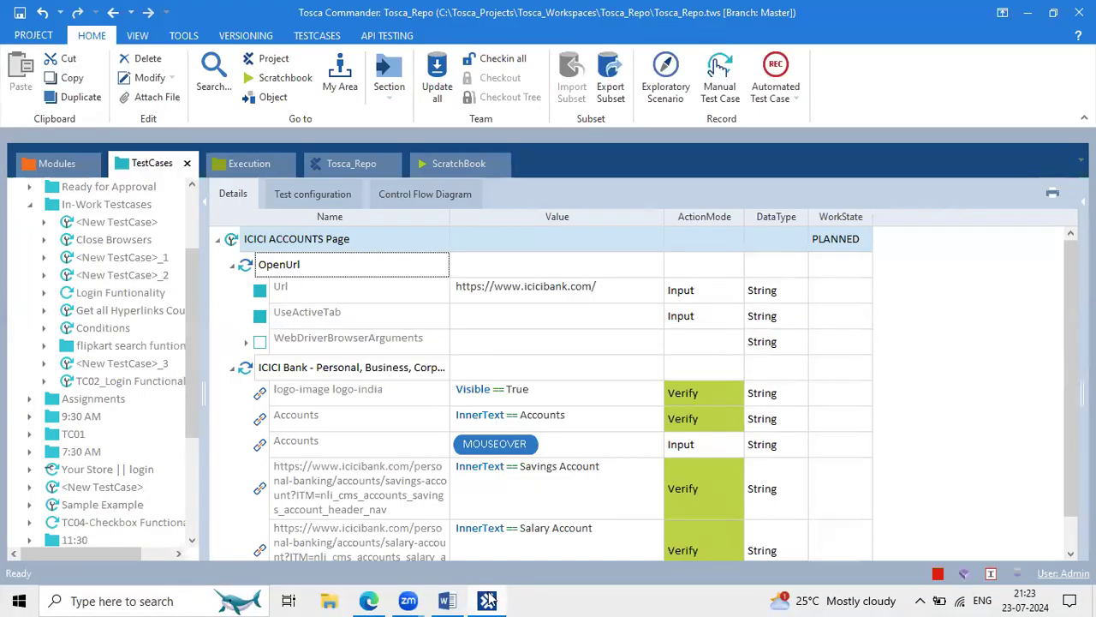
pyautogui.click(488, 601)
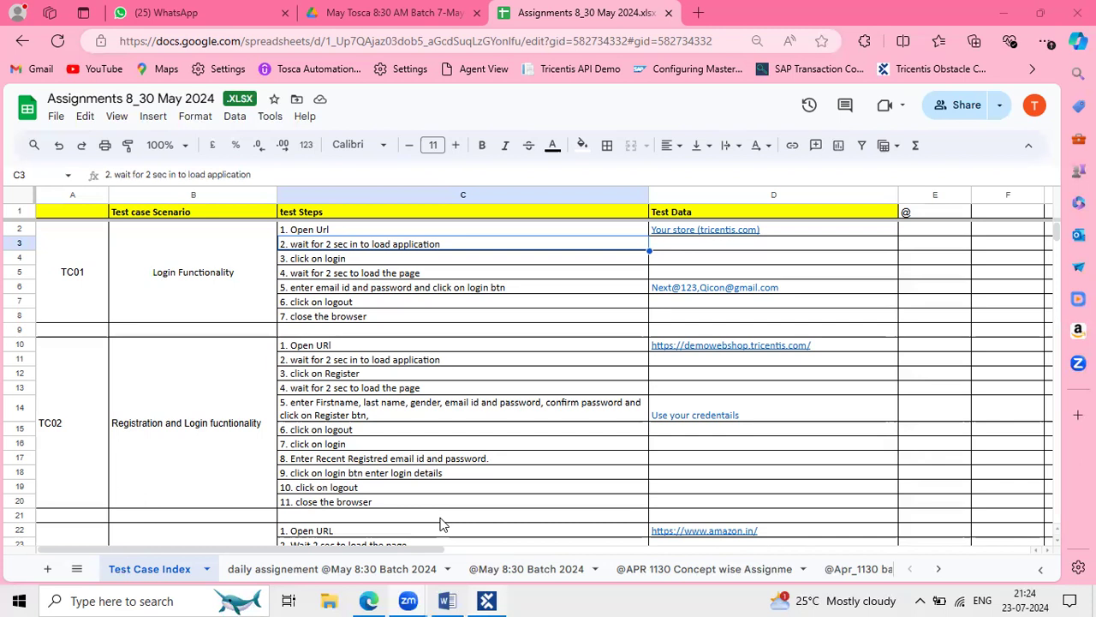
pyautogui.click(439, 194)
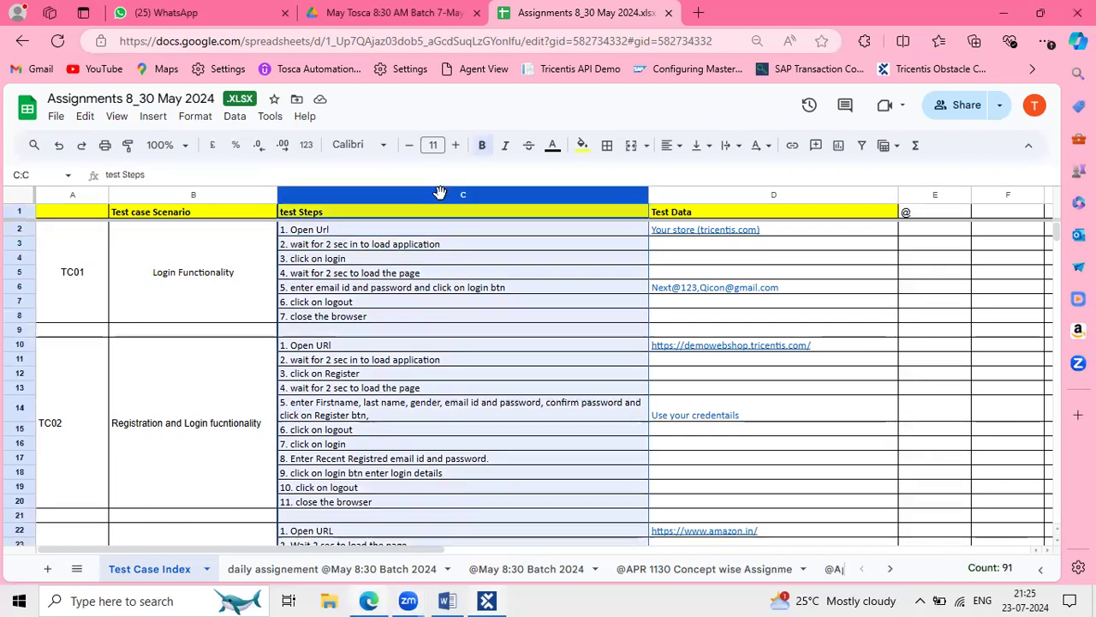
pyautogui.click(241, 195)
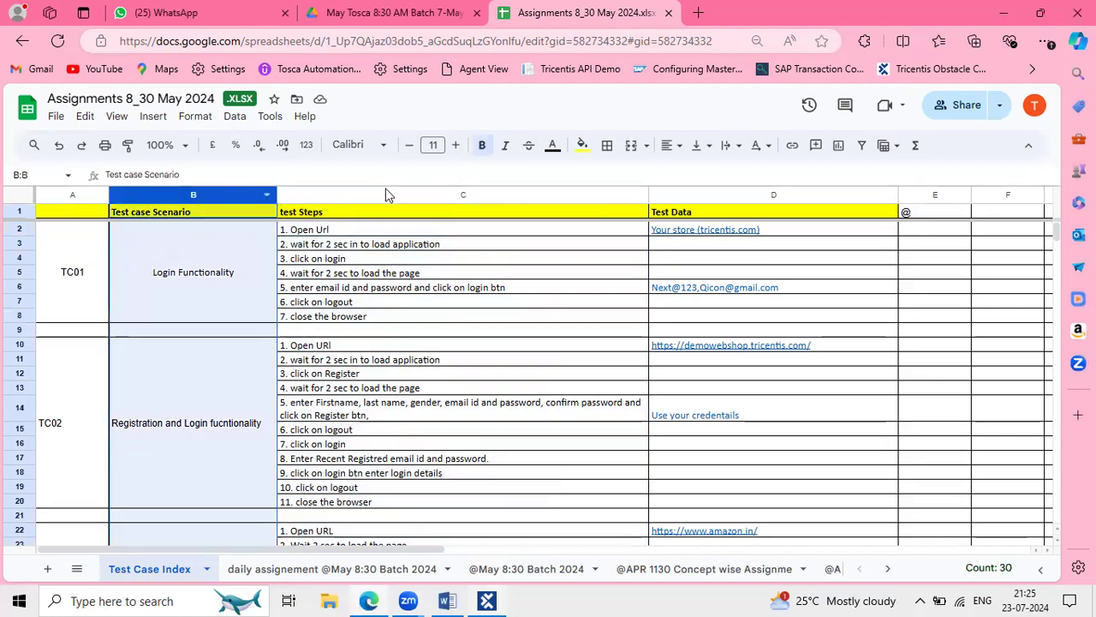
pyautogui.click(385, 194)
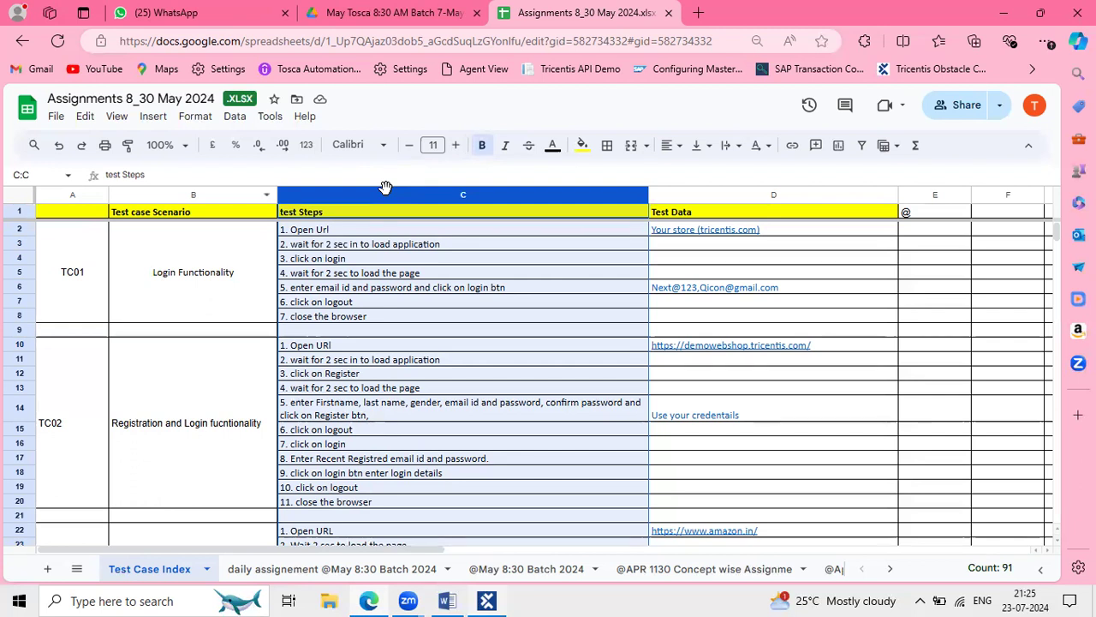
# - Switch to Tosca Commander, collapse the OpenUrl step and view the commands available for the ICICI ACCOUNTS Page test case
pyautogui.click(486, 601)
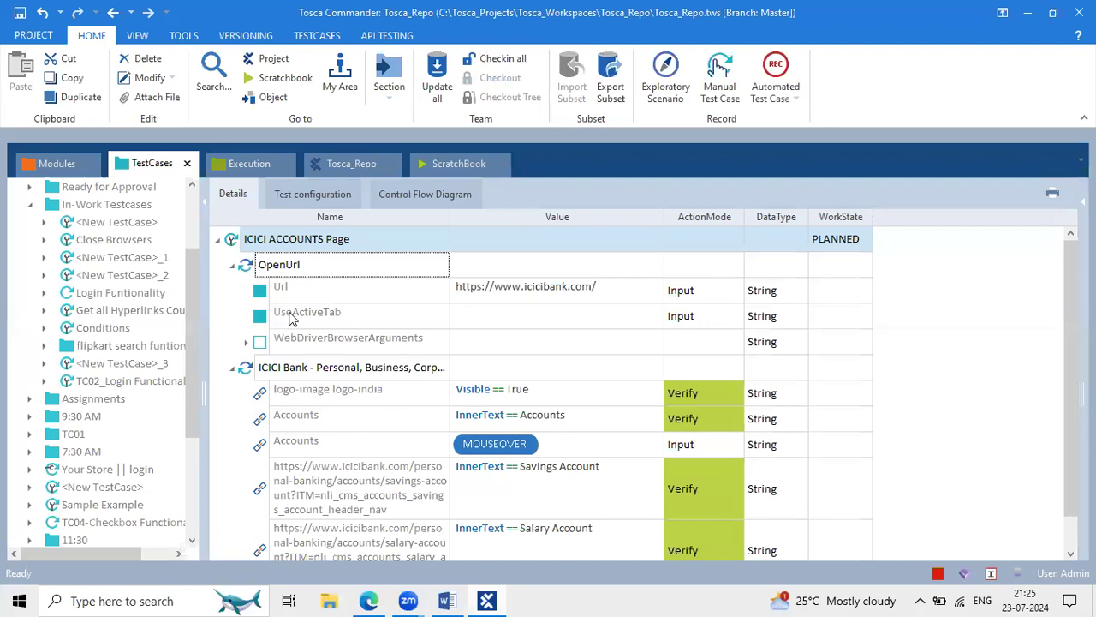
pyautogui.click(233, 266)
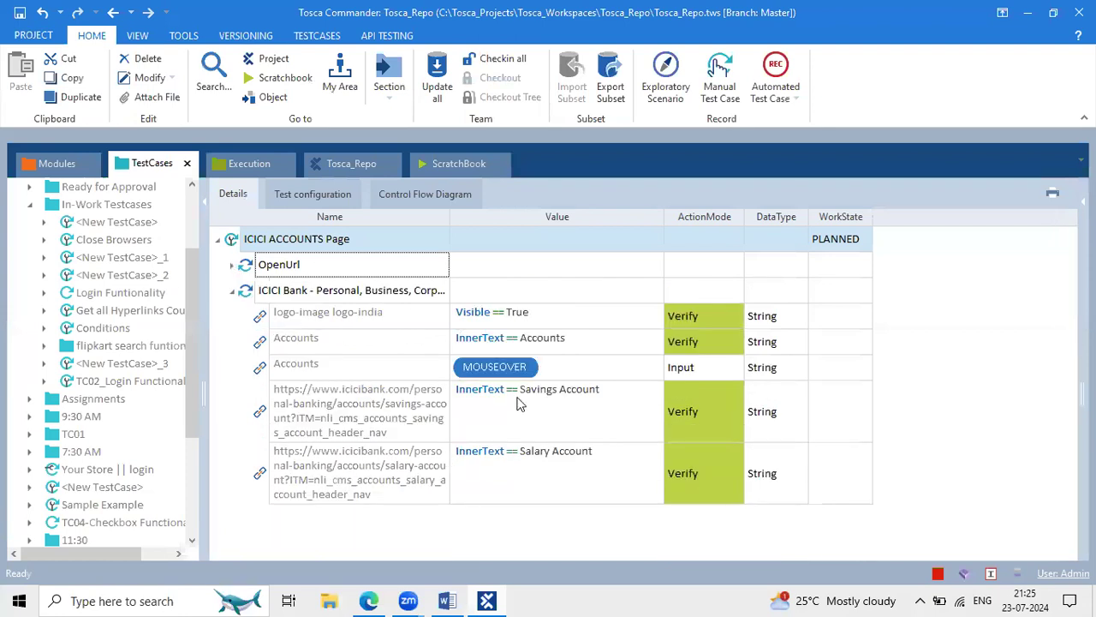
pyautogui.rightClick(235, 241)
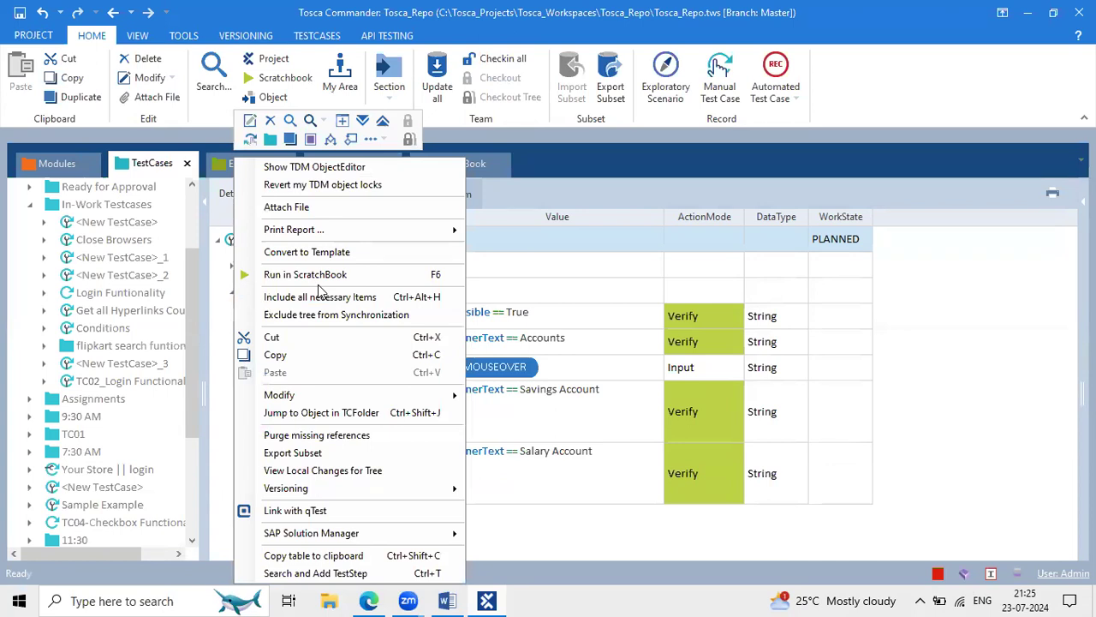
pyautogui.click(608, 265)
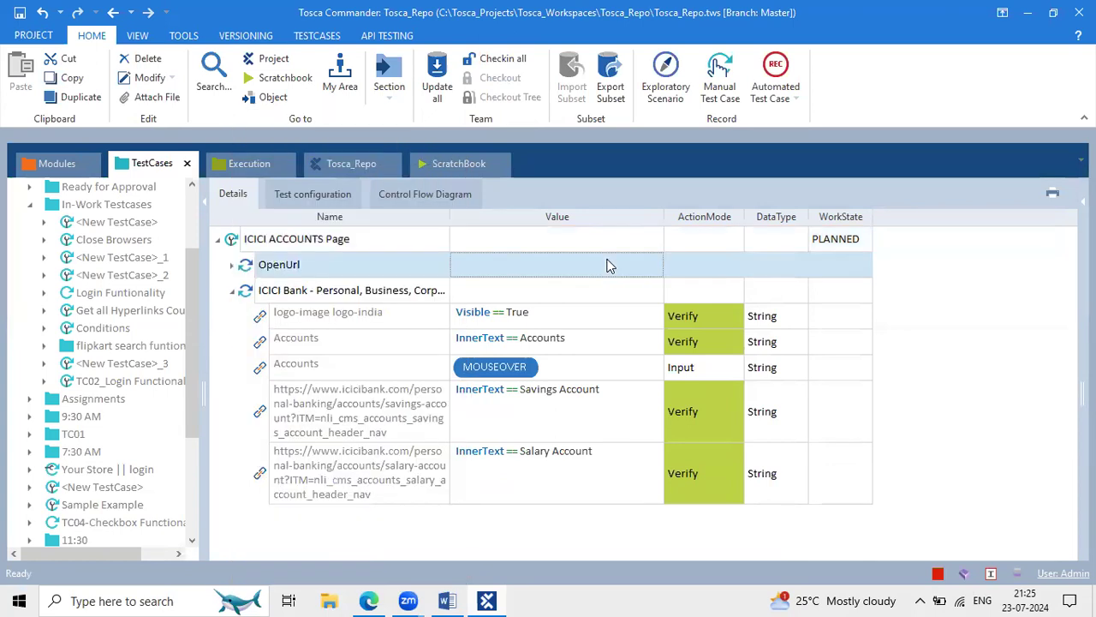
pyautogui.click(1030, 14)
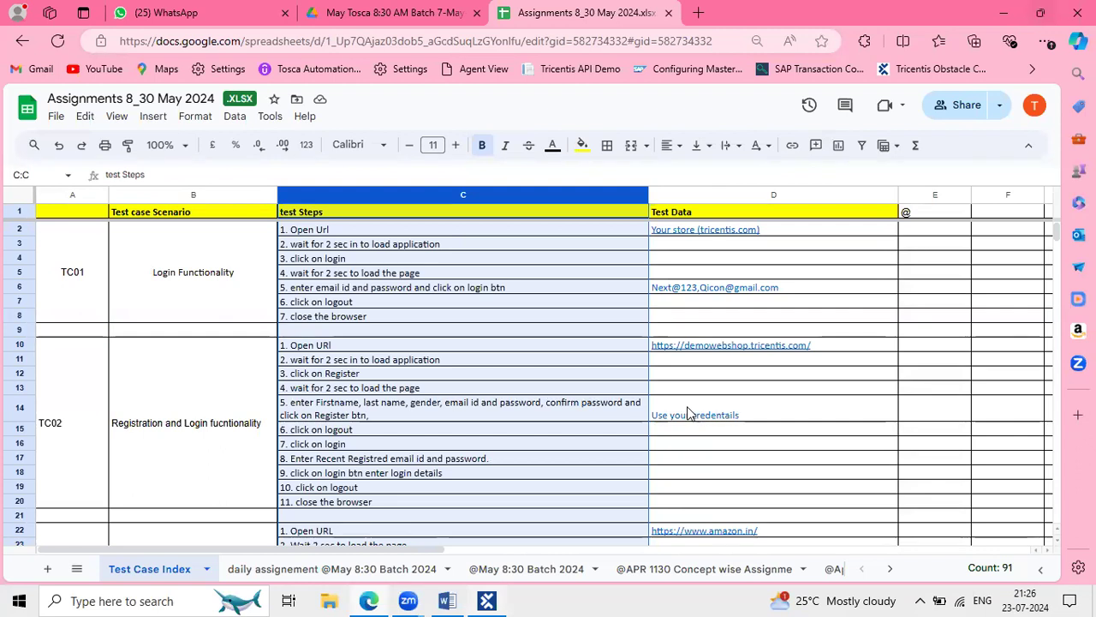
# - Return to Tosca Commander and display the contents of the ExecutionLists folder in the Execution section
pyautogui.click(486, 601)
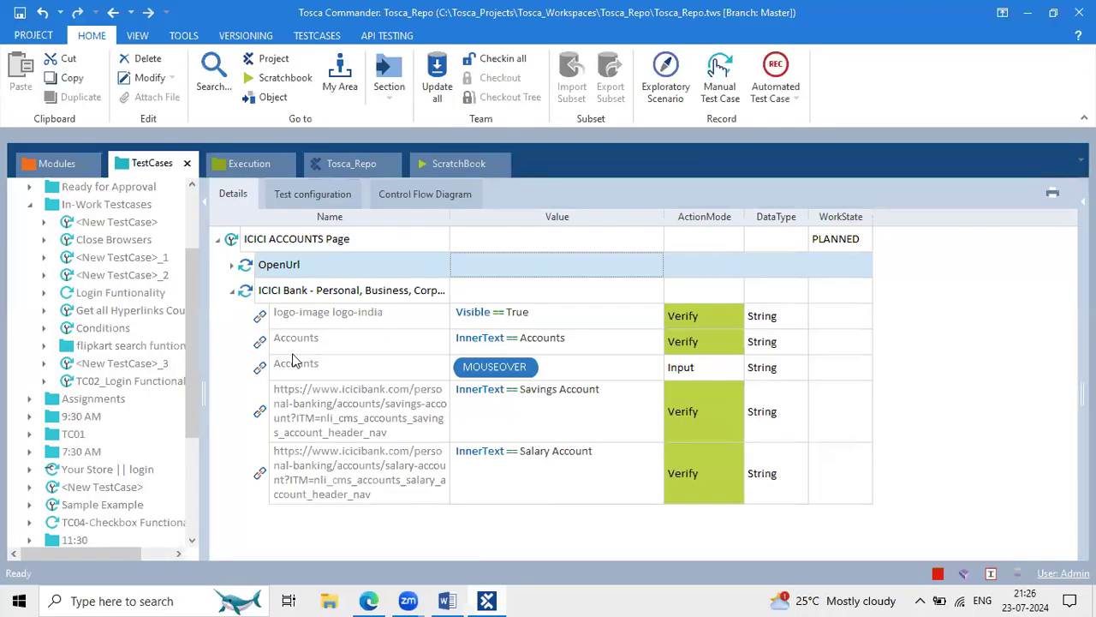
pyautogui.click(230, 238)
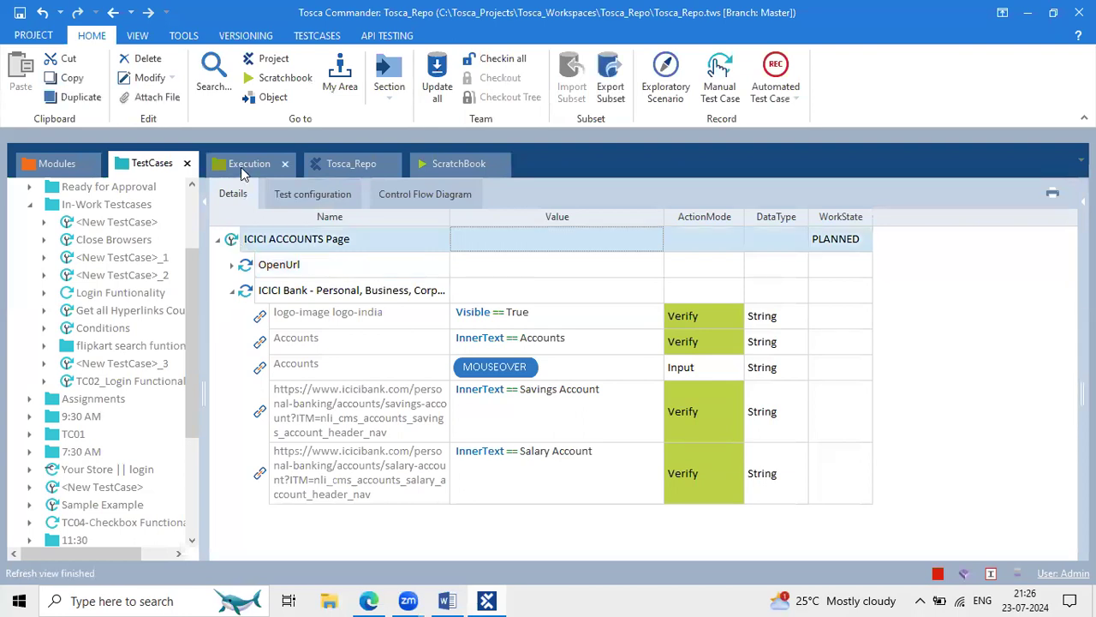
pyautogui.click(249, 164)
pyautogui.click(89, 367)
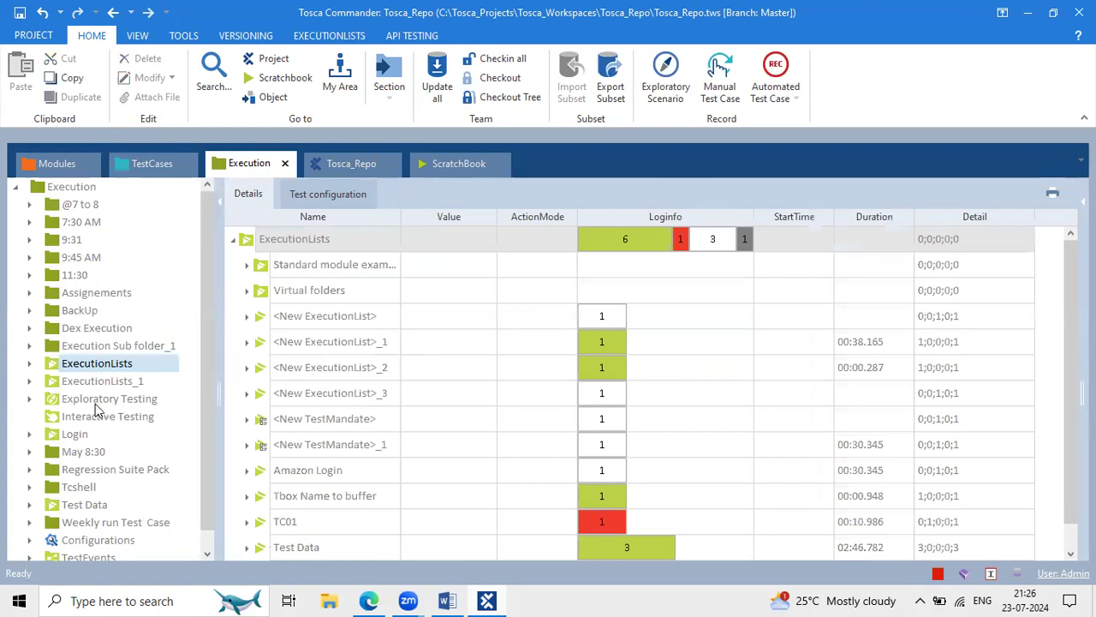
pyautogui.click(280, 503)
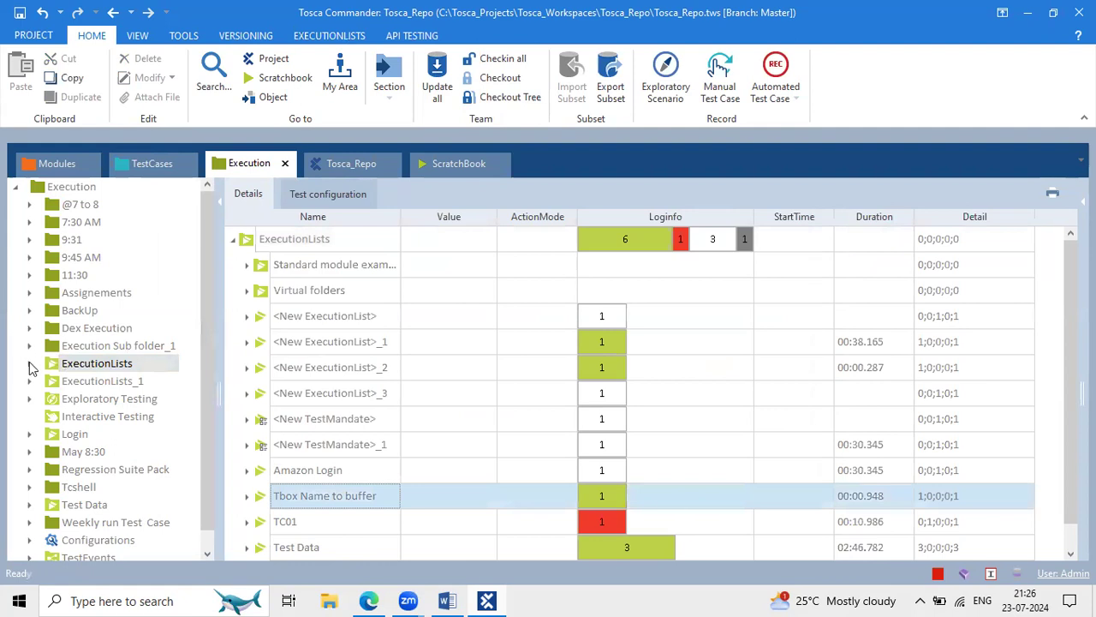
# - View the Print Report options for the ExecutionLists folder without printing a report
pyautogui.click(249, 243)
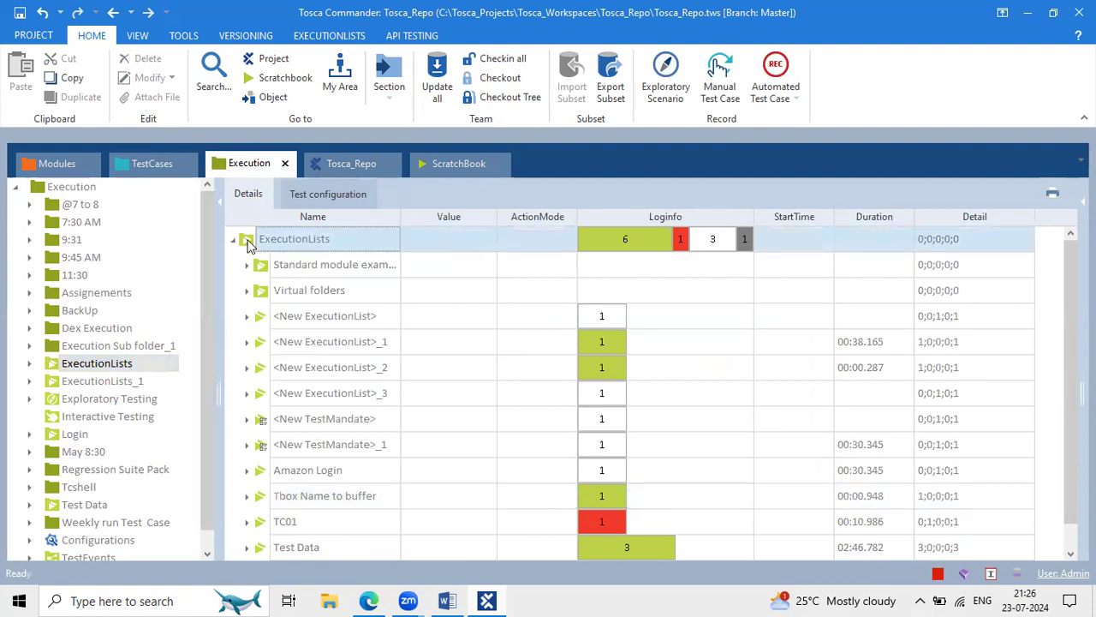
pyautogui.rightClick(248, 242)
pyautogui.moveTo(496, 306)
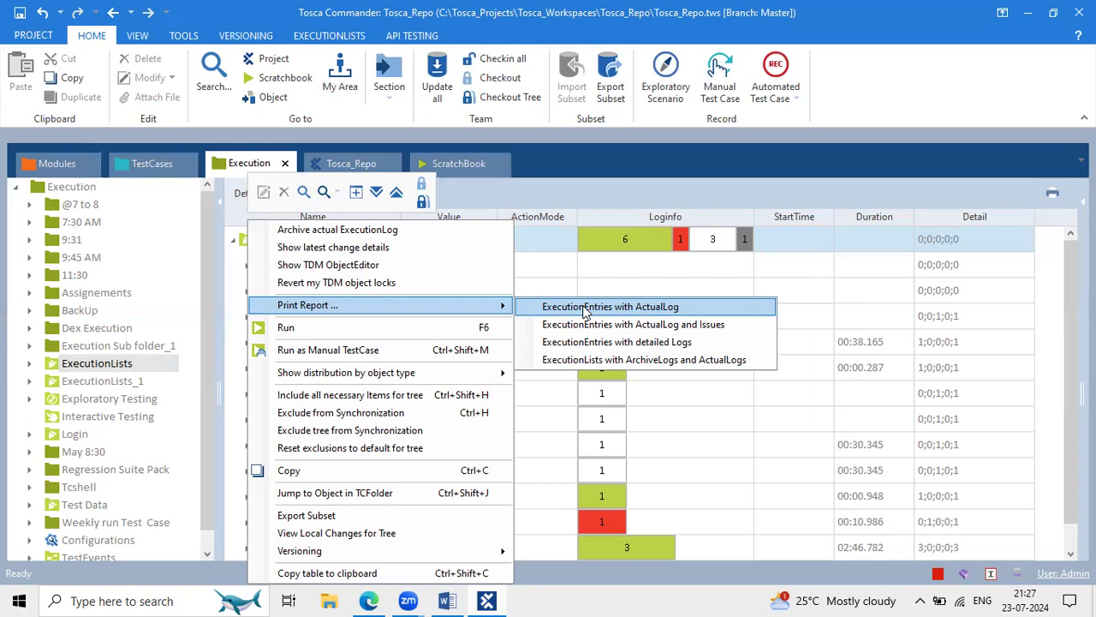
pyautogui.click(572, 265)
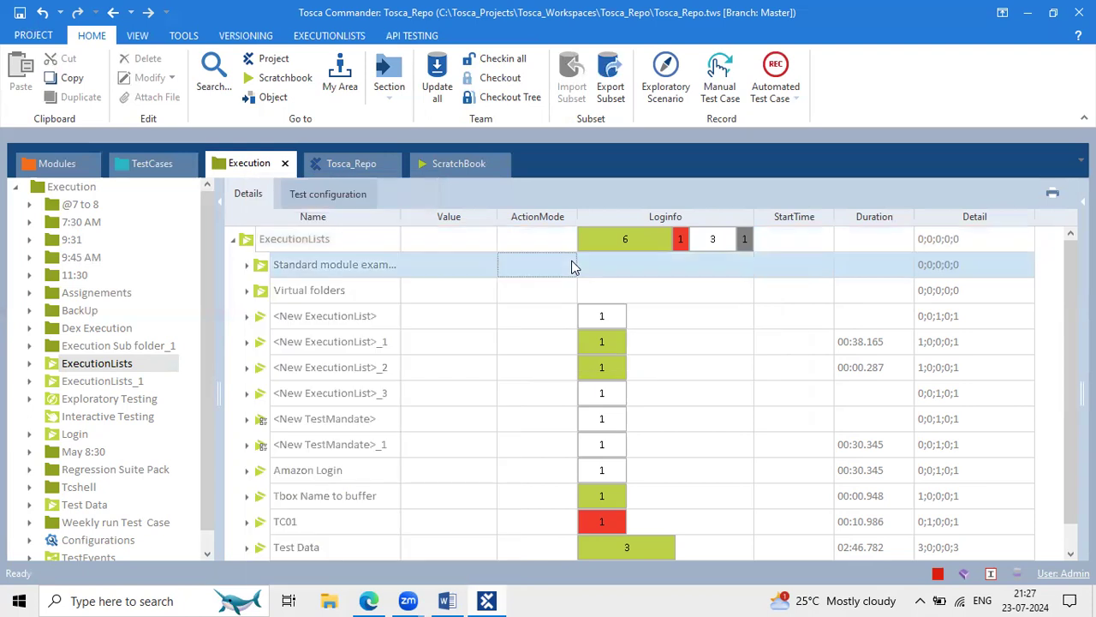
# - Return to the ICICI ACCOUNTS Page test case and review the ICICI Bank step by collapsing and re-expanding it
pyautogui.click(143, 154)
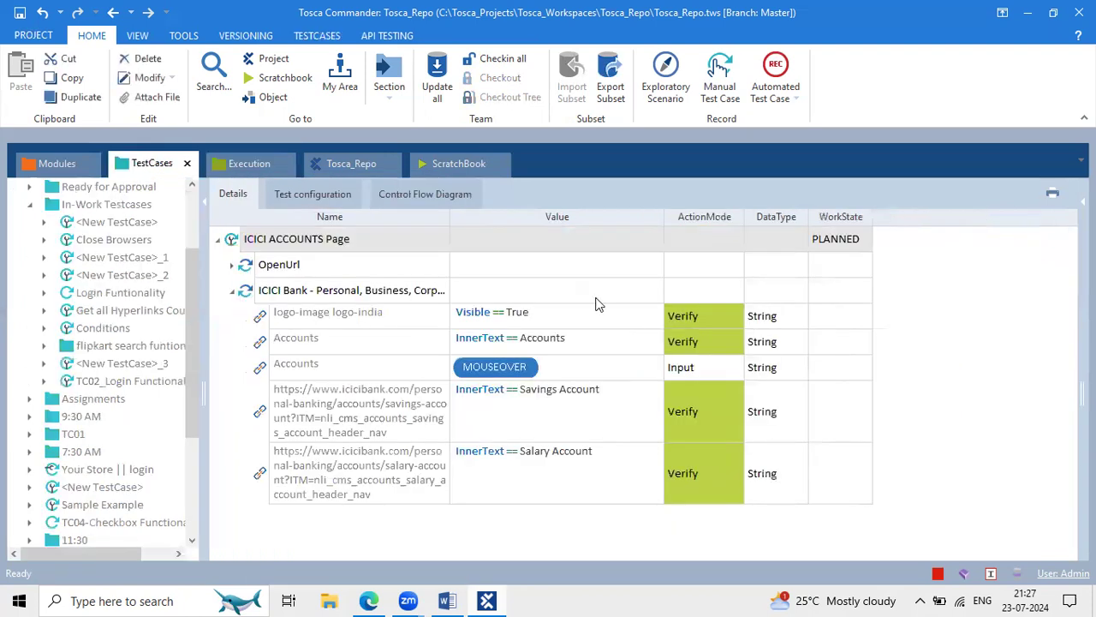
pyautogui.click(233, 292)
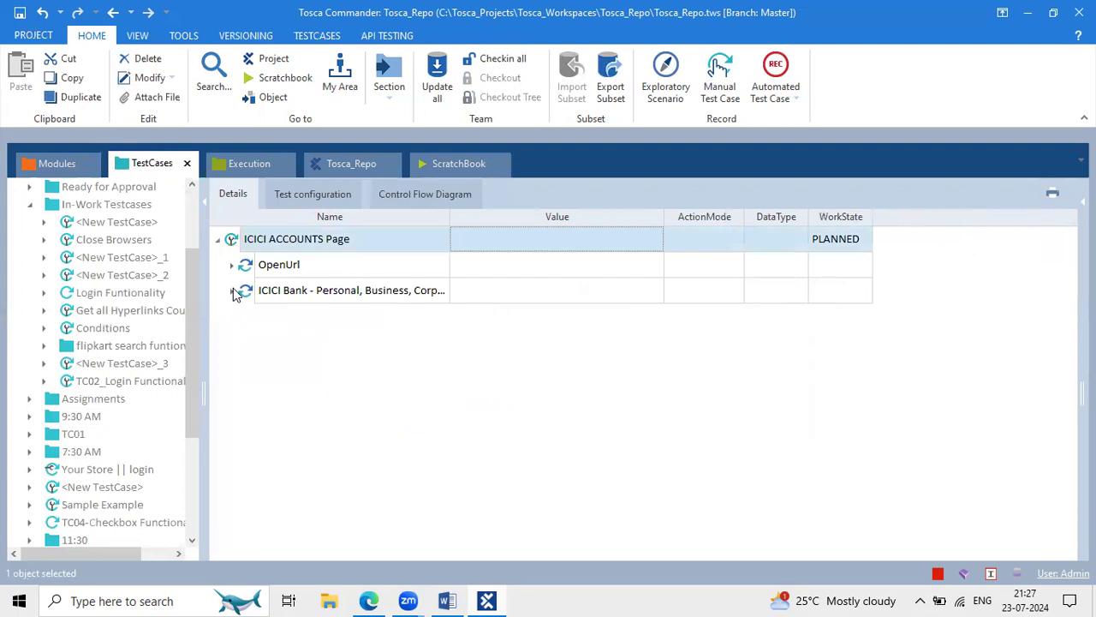
pyautogui.click(232, 292)
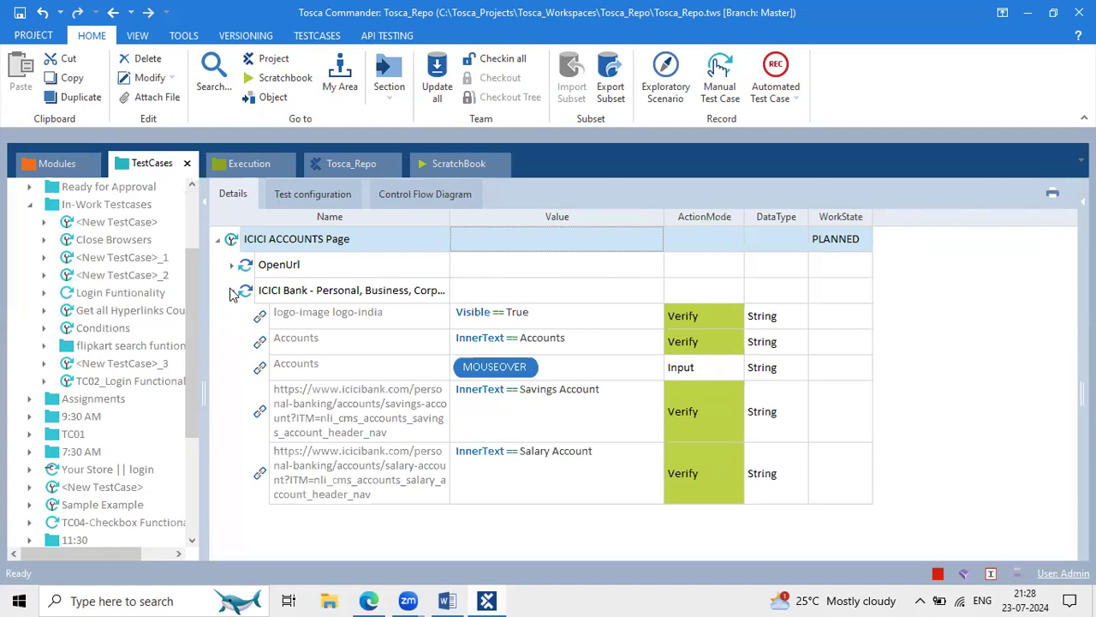
pyautogui.click(1028, 12)
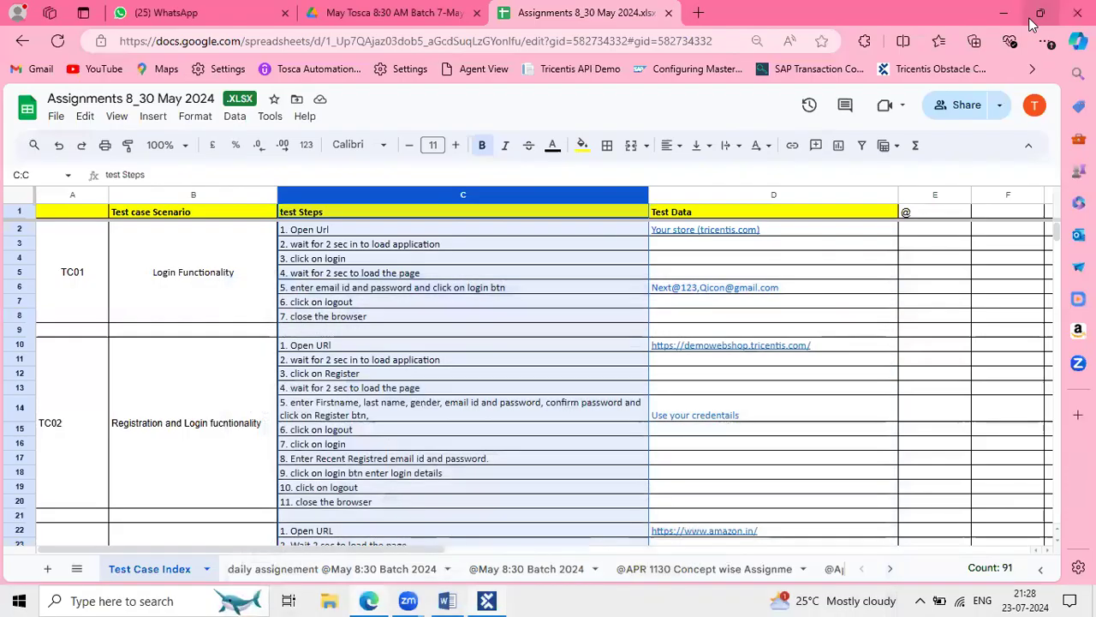
# - Switch to Word, review the class notes from Manual Testing to Tricentis Tosca at 120% zoom, and minimize the open windows to show the desktop
pyautogui.click(447, 602)
pyautogui.scroll(3, 309, 233)
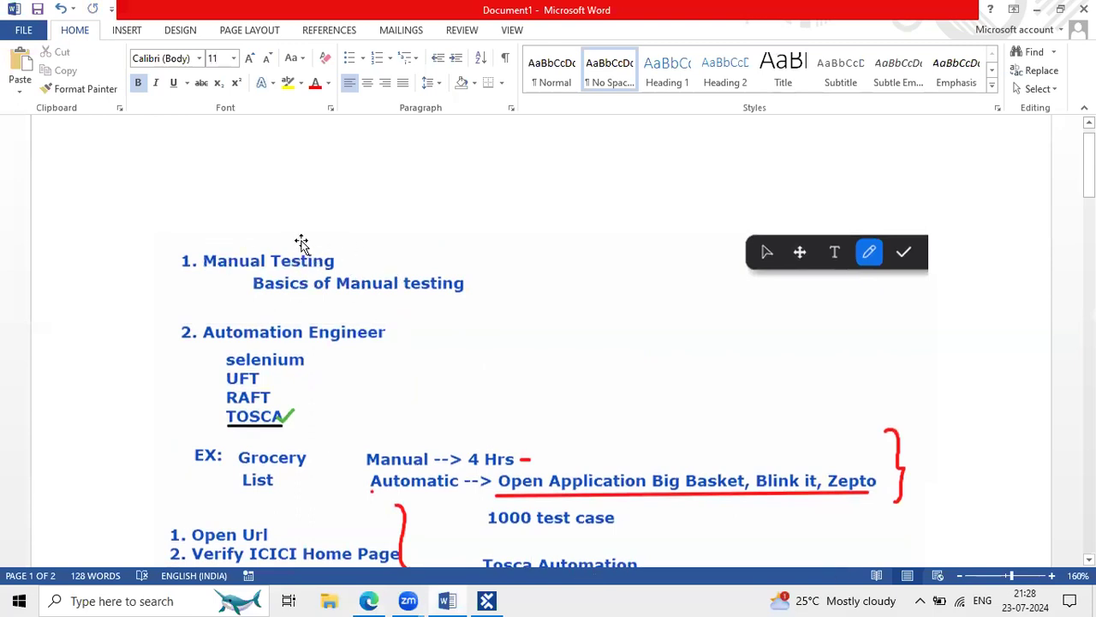
pyautogui.scroll(1, 325, 246)
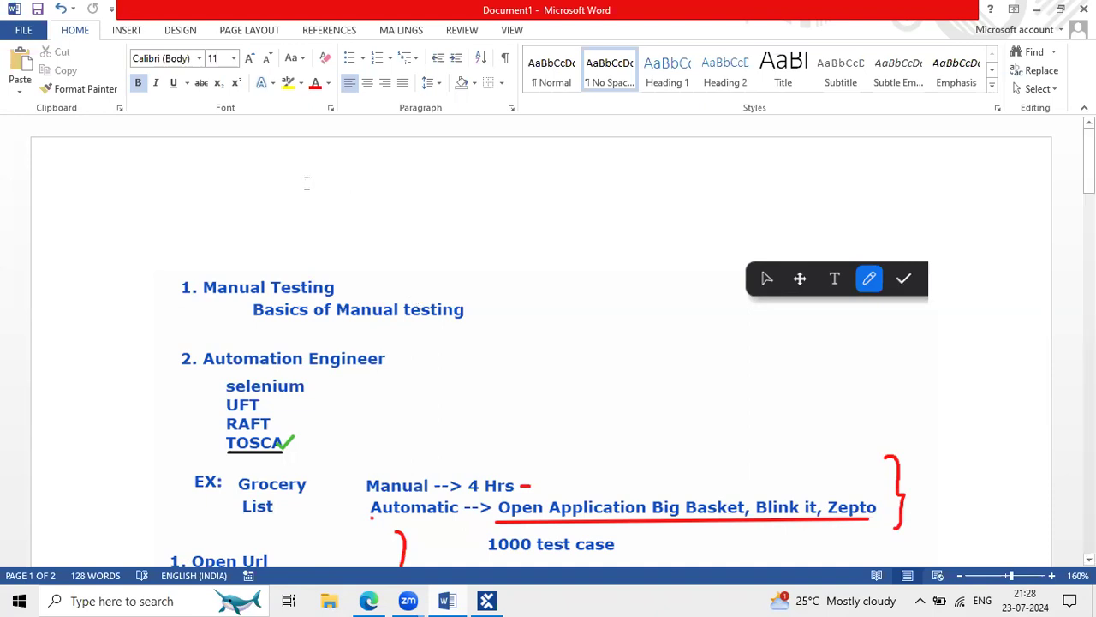
pyautogui.scroll(-3, 465, 334)
pyautogui.keyDown('ctrl'); pyautogui.scroll(-4, 469, 338); pyautogui.keyUp('ctrl')
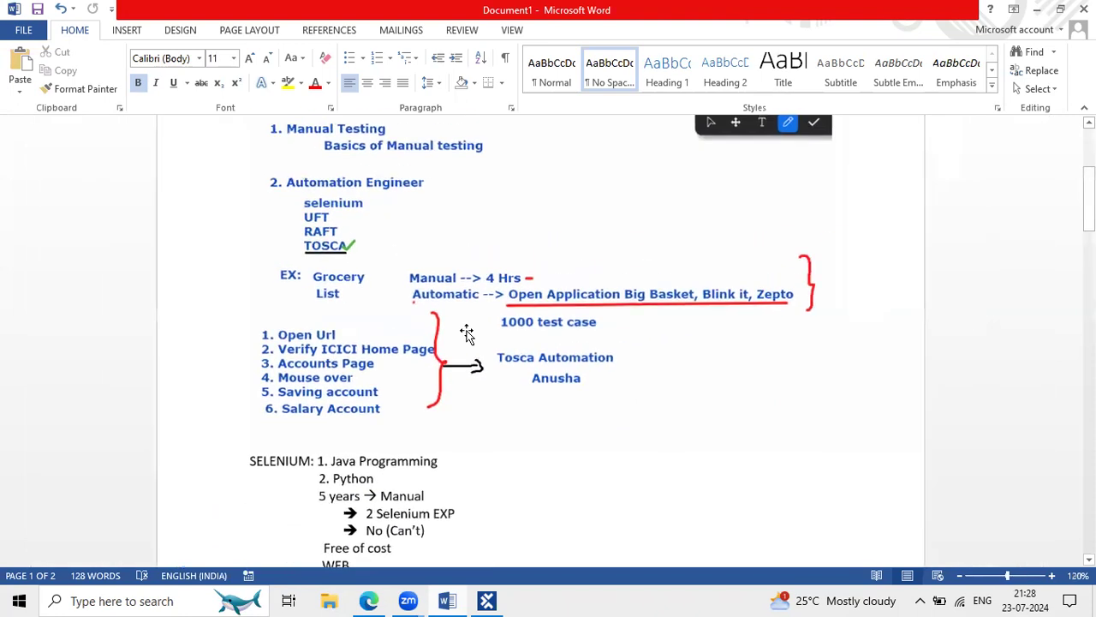
pyautogui.scroll(-3, 557, 472)
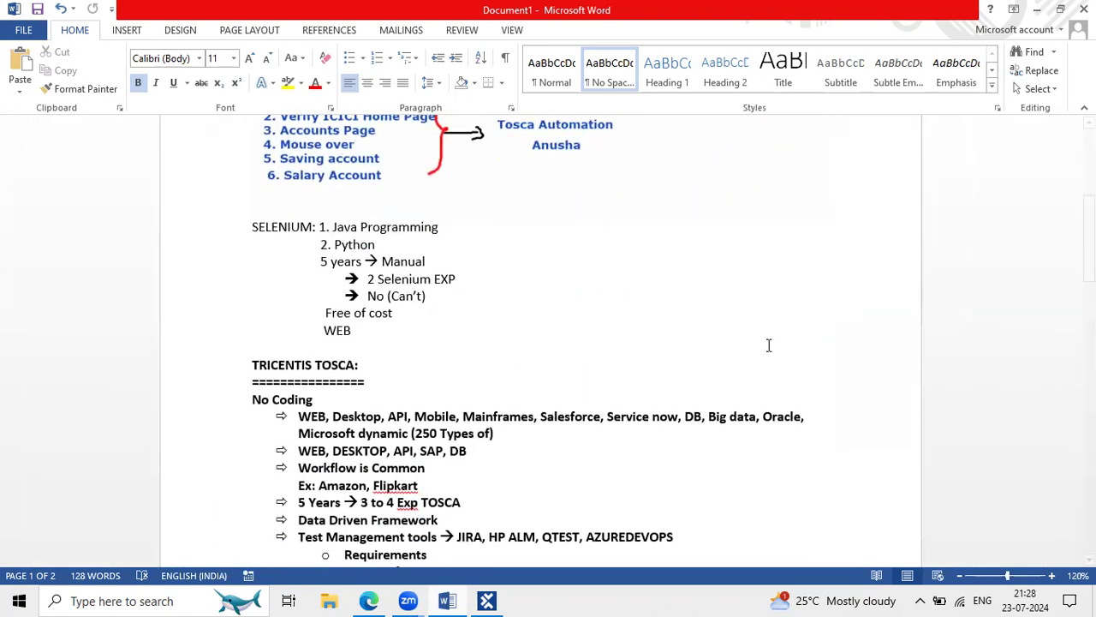
pyautogui.click(1037, 9)
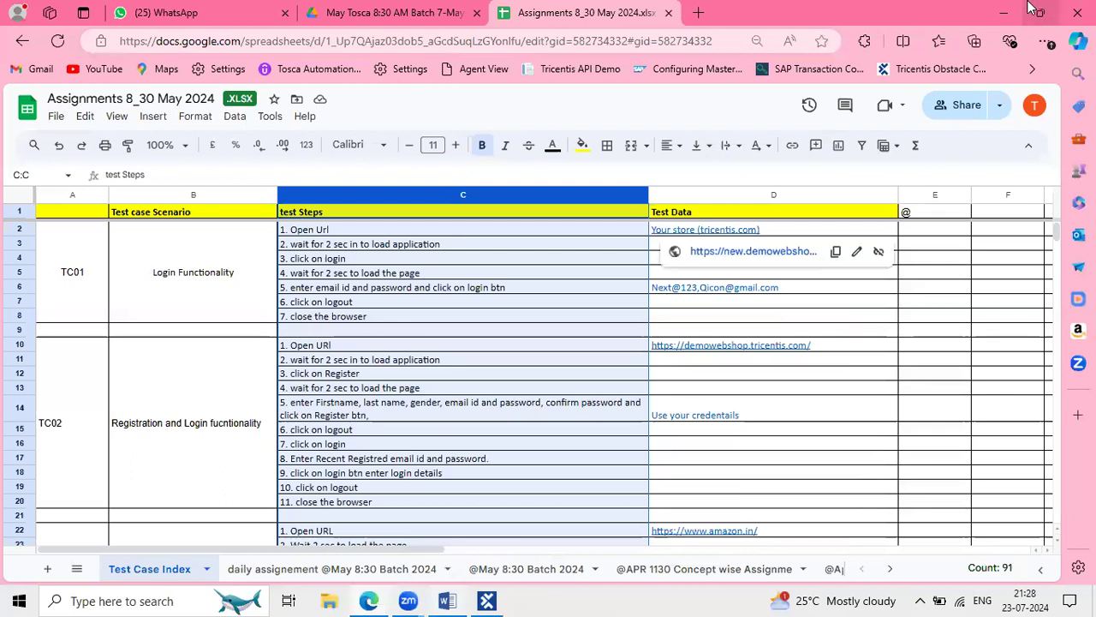
pyautogui.click(1006, 11)
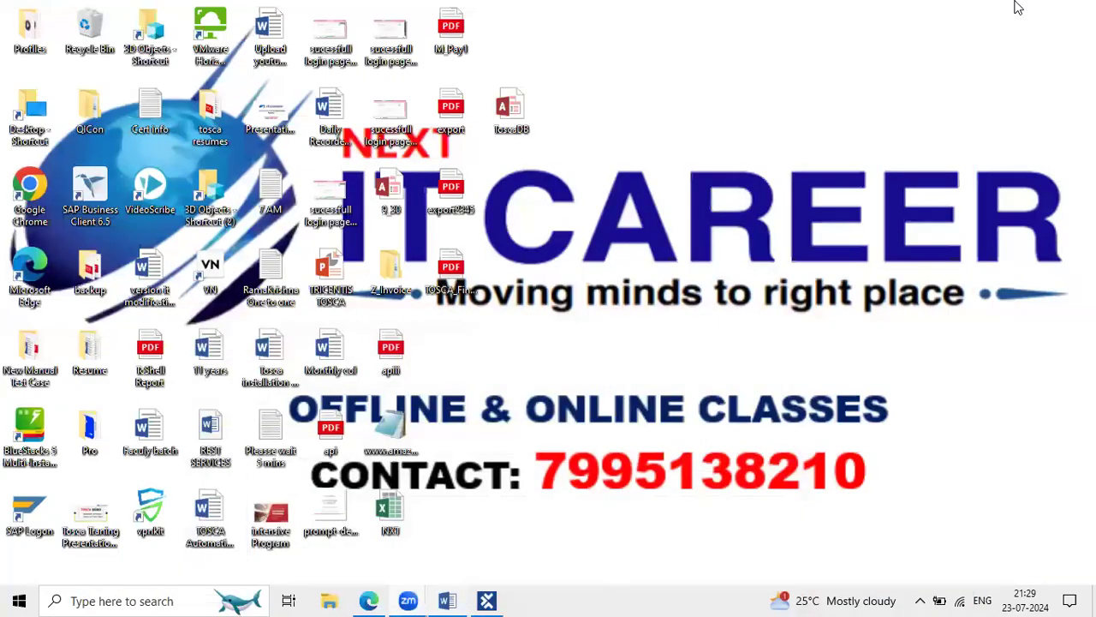